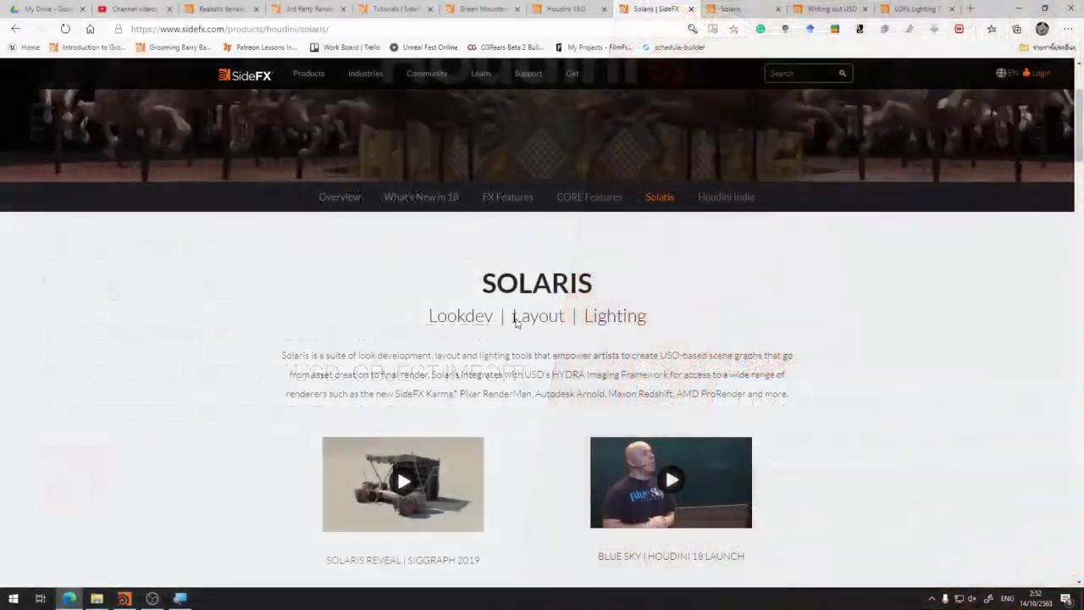
Step: Scroll down the Solaris product page to the LOPS lighting-workflow section
scroll(515, 321, "down", 2)
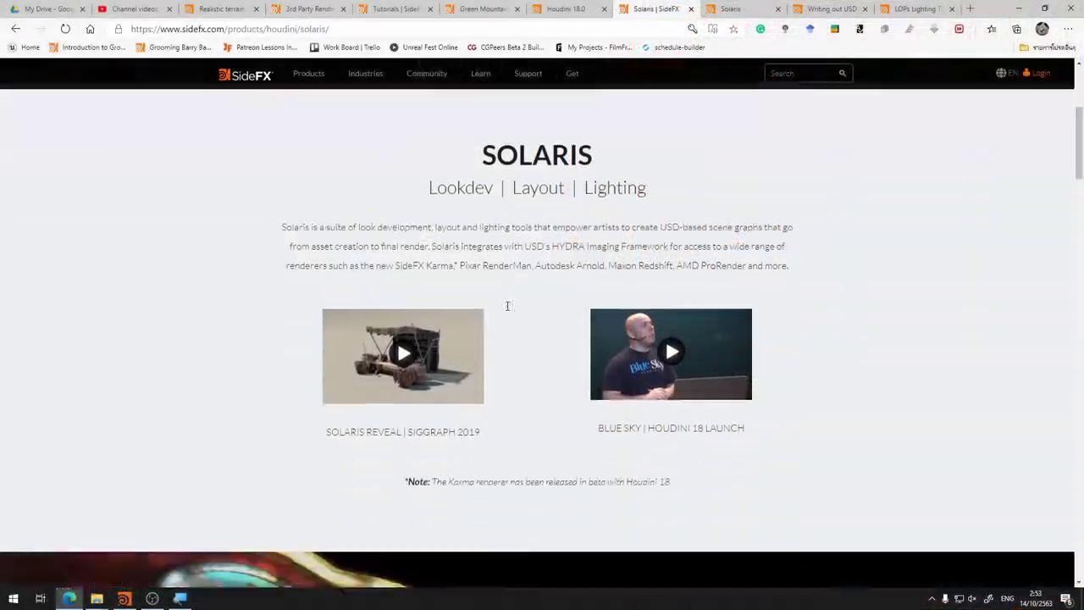
scroll(506, 305, "down", 1)
scroll(537, 201, "down", 2)
scroll(539, 212, "down", 1)
scroll(543, 210, "down", 1)
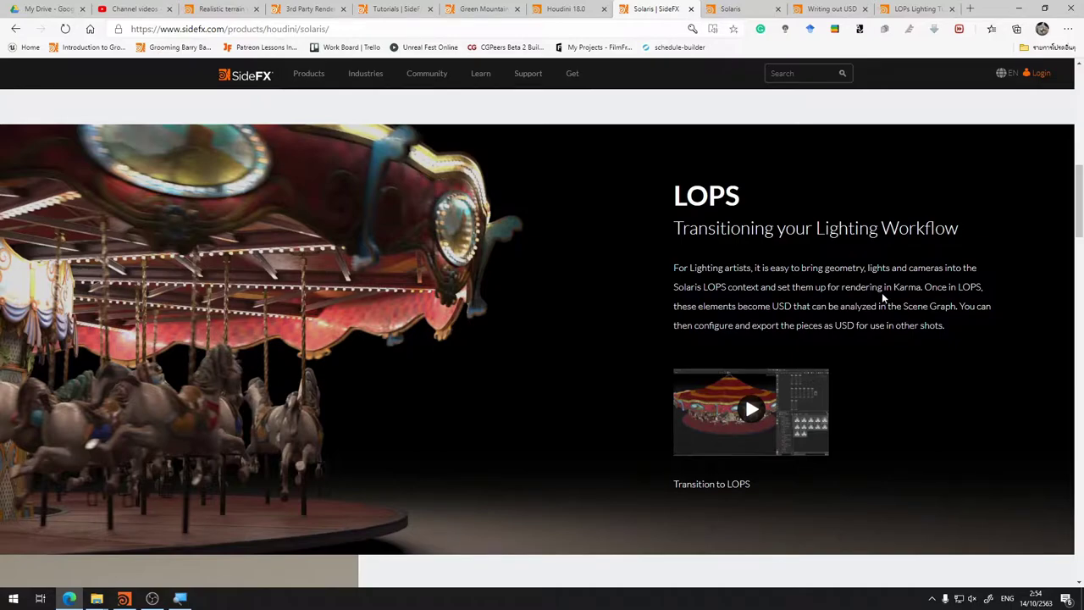
Step: Scroll past the LOPS section to the Layout section of the Solaris page
scroll(752, 320, "down", 3)
scroll(753, 318, "down", 2)
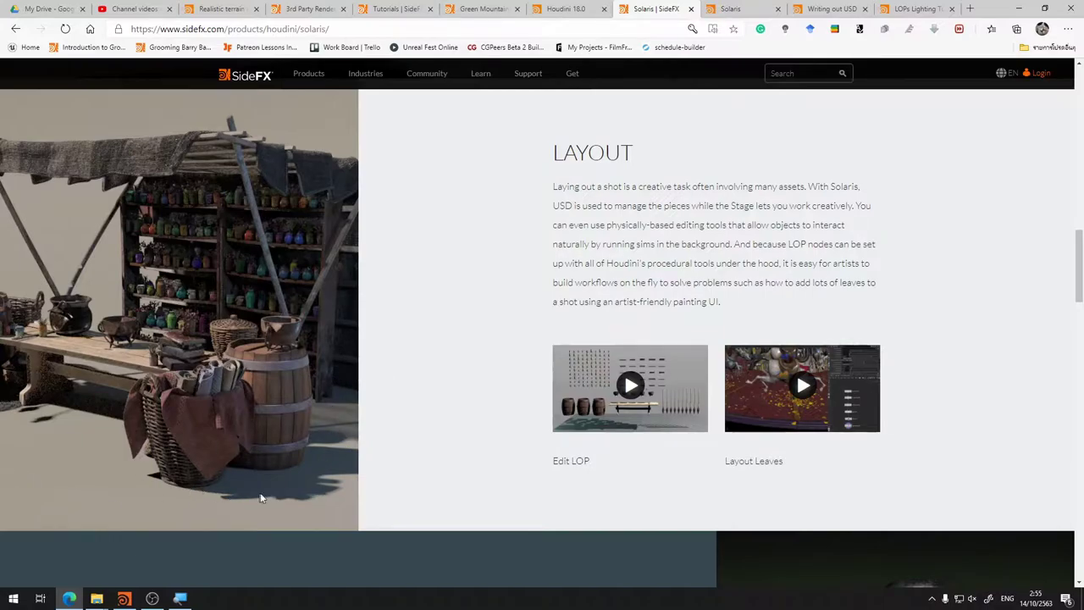
Step: Scroll down to the Lighting section with its Light Handles and Light Controls videos
scroll(631, 390, "down", 3)
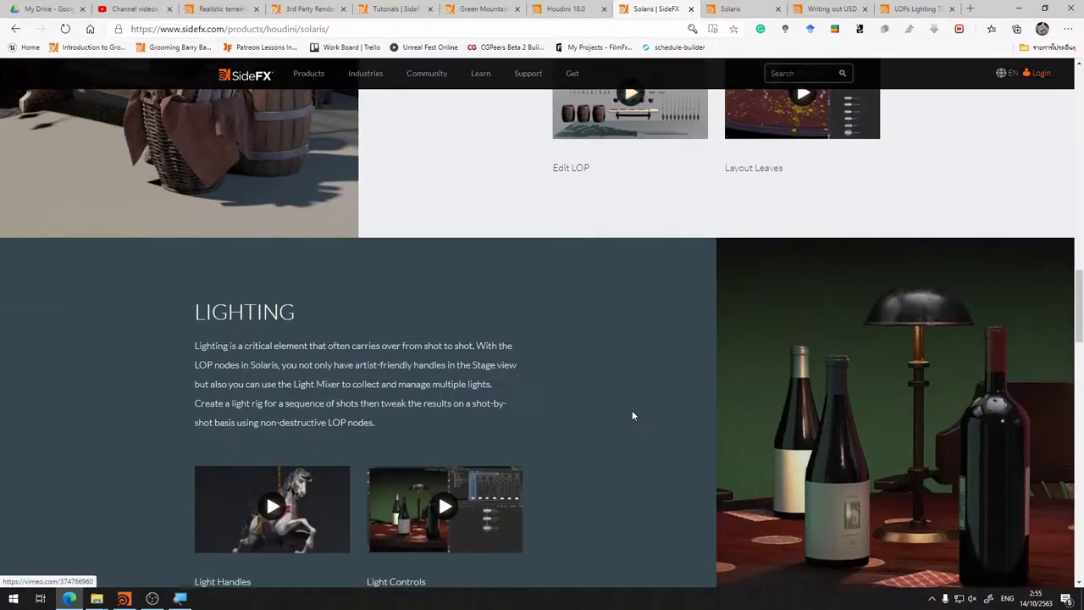
scroll(513, 321, "up", 2)
scroll(551, 347, "down", 2)
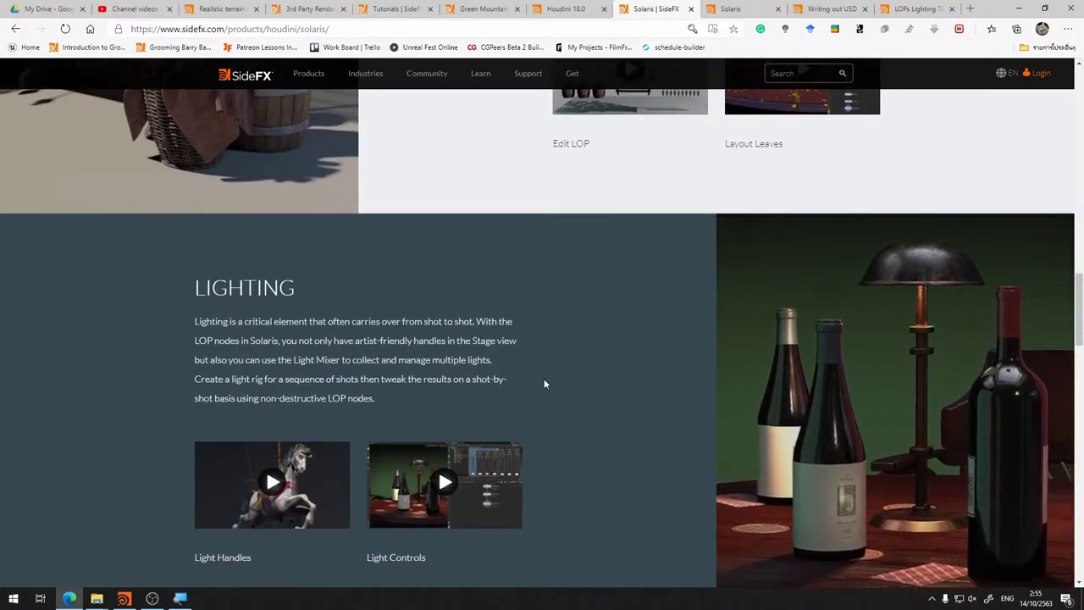
scroll(544, 383, "down", 1)
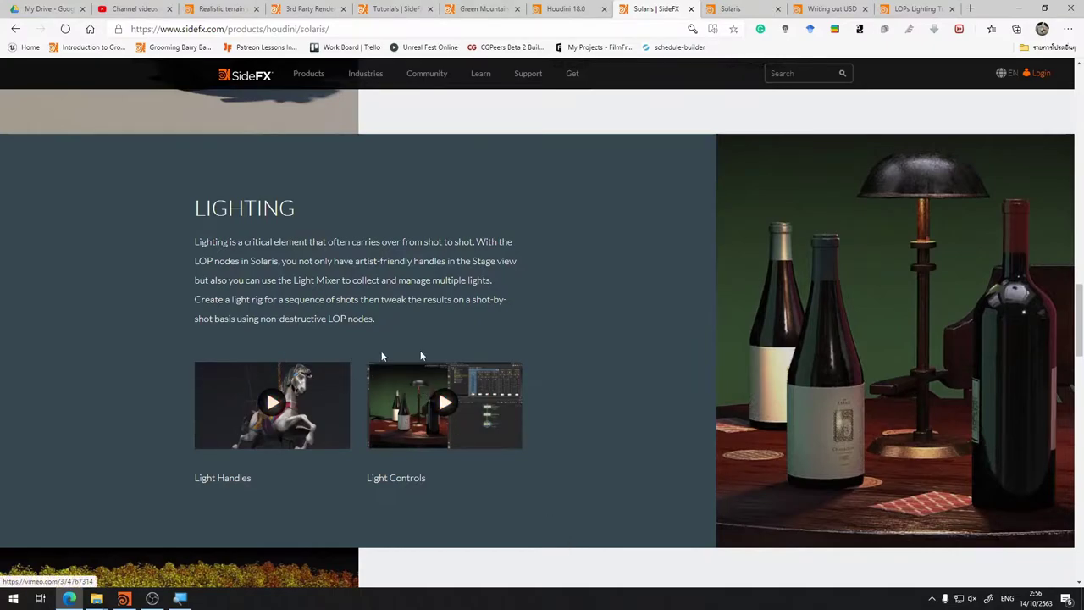
Step: Scroll down to the Pipeline / USD section and its three videos
scroll(428, 336, "down", 3)
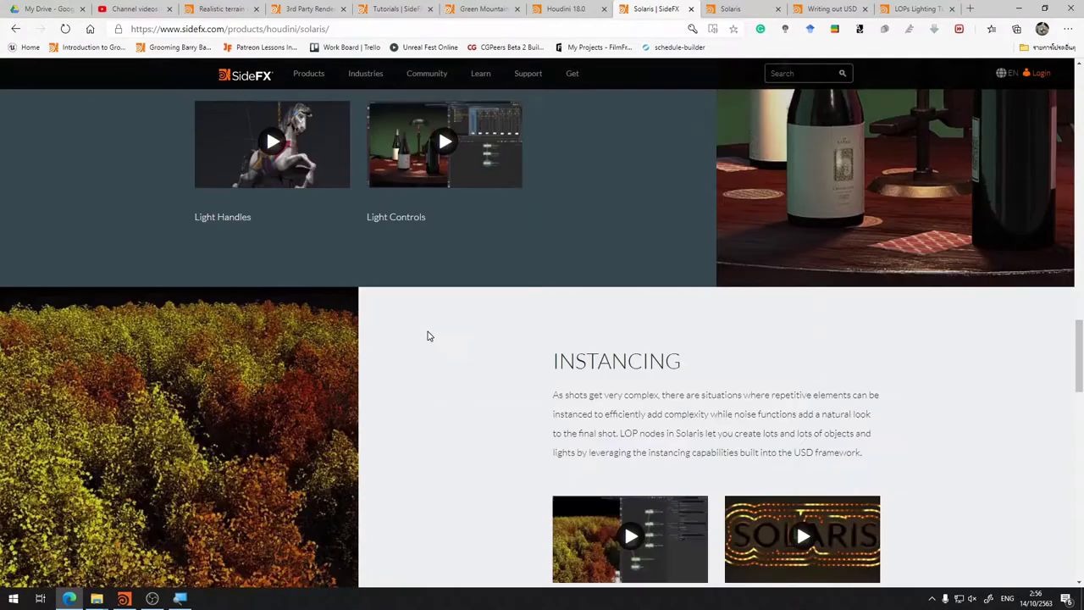
scroll(428, 337, "down", 2)
scroll(429, 337, "up", 1)
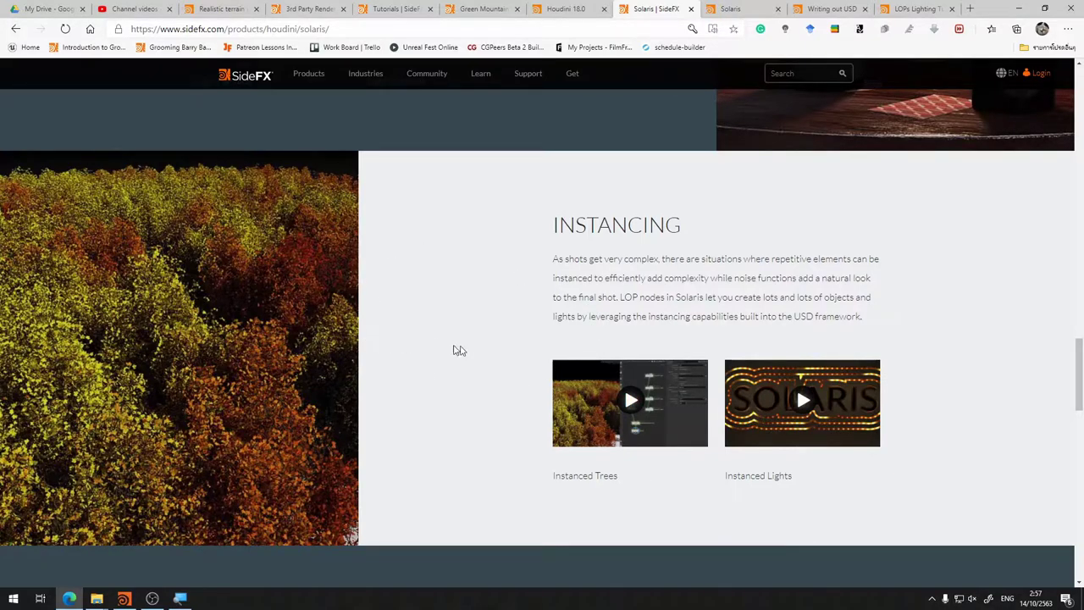
scroll(503, 347, "down", 5)
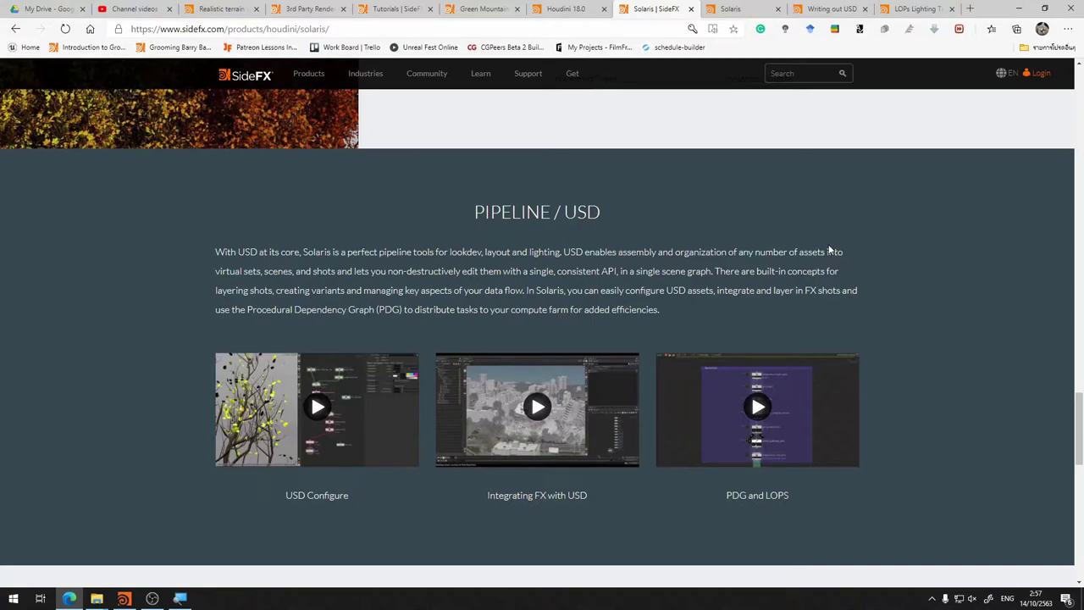
Step: Scroll toward the footer, then drag the scrollbar back up to the Solaris introduction
scroll(830, 251, "down", 2)
scroll(830, 250, "down", 3)
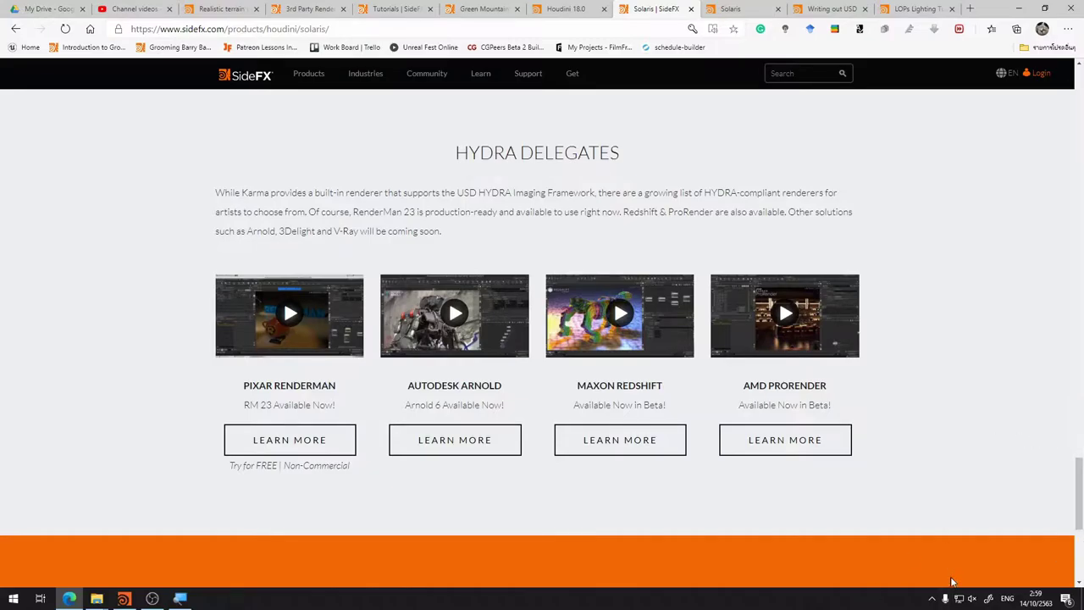
mouse_move(1072, 496)
left_mouse_down()
mouse_move(1080, 114)
mouse_move(1078, 145)
left_mouse_up()
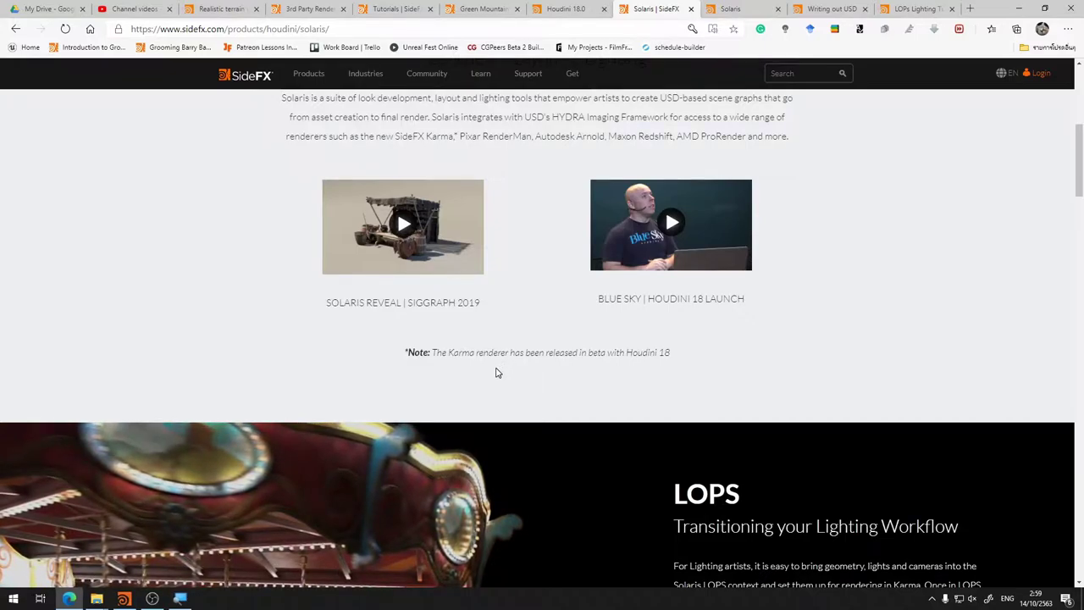
Step: Highlight the words 'Karma renderer' in the note, then clear the selection
scroll(546, 213, "up", 1)
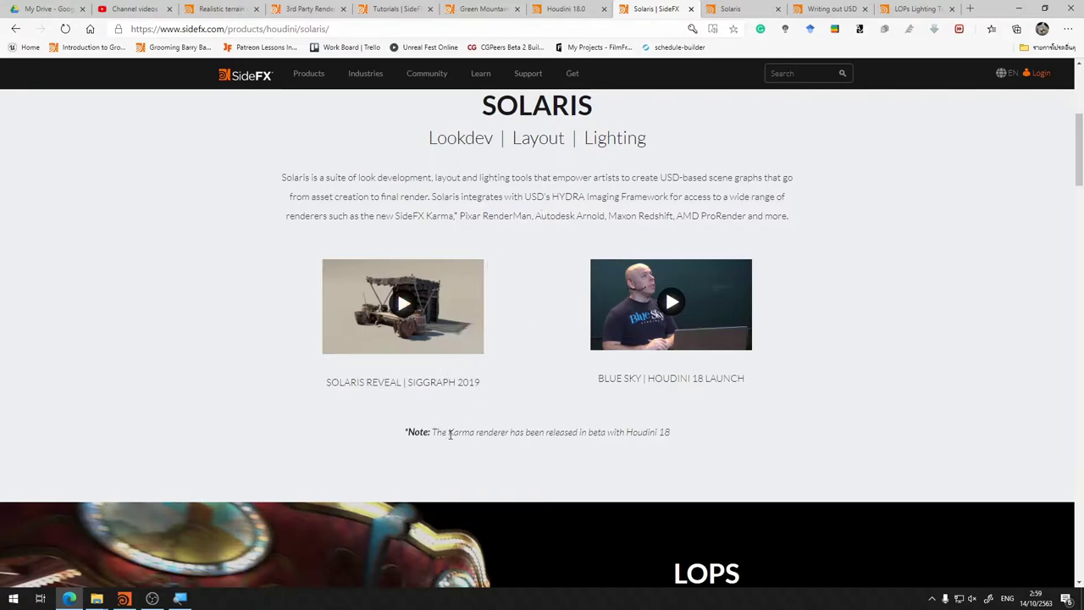
mouse_move(449, 433)
left_mouse_down()
mouse_move(510, 445)
mouse_move(505, 426)
left_mouse_up()
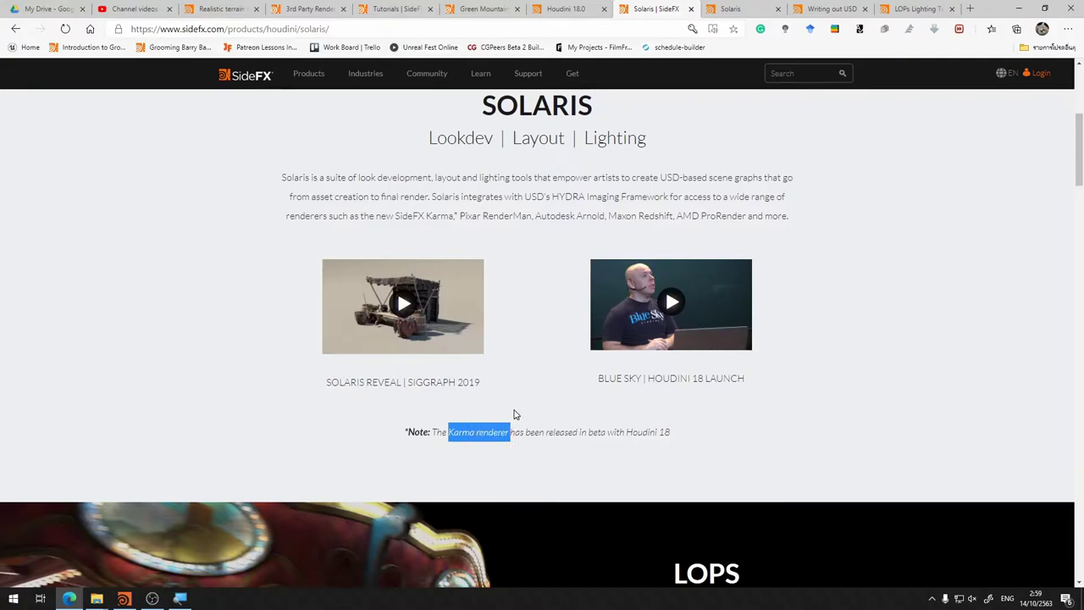
left_click(465, 430)
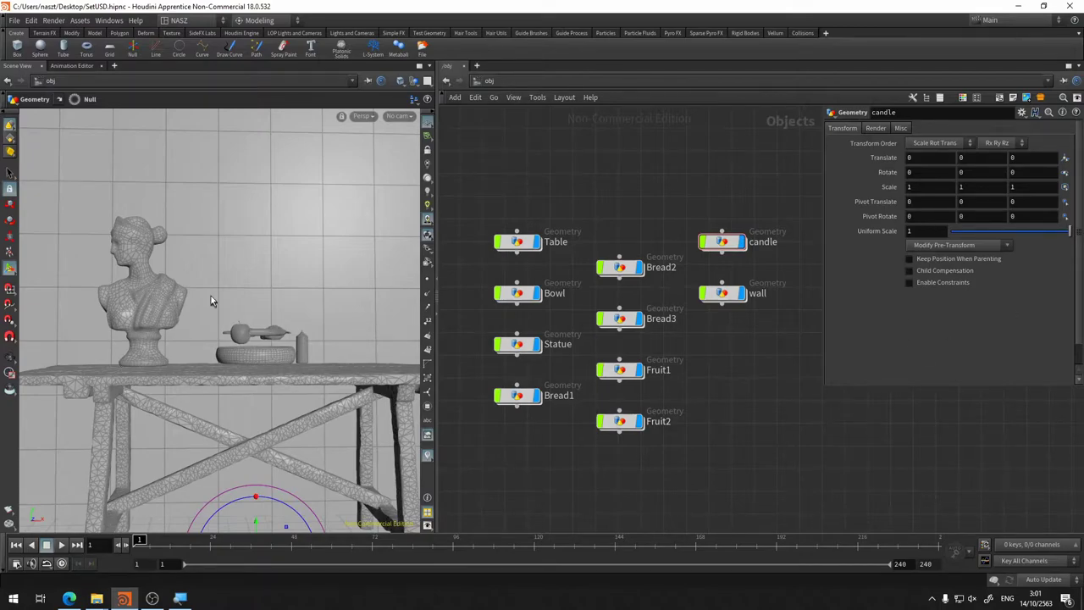
Step: Orbit and zoom around the fruit bowl and bust, then switch to the empty stage network
left_click_drag(212, 297, 239, 313)
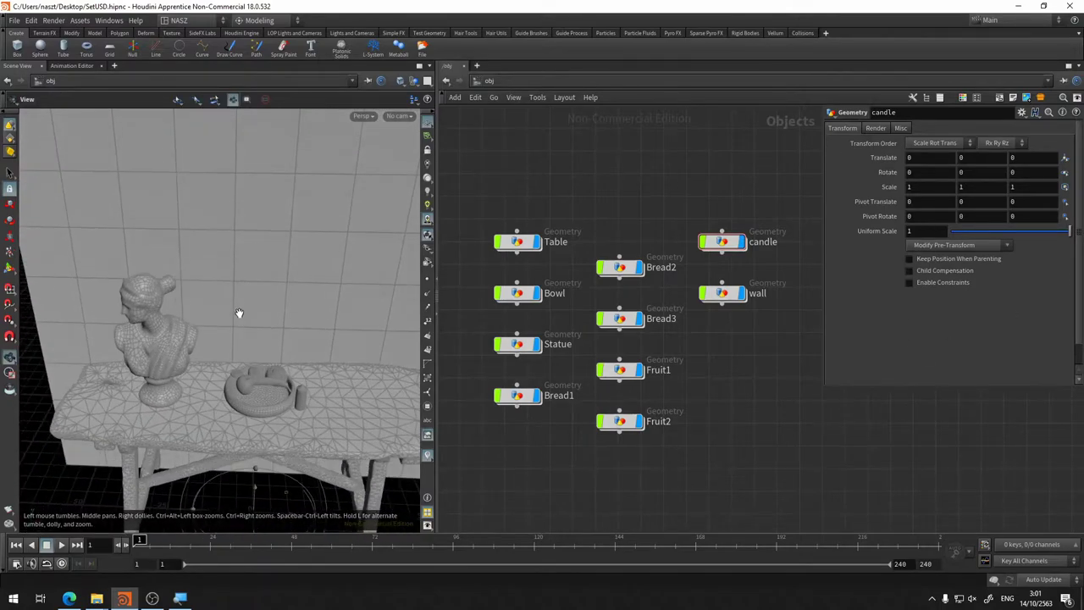
scroll(239, 313, "up", 5)
mouse_move(251, 381)
left_mouse_down()
mouse_move(251, 331)
mouse_move(303, 316)
mouse_move(279, 242)
mouse_move(234, 305)
mouse_move(275, 267)
mouse_move(194, 296)
mouse_move(209, 270)
mouse_move(126, 218)
mouse_move(199, 224)
mouse_move(155, 242)
mouse_move(211, 279)
mouse_move(329, 301)
mouse_move(150, 325)
mouse_move(203, 273)
mouse_move(197, 266)
mouse_move(261, 258)
left_mouse_up()
scroll(381, 282, "up", 3)
scroll(253, 279, "up", 4)
scroll(277, 296, "up", 2)
key("Return")
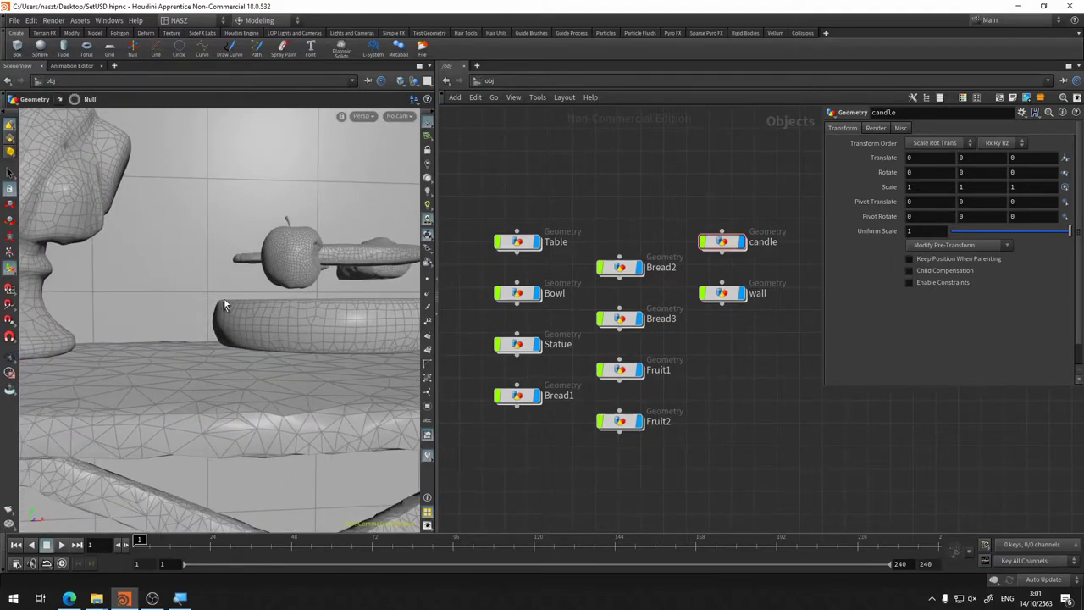
key("Escape")
mouse_move(225, 299)
left_mouse_down()
mouse_move(241, 254)
mouse_move(246, 370)
mouse_move(290, 271)
mouse_move(302, 273)
left_mouse_up()
key("Return")
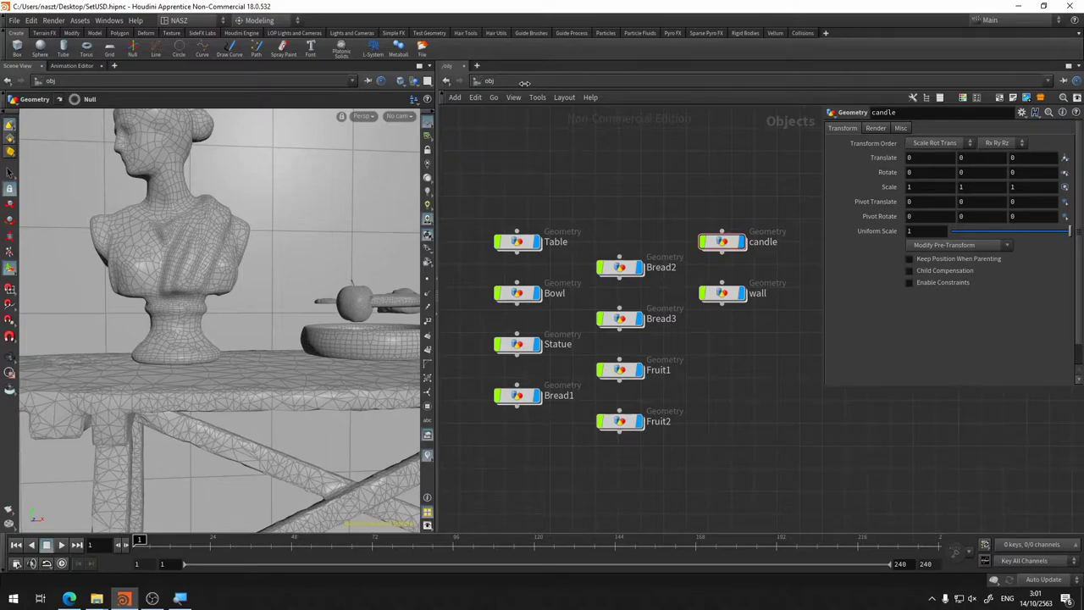
left_click(525, 82)
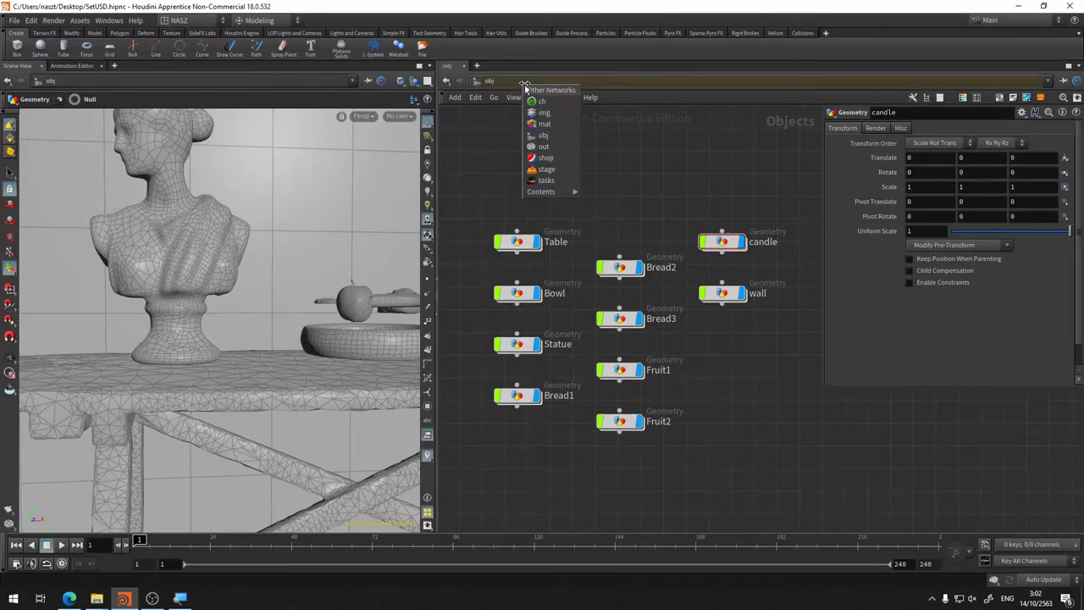
left_click(569, 171)
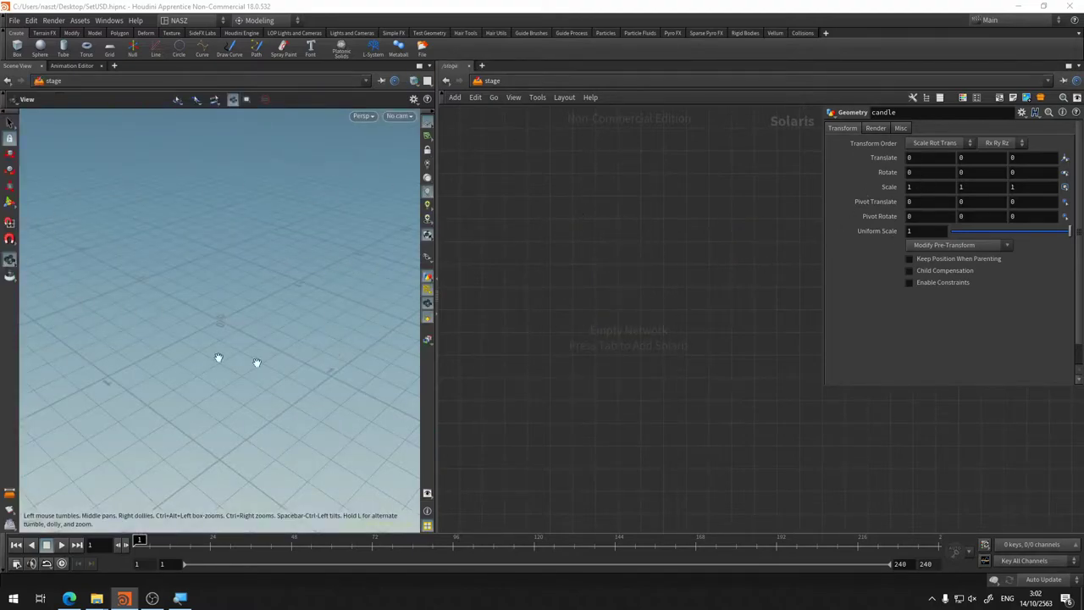
left_click(491, 80)
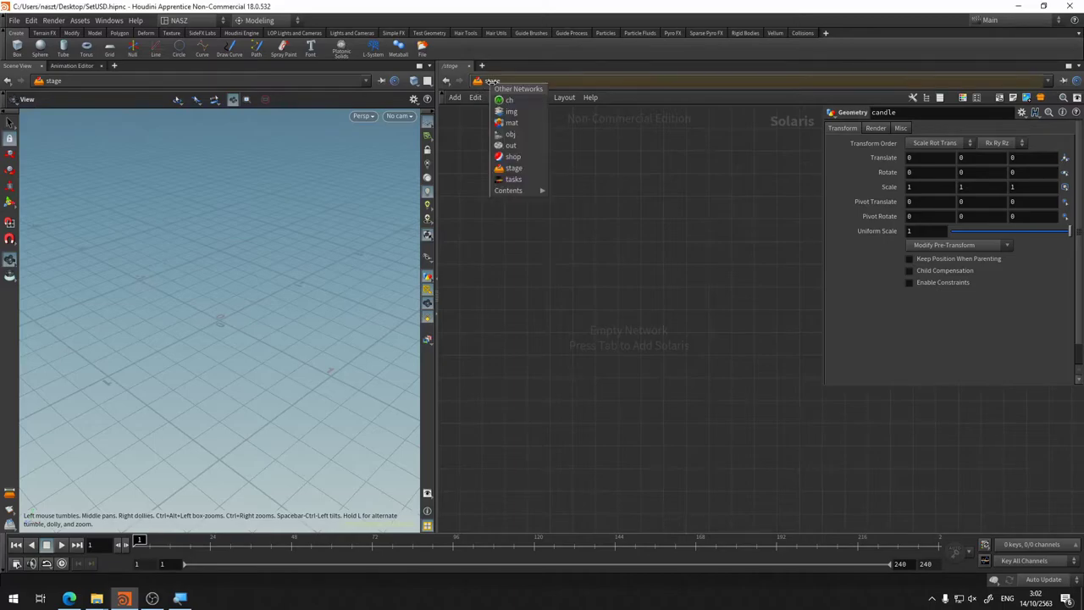
left_click(511, 134)
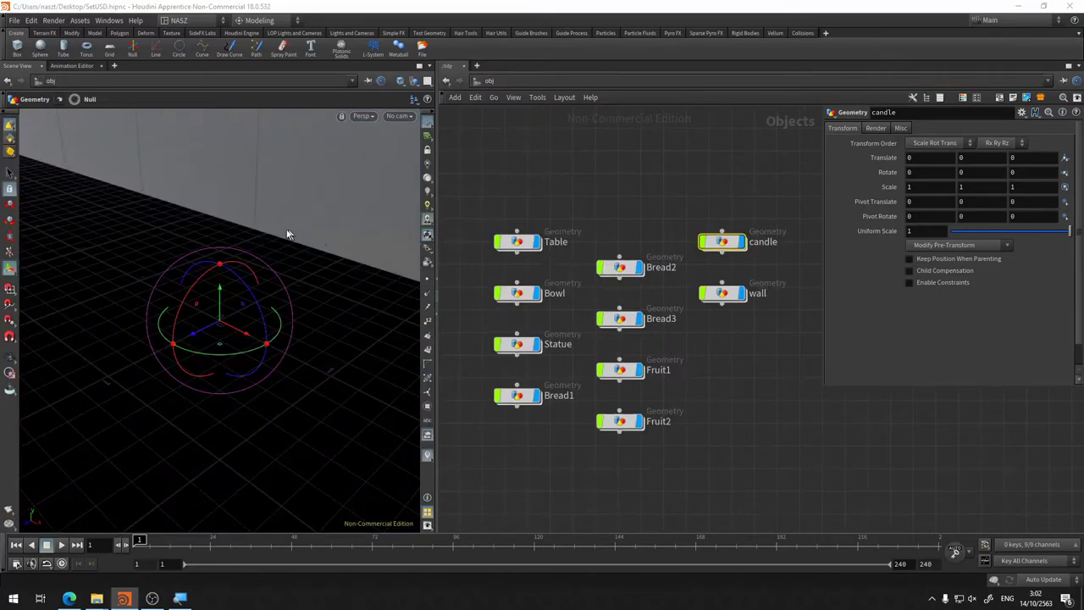
key("Escape")
mouse_move(303, 218)
left_mouse_down()
mouse_move(330, 196)
mouse_move(328, 271)
mouse_move(297, 266)
left_mouse_up()
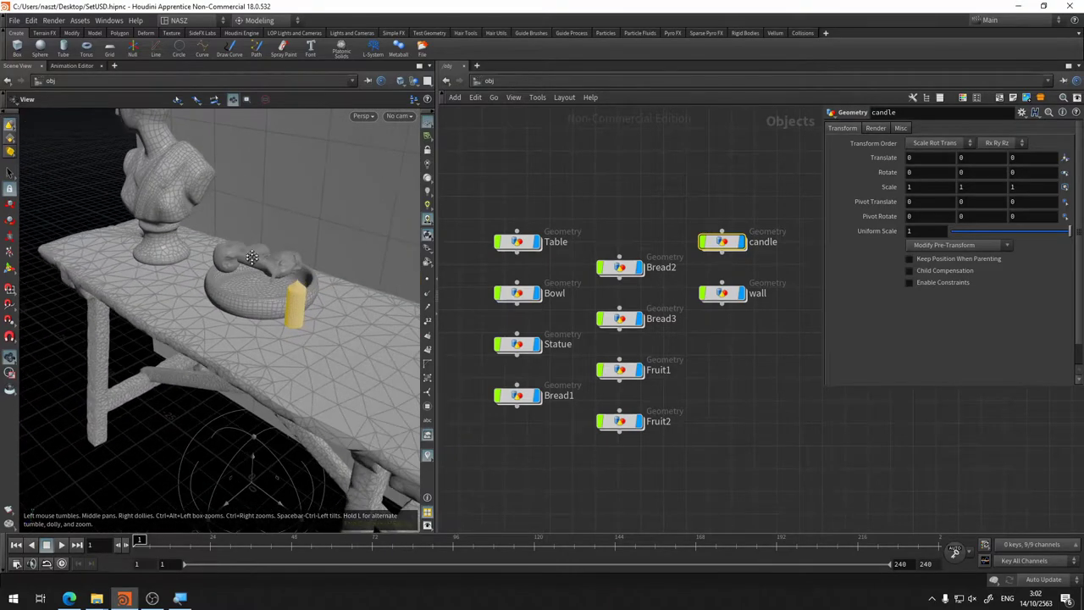
key("Return")
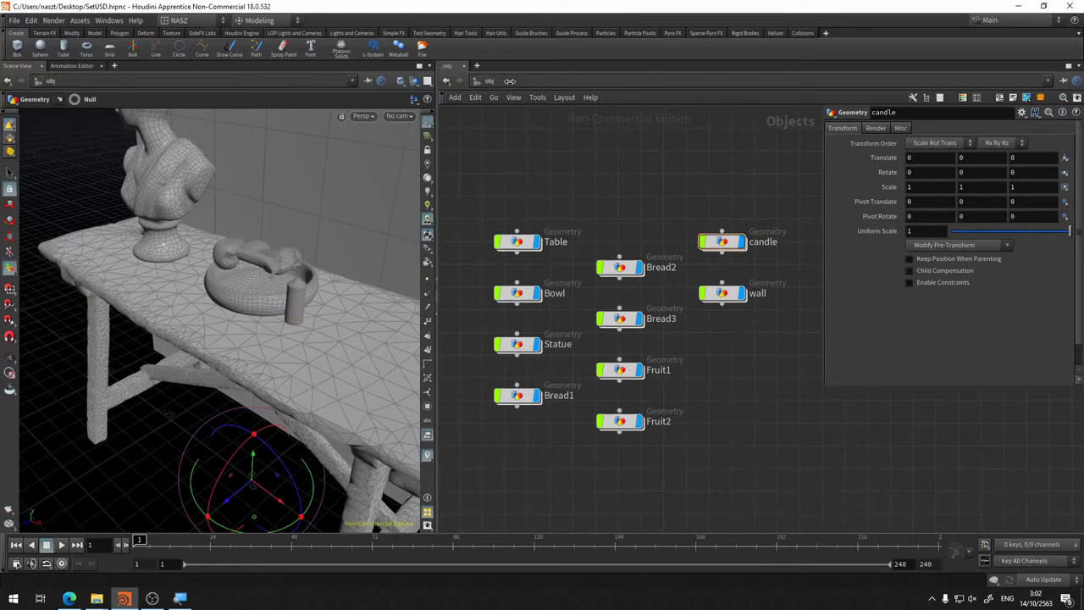
left_click(508, 81)
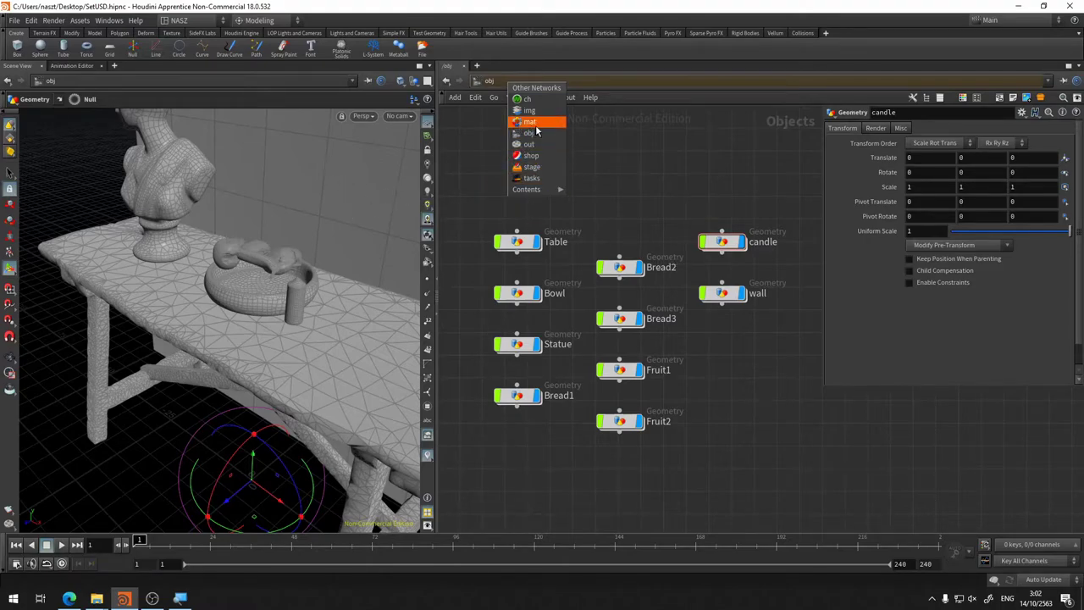
left_click(548, 168)
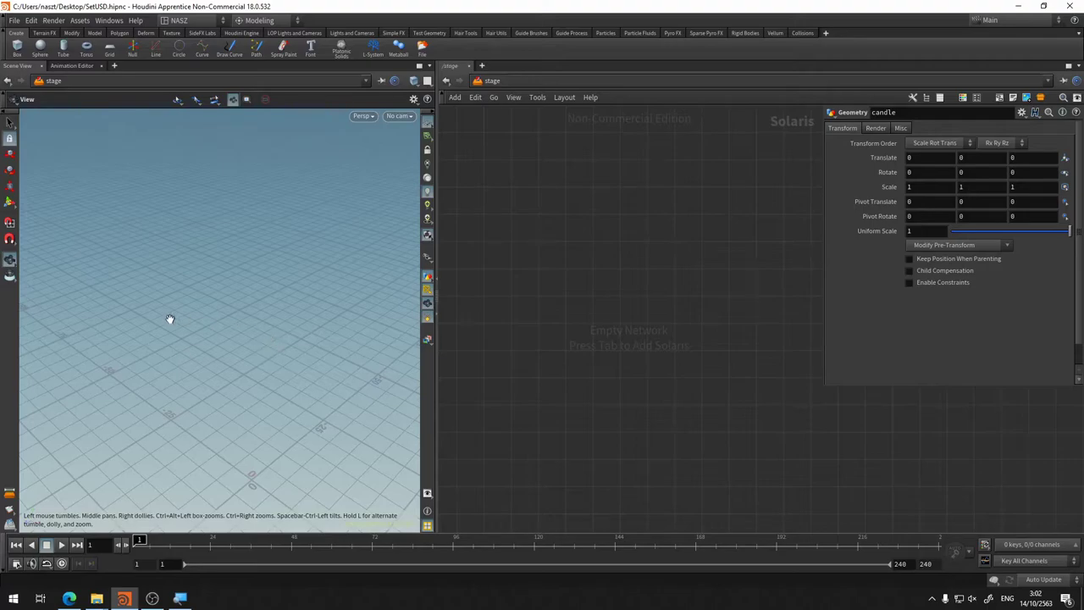
mouse_move(169, 319)
left_mouse_down()
mouse_move(207, 356)
mouse_move(169, 307)
mouse_move(194, 348)
mouse_move(194, 245)
mouse_move(253, 262)
left_mouse_up()
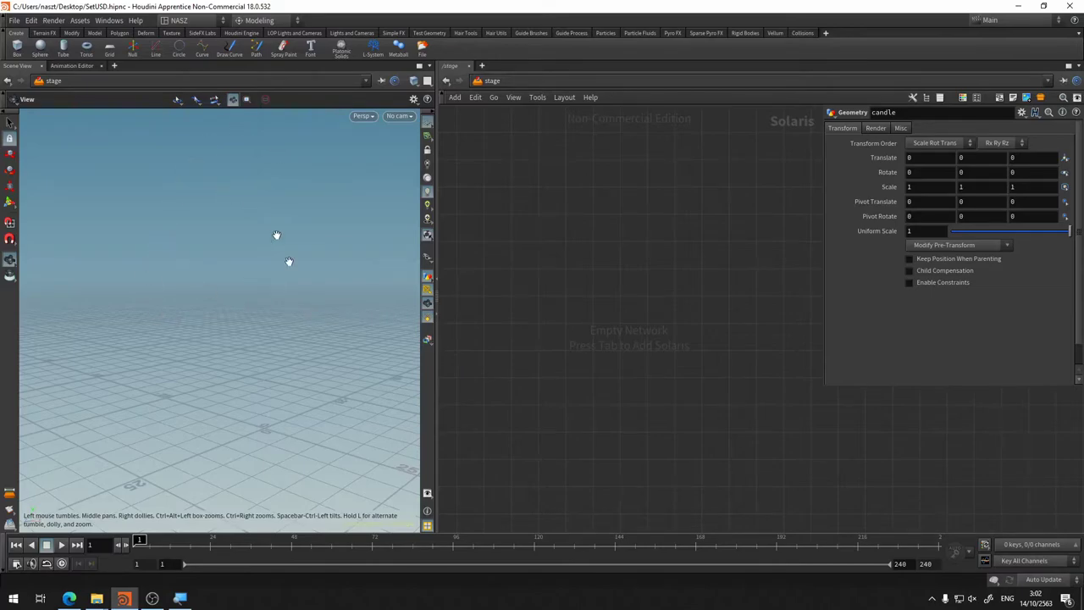
Step: Set the viewport background Color Scheme to Dark in Display Options and close it
key("d")
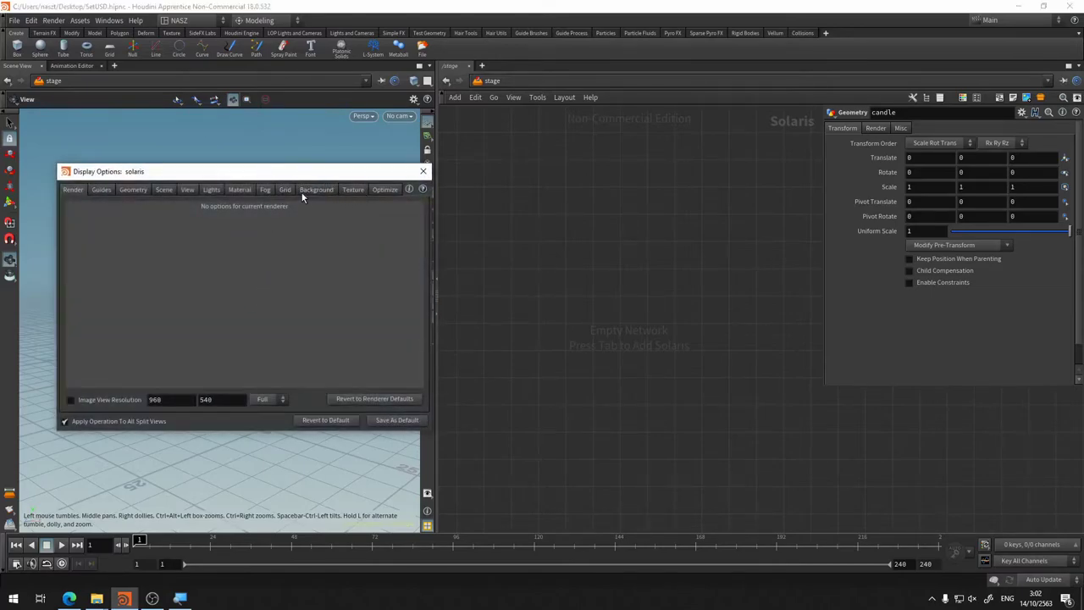
left_click(324, 192)
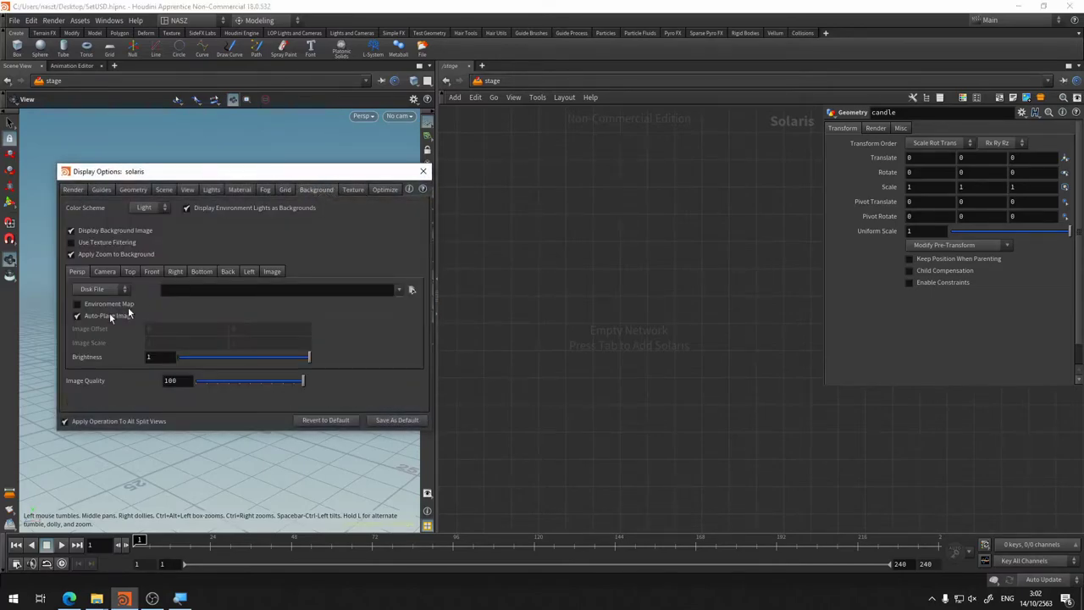
left_click(154, 207)
left_click(147, 231)
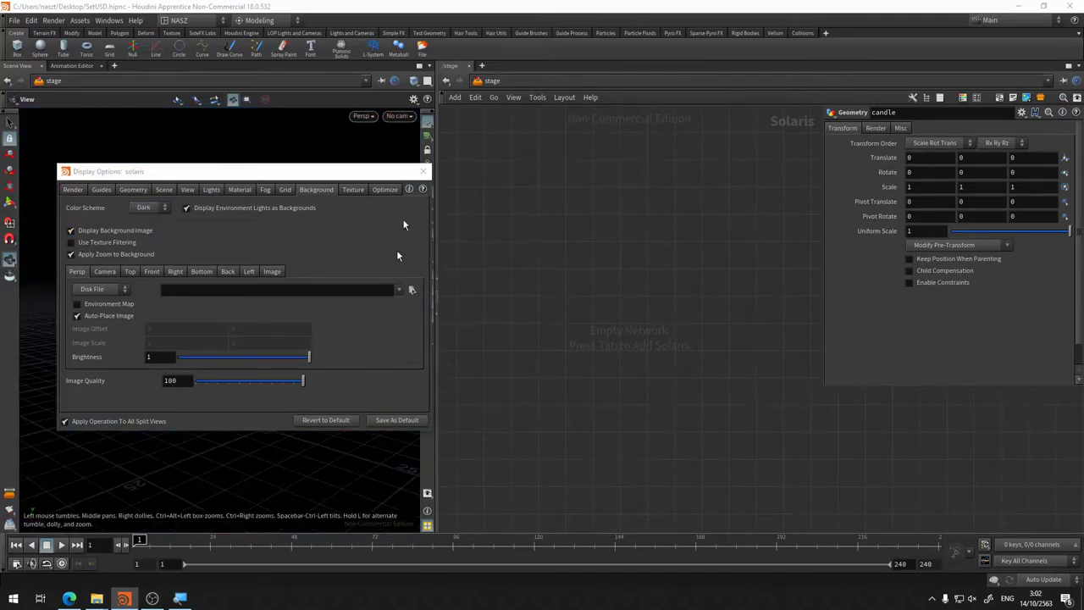
left_click(422, 171)
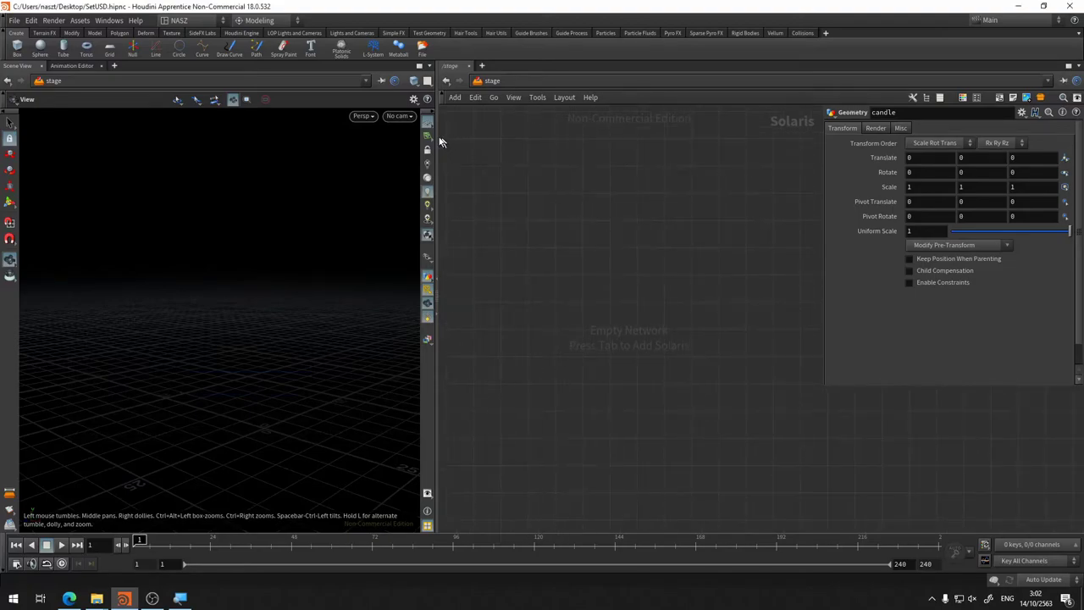
Step: Glance at the viewport camera list unchanged, then bring up the add-node menu
left_click(365, 117)
left_click(366, 117)
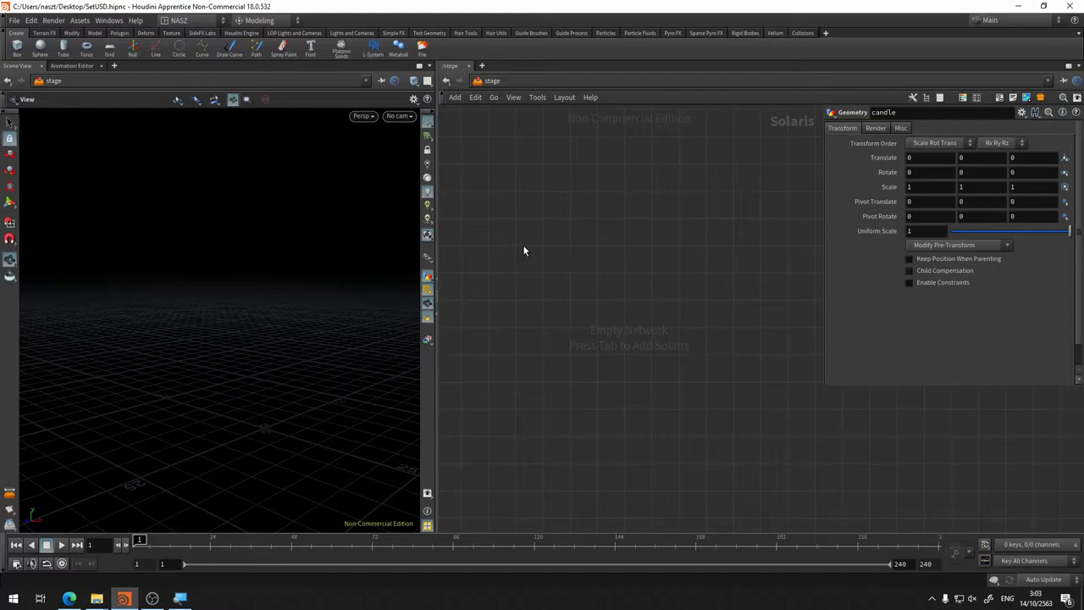
key("Tab")
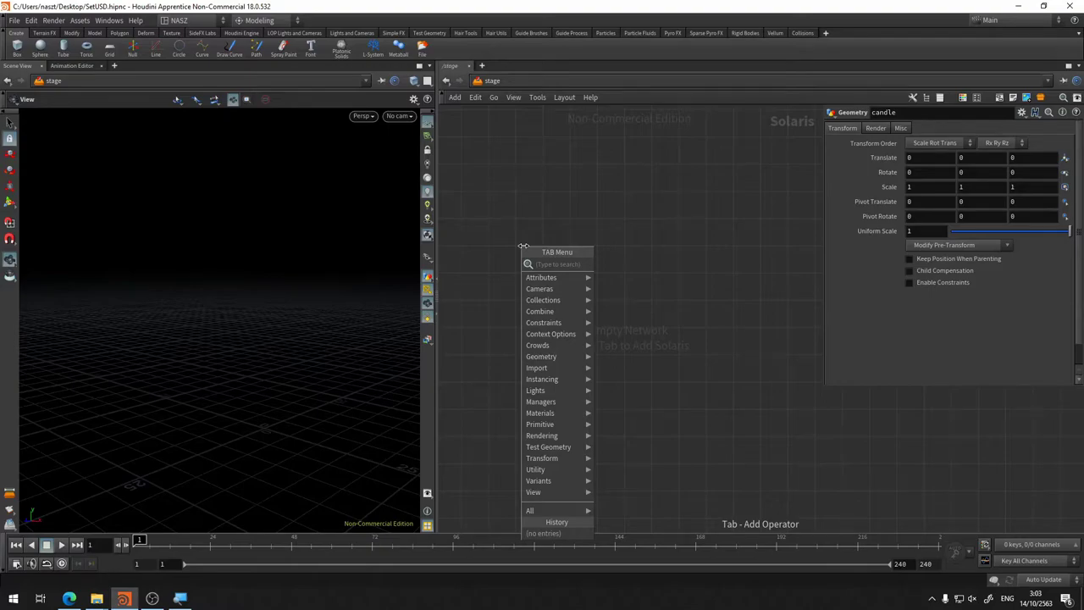
Step: Add a SOP Create node (sopcreate1) to the stage network and dive inside it
type("sop")
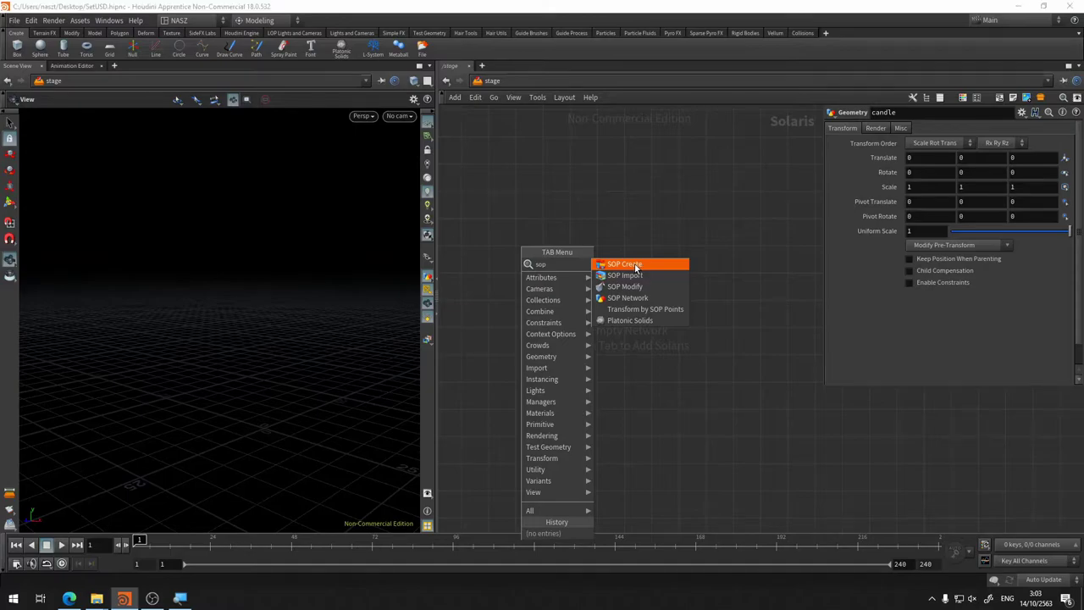
left_click(634, 265)
left_click(628, 195)
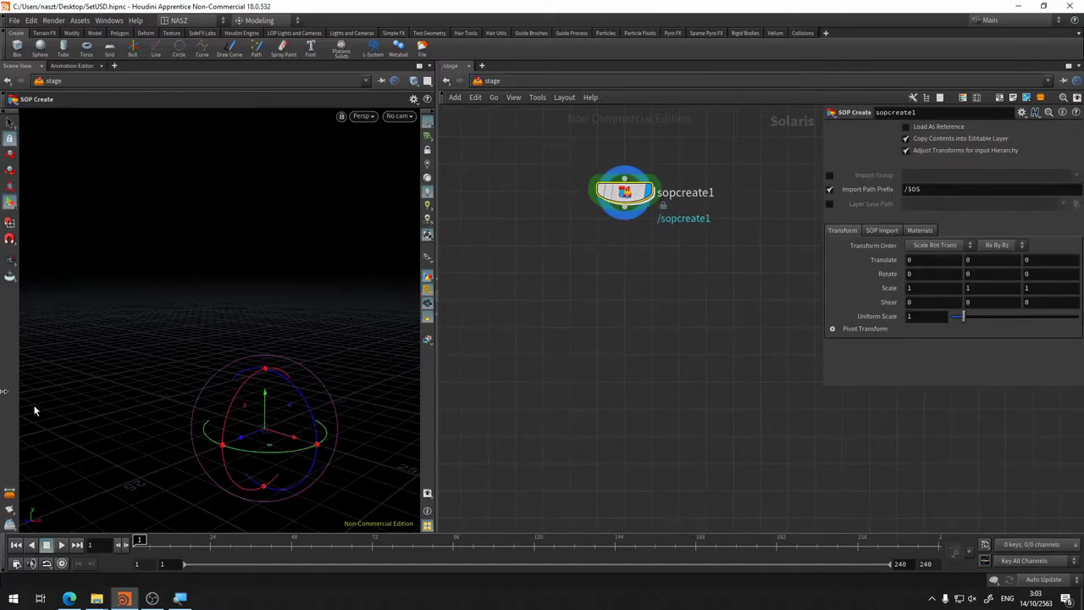
scroll(657, 225, "up", 3)
middle_click_drag(569, 262, 621, 362)
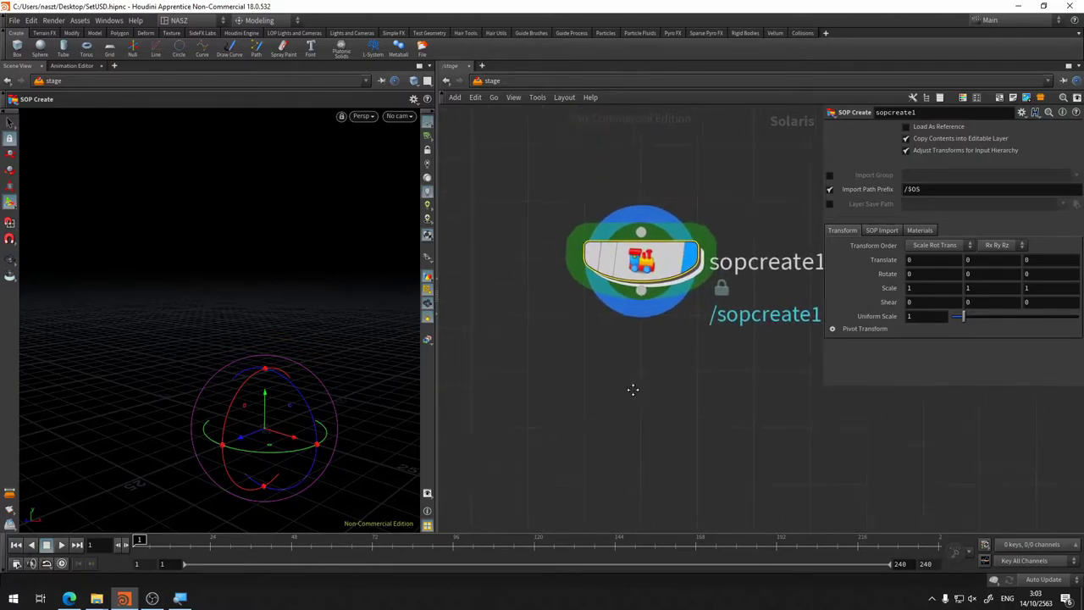
double_click(654, 262)
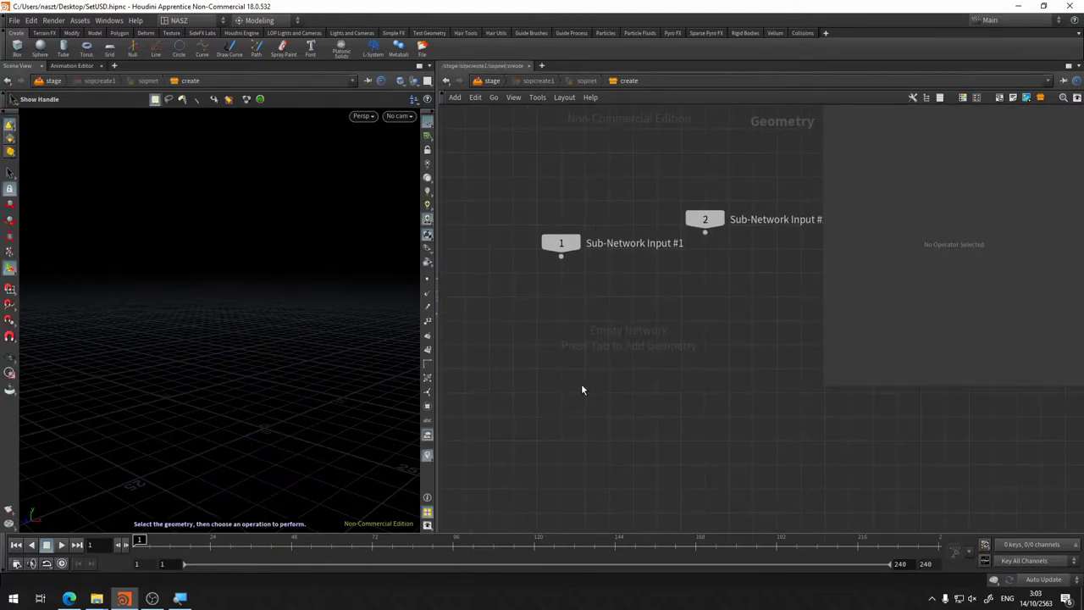
Step: Inside sopcreate1, add a box1 Box node
key("Tab")
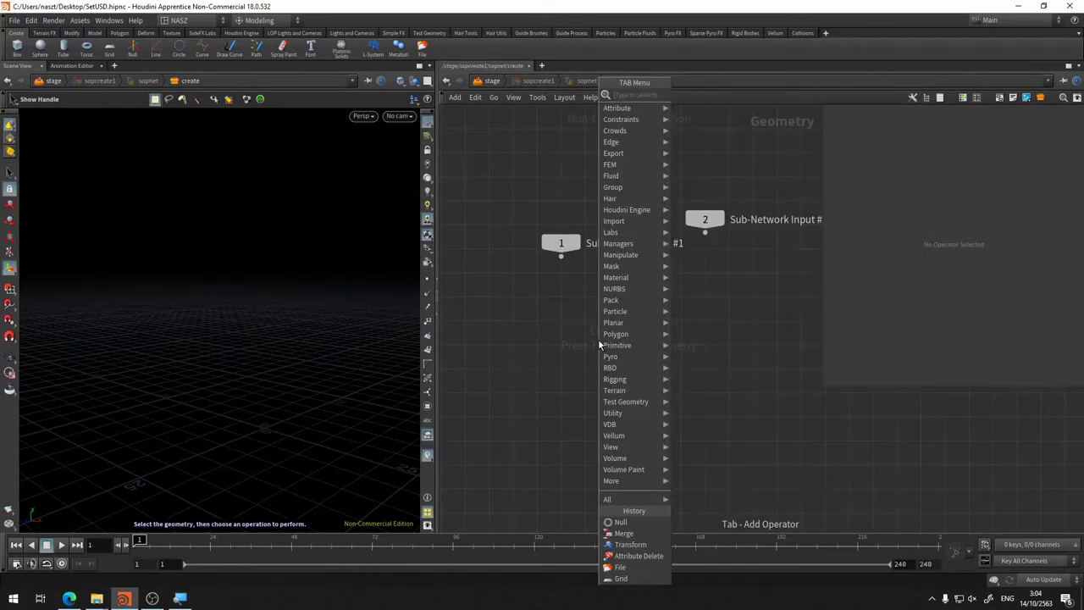
type("box")
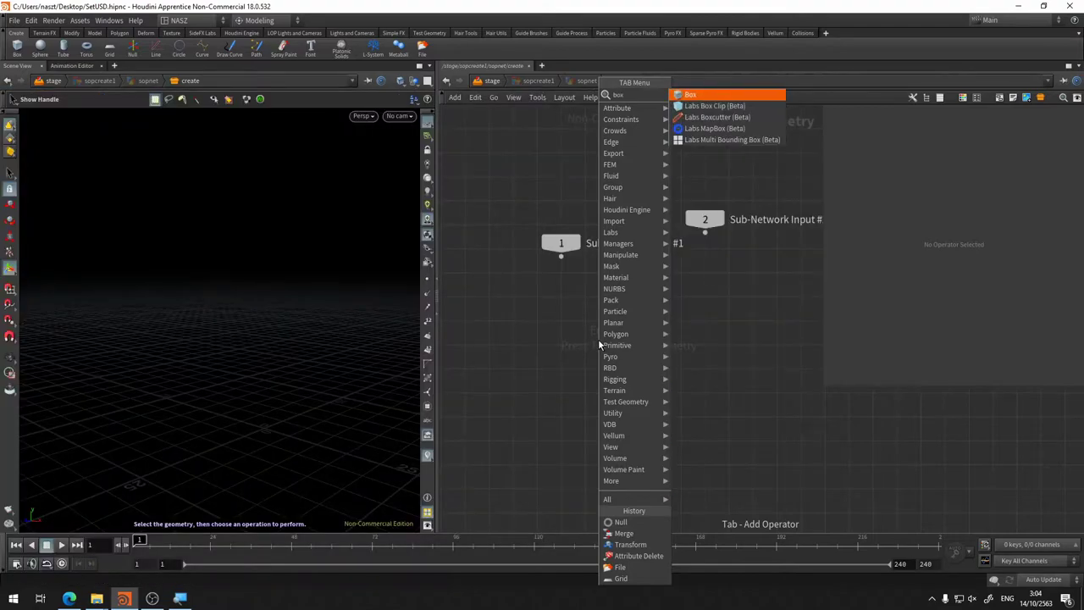
left_click(716, 117)
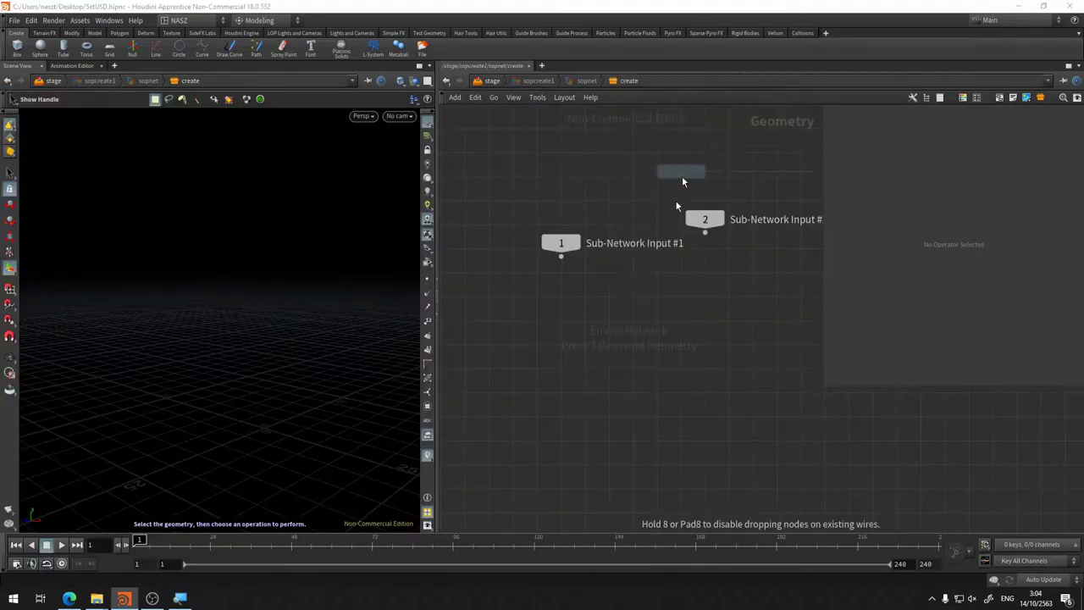
left_click(632, 325)
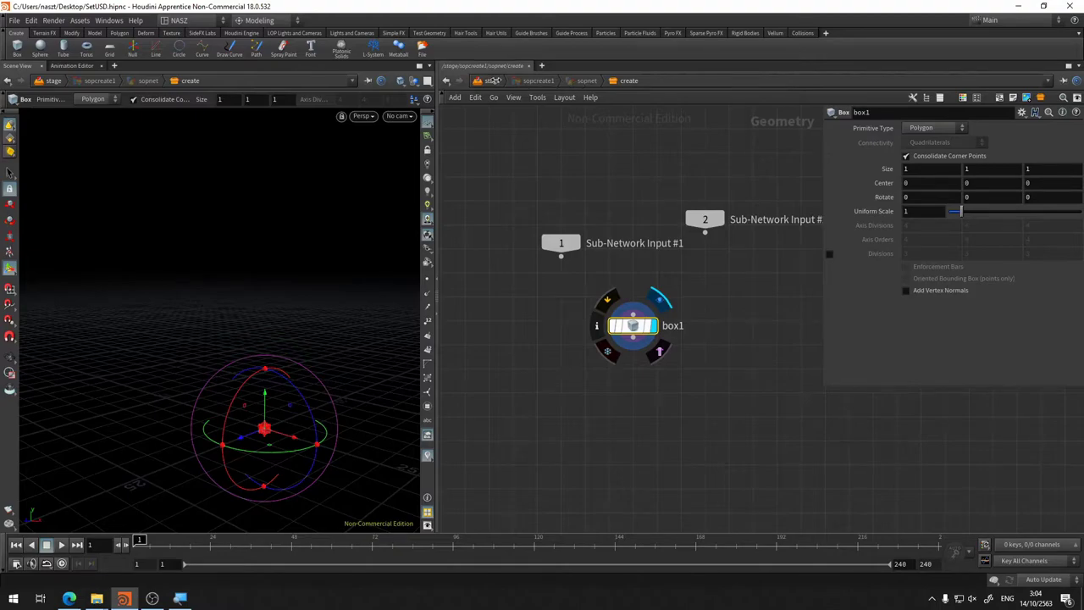
Step: Return to /stage, tumble and frame the cube, then switch to the obj network
left_click(489, 81)
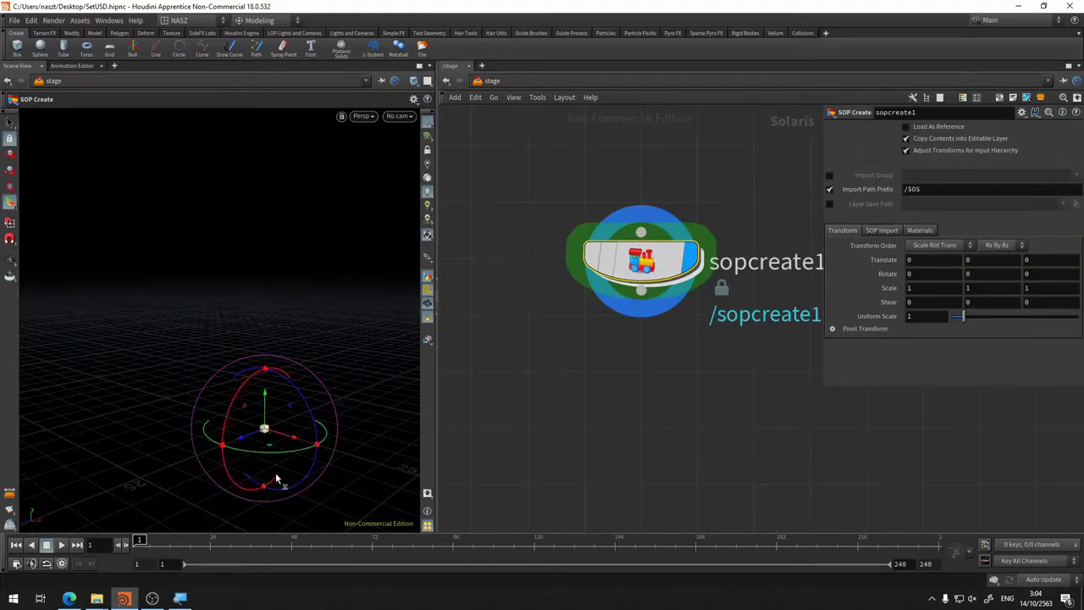
key("Escape")
left_click_drag(275, 472, 277, 462)
left_click_drag(247, 372, 249, 355)
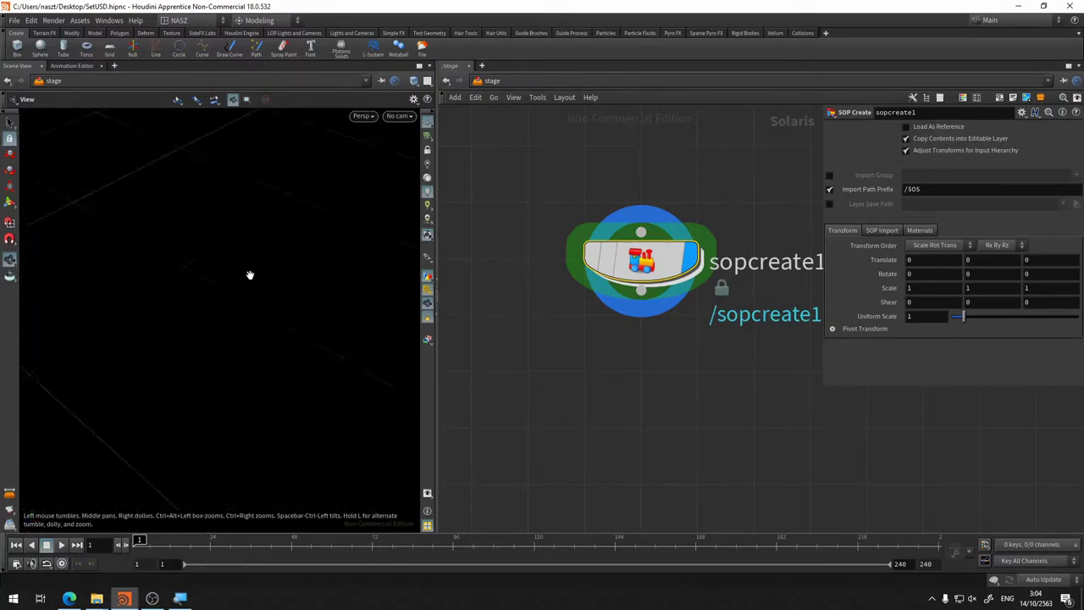
key("h")
left_click_drag(249, 338, 263, 362)
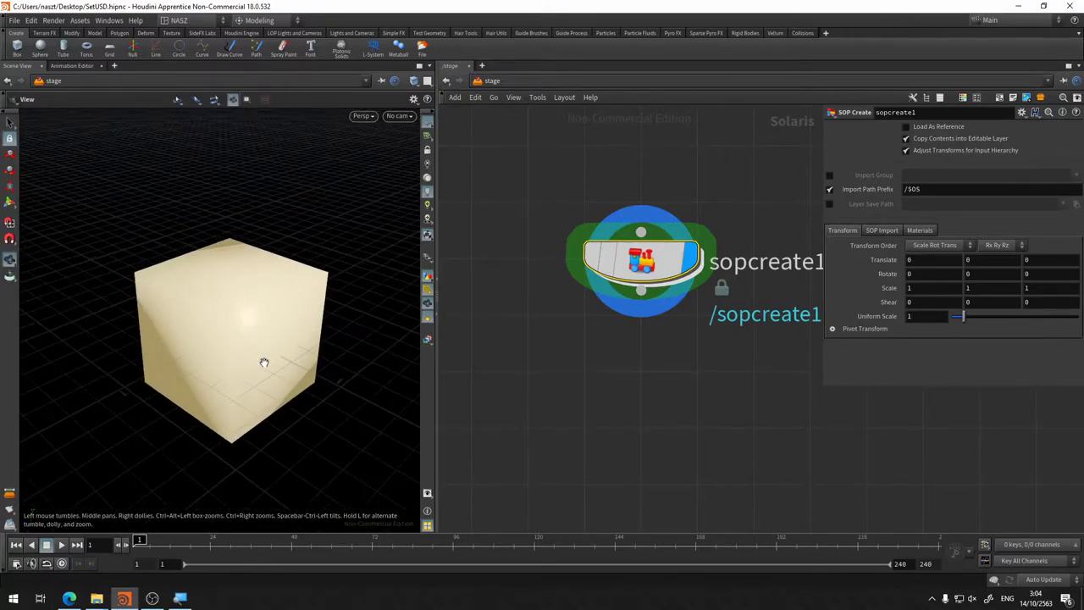
key("Return")
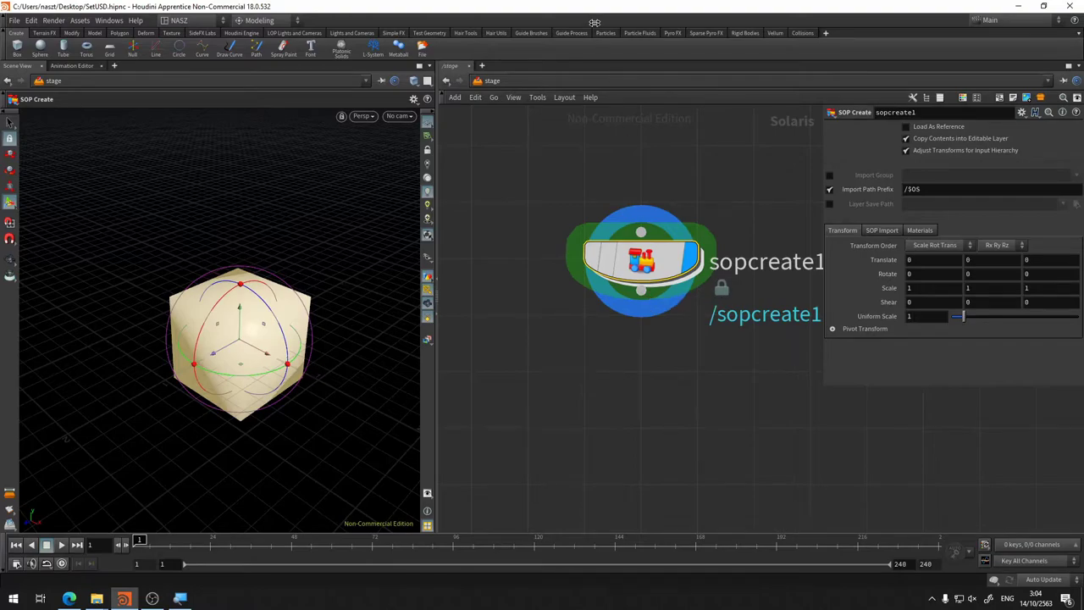
left_click(602, 81)
left_click(619, 133)
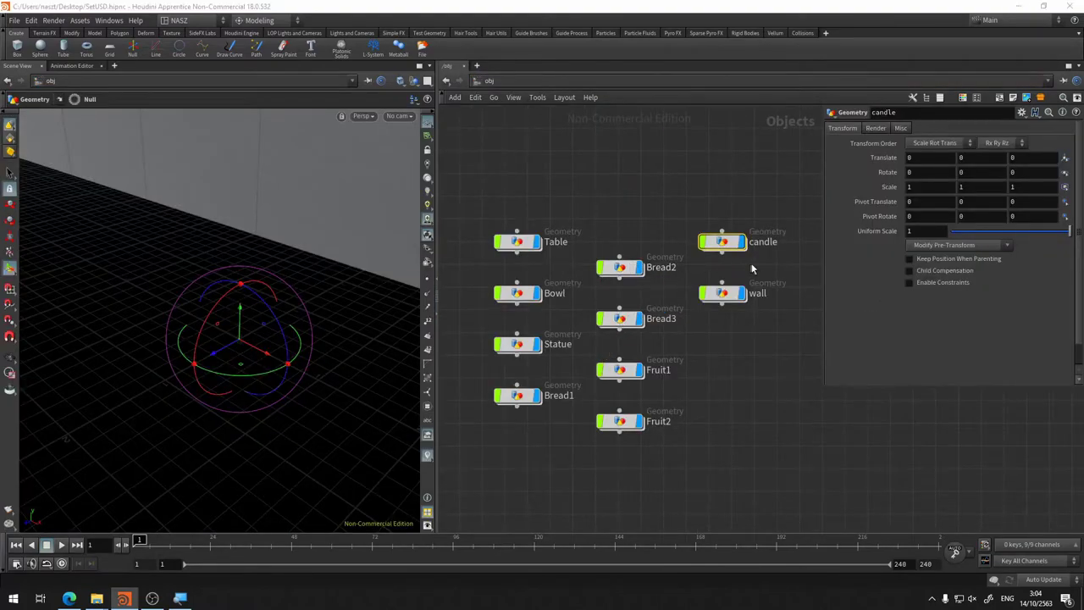
mouse_move(722, 243)
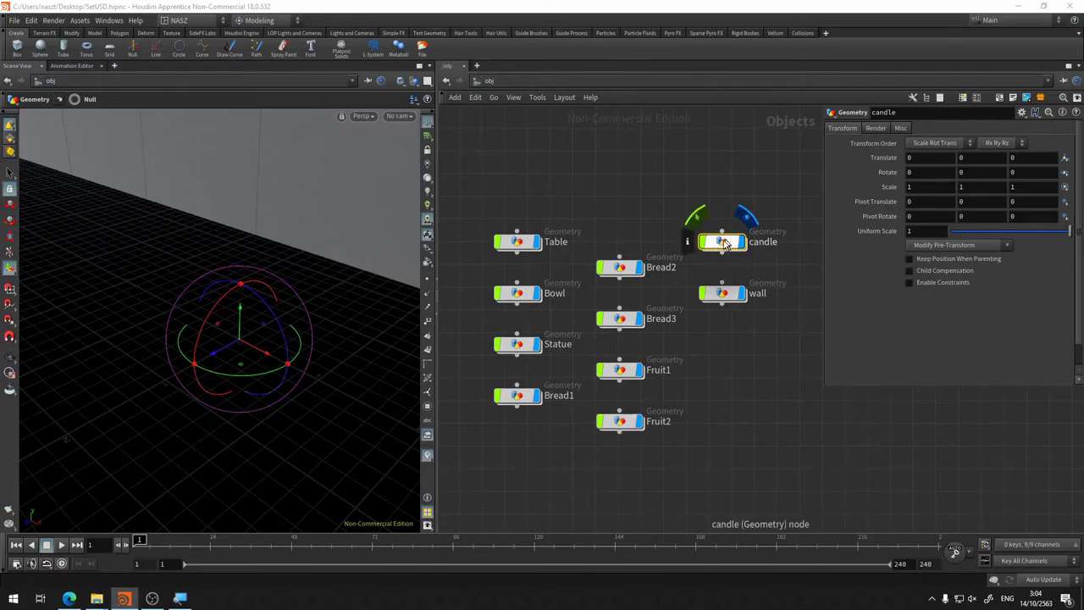
Step: Flip between the stage and obj networks and search for a LOP Network node without adding it
left_click(600, 84)
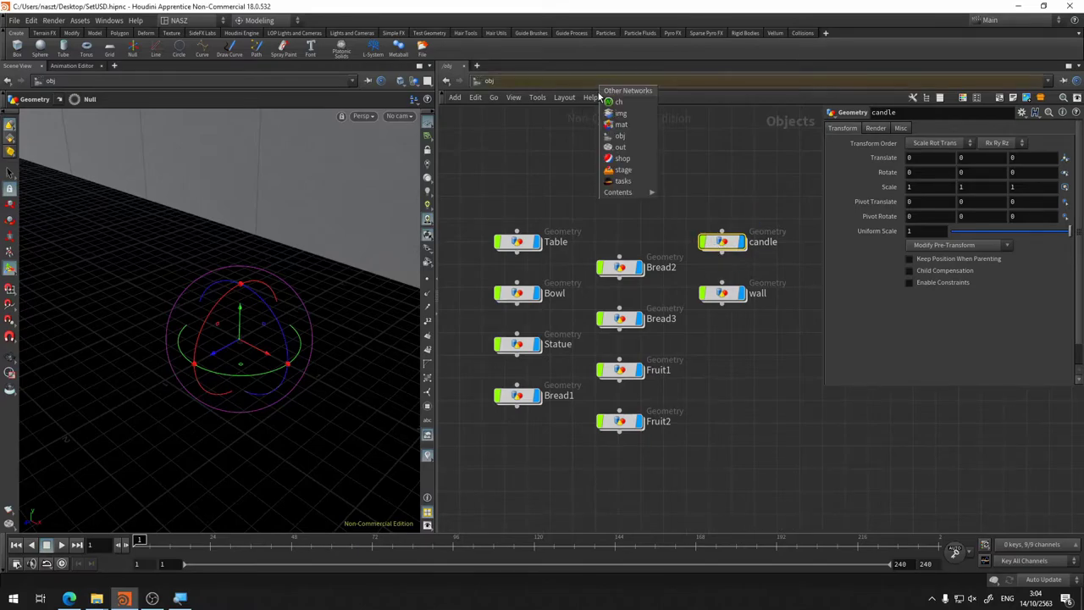
left_click(643, 169)
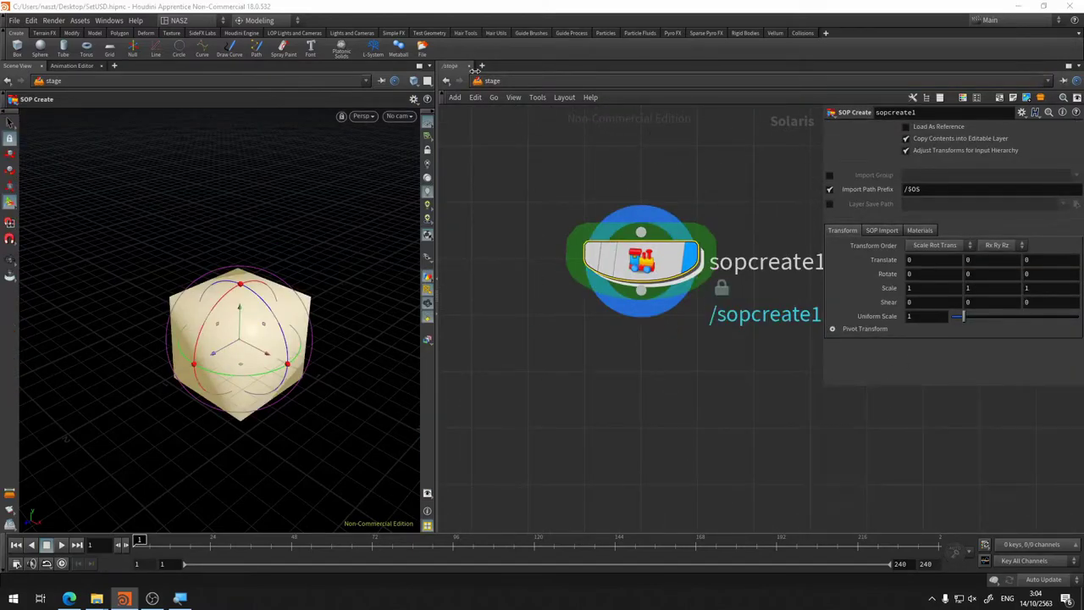
left_click(445, 80)
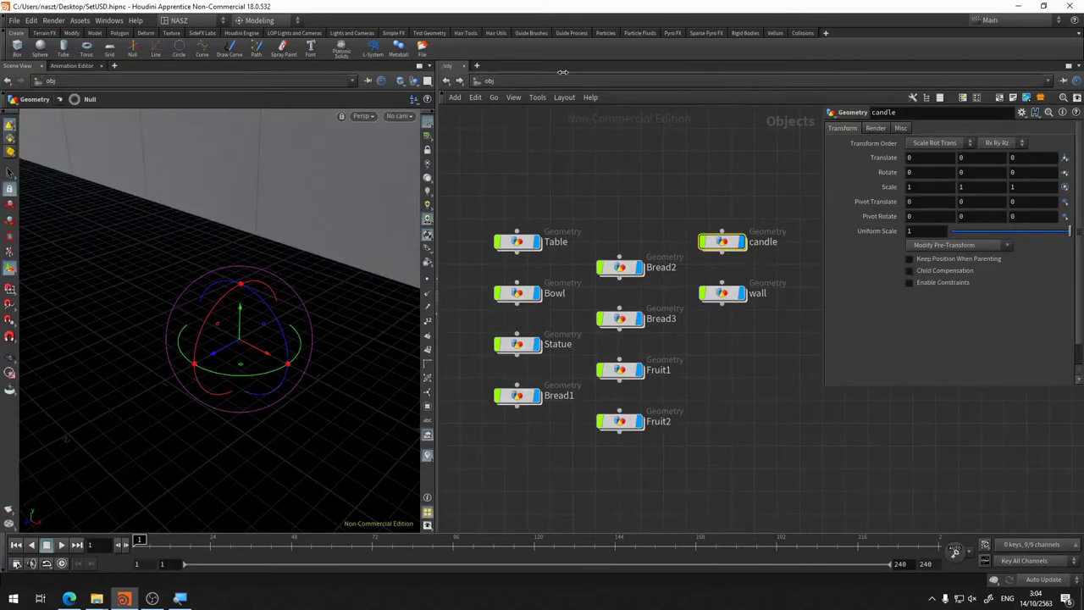
left_click(566, 81)
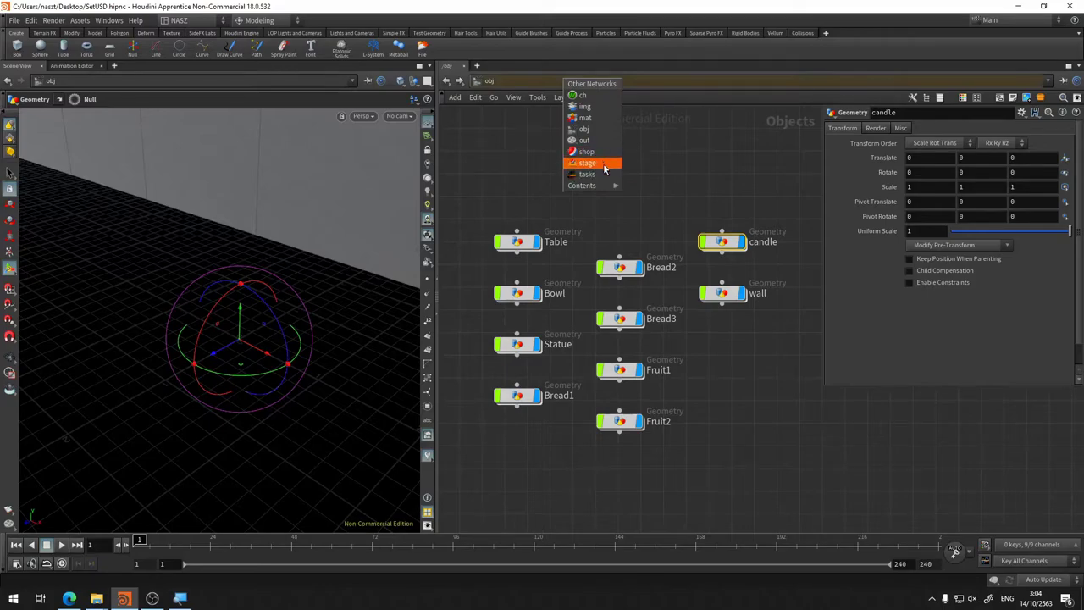
left_click(733, 381)
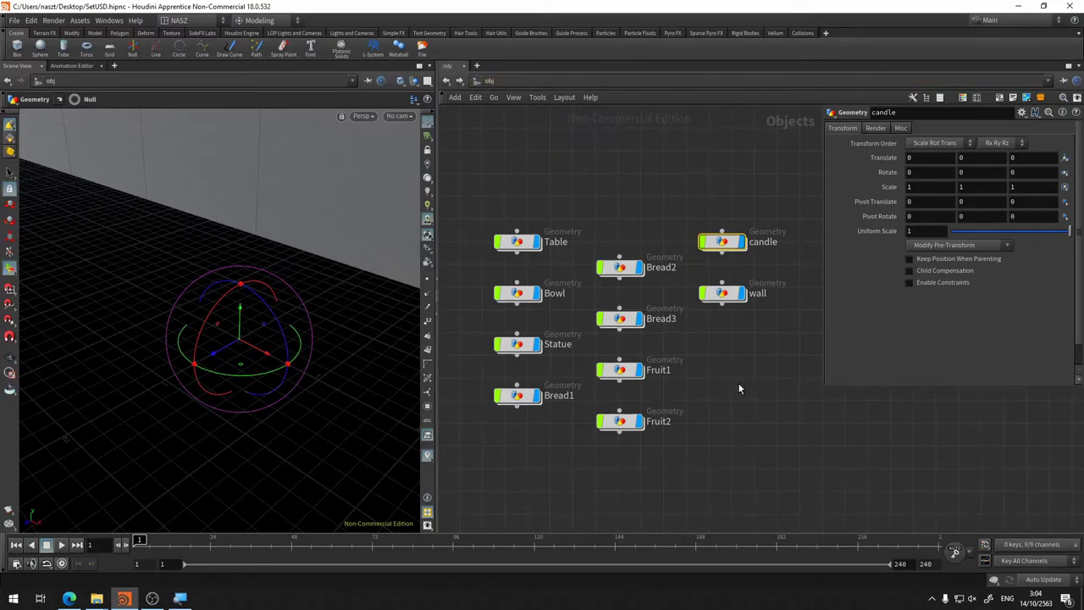
key("Tab")
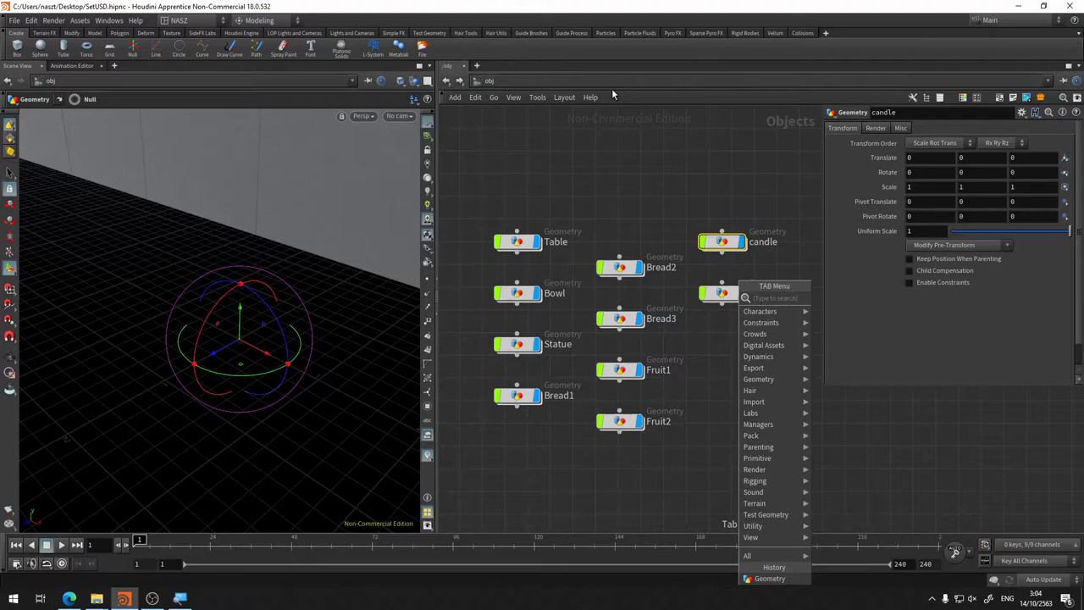
type("lop")
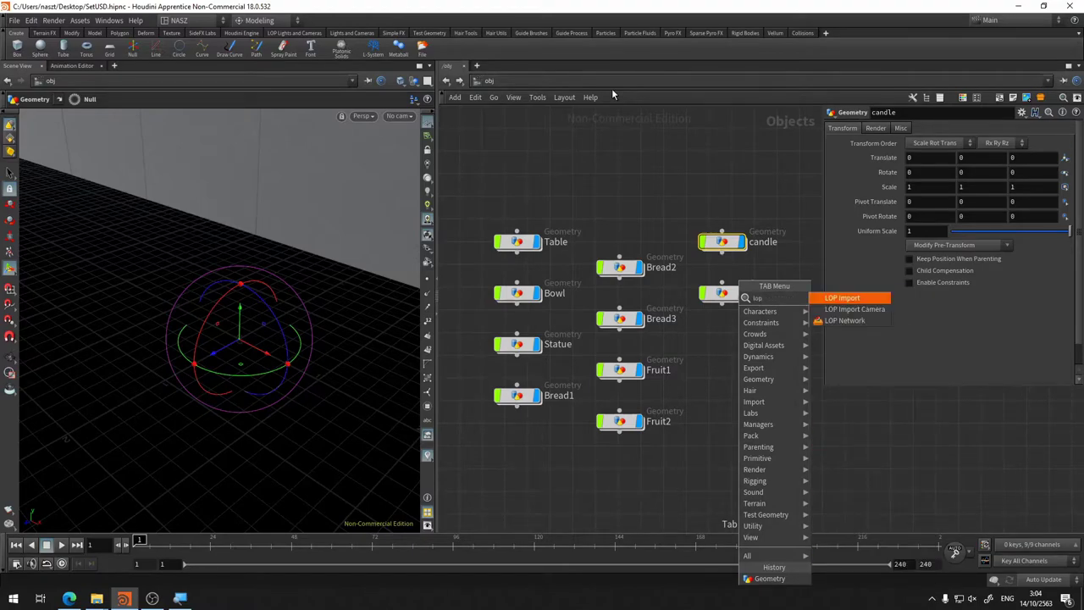
key("Down")
key("Down")
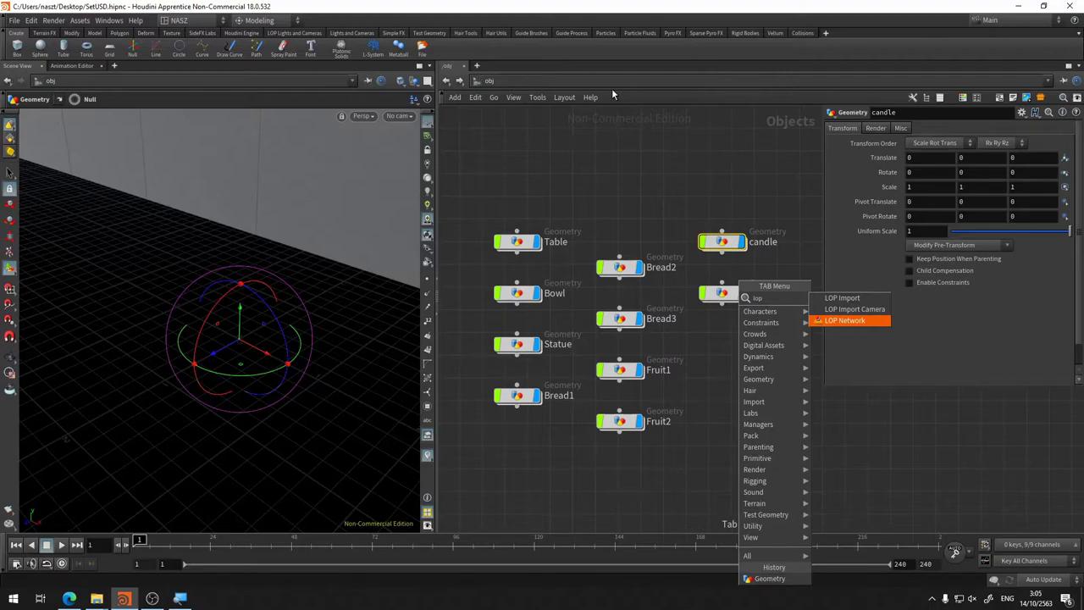
key("Escape")
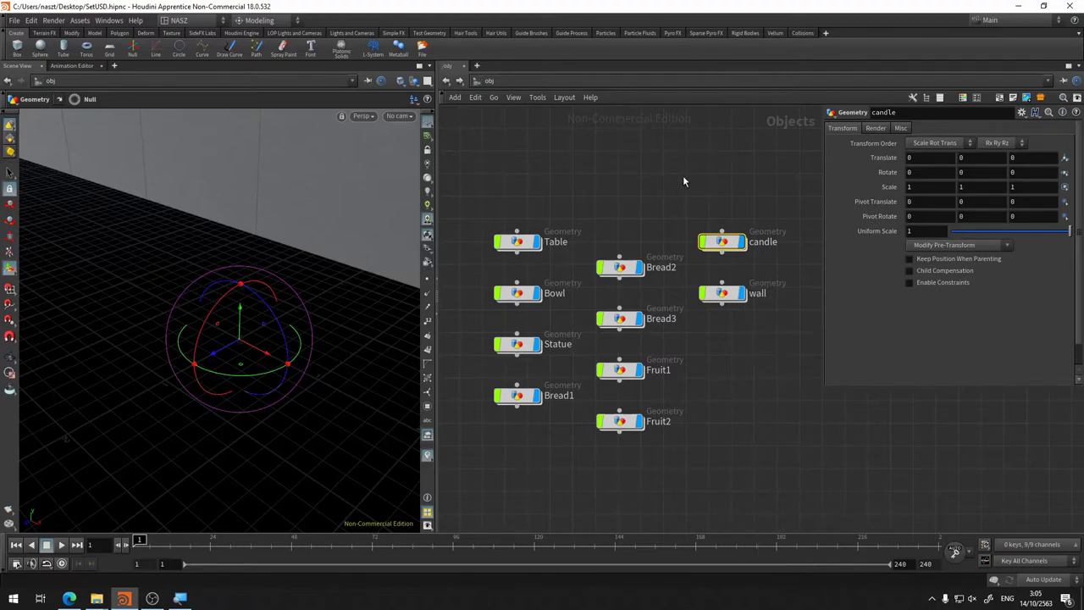
Step: Go to the stage network and delete the sopcreate1 node
left_click(526, 80)
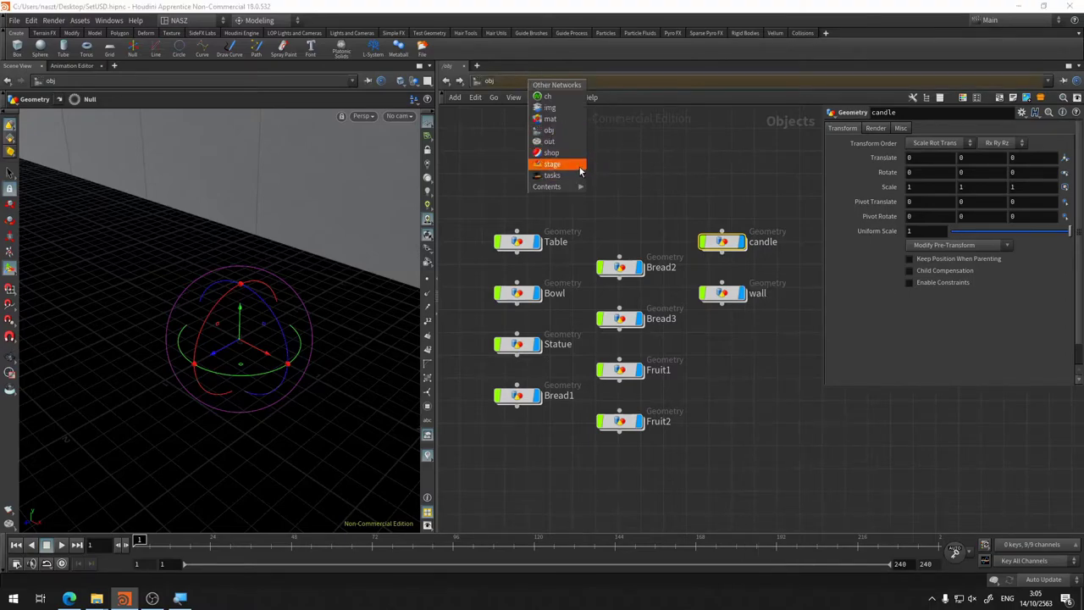
left_click(551, 164)
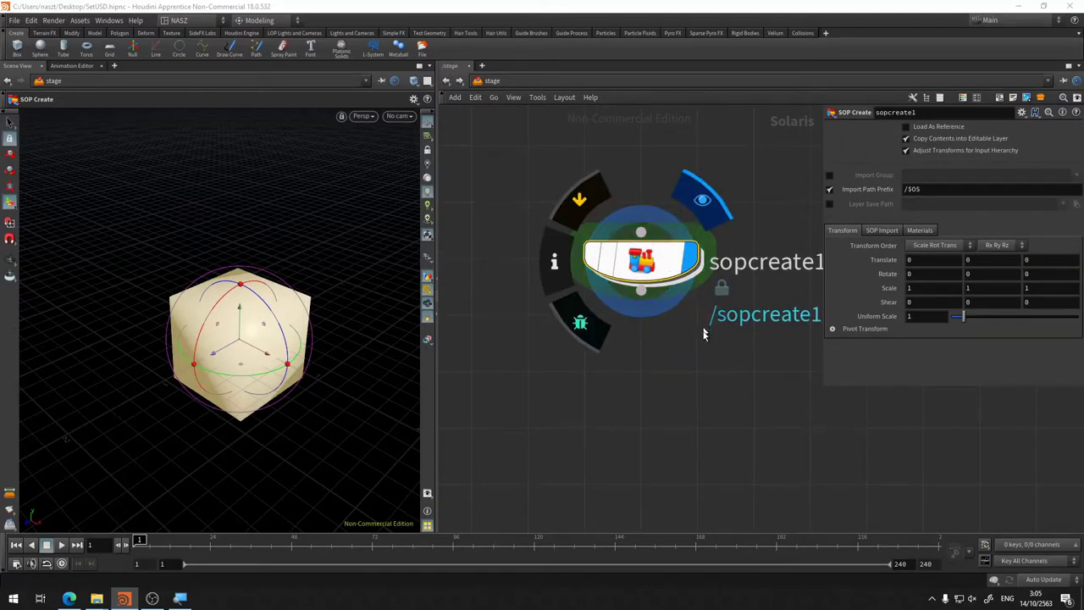
key("h")
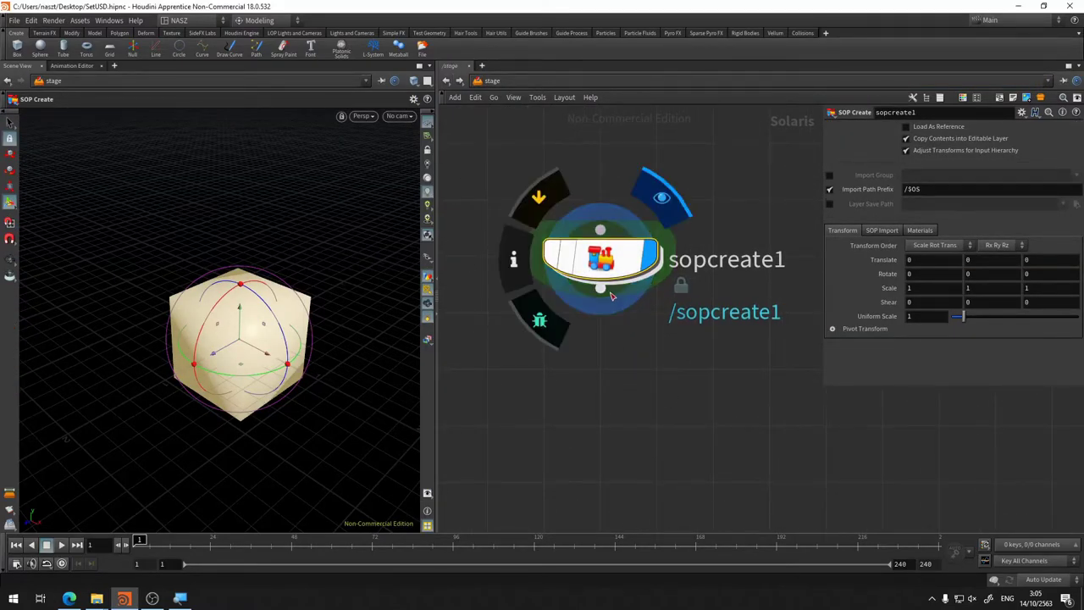
mouse_move(601, 263)
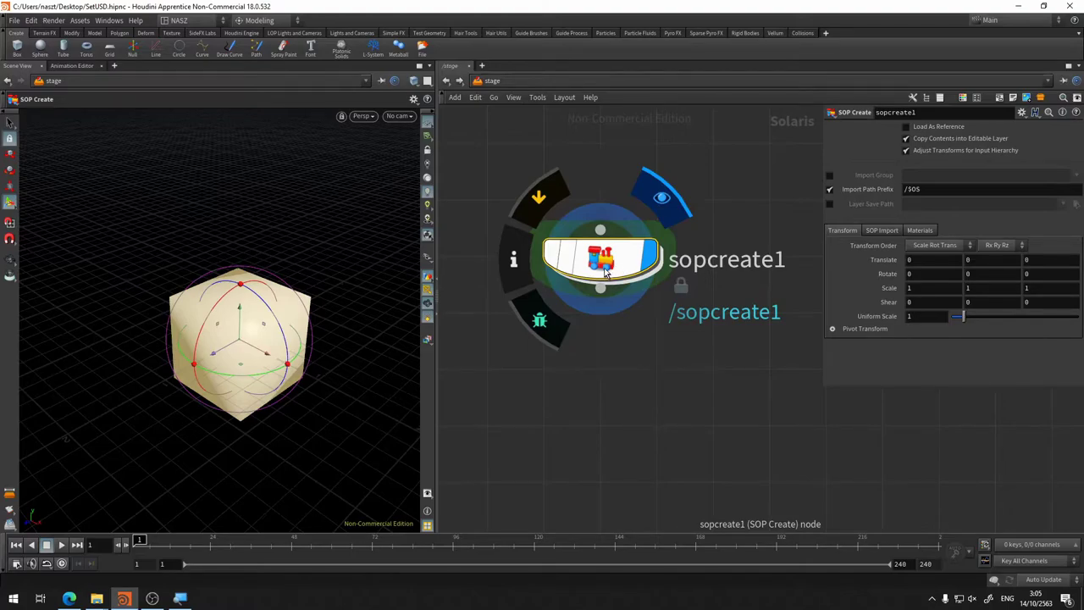
left_click(605, 271)
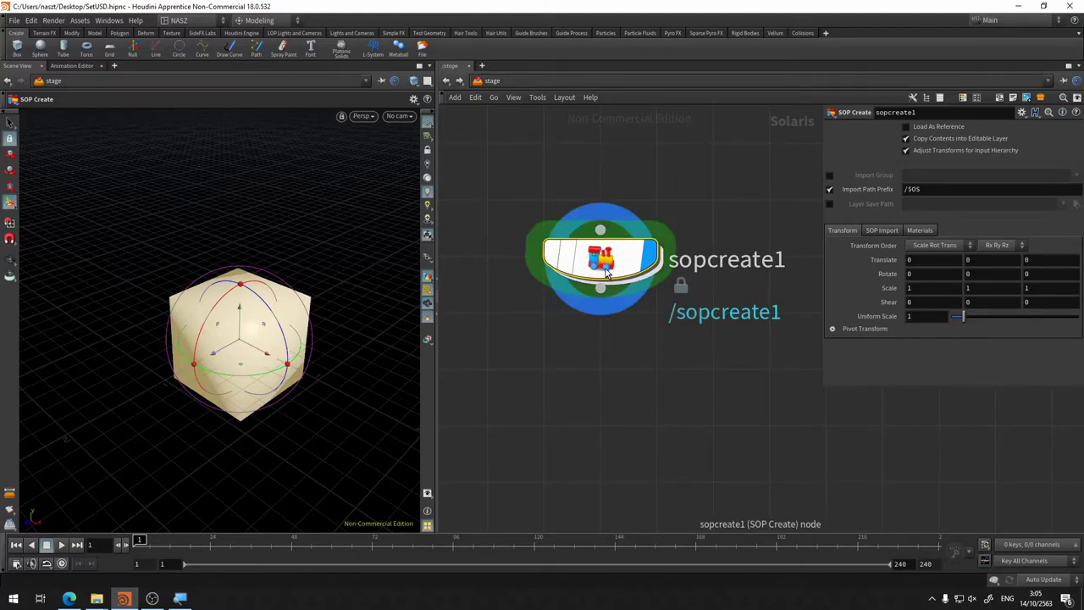
key("Delete")
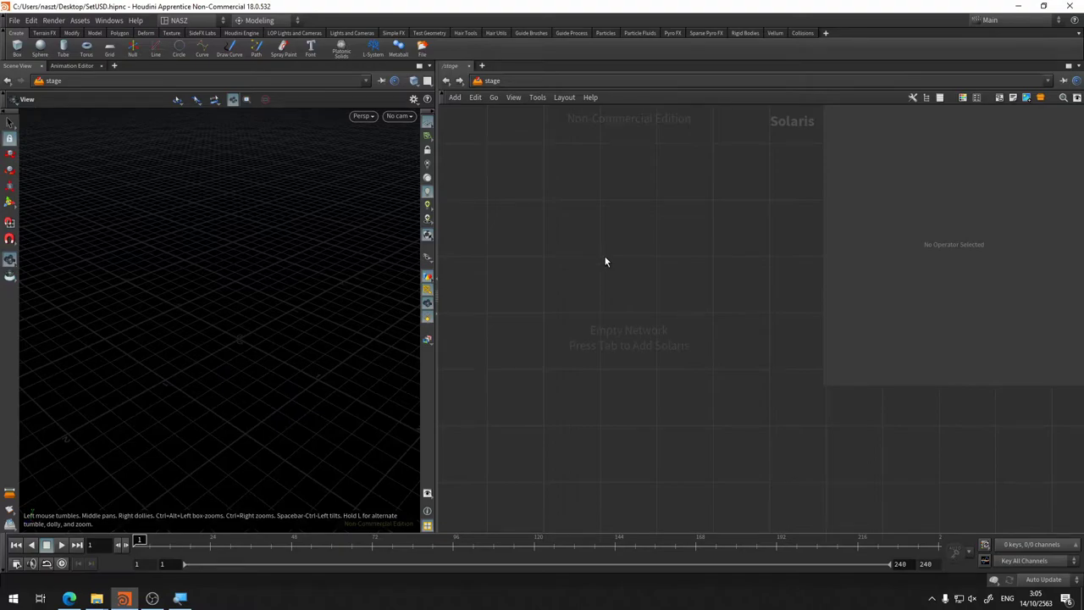
Step: Search 'sop' and place a SOP Import node, sopimport1, in the stage network
key("Tab")
type("sop")
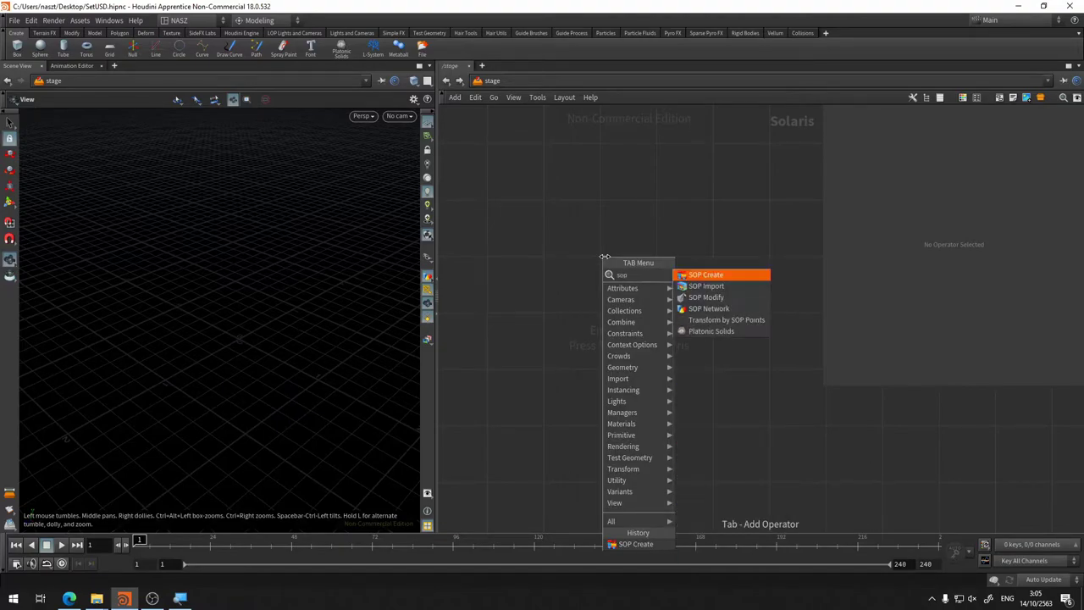
left_click(728, 286)
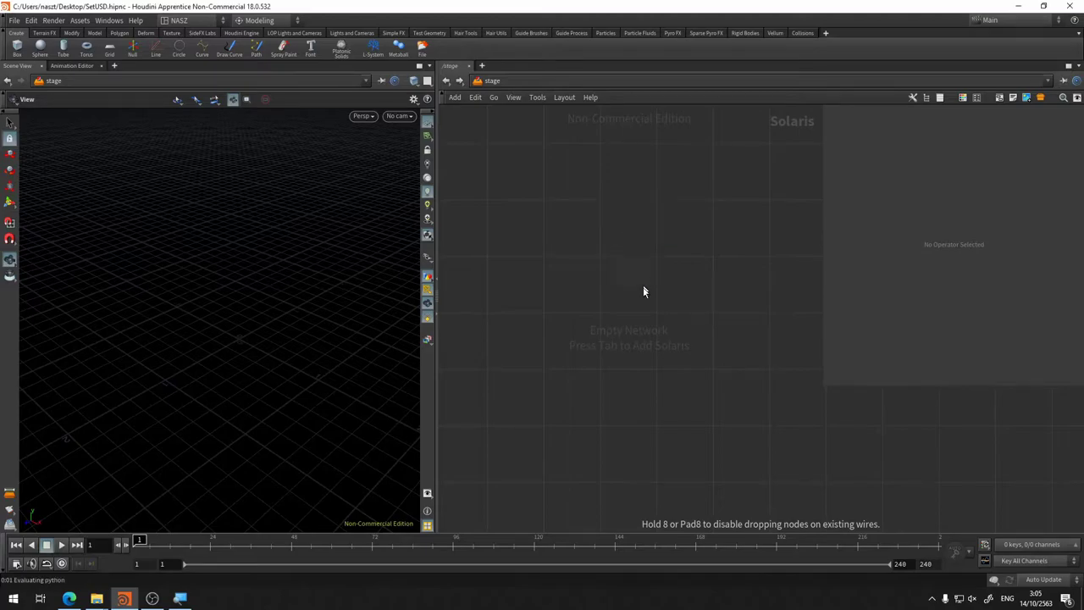
left_click(707, 254)
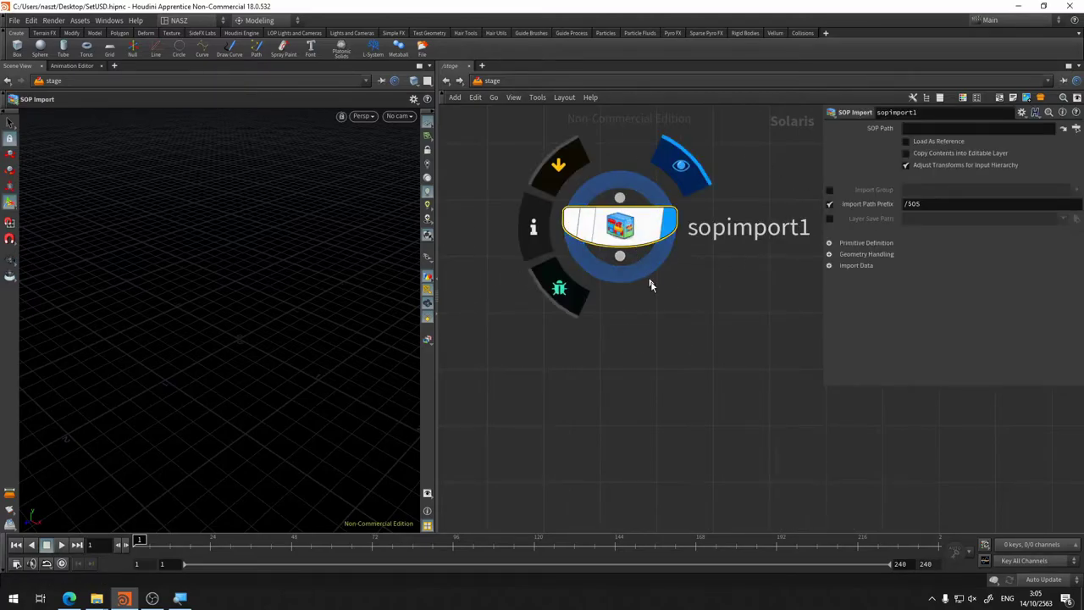
mouse_move(672, 300)
middle_mouse_down()
mouse_move(605, 330)
mouse_move(603, 318)
middle_mouse_up()
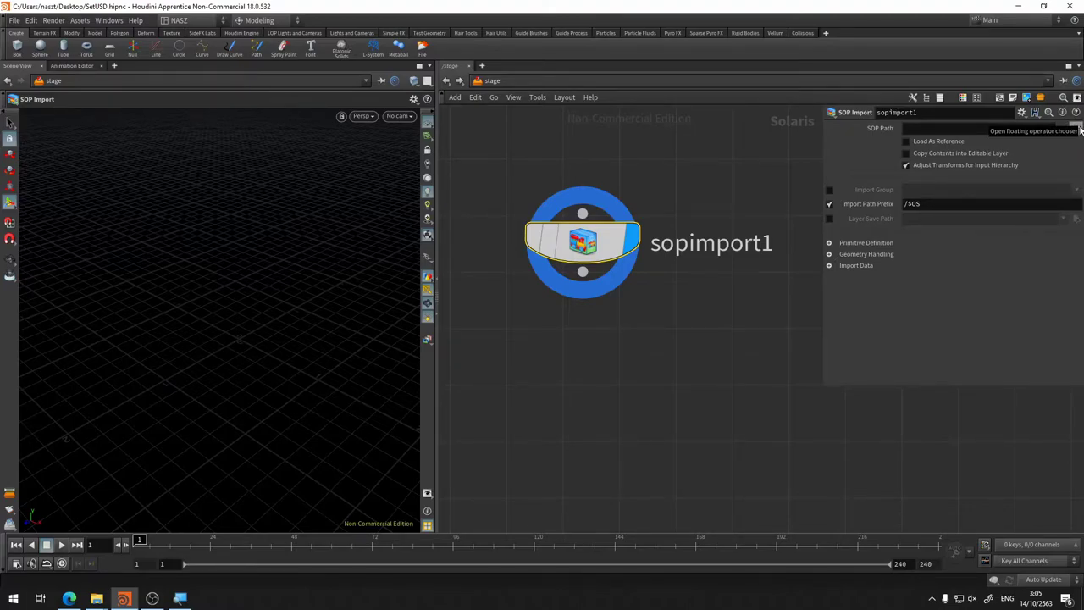
Step: Pick the Bread1 object in the SOP Path operator chooser so it reads /obj/Bread1
left_click(1078, 129)
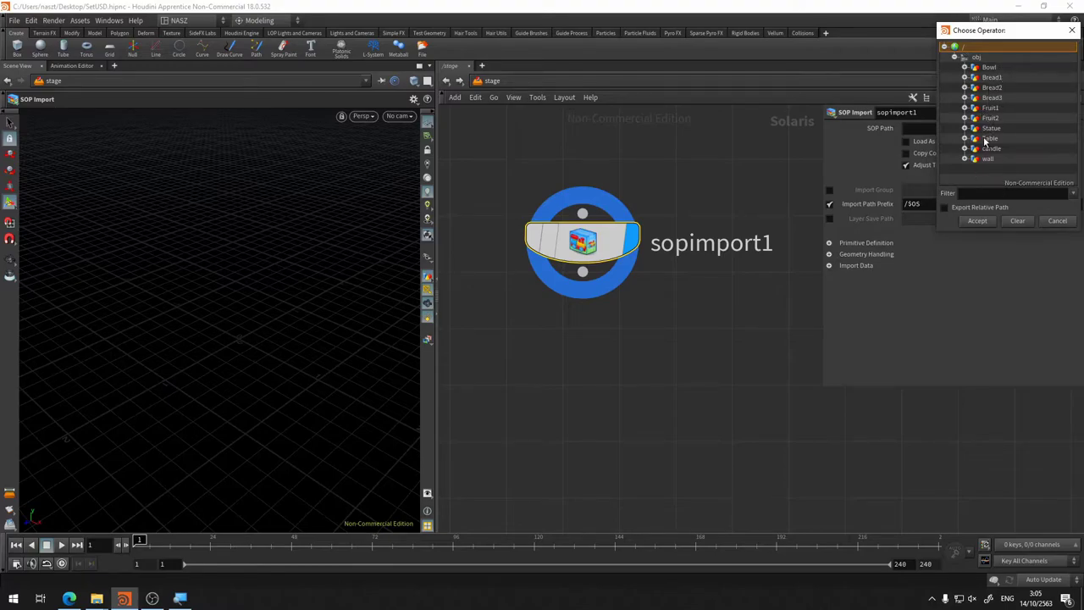
left_click(992, 79)
left_click(965, 78)
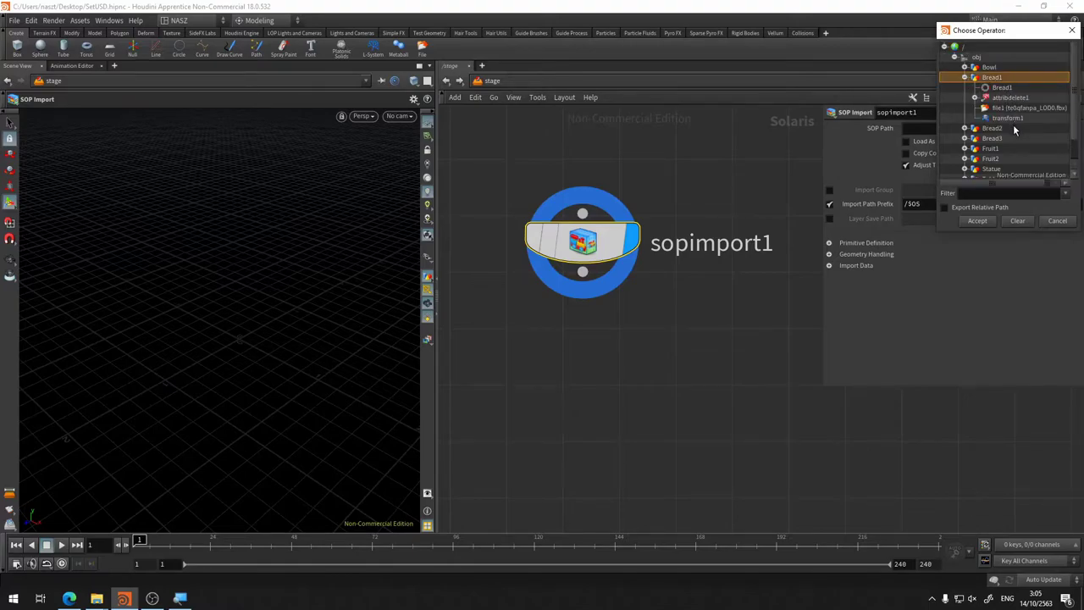
left_click(1004, 88)
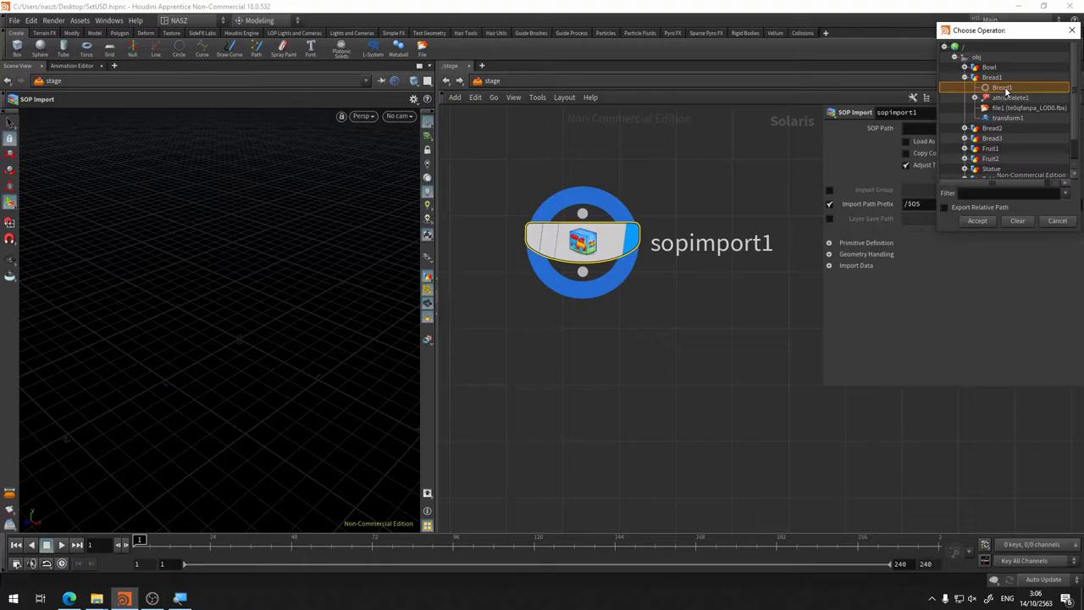
left_click(963, 77)
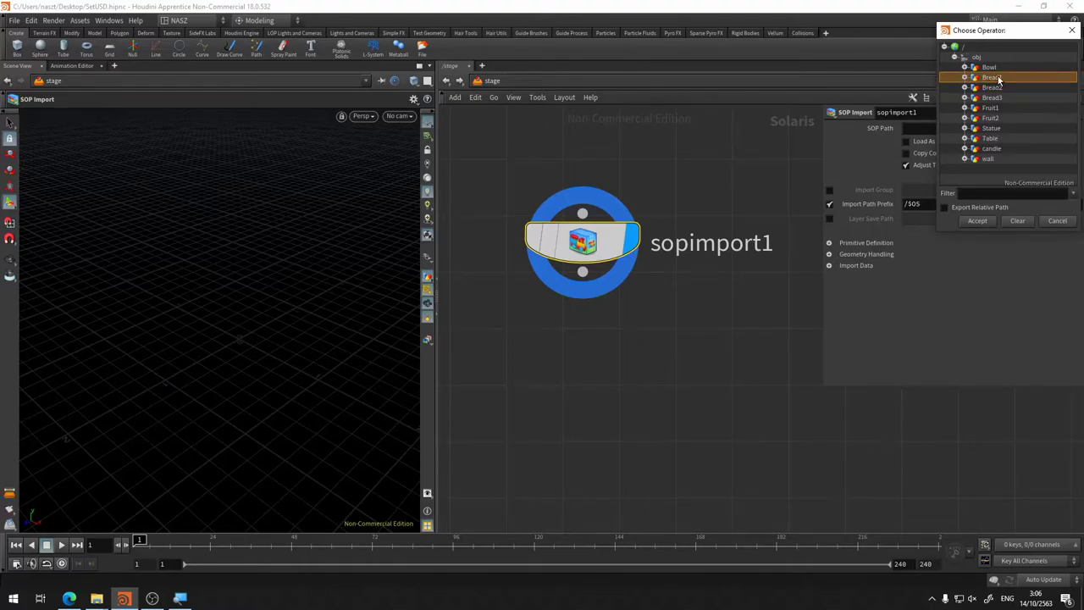
left_click(986, 221)
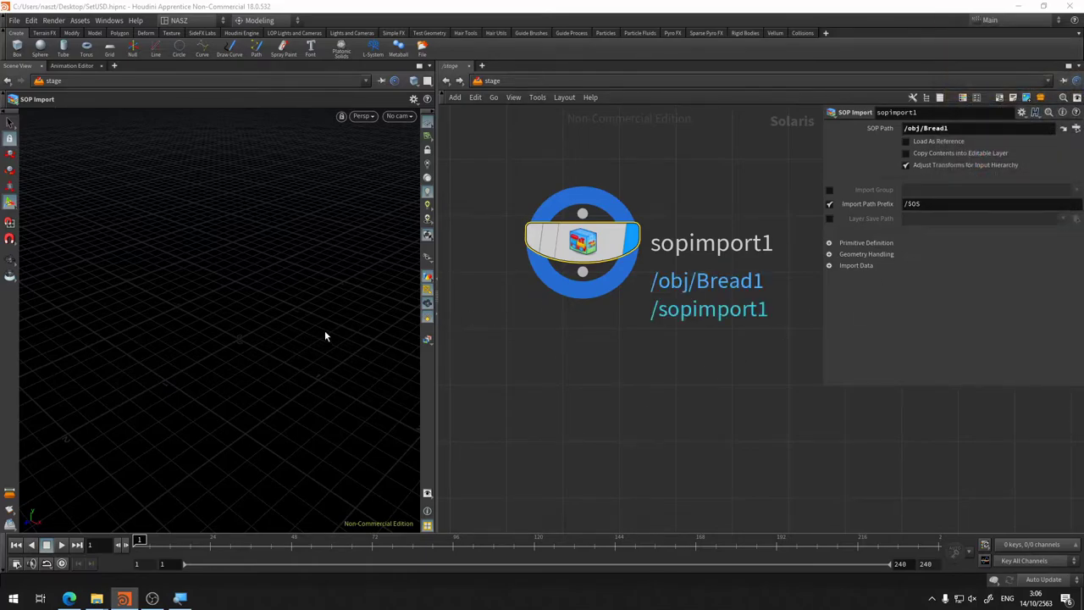
key("Escape")
Step: Tumble and zoom the viewport in on the imported bread loaf
mouse_move(324, 329)
left_mouse_down()
mouse_move(326, 295)
mouse_move(309, 269)
mouse_move(274, 365)
mouse_move(279, 339)
mouse_move(259, 353)
left_mouse_up()
mouse_move(259, 353)
right_mouse_down()
mouse_move(283, 265)
mouse_move(282, 336)
mouse_move(297, 336)
right_mouse_up()
left_click(621, 395)
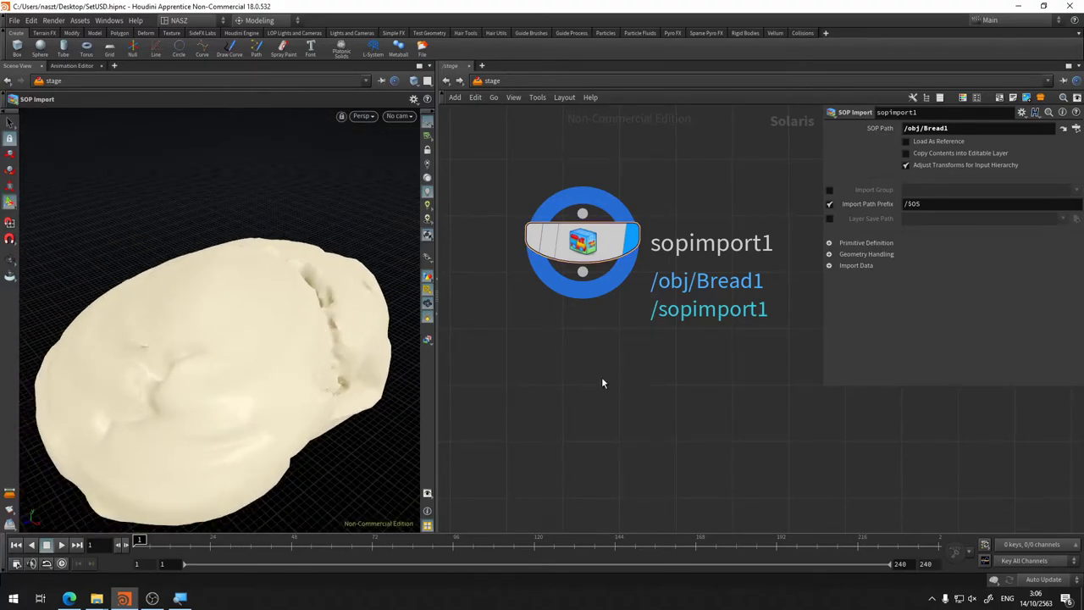
key("Escape")
mouse_move(254, 341)
left_mouse_down()
mouse_move(284, 281)
mouse_move(249, 279)
mouse_move(281, 283)
mouse_move(292, 220)
left_mouse_up()
key("Return")
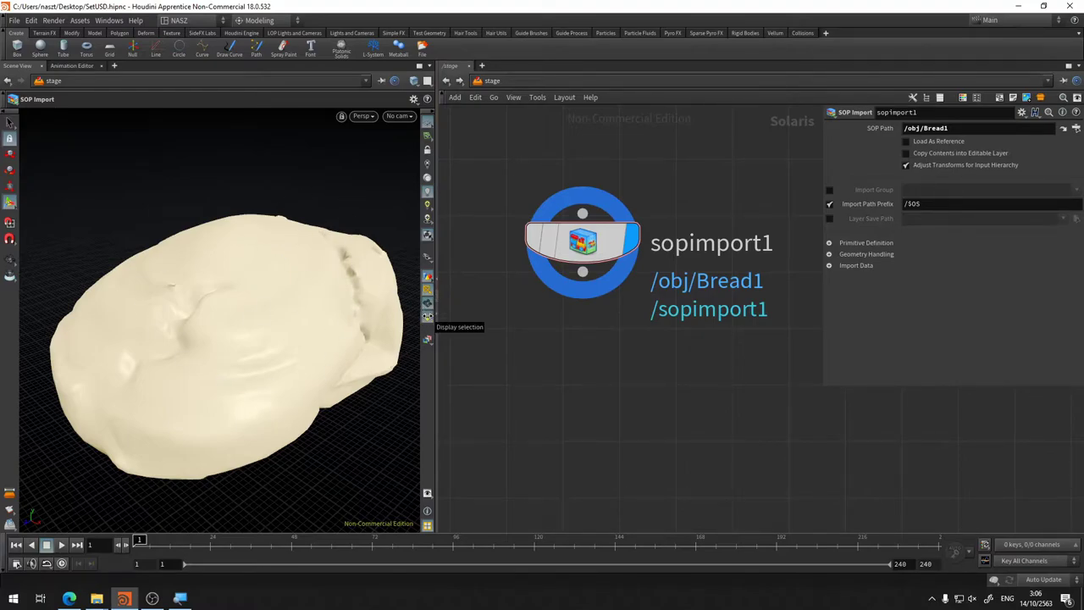
Step: Turn off Display selection so the bread shows plain white
left_click(428, 317)
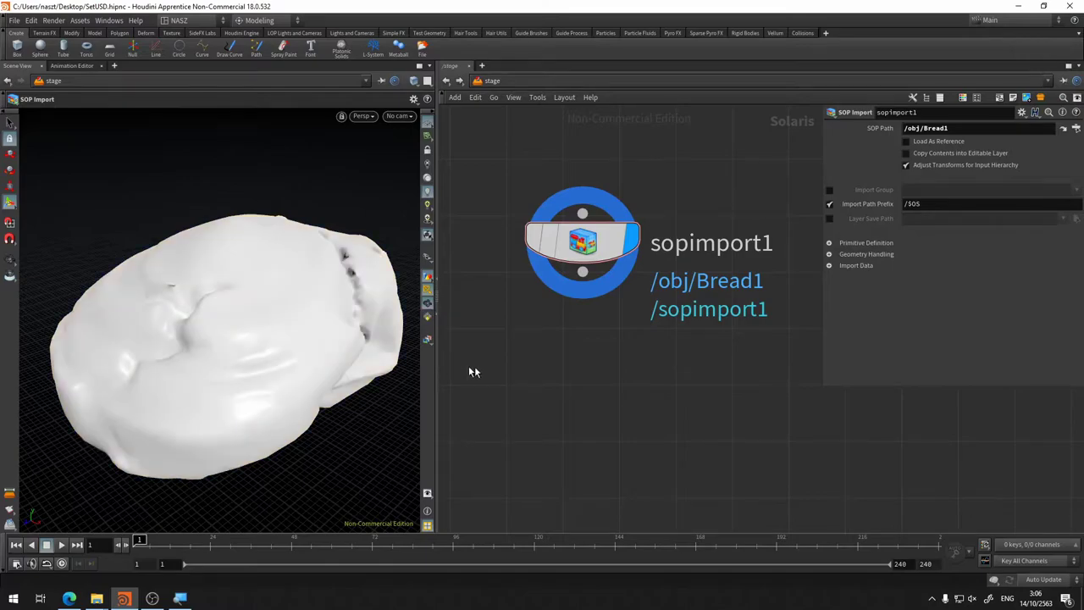
key("Escape")
left_click_drag(372, 391, 441, 373)
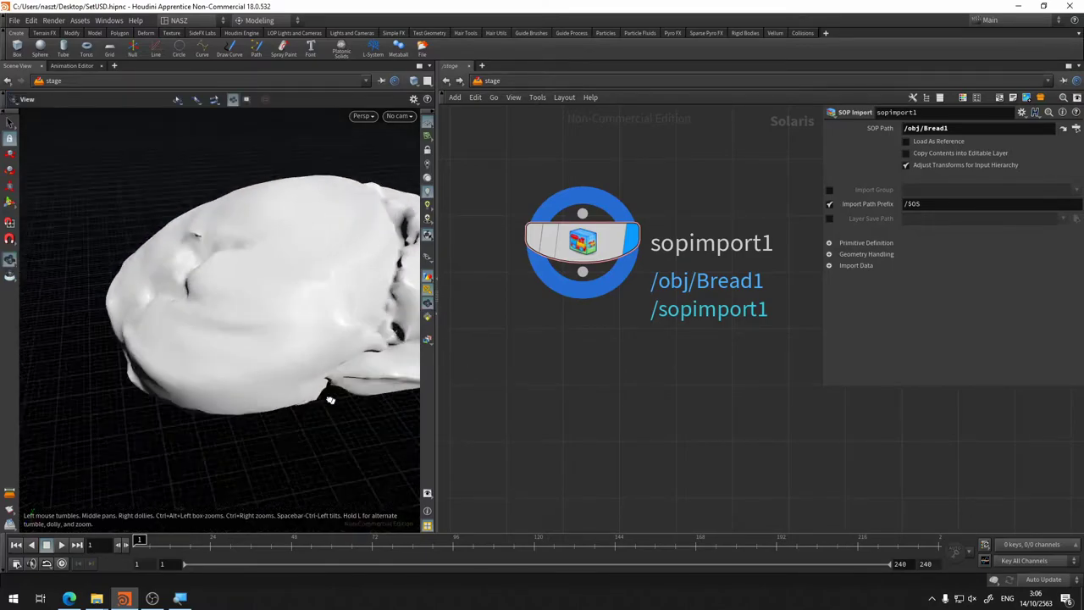
left_click(622, 285)
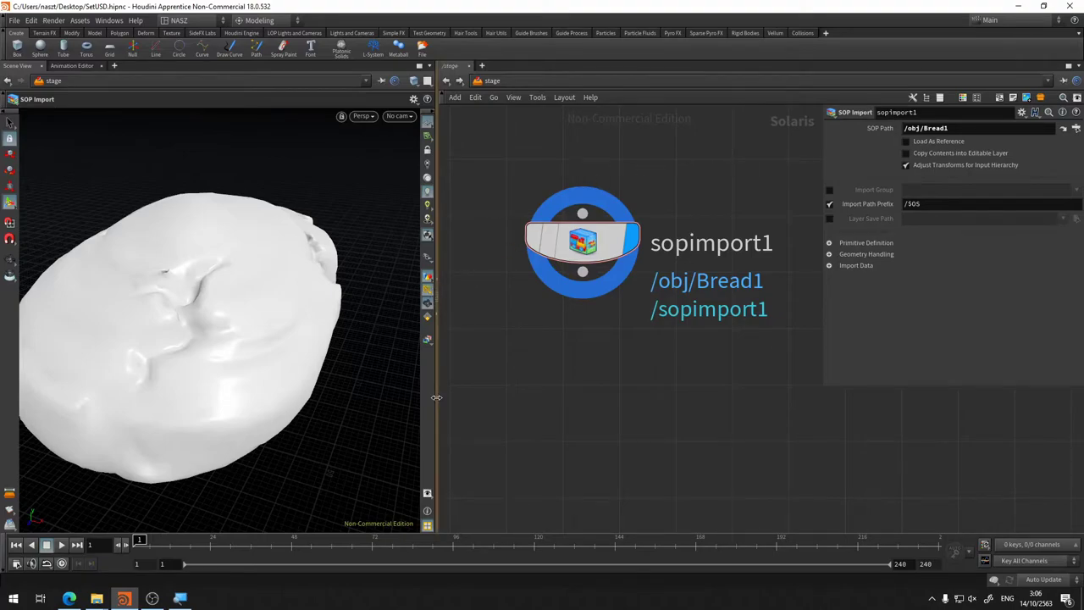
Step: Widen the 3D viewport pane and tumble the bread to another angle
left_click_drag(436, 403, 516, 408)
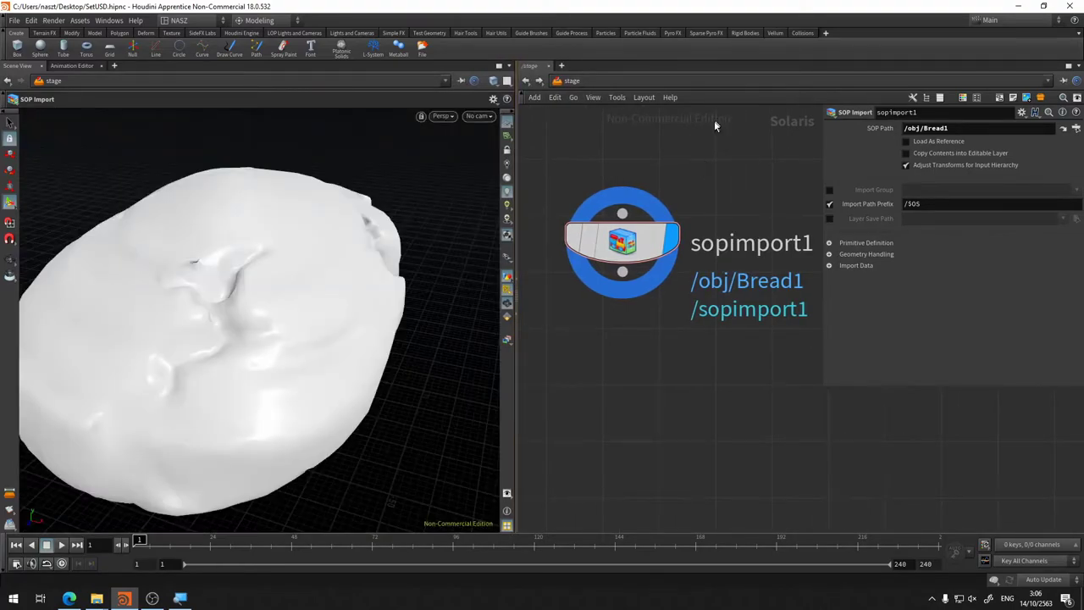
key("Escape")
mouse_move(427, 303)
left_mouse_down()
mouse_move(465, 268)
mouse_move(486, 225)
mouse_move(472, 249)
mouse_move(465, 227)
mouse_move(462, 283)
mouse_move(476, 242)
mouse_move(441, 228)
mouse_move(435, 254)
left_mouse_up()
key("Return")
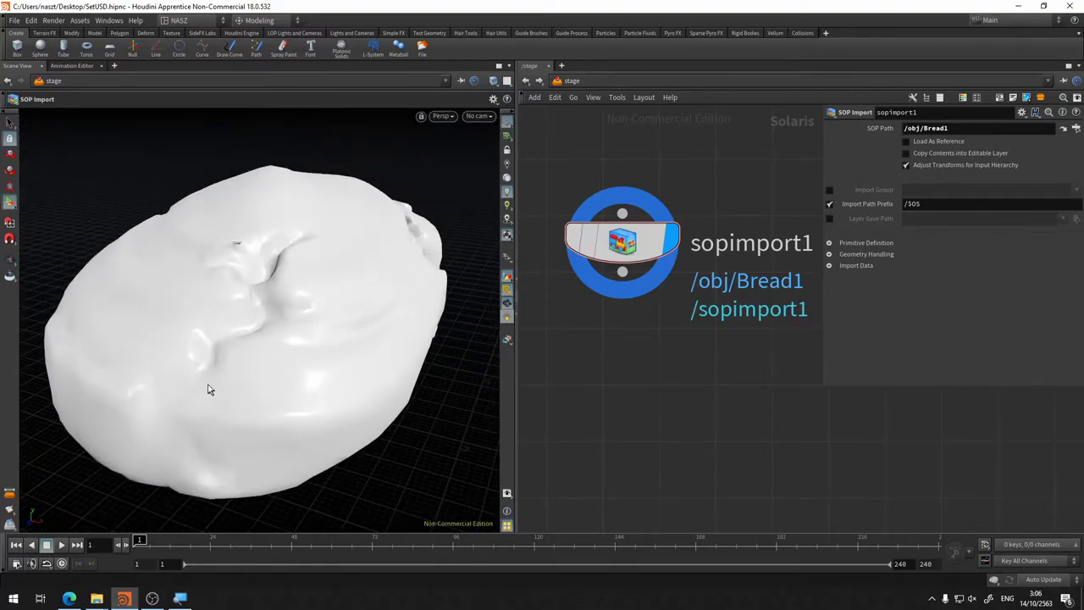
left_click(508, 65)
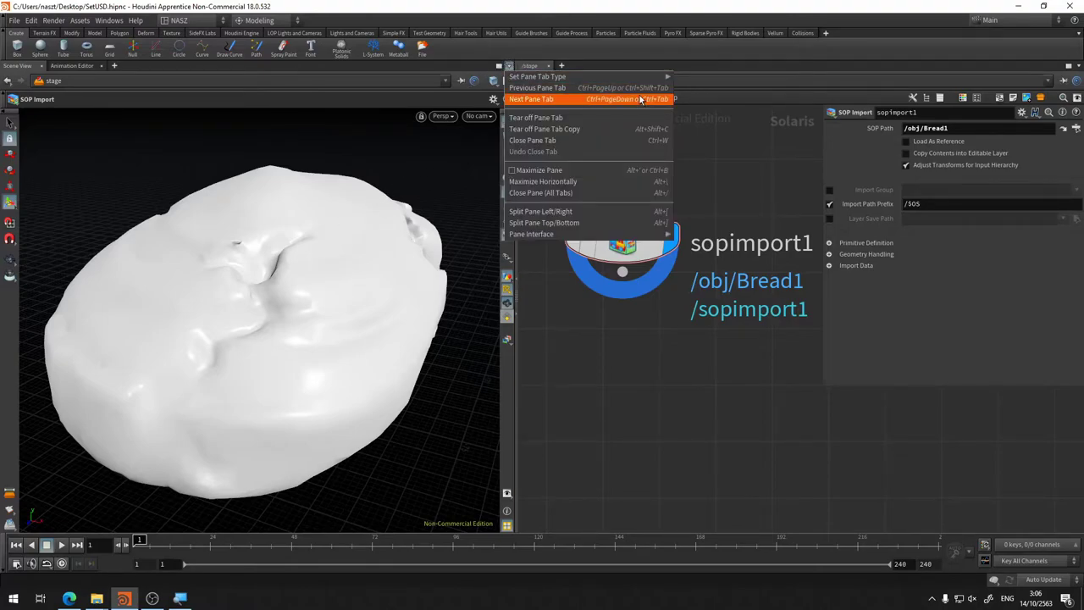
Step: Split the viewport top/bottom with a Scene Graph Tree below, and hide the network's parameter panel
left_click(660, 224)
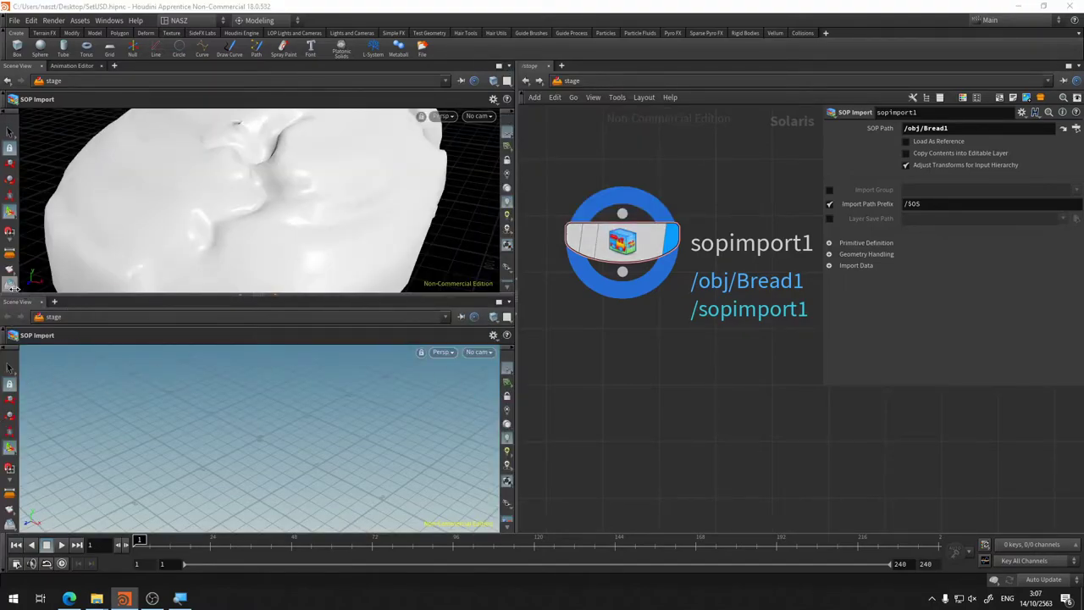
left_click(17, 302)
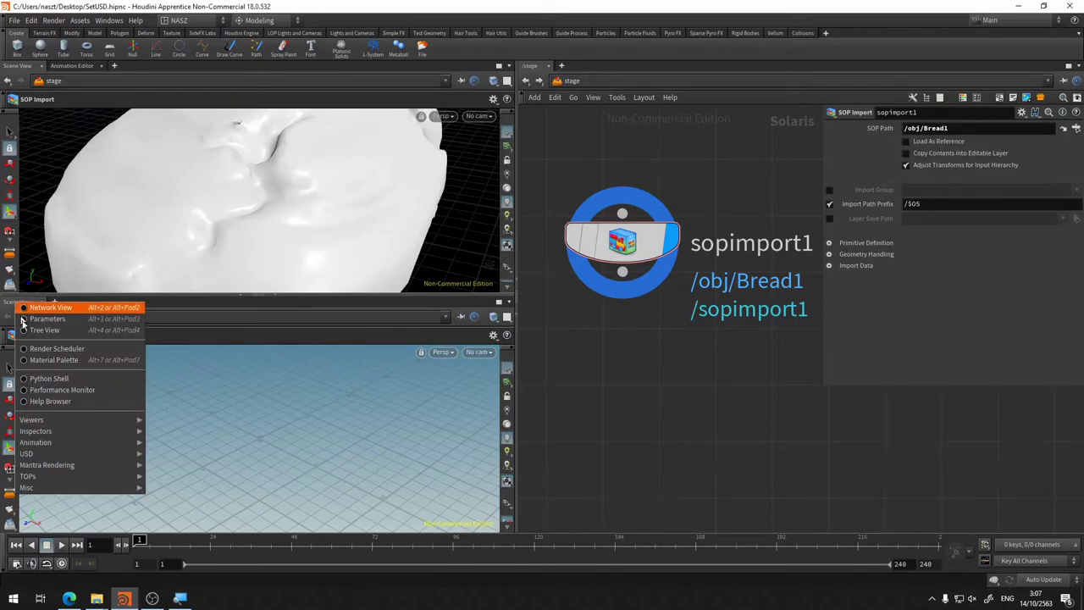
mouse_move(76, 454)
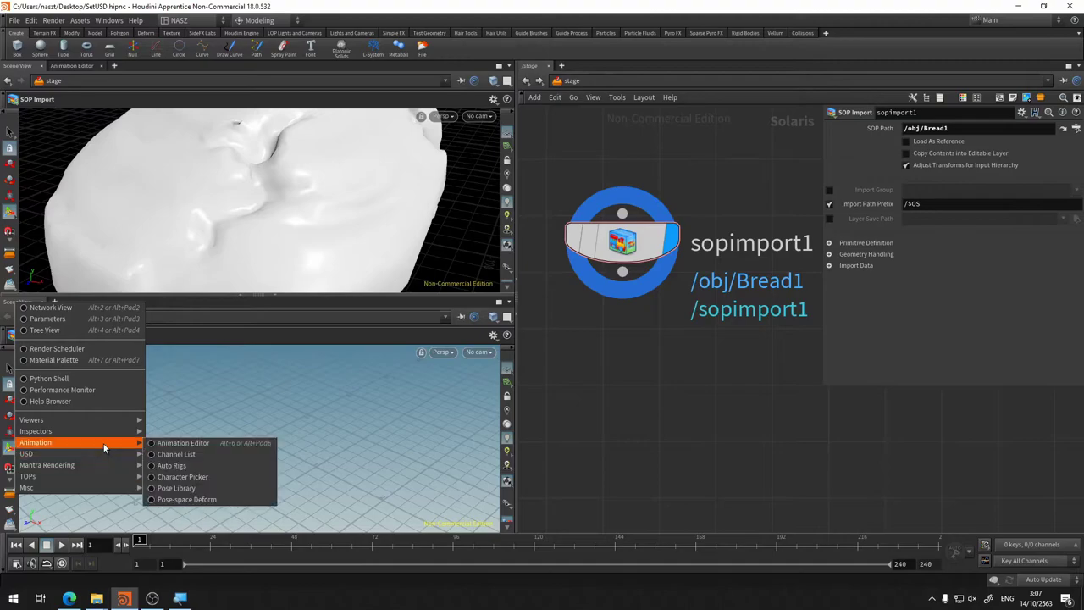
mouse_move(26, 454)
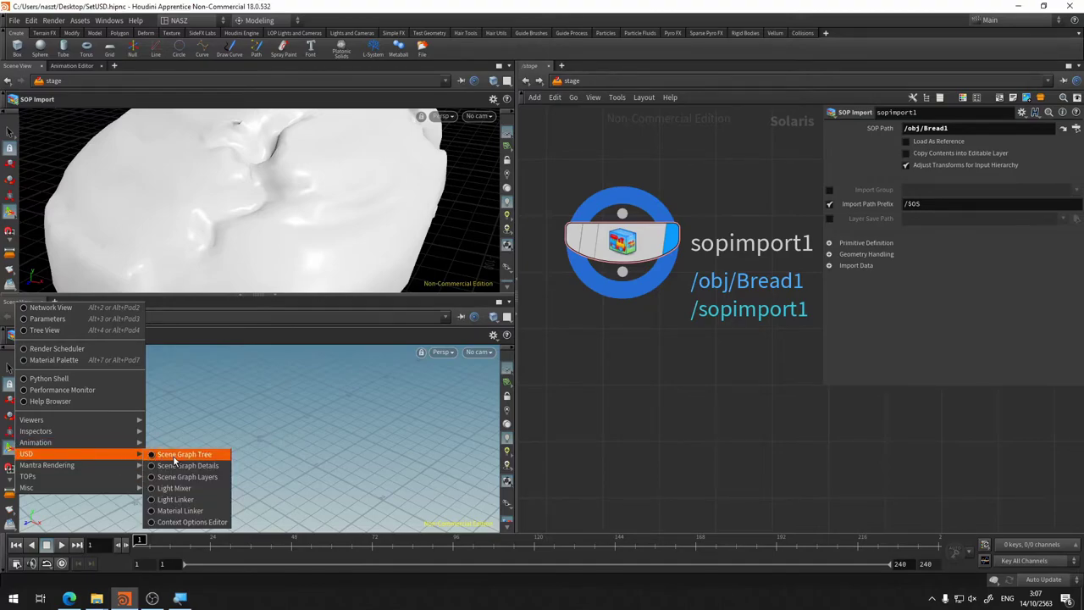
left_click(174, 459)
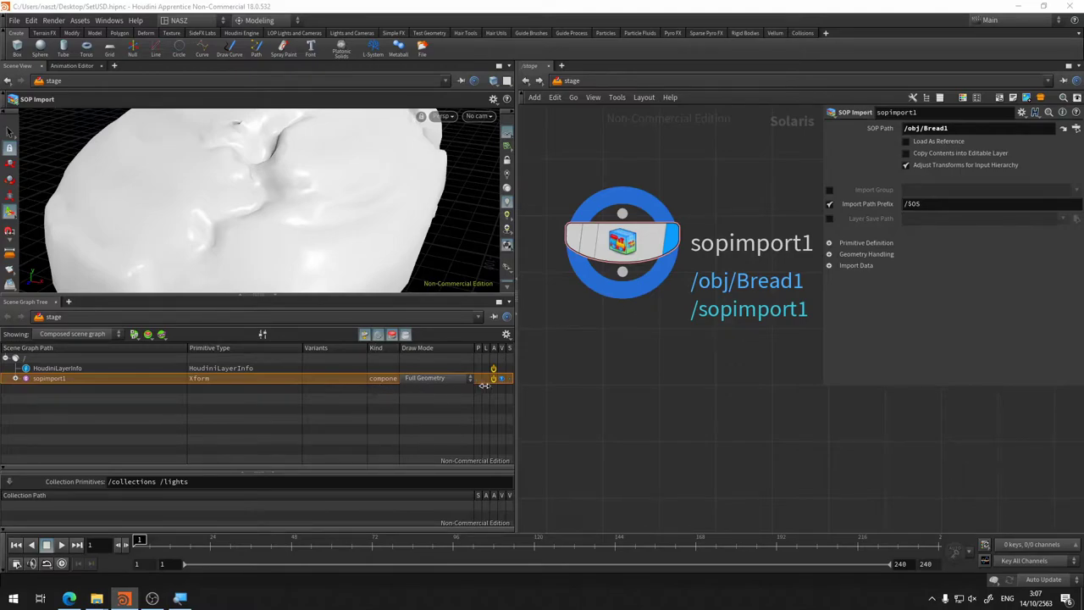
left_click_drag(516, 391, 538, 393)
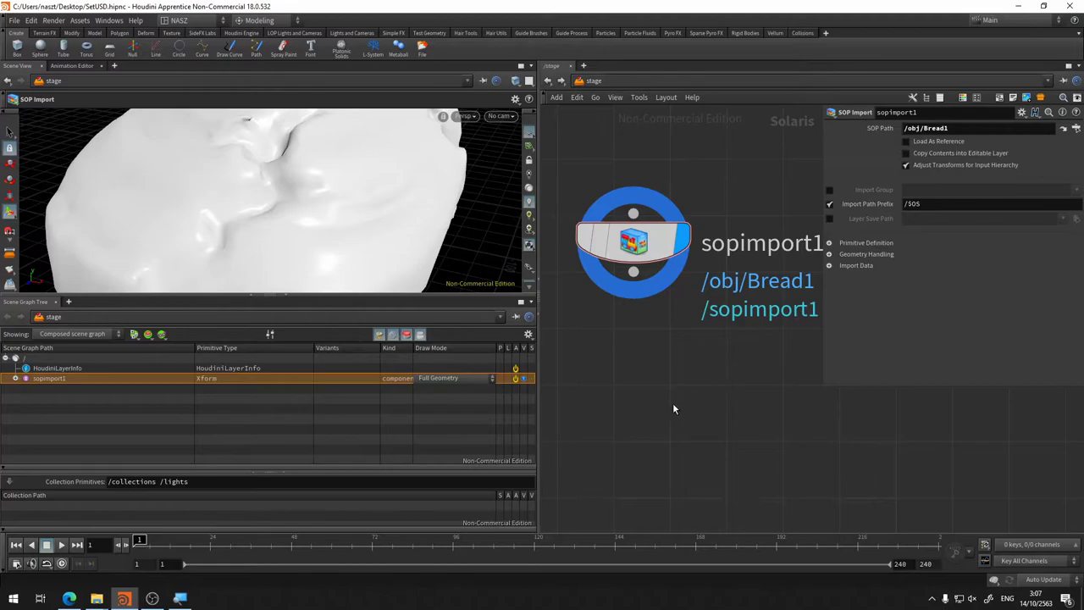
key("p")
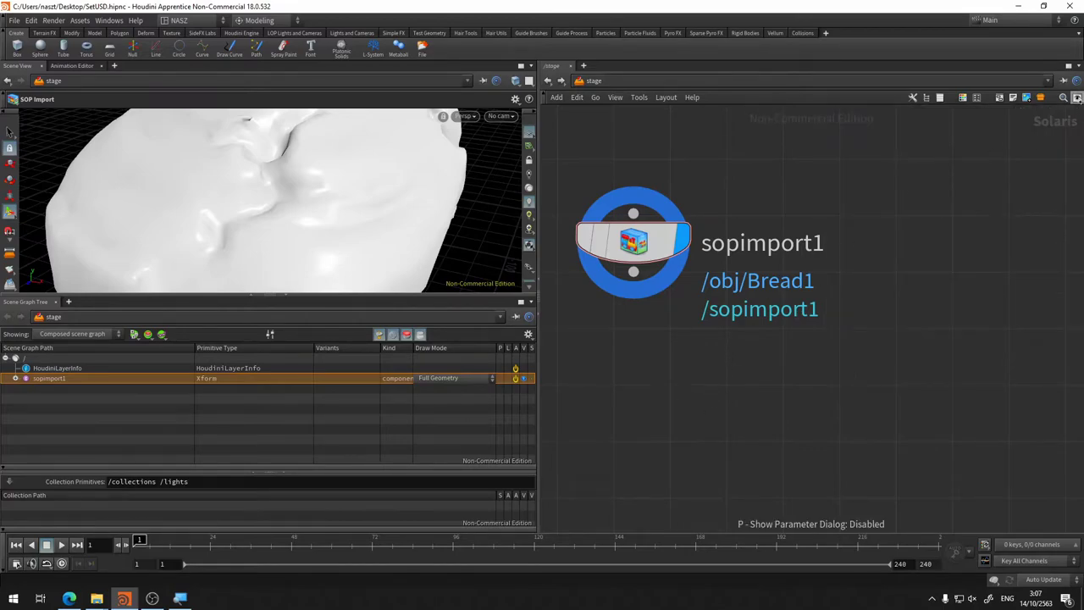
left_click(1078, 66)
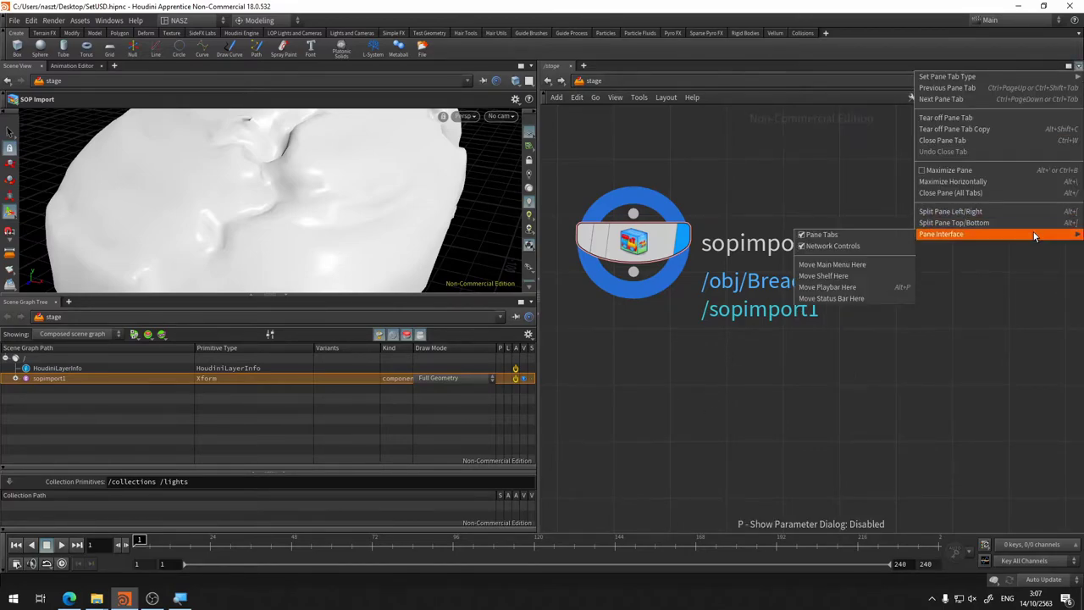
Step: Split the network pane, make its right half a Parameters editor, and frame sopimport1
left_click(1032, 211)
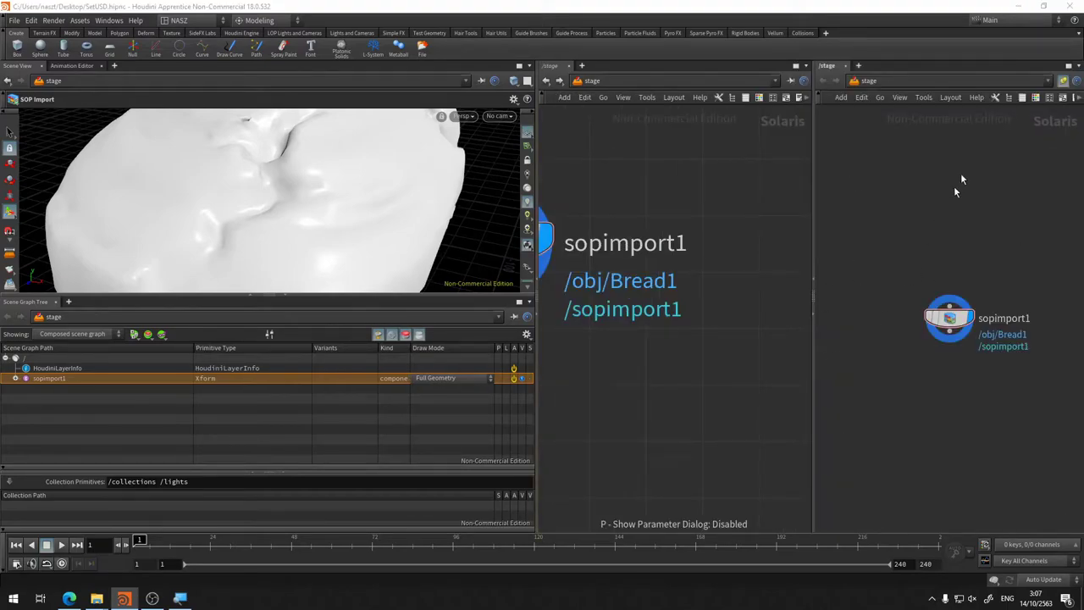
left_click(829, 67)
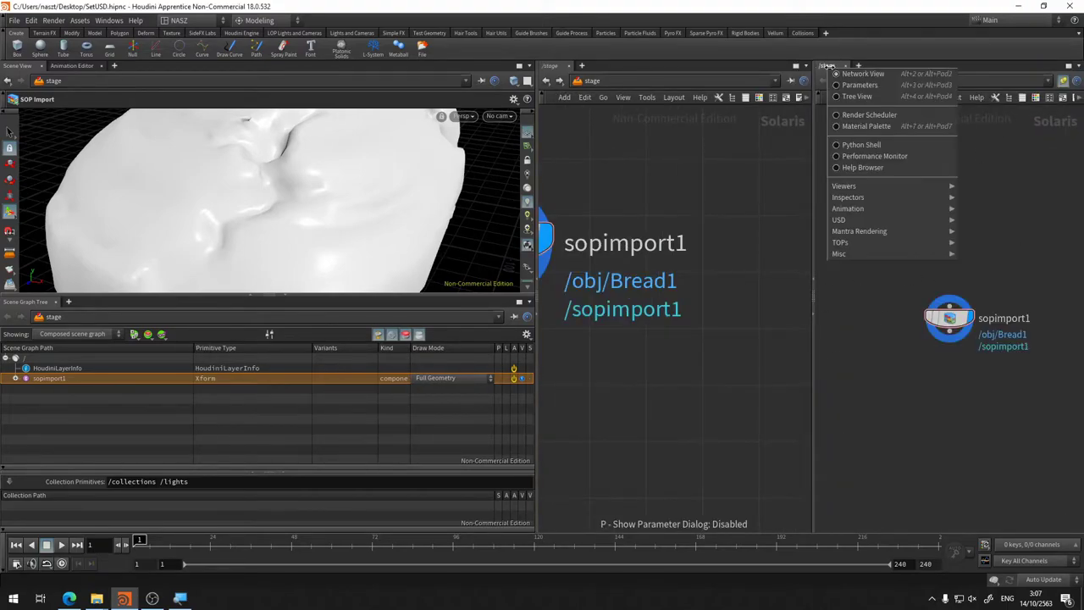
left_click(860, 84)
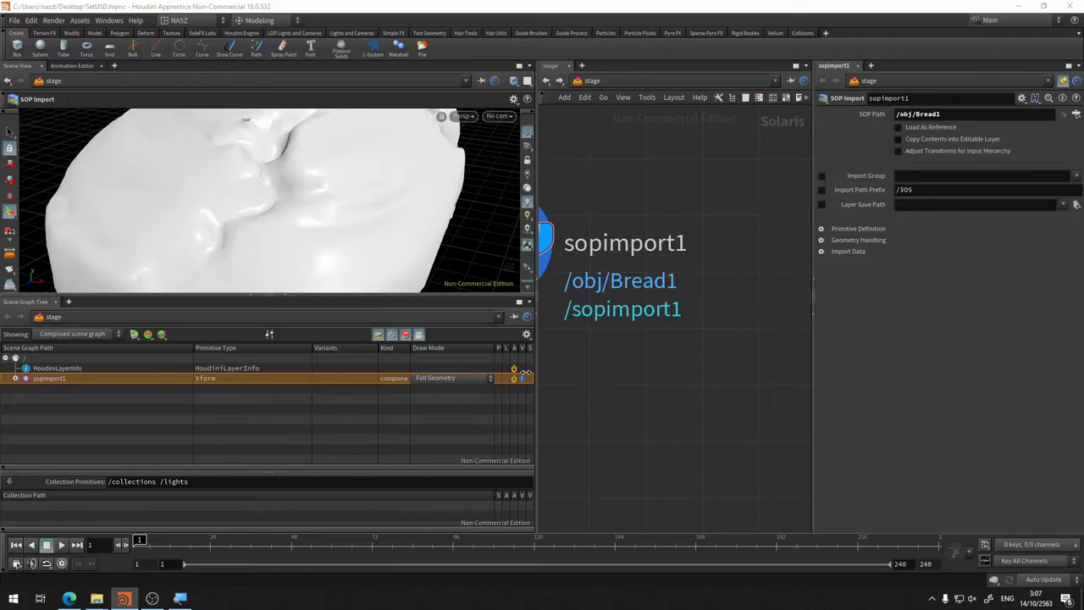
key("h")
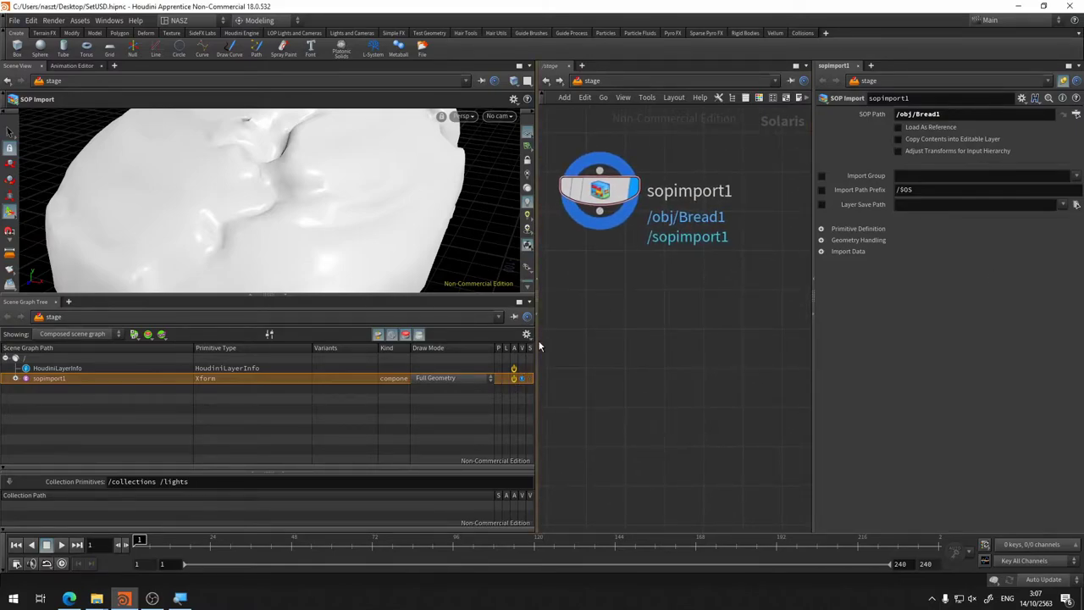
Step: Resize the pane dividers and zoom out so the network view has more room
mouse_move(536, 338)
left_mouse_down()
mouse_move(324, 334)
mouse_move(348, 338)
left_mouse_up()
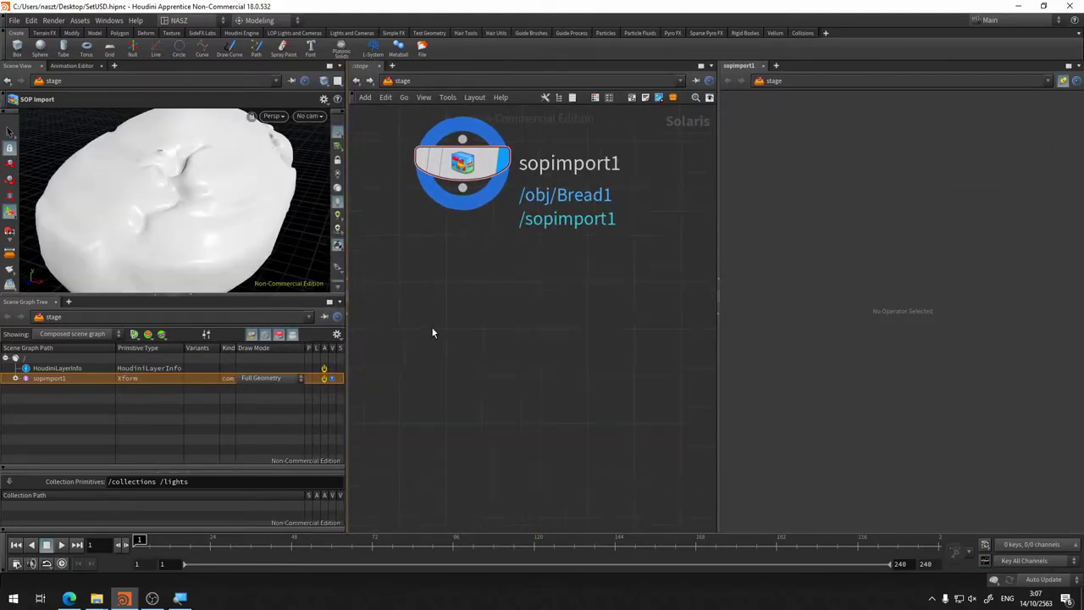
mouse_move(527, 344)
middle_mouse_down()
mouse_move(484, 339)
mouse_move(474, 302)
middle_mouse_up()
scroll(486, 340, "down", 1)
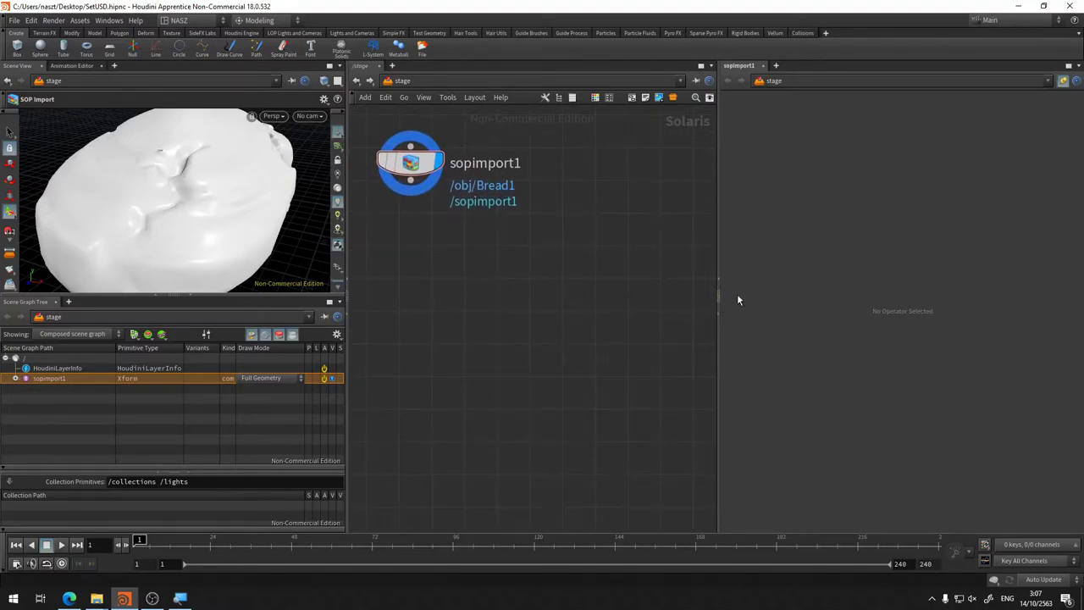
left_click_drag(720, 383, 828, 372)
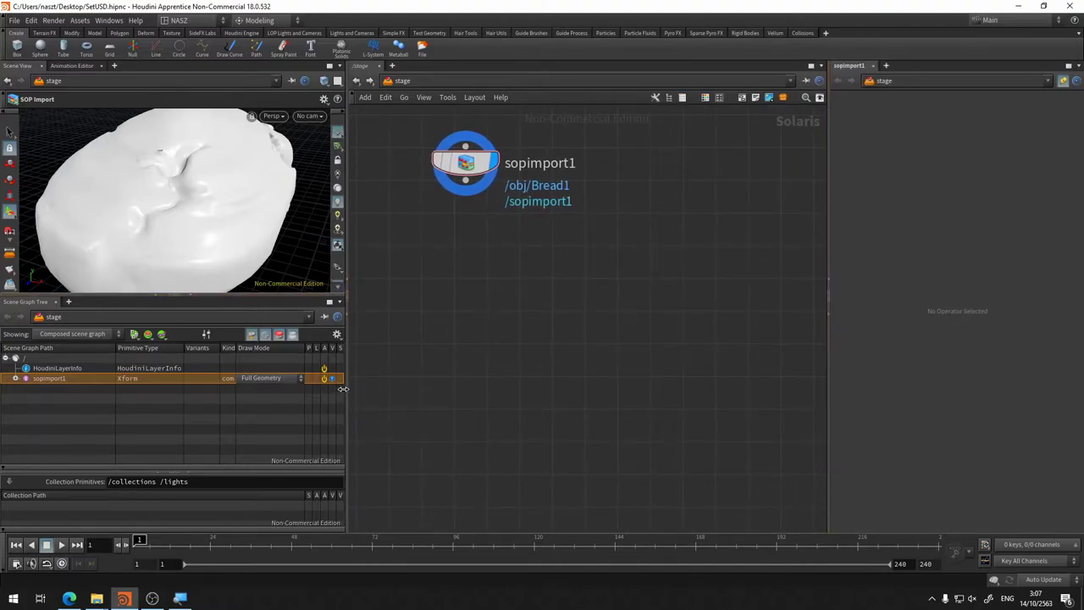
left_click_drag(343, 388, 371, 389)
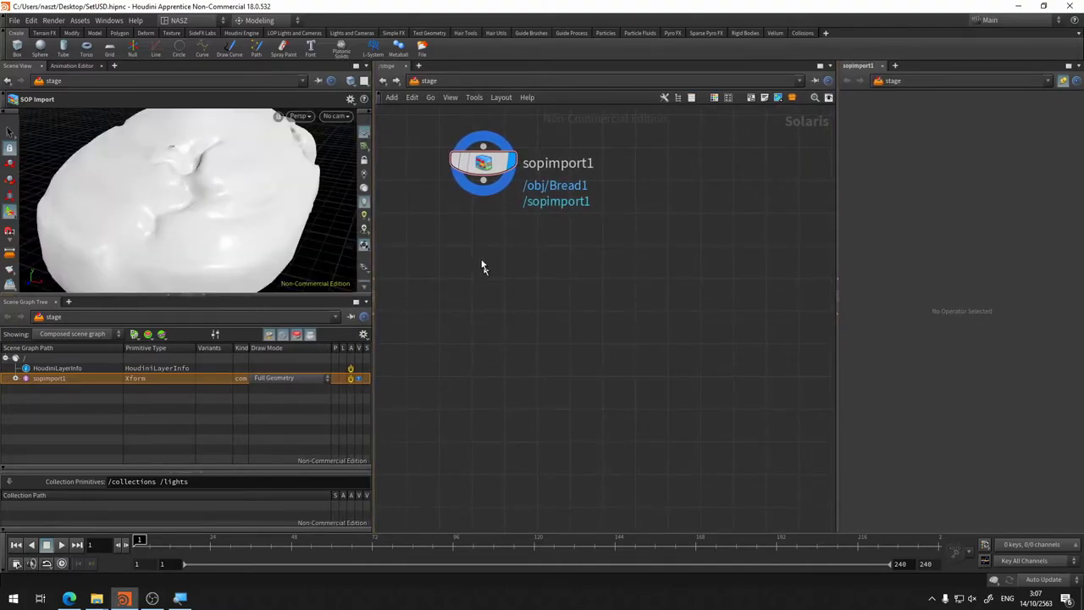
left_click(203, 23)
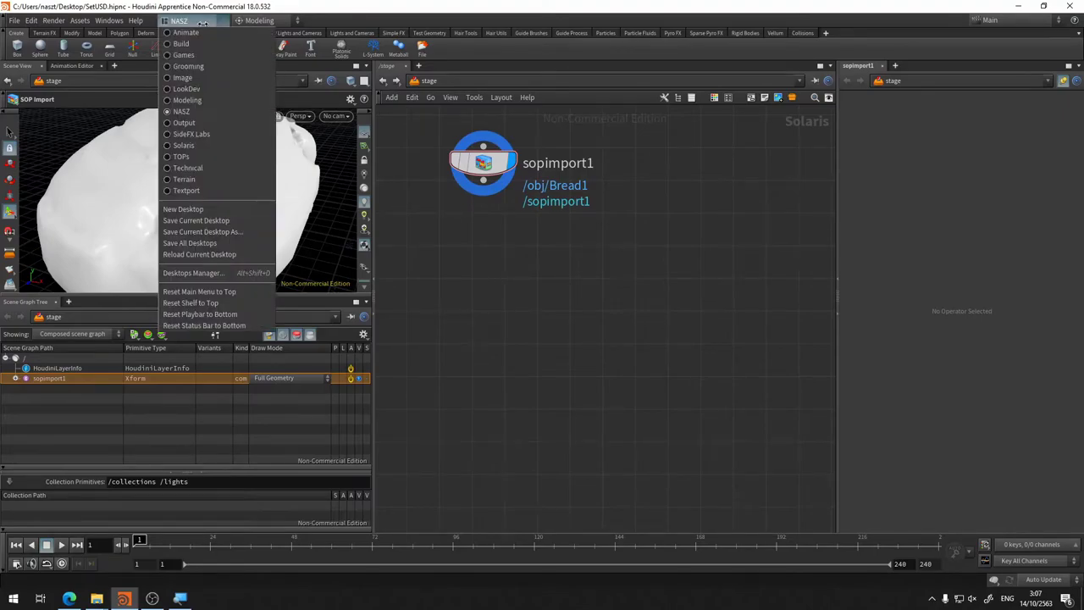
Step: Save the current pane layout as a new desktop named NASZ_LOPs
left_click(241, 234)
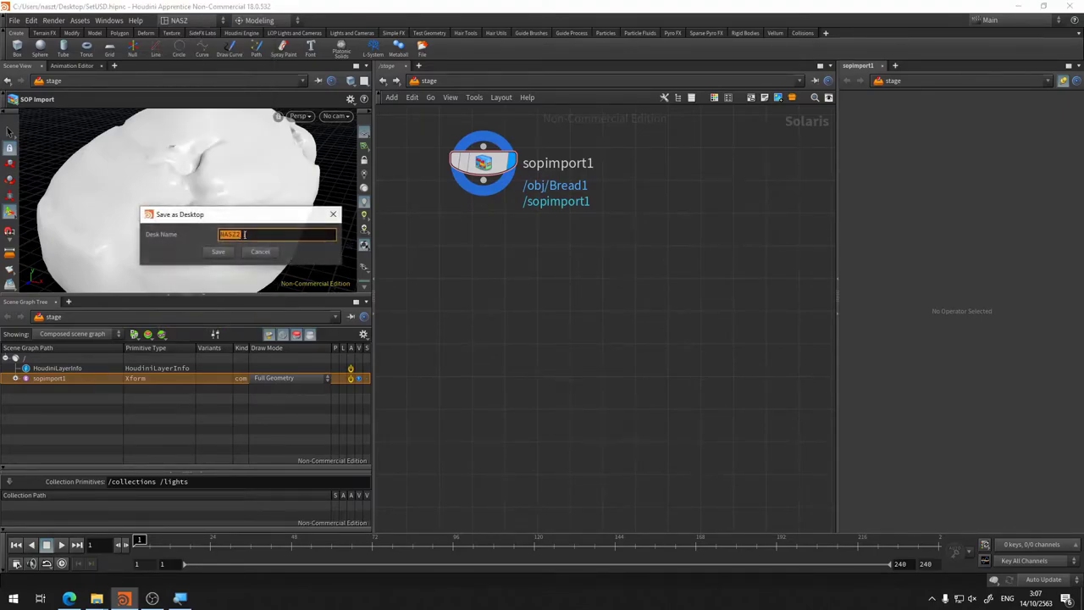
left_click(264, 232)
type("_LOP")
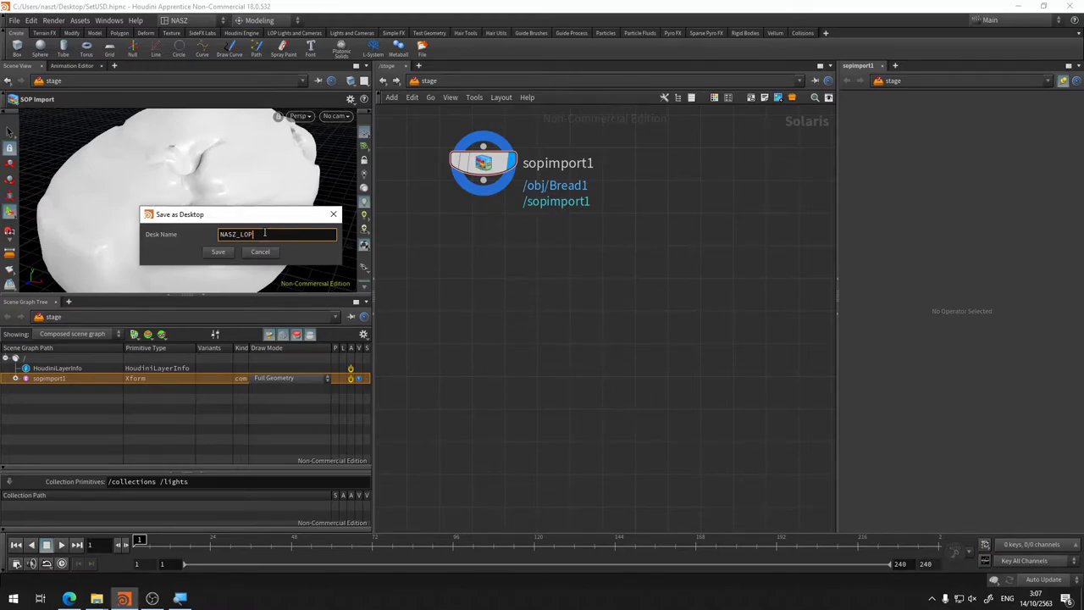
type("s")
left_click(217, 251)
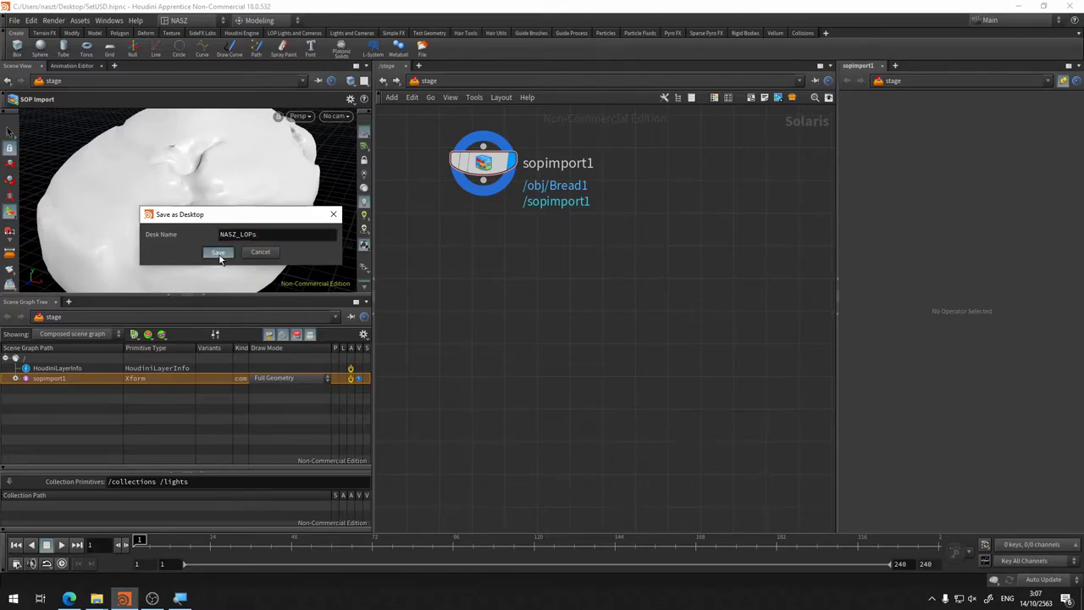
left_click(774, 362)
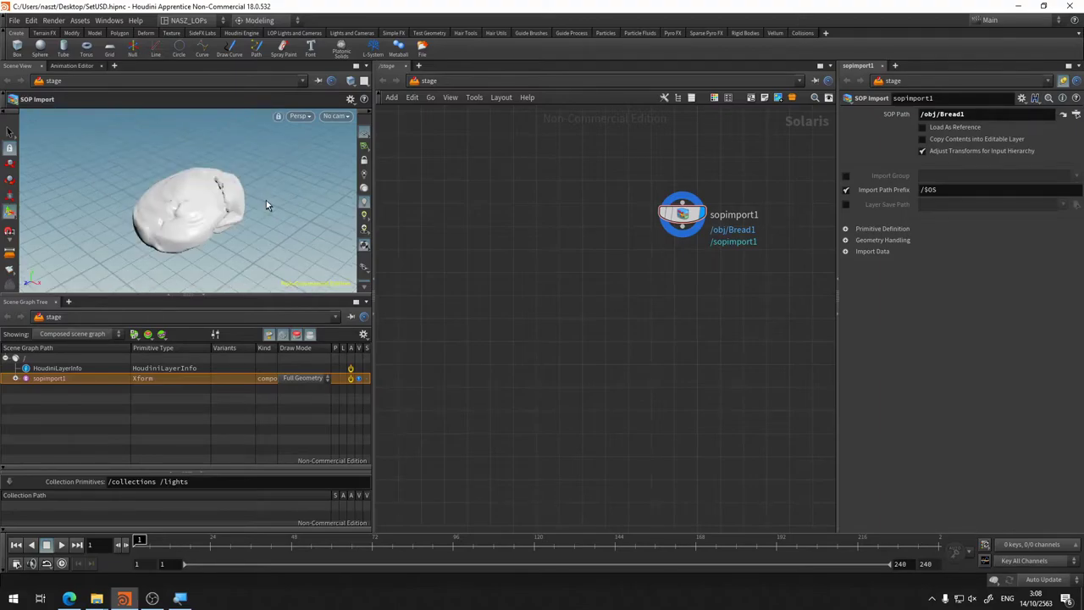
Step: Set the viewport Background Color Scheme to Dark and save the display options as default
key("d")
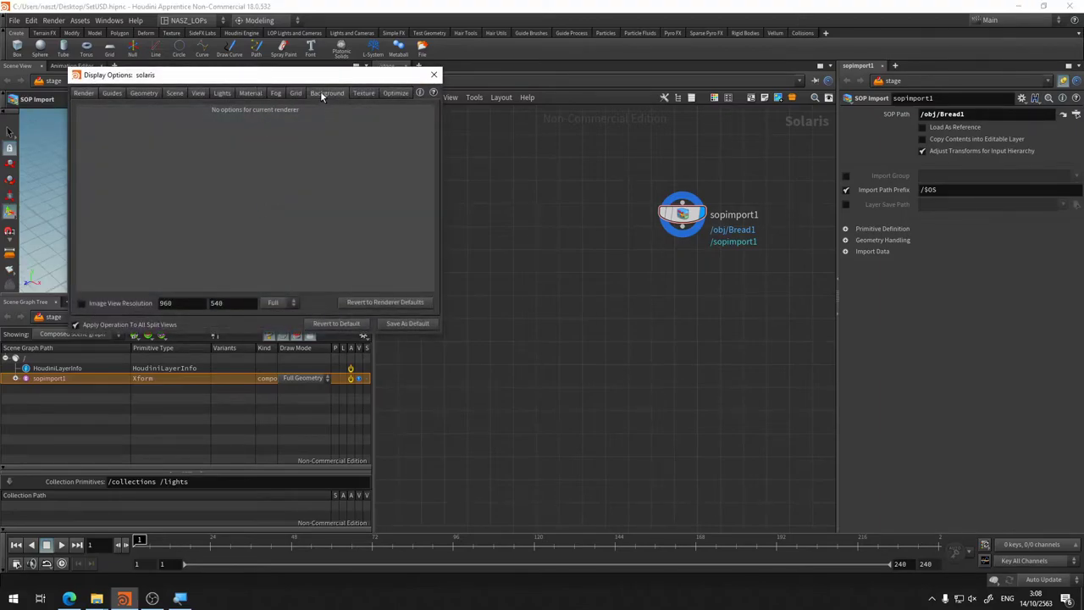
left_click(325, 94)
left_click(161, 111)
left_click(163, 137)
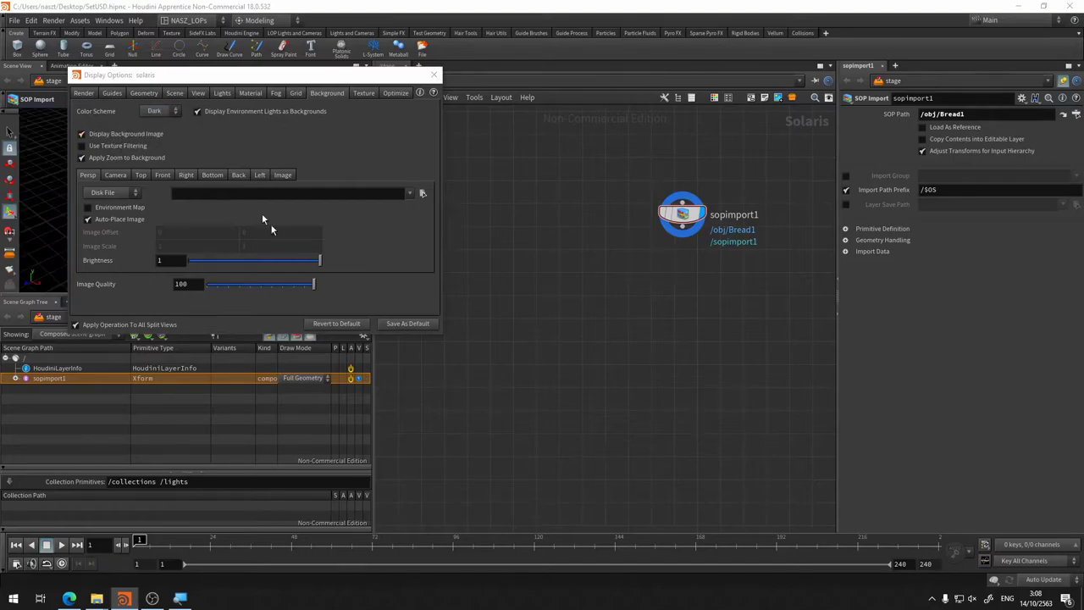
left_click(415, 322)
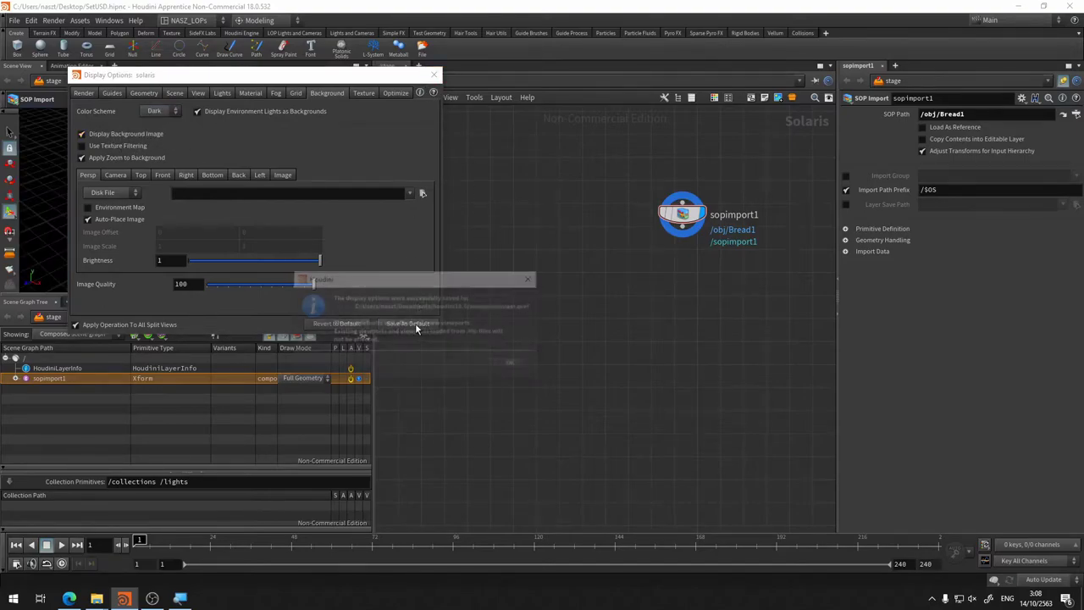
left_click(498, 368)
left_click(434, 74)
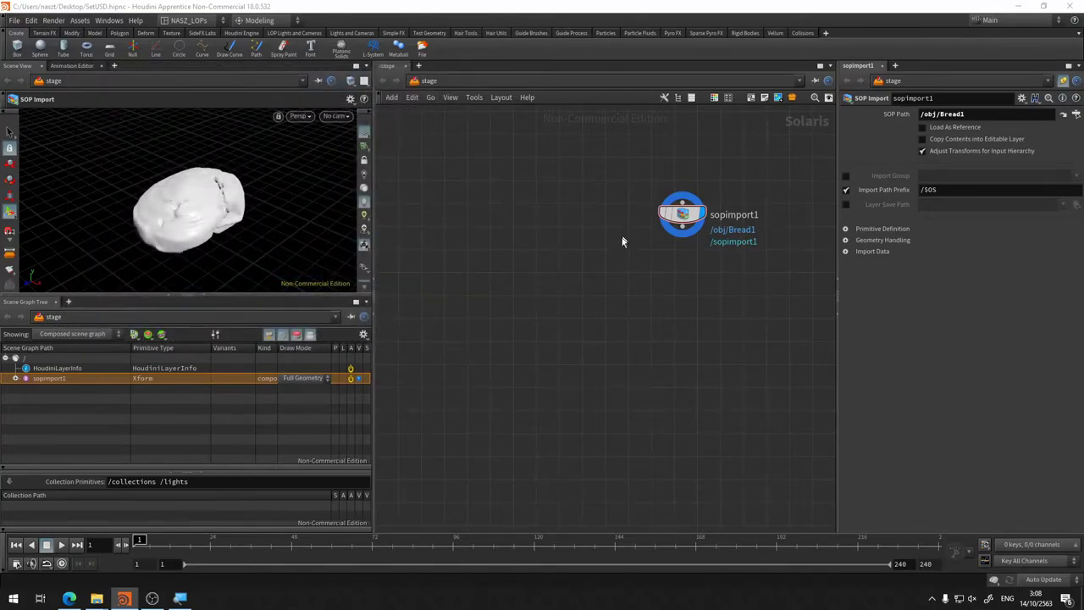
left_click(203, 20)
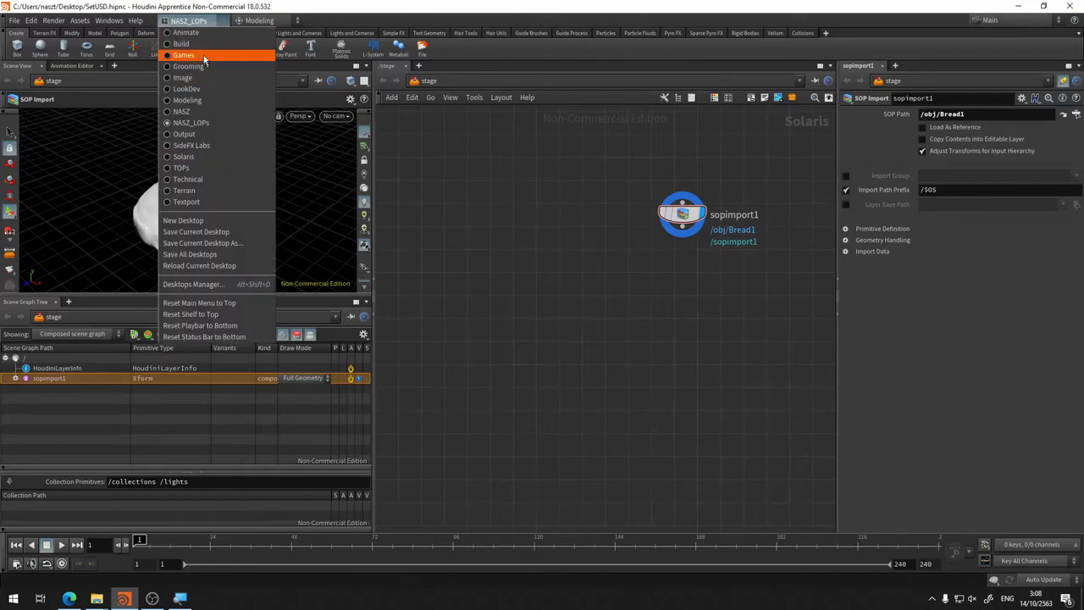
Step: Switch to the Solaris desktop, then clear and close the Houdini Console warnings
left_click(197, 155)
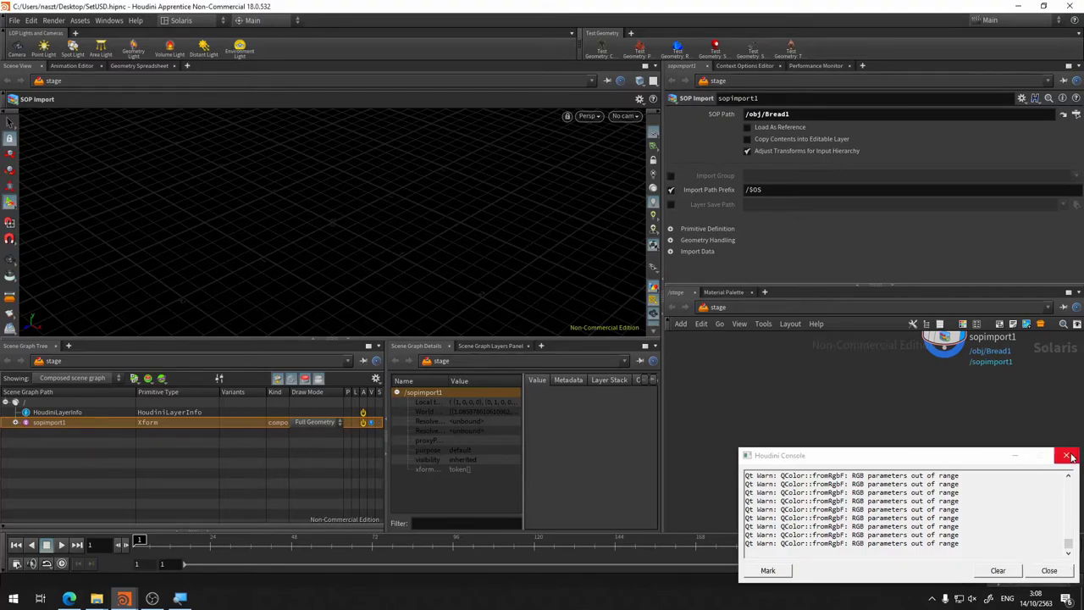
left_click(998, 570)
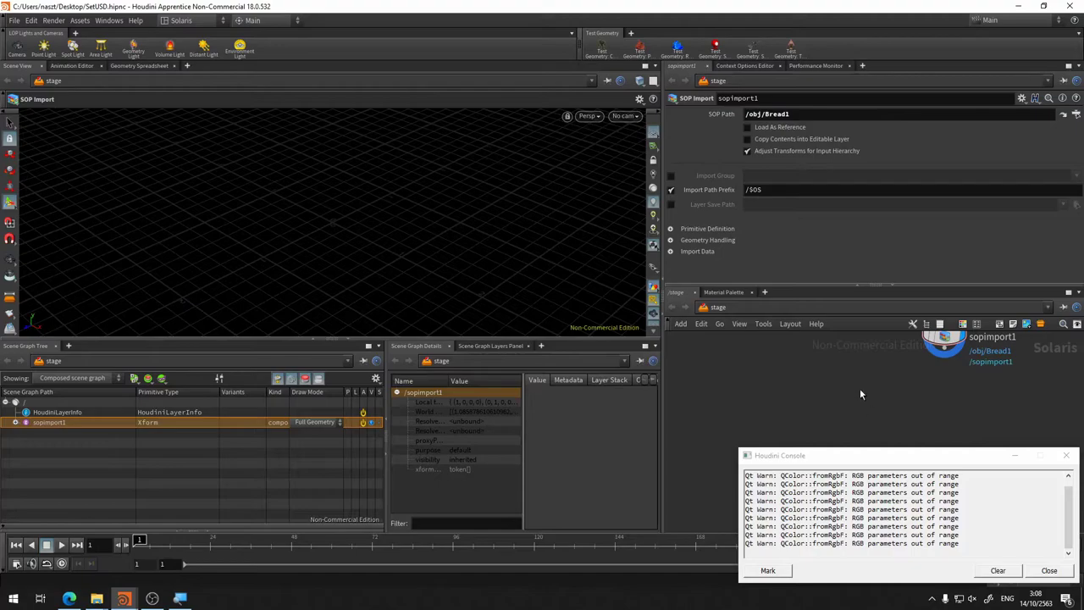
scroll(859, 392, "down", 2)
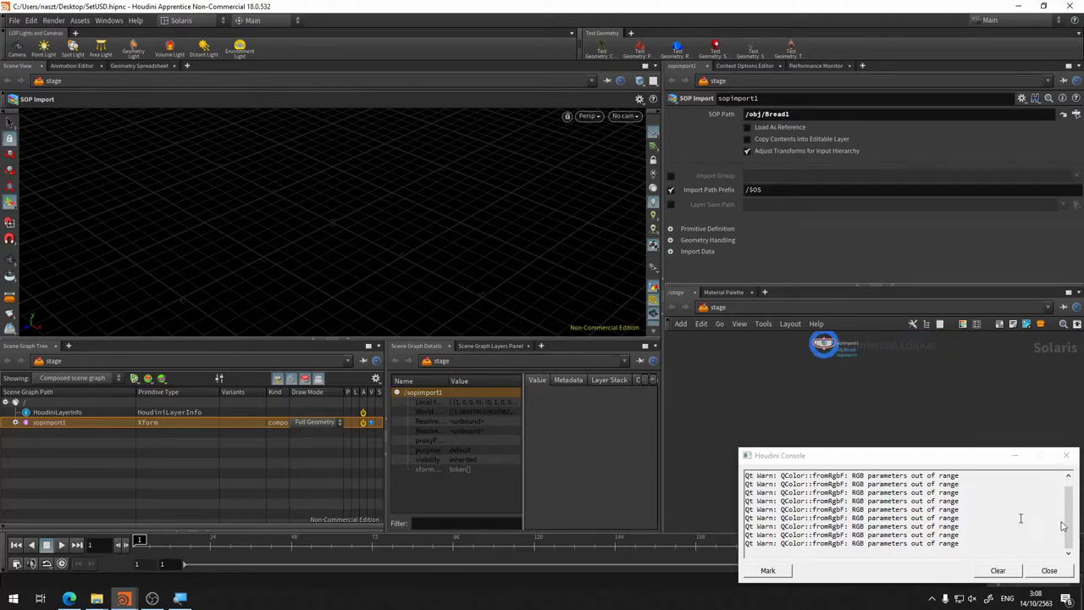
scroll(750, 367, "up", 1)
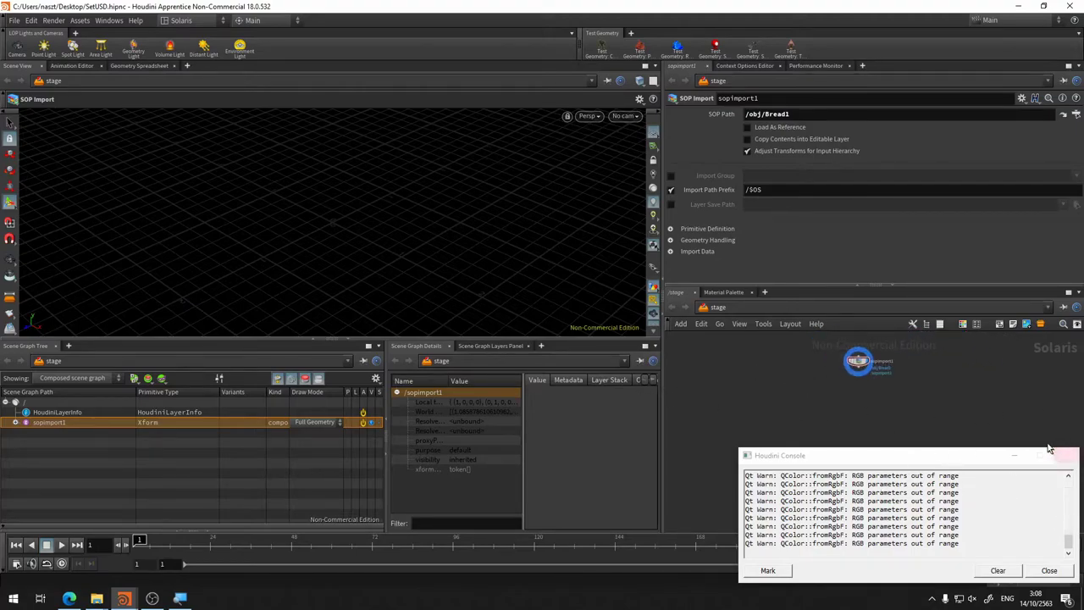
left_click(1052, 453)
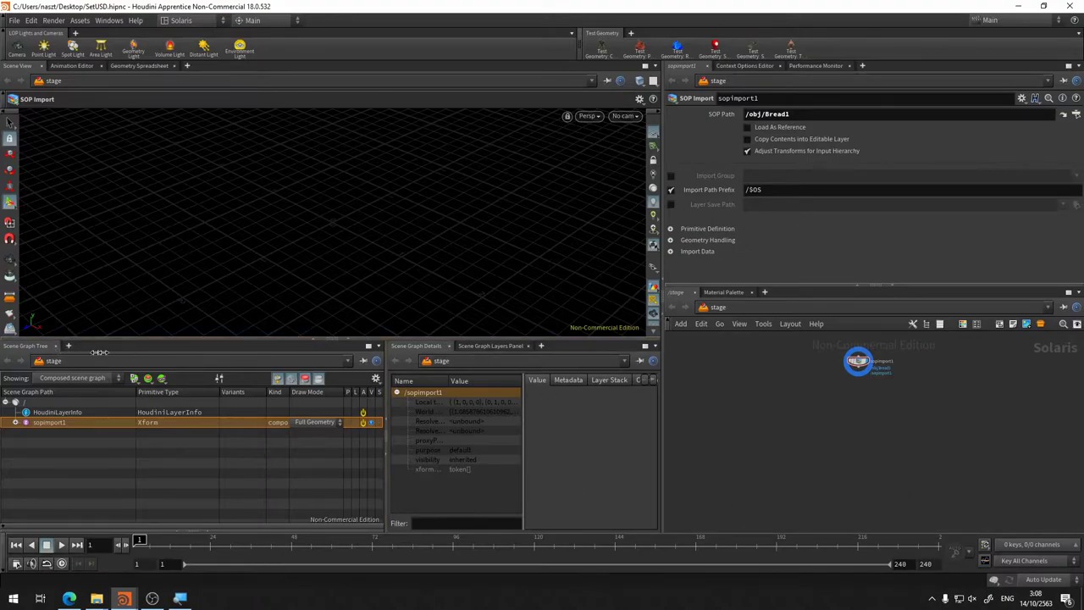
Step: Show the Scene Graph Layers Panel listing the Root layer, and frame the network
left_click(489, 345)
left_click(428, 345)
left_click(503, 350)
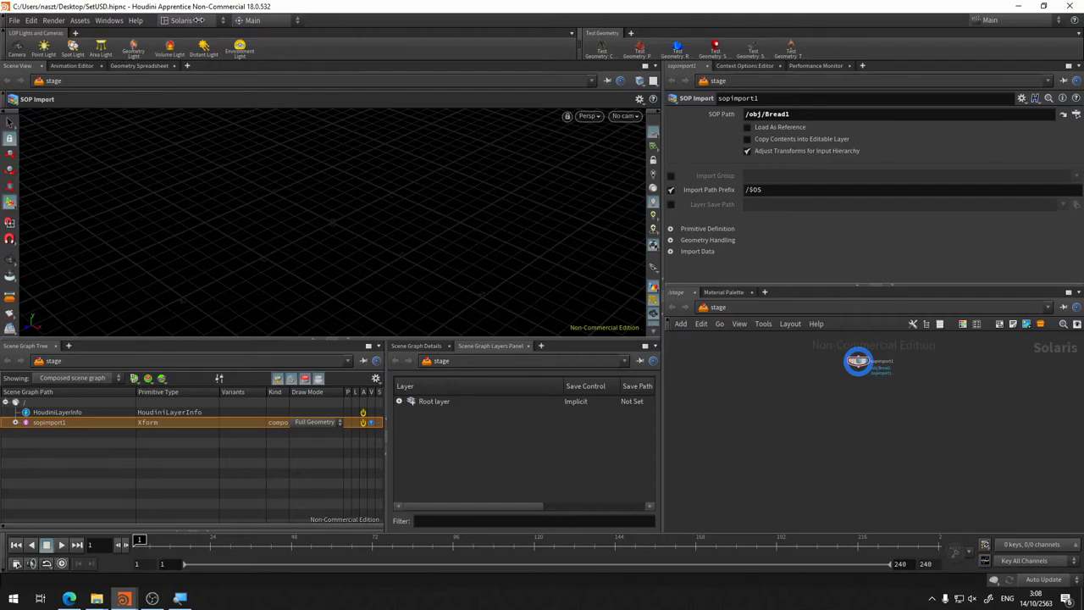
key("h")
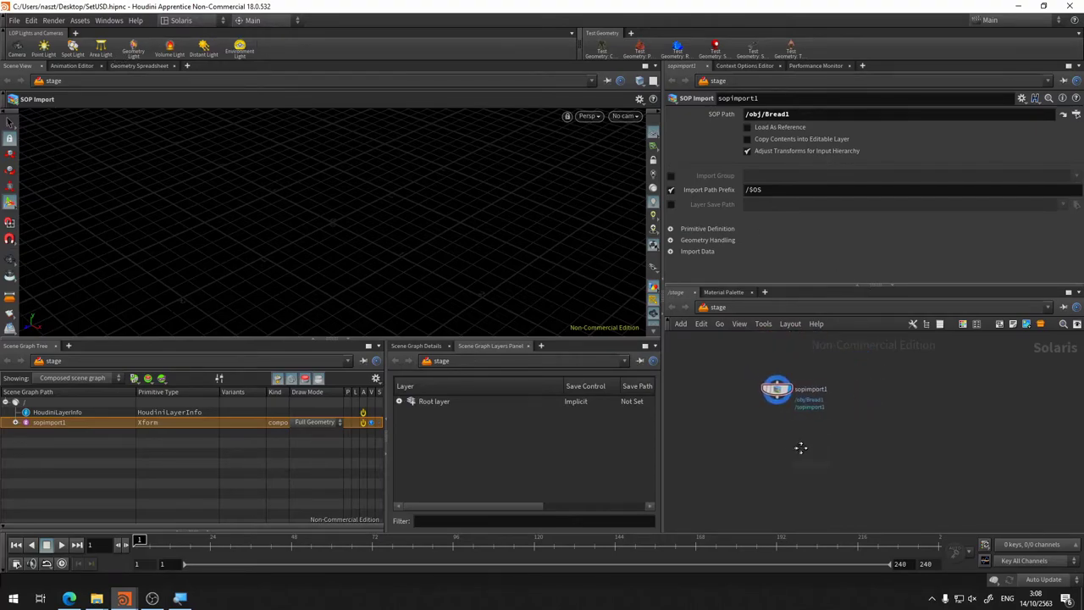
left_click(180, 20)
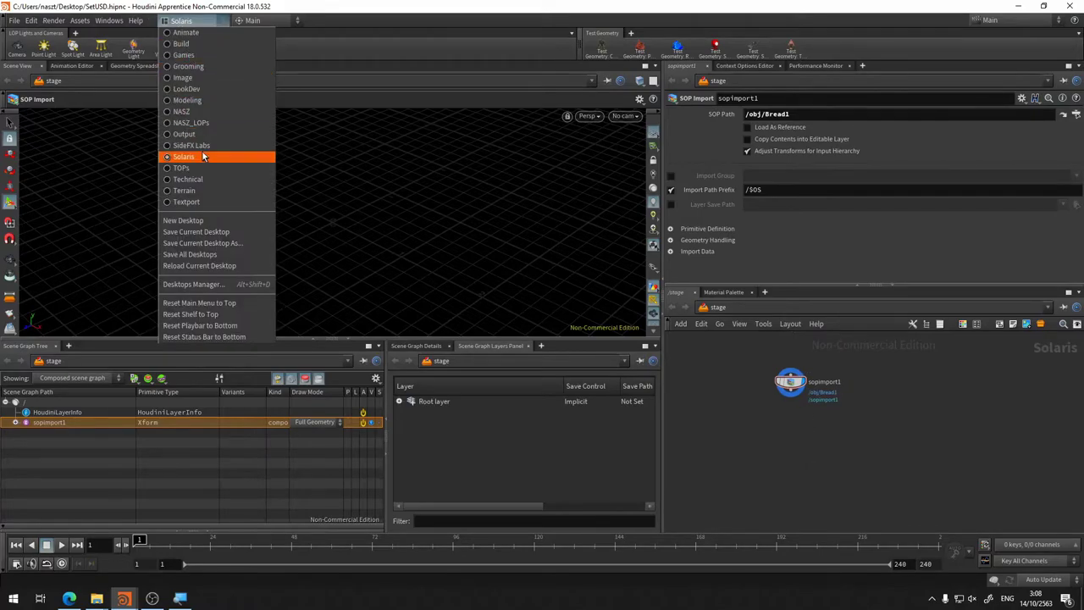
Step: Return to NASZ_LOPs and drag the left divider right to enlarge the viewport
left_click(211, 124)
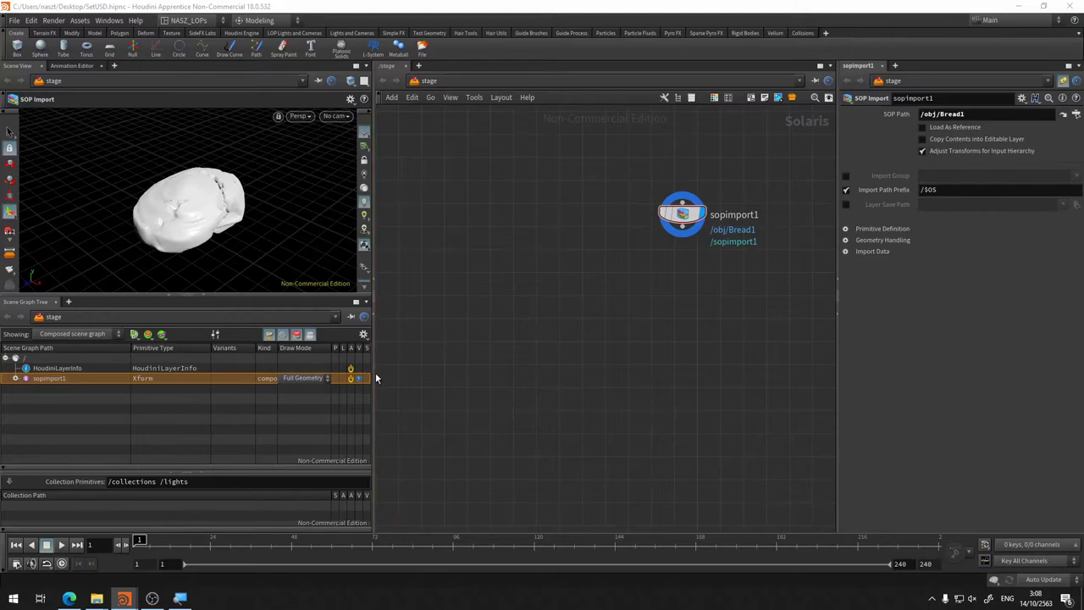
left_click_drag(375, 378, 457, 378)
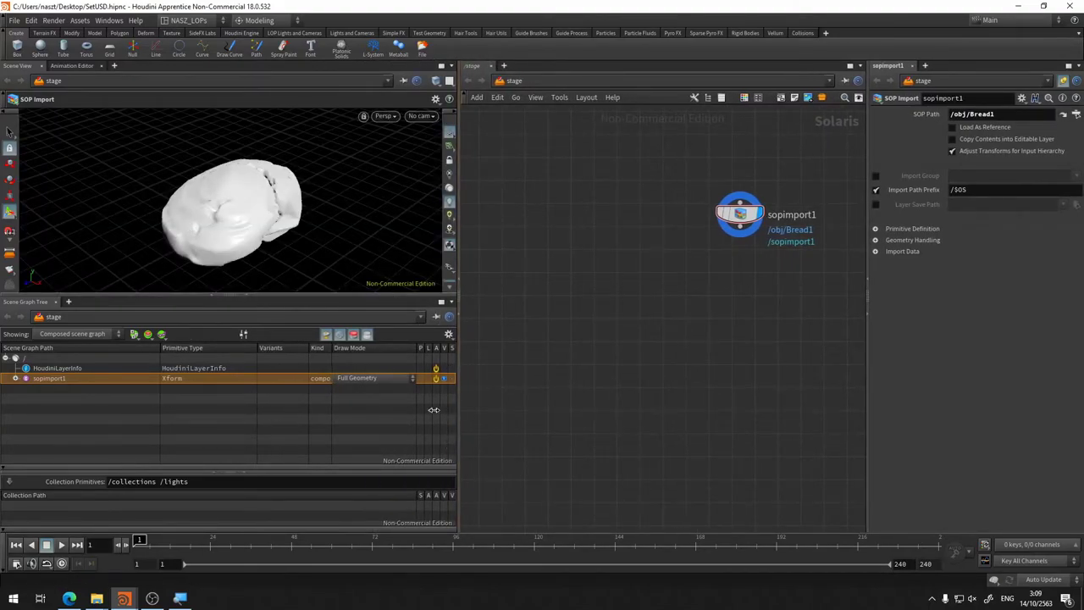
left_click_drag(458, 406, 471, 403)
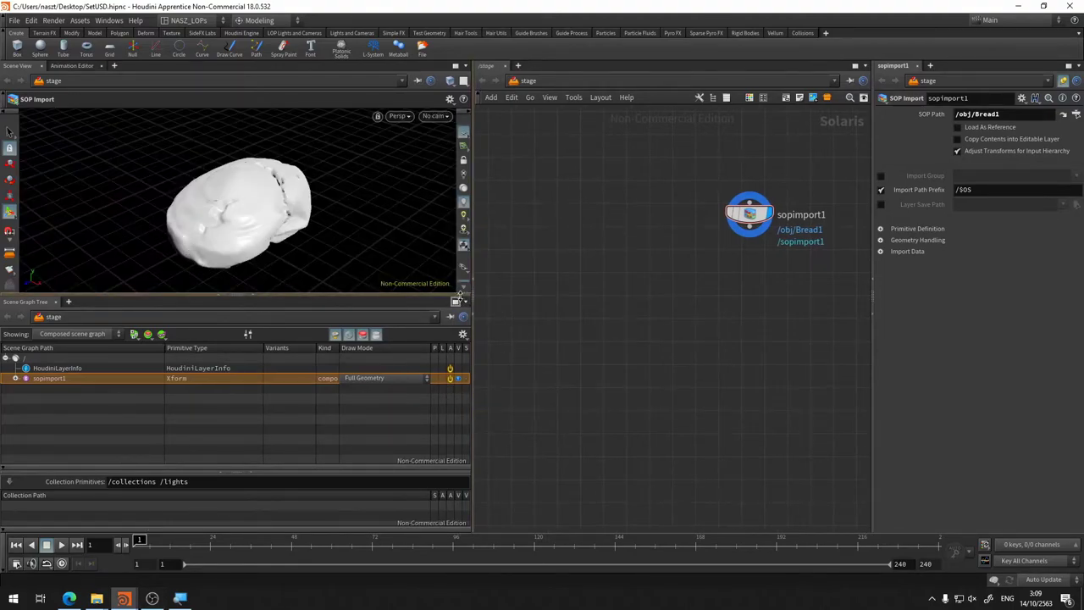
Step: Split the scene graph pane left/right and show Scene Graph Details in the new half
left_click(464, 300)
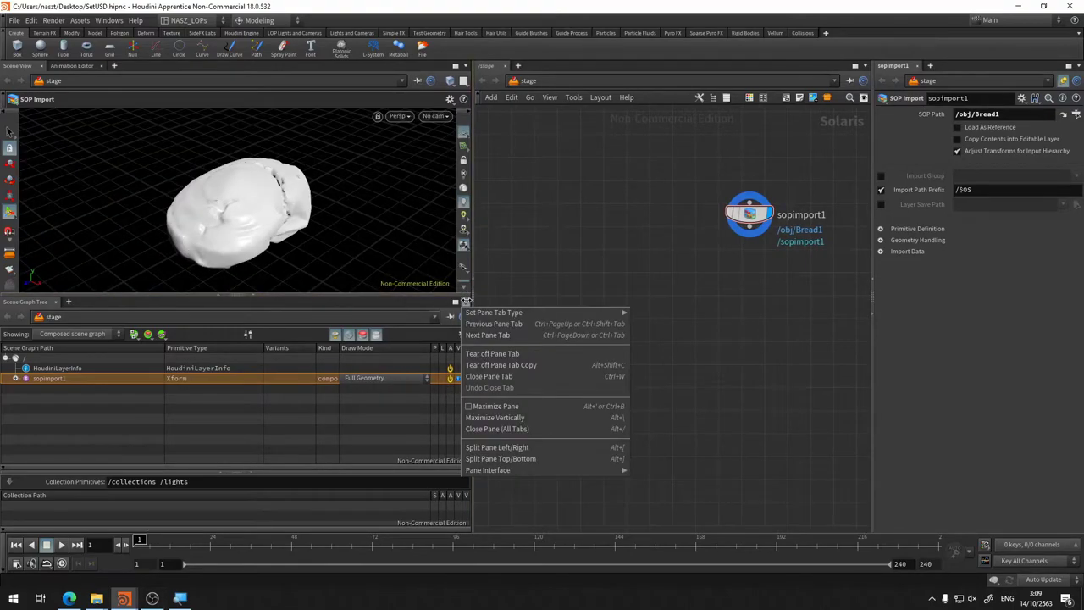
left_click(535, 447)
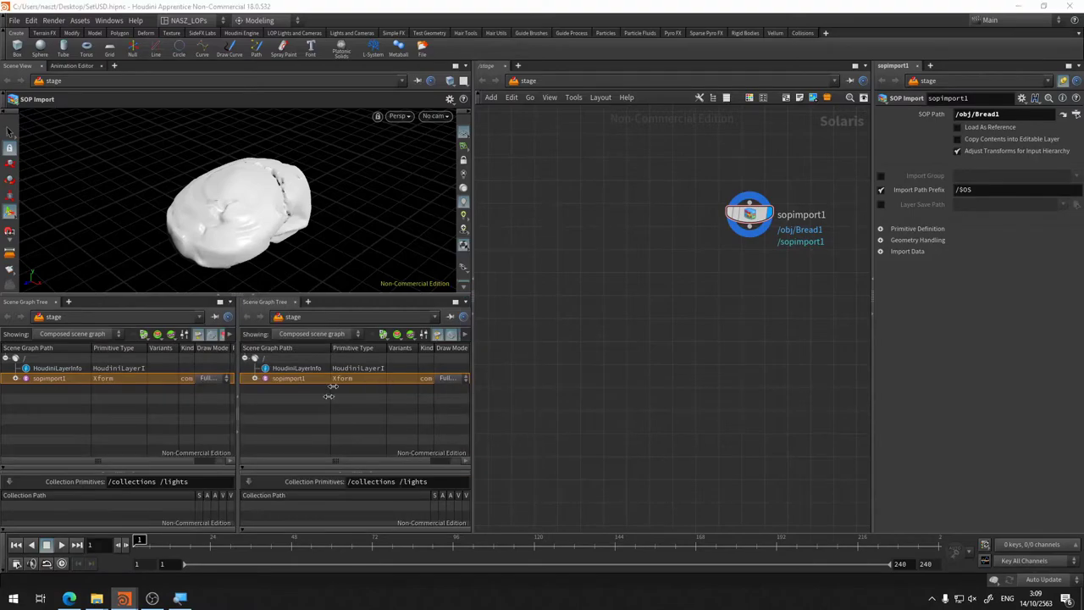
left_click(265, 304)
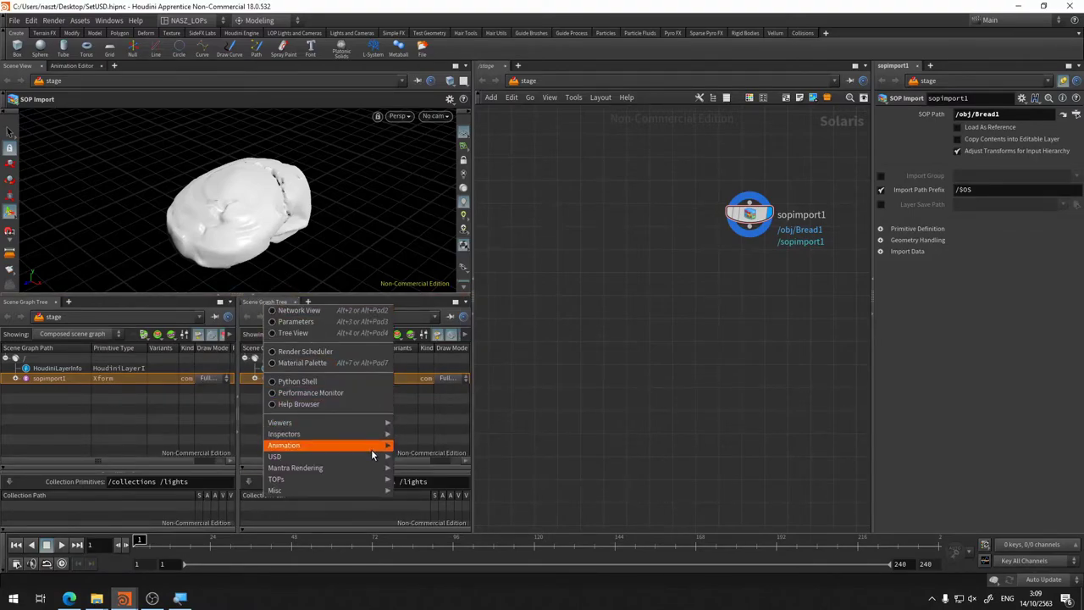
left_click(460, 468)
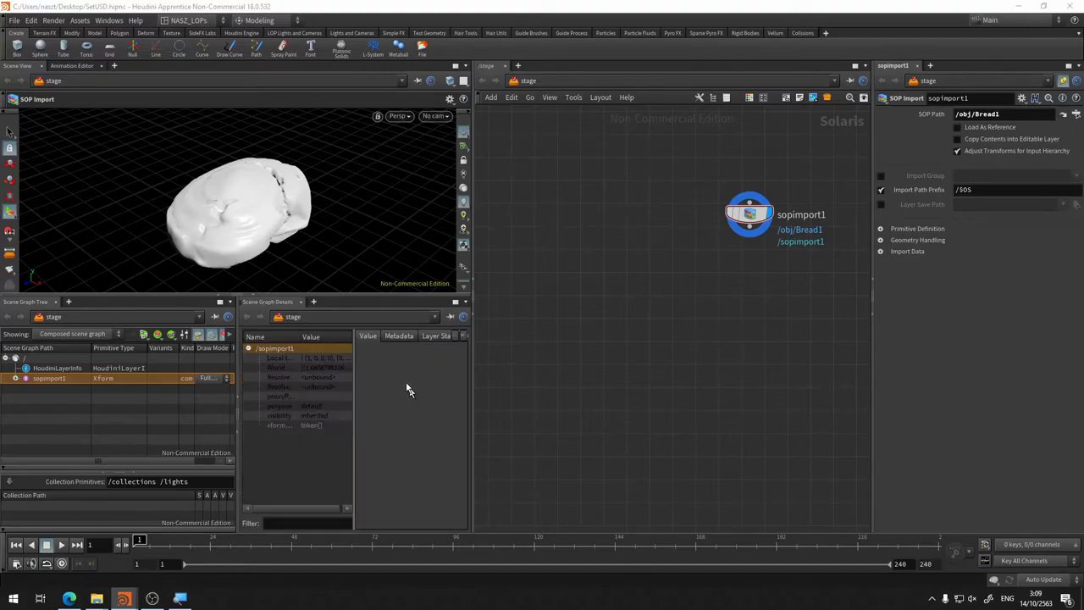
Step: Add a Scene Graph Layers Panel tab beside Scene Graph Details
left_click(313, 302)
mouse_move(343, 324)
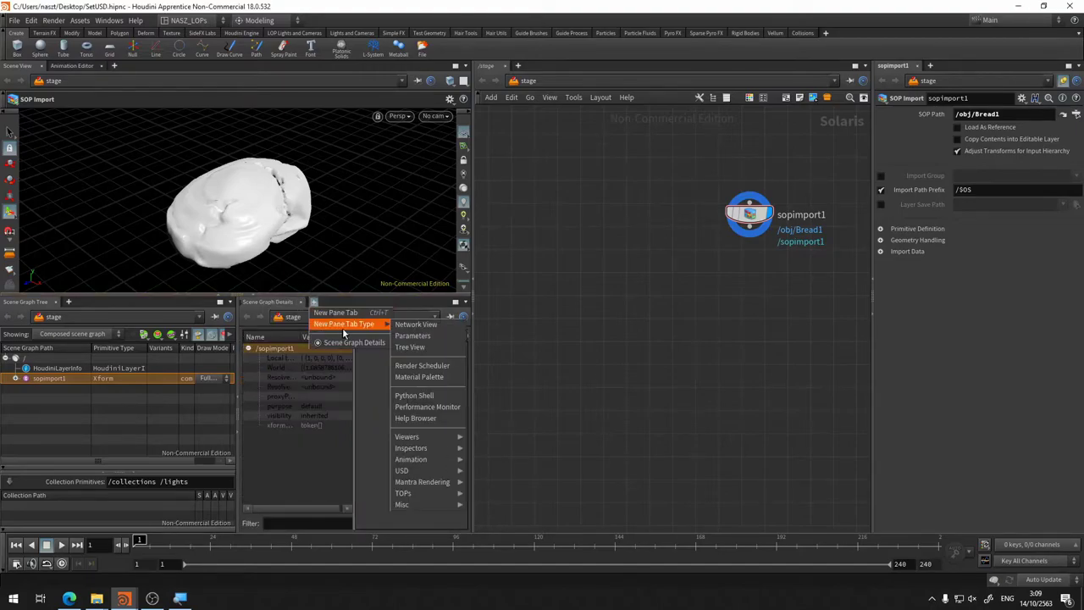
mouse_move(402, 470)
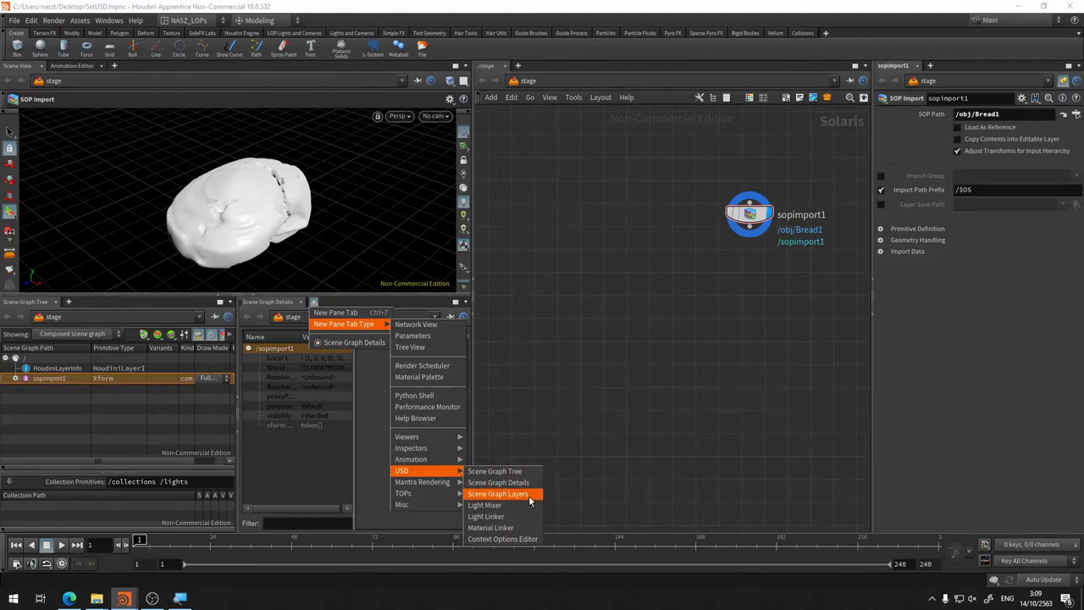
left_click(528, 495)
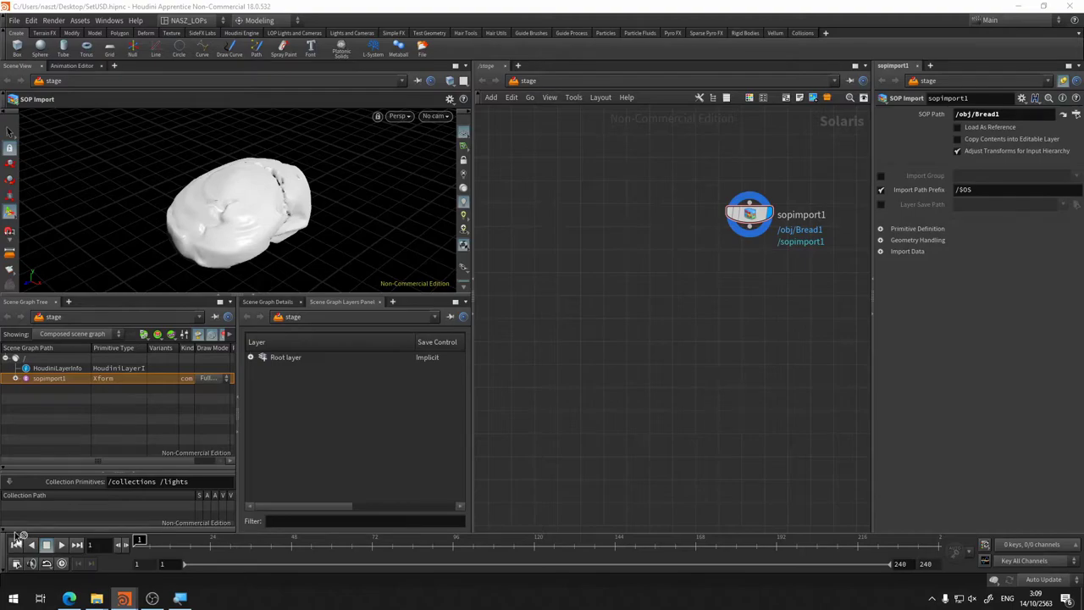
left_click(20, 536)
Step: Hide the collections filter, the timeline playbar and the shelf tools to free up space
left_click(6, 527)
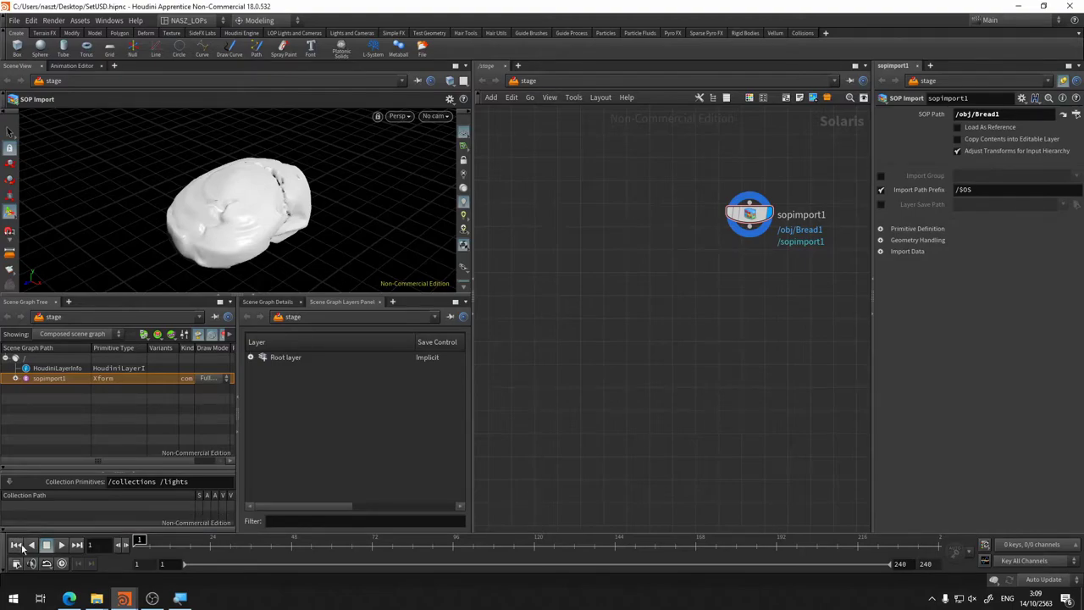
left_click(7, 573)
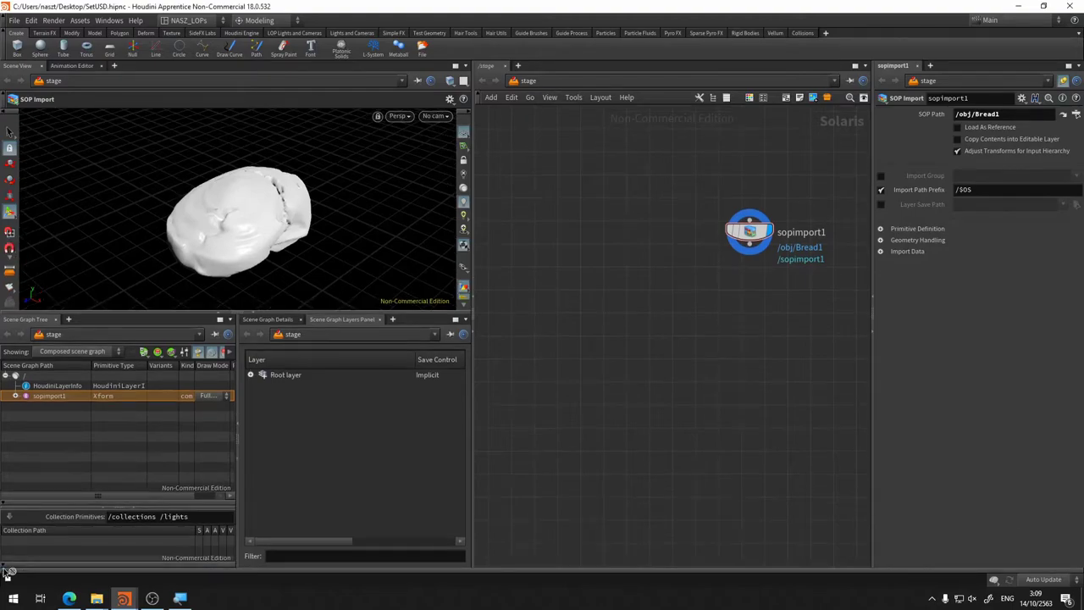
left_click(6, 36)
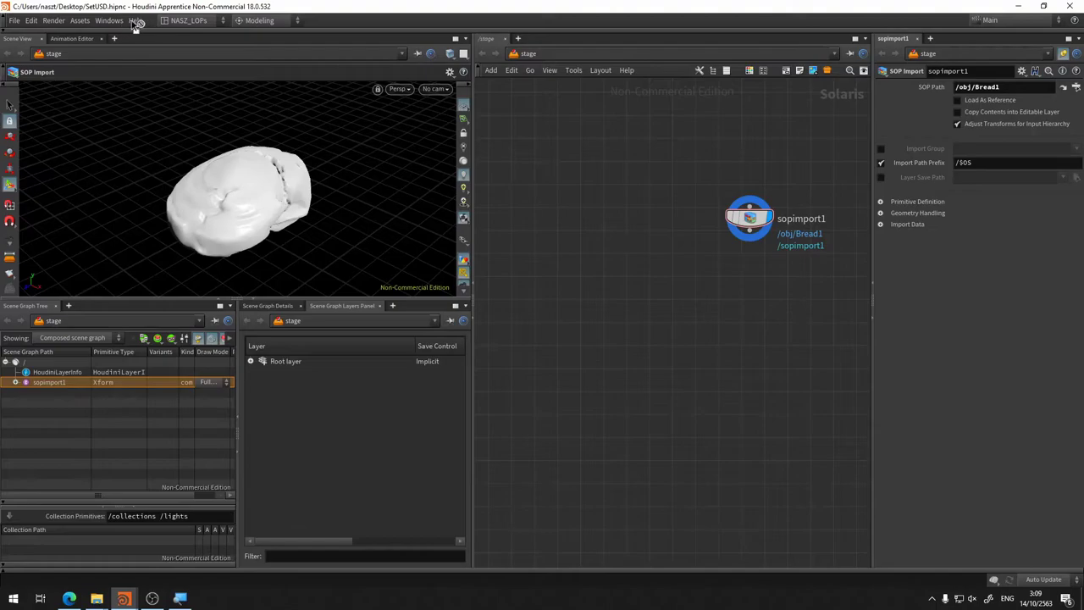
Step: Save the current layout as the NASZ_LOPs desktop and confirm
left_click(108, 20)
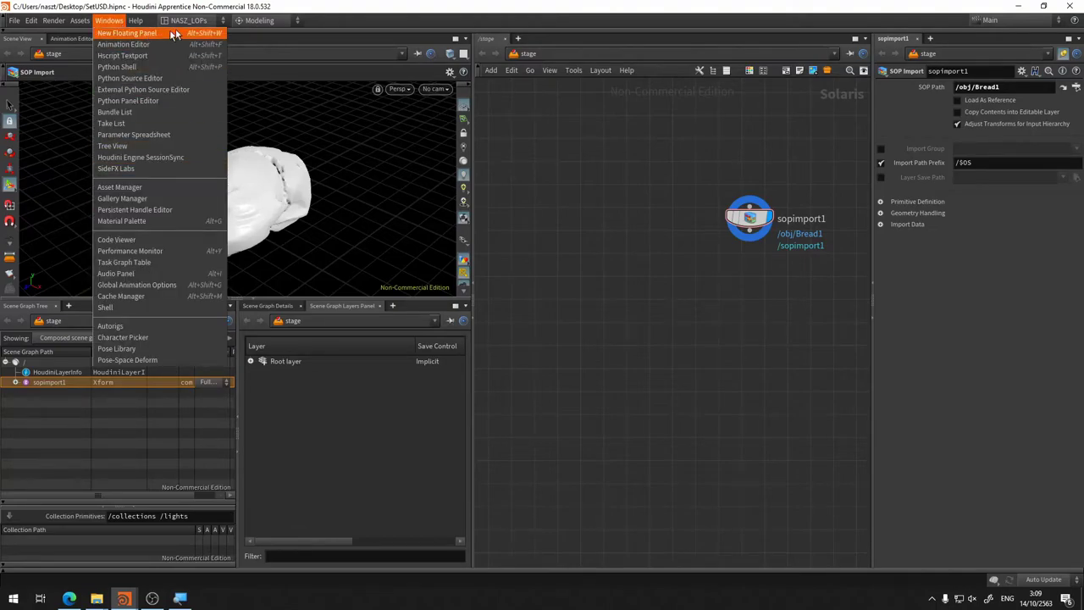
left_click(218, 22)
left_click(218, 22)
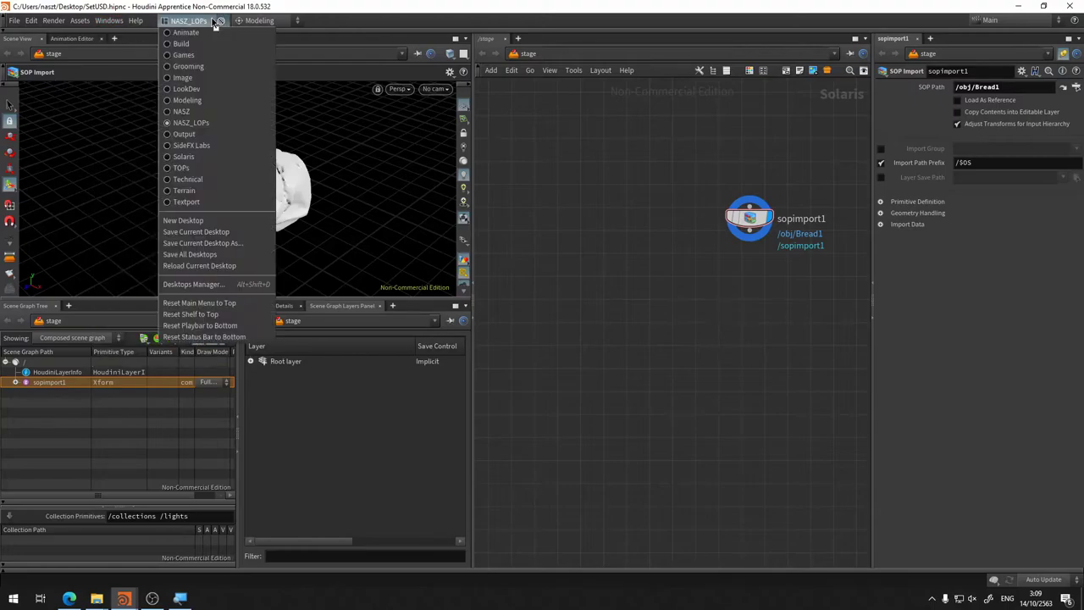
left_click(245, 232)
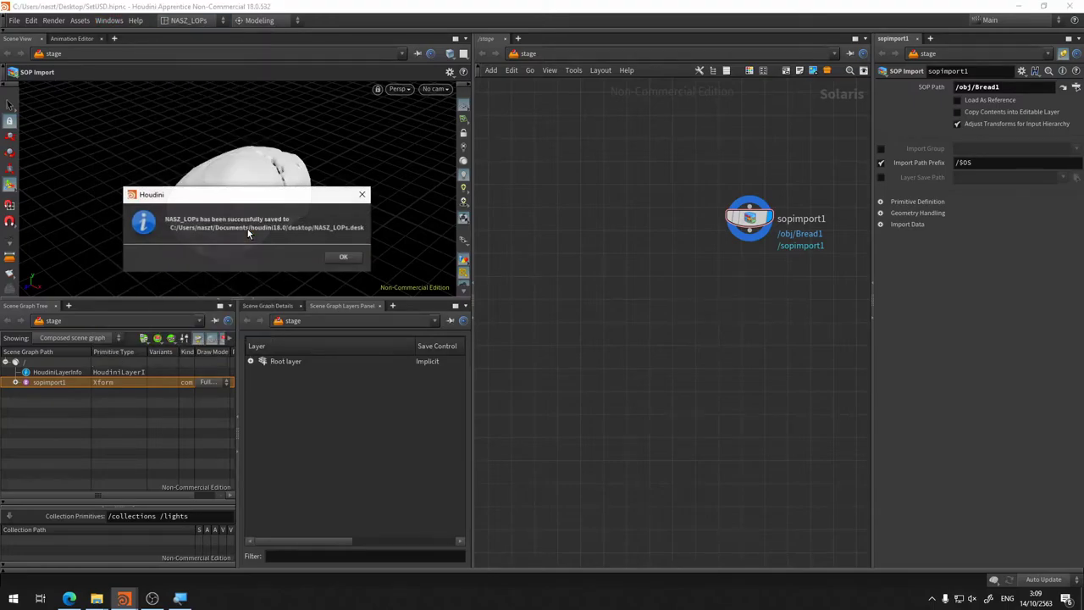
left_click(338, 258)
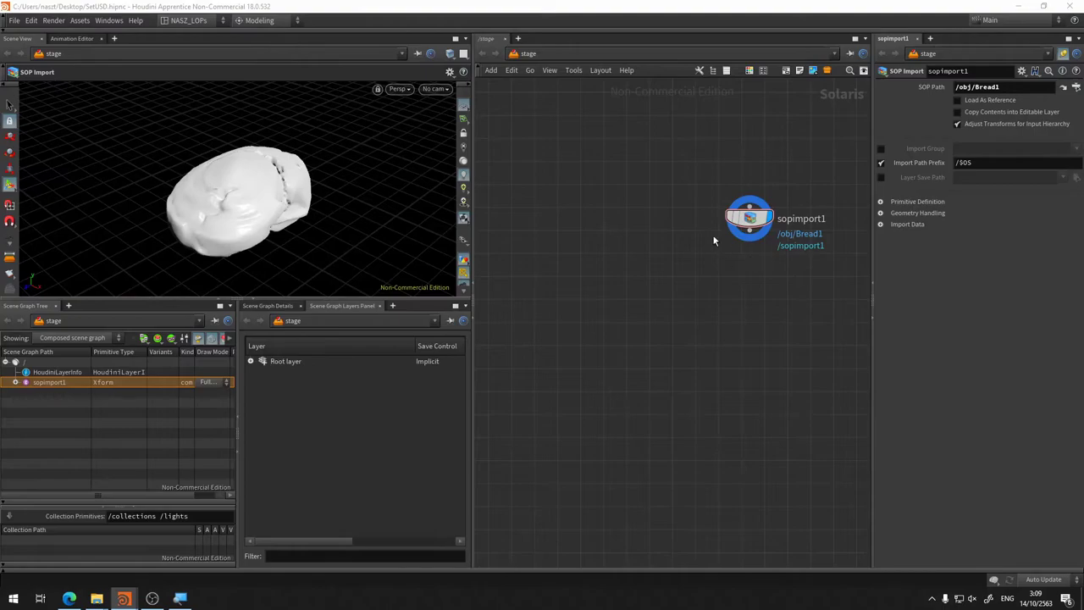
Step: Move sopimport1 to the upper left, recentre the network on it, and widen the Parameters pane
middle_click_drag(713, 241, 510, 165)
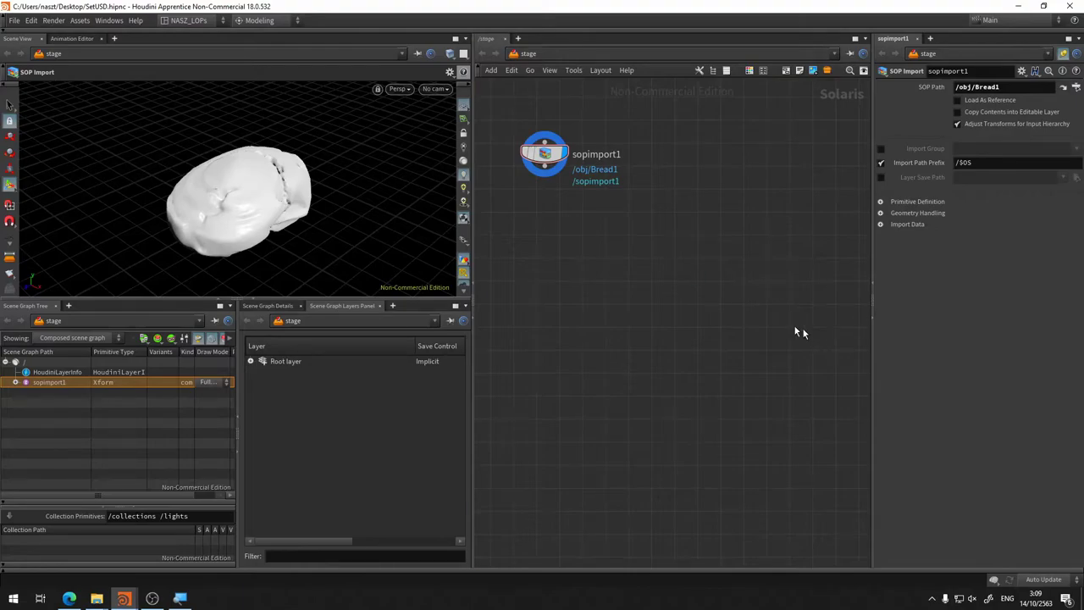
middle_click_drag(696, 254, 748, 261)
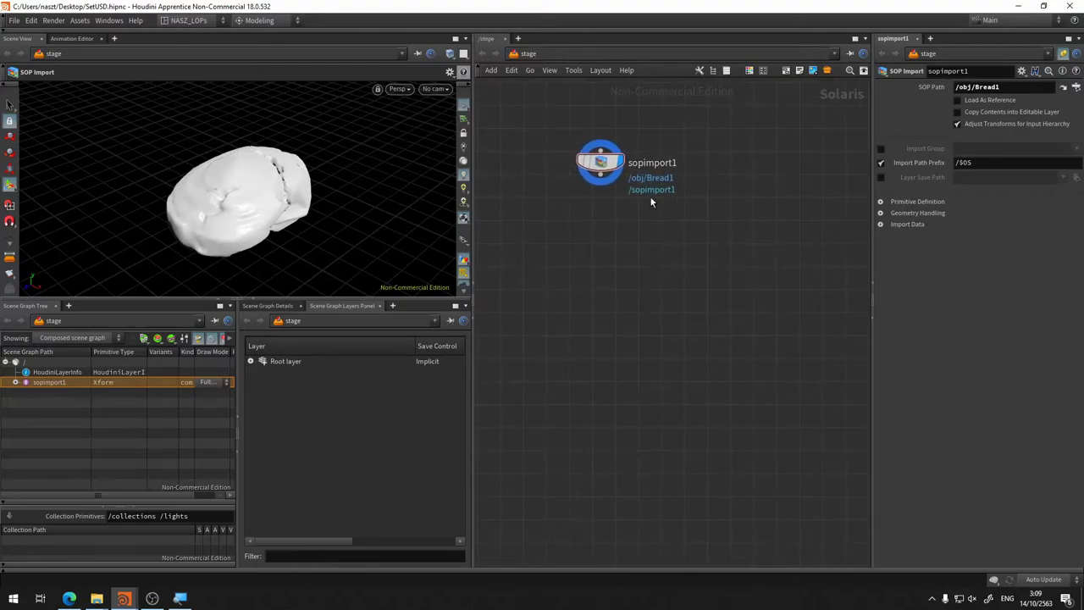
left_click_drag(872, 251, 838, 237)
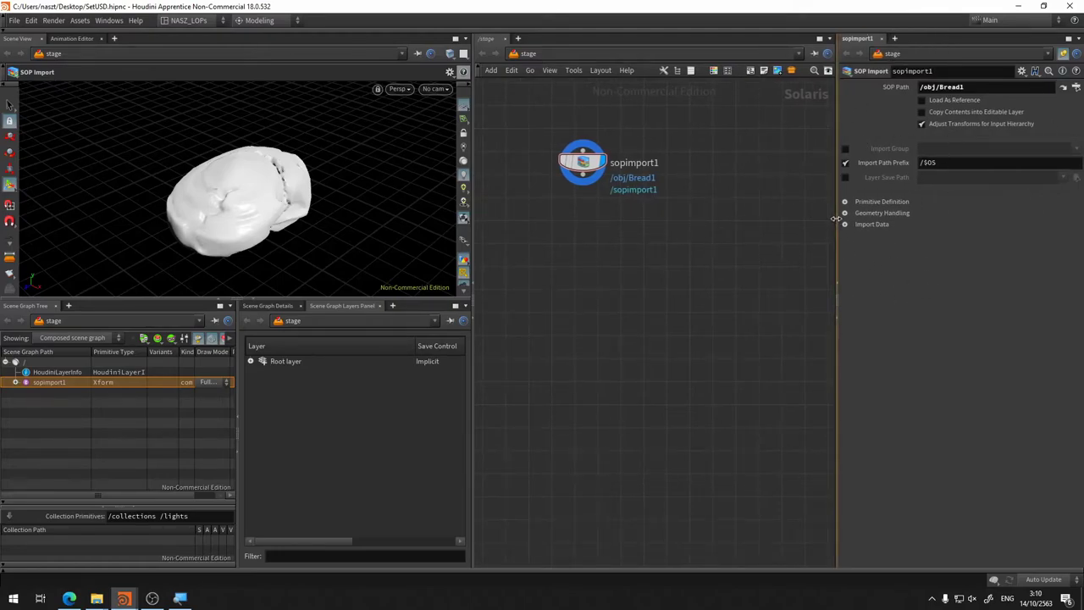
scroll(596, 192, "up", 4)
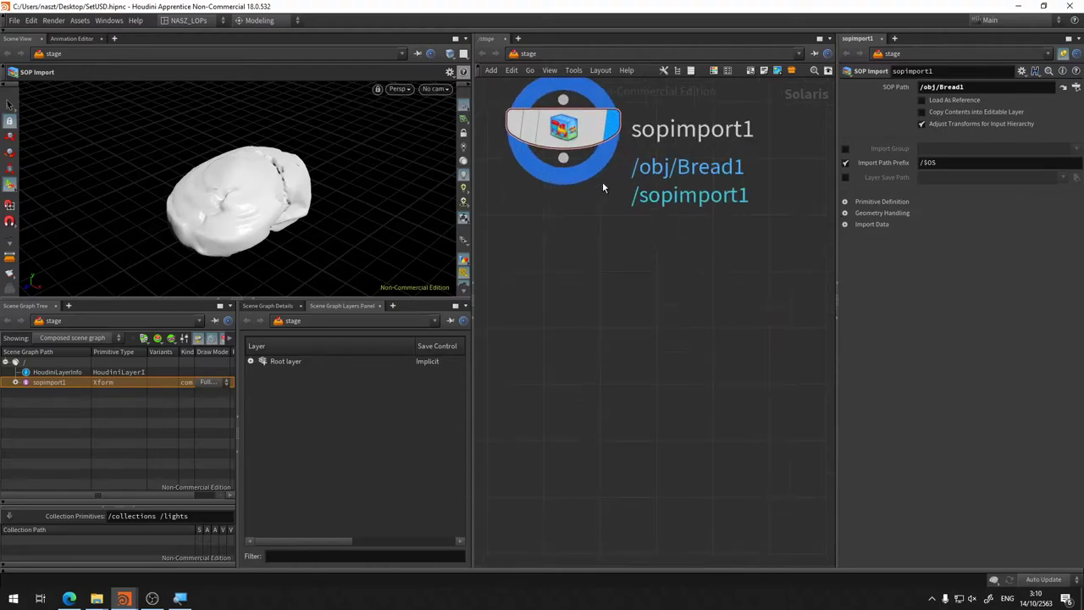
middle_click_drag(631, 232, 617, 265)
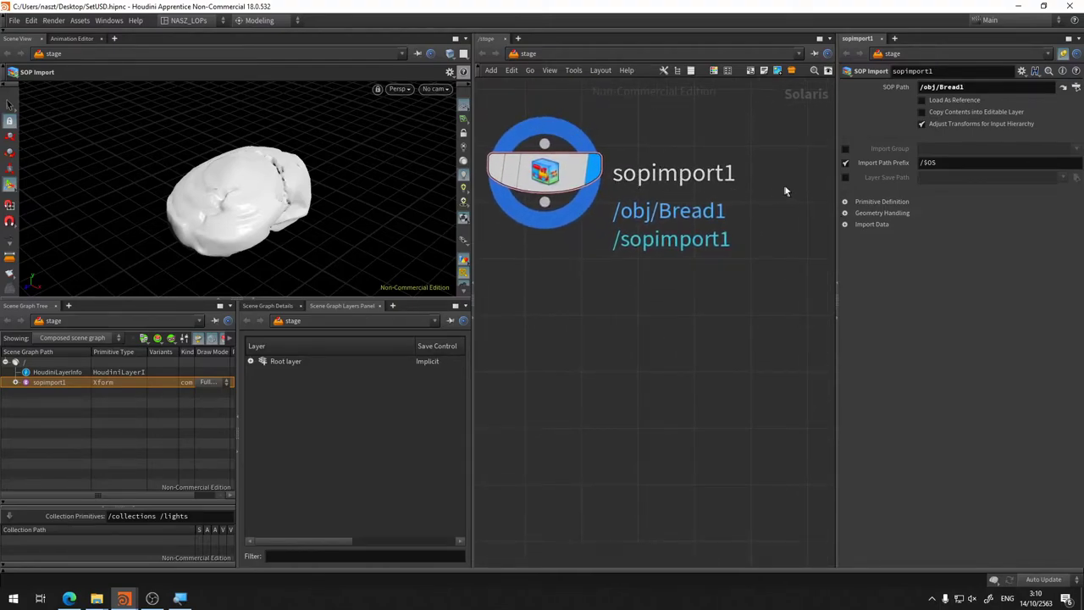
left_click(566, 179)
scroll(661, 294, "down", 3)
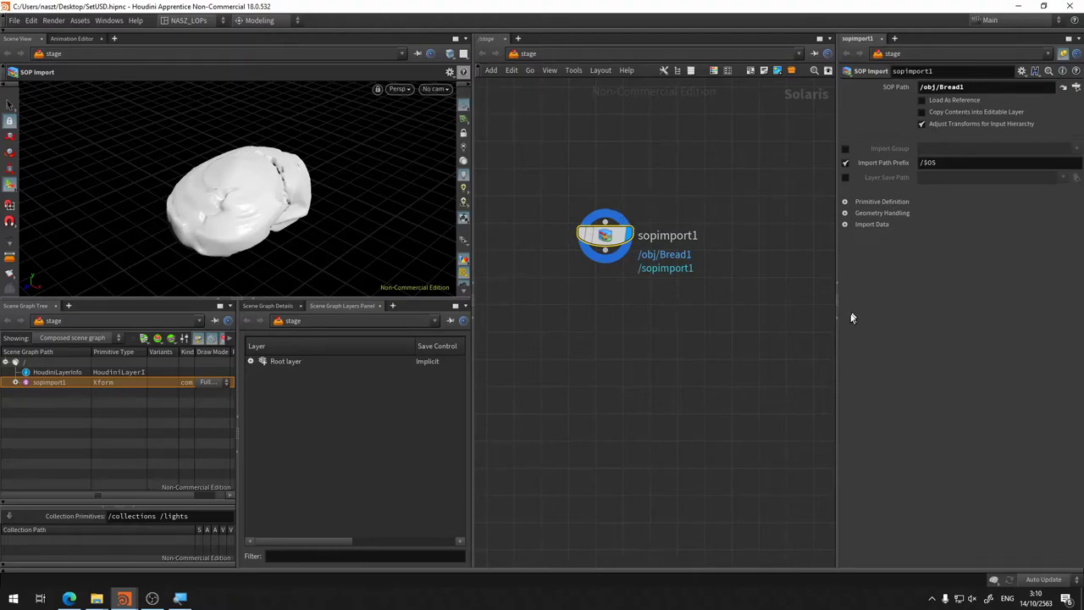
left_click_drag(835, 353, 828, 353)
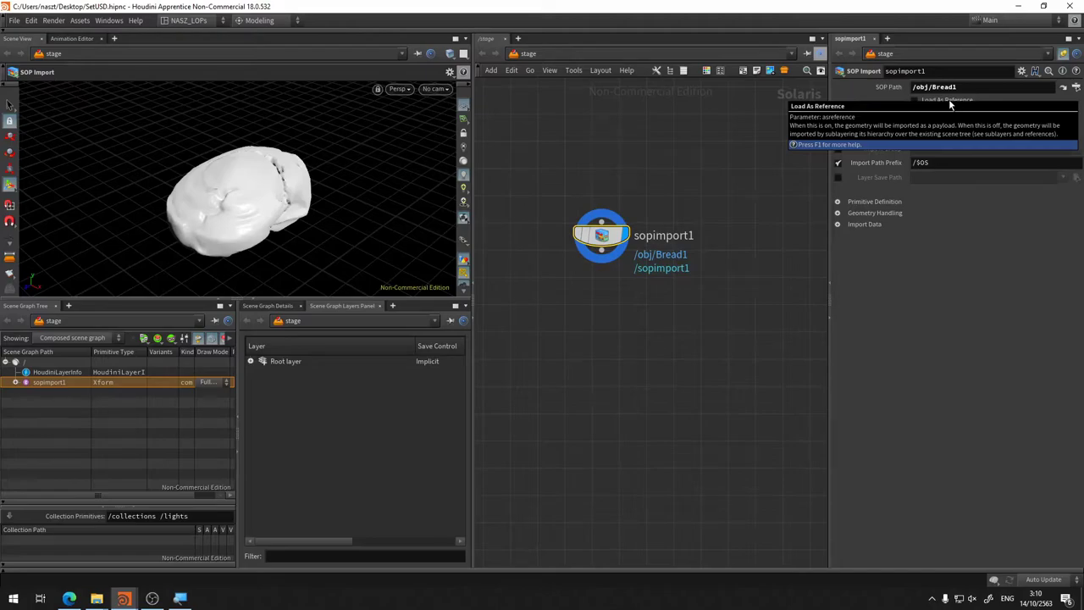
Step: Turn on Load As Reference for sopimport1 and expand it in the Scene Graph Tree to show mesh_0
left_click(948, 99)
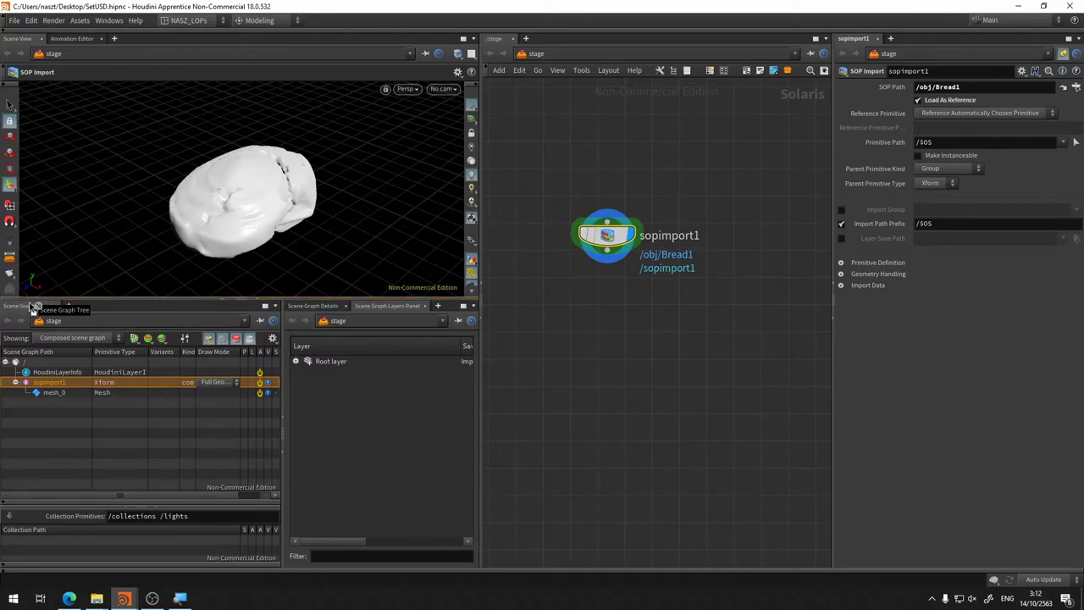
left_click(15, 382)
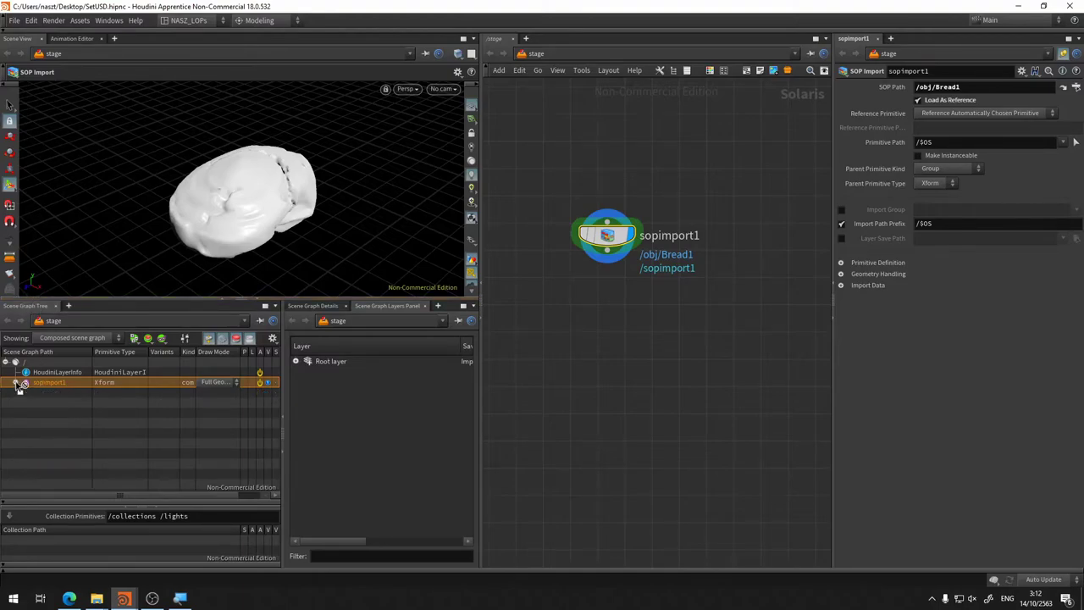
left_click(15, 383)
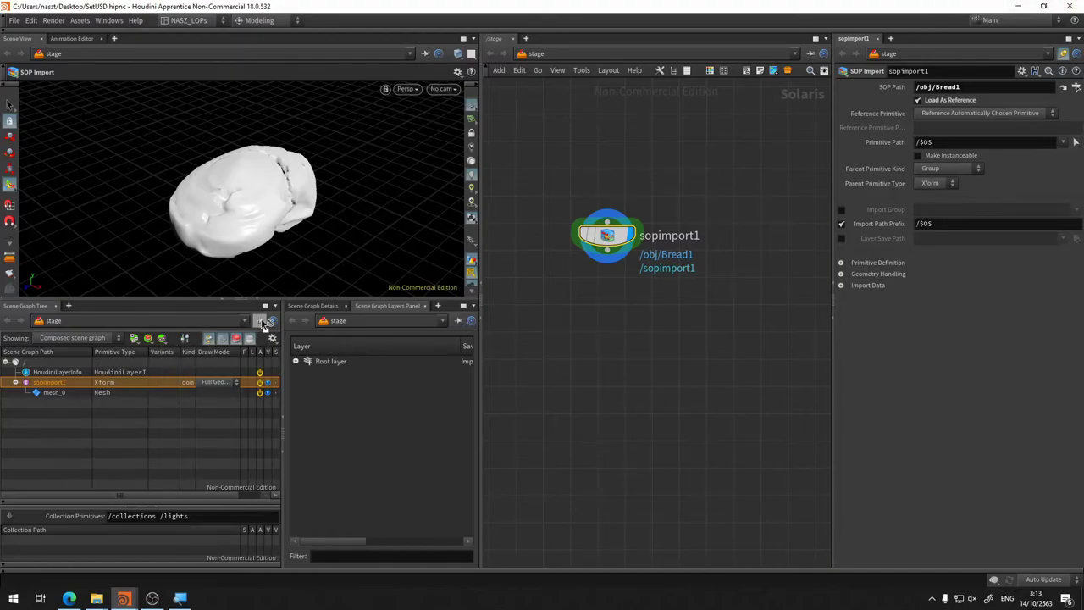
left_click(389, 556)
middle_click_drag(585, 399, 615, 360)
middle_click_drag(600, 294, 634, 308)
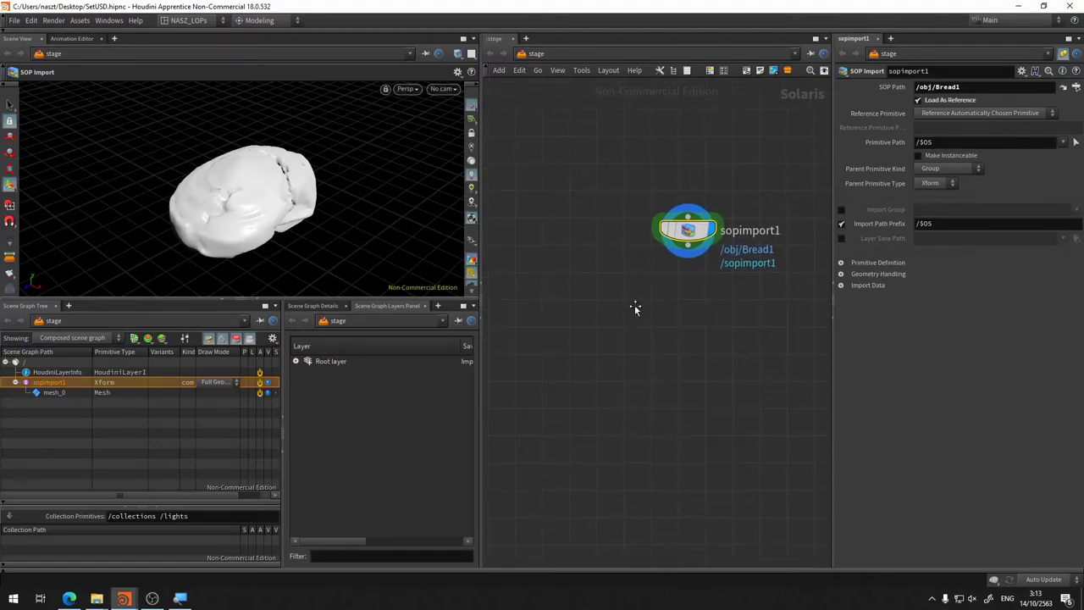
mouse_move(627, 271)
middle_mouse_down()
mouse_move(672, 283)
mouse_move(635, 276)
middle_mouse_up()
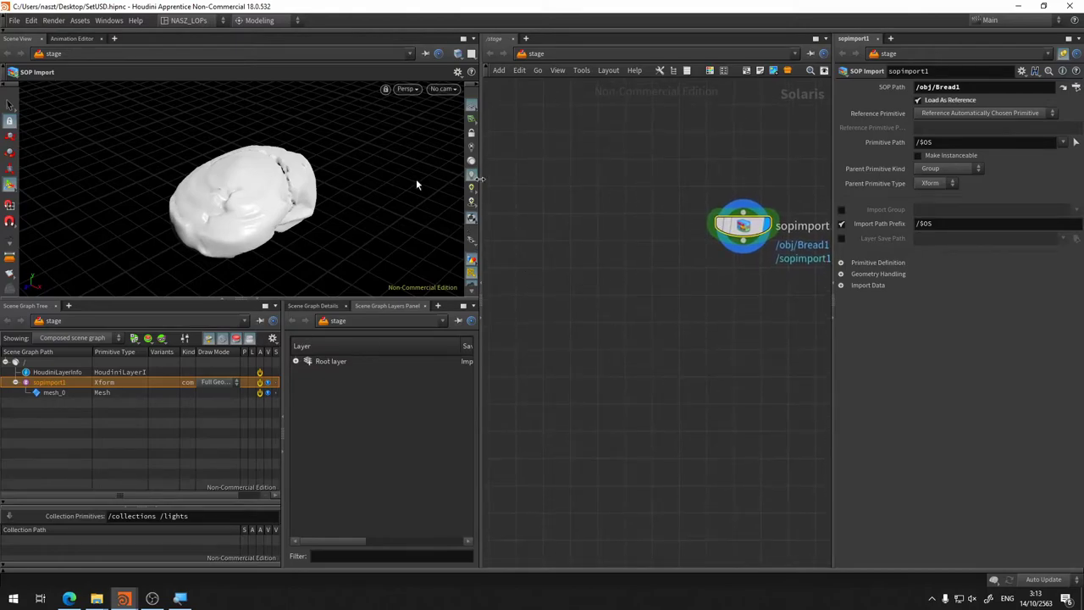
middle_click_drag(711, 302, 659, 307)
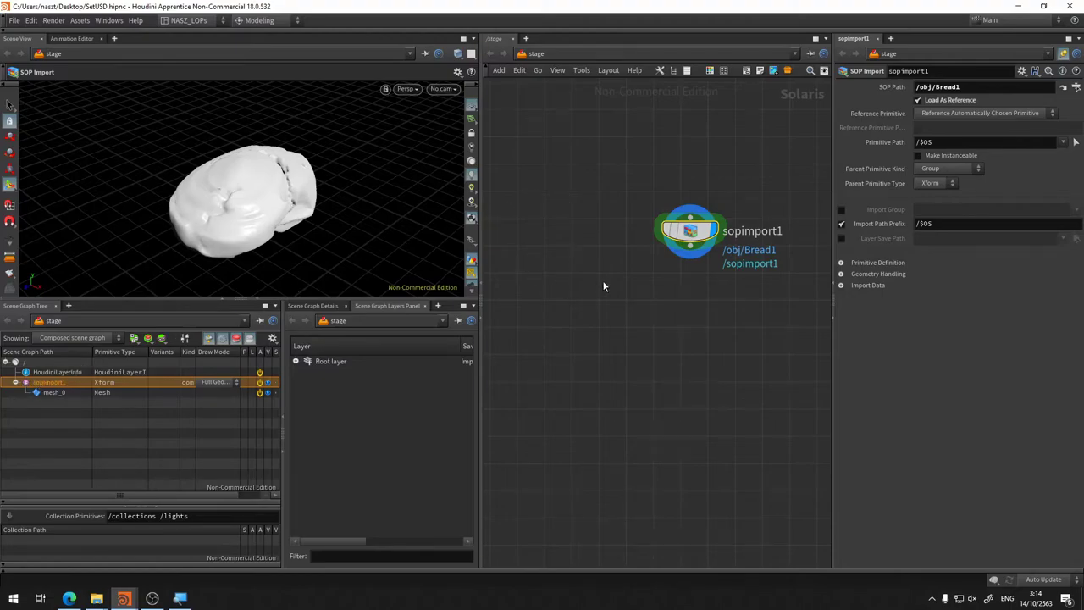
middle_click_drag(604, 286, 633, 284)
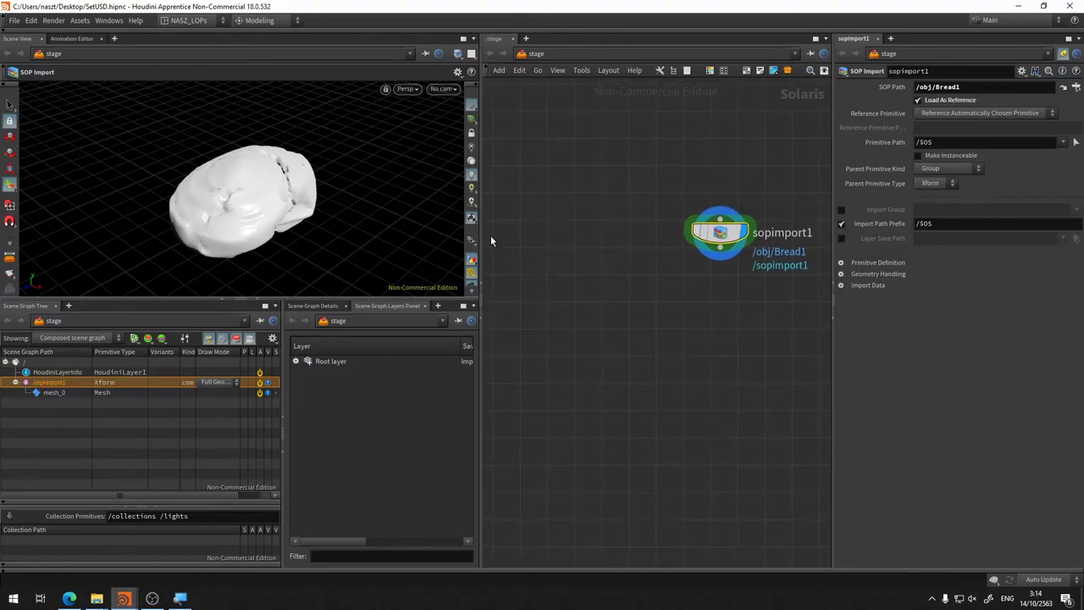
Step: Add a Primitive LOP left of sopimport1 and set primitive1 as the displayed node
key("Tab")
type("primi")
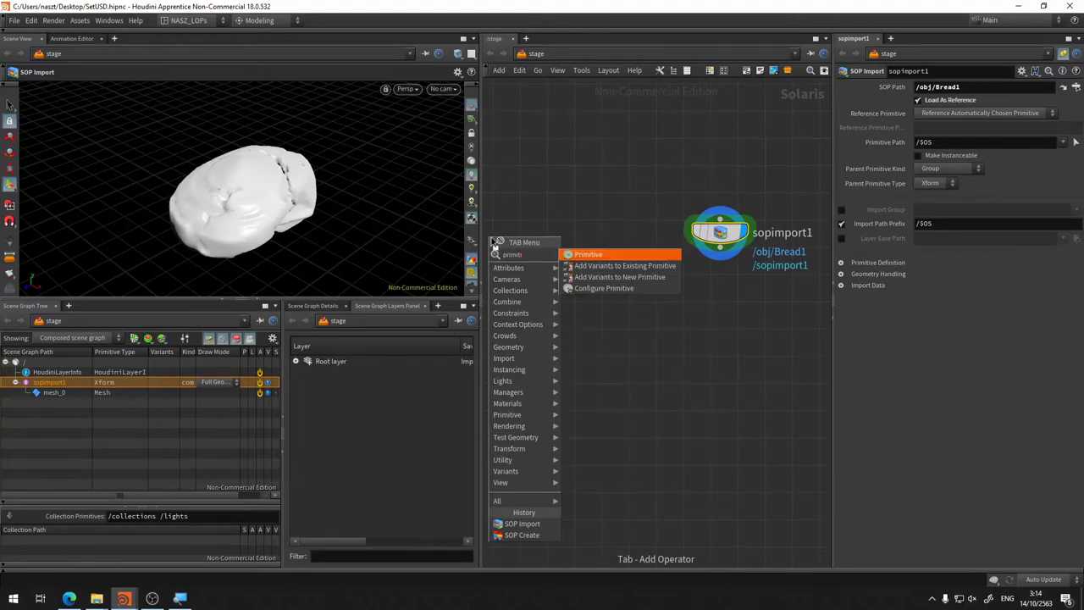
left_click(607, 255)
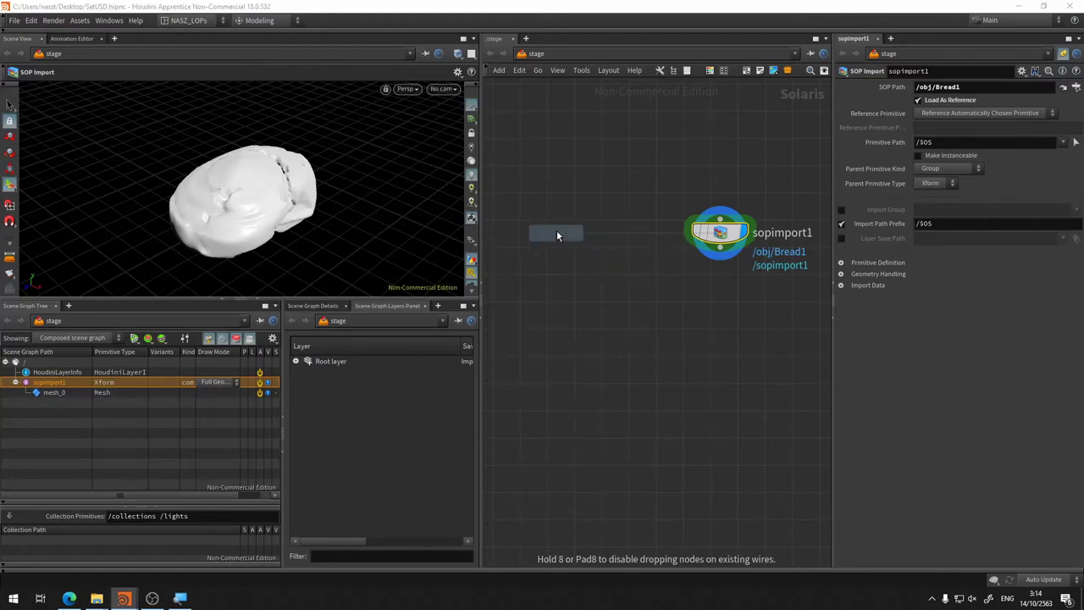
left_click(574, 233)
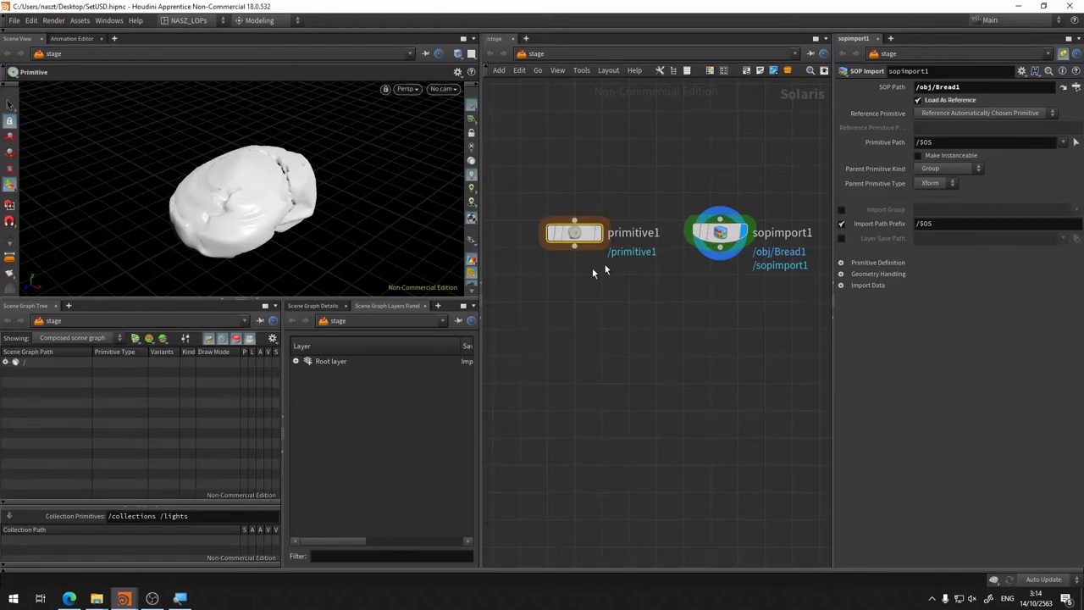
mouse_move(575, 233)
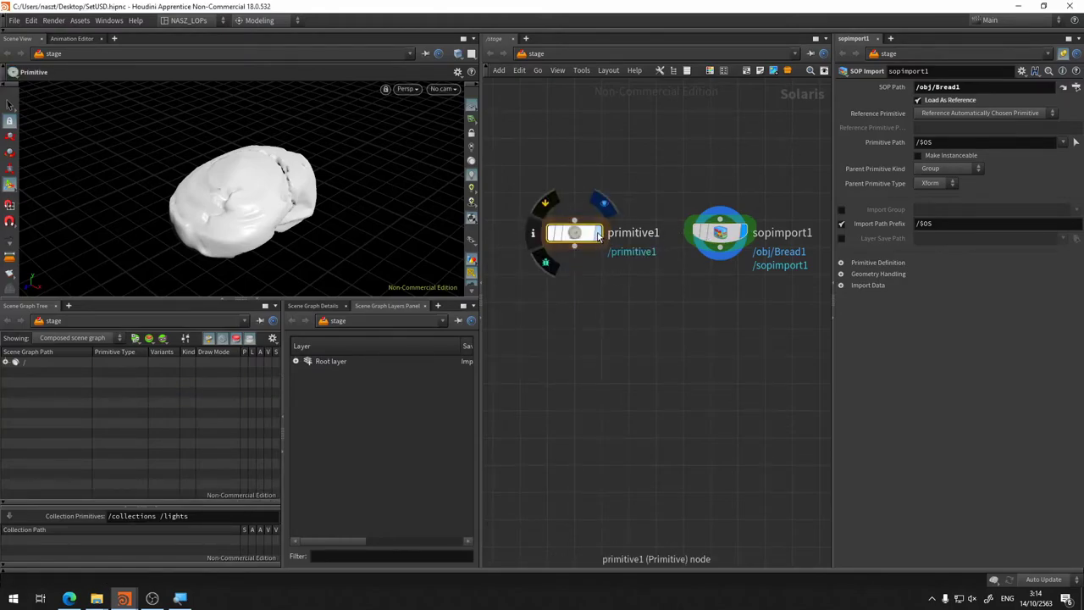
left_click(597, 236)
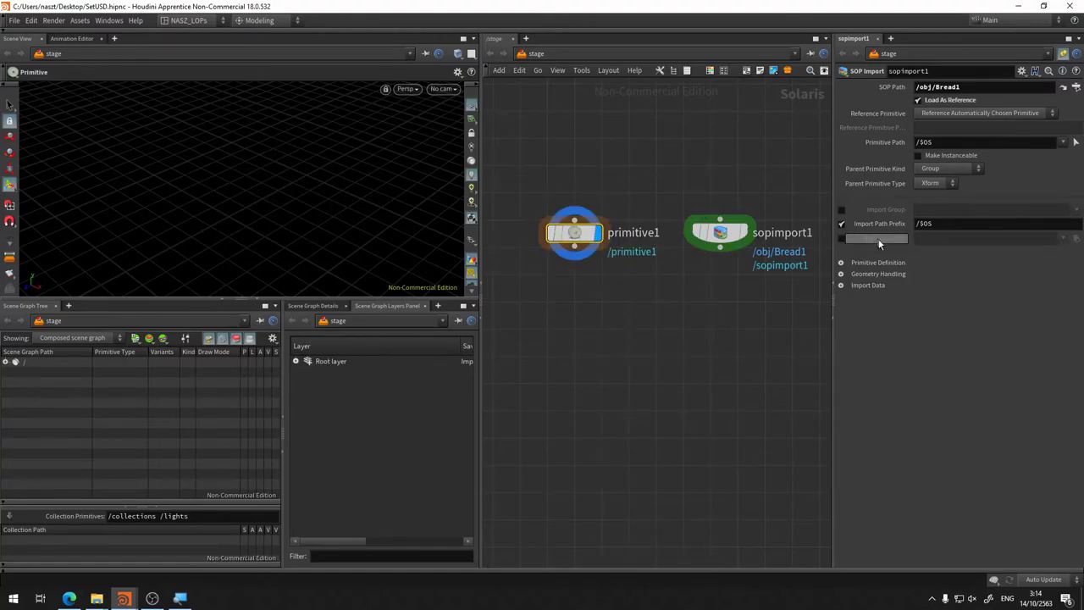
Step: Put the network pane and the parameter pane in link group 1
left_click(740, 232)
left_click(583, 232)
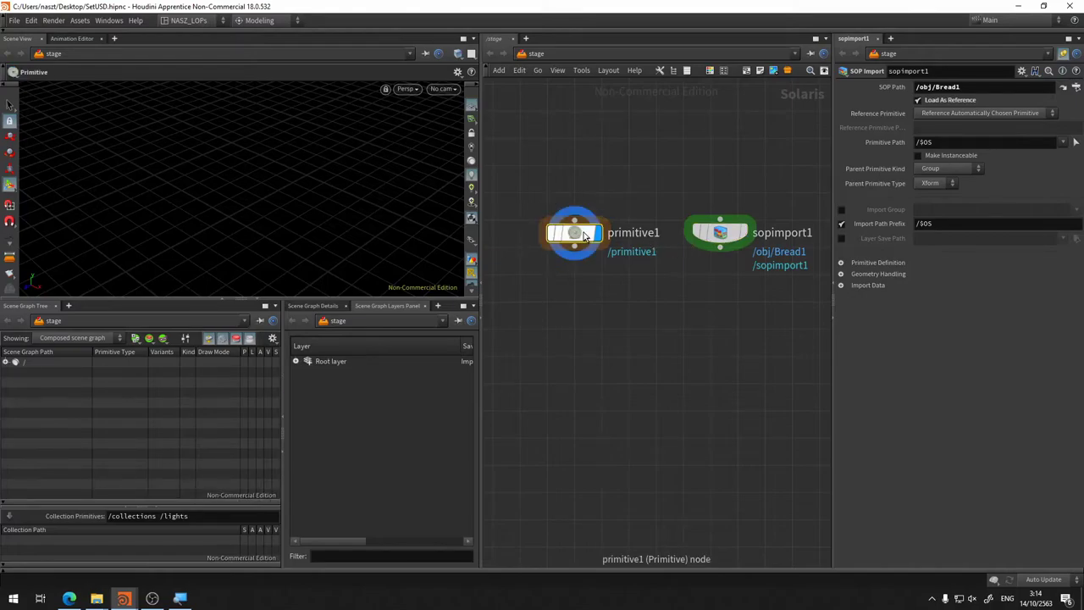
left_click(822, 54)
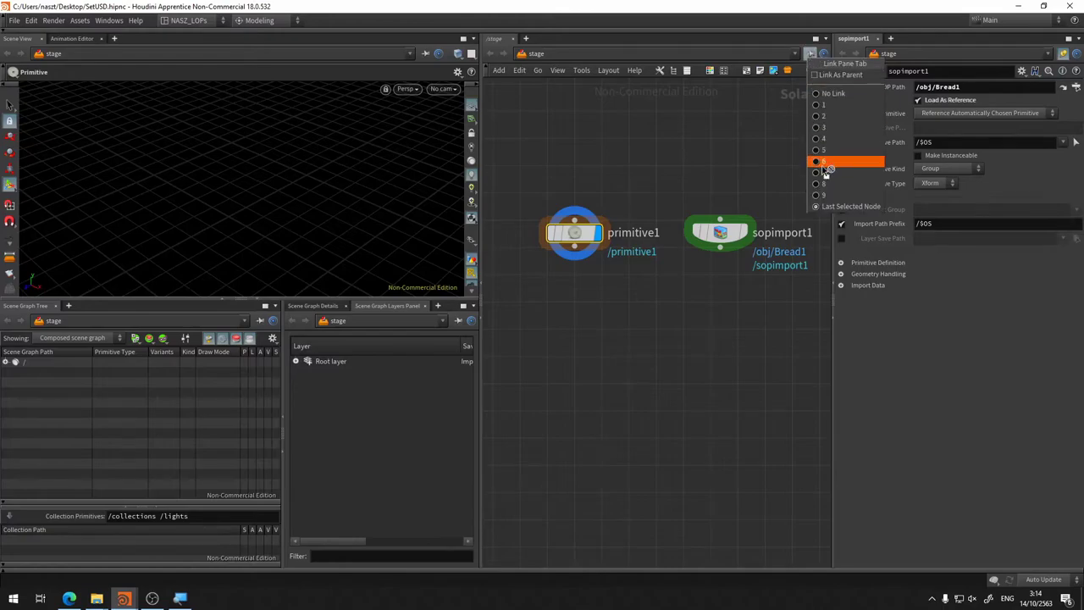
left_click(844, 105)
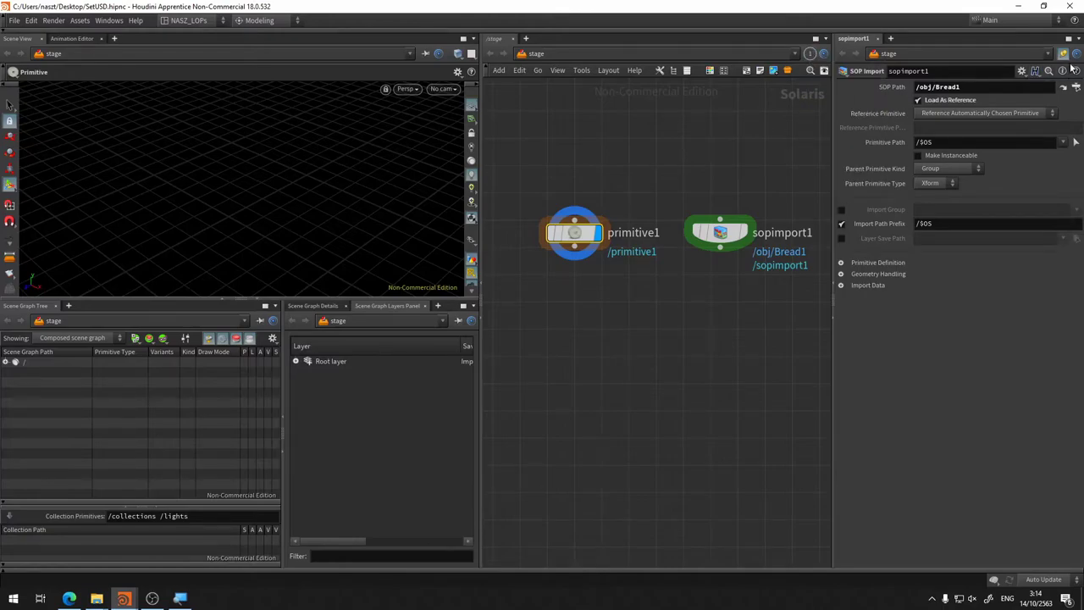
left_click(1064, 57)
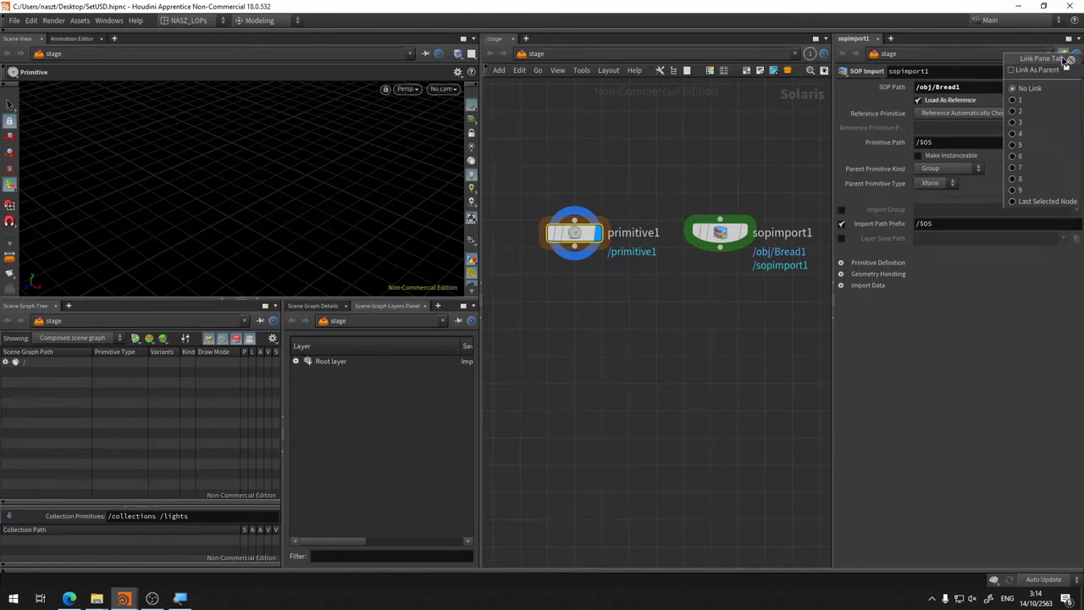
left_click(1040, 100)
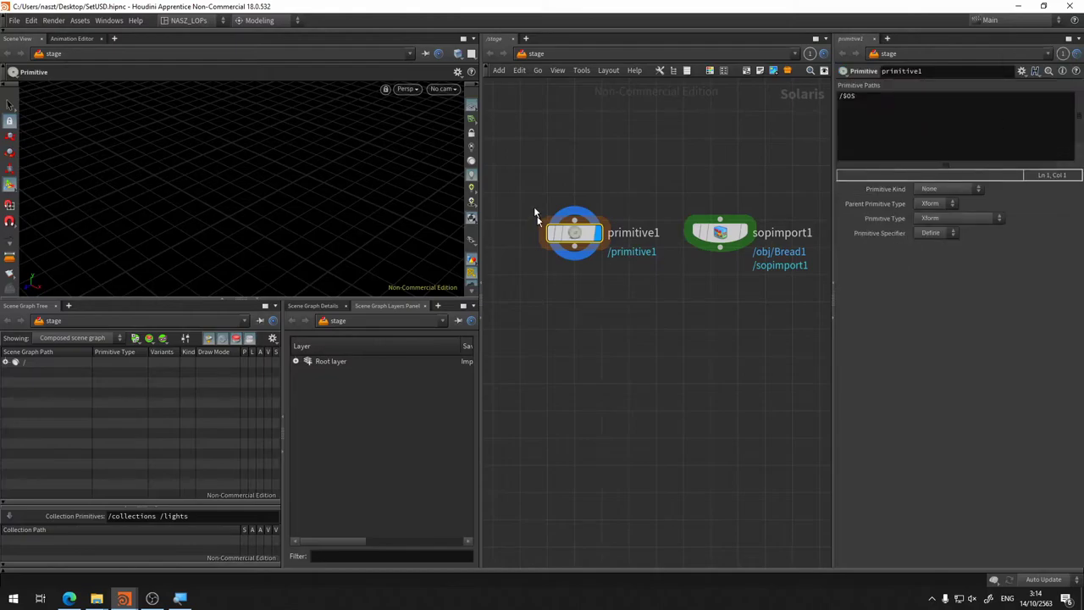
Step: Link the viewer, Scene Graph Tree and Layers panel to group 1 as well
left_click(426, 53)
left_click(445, 105)
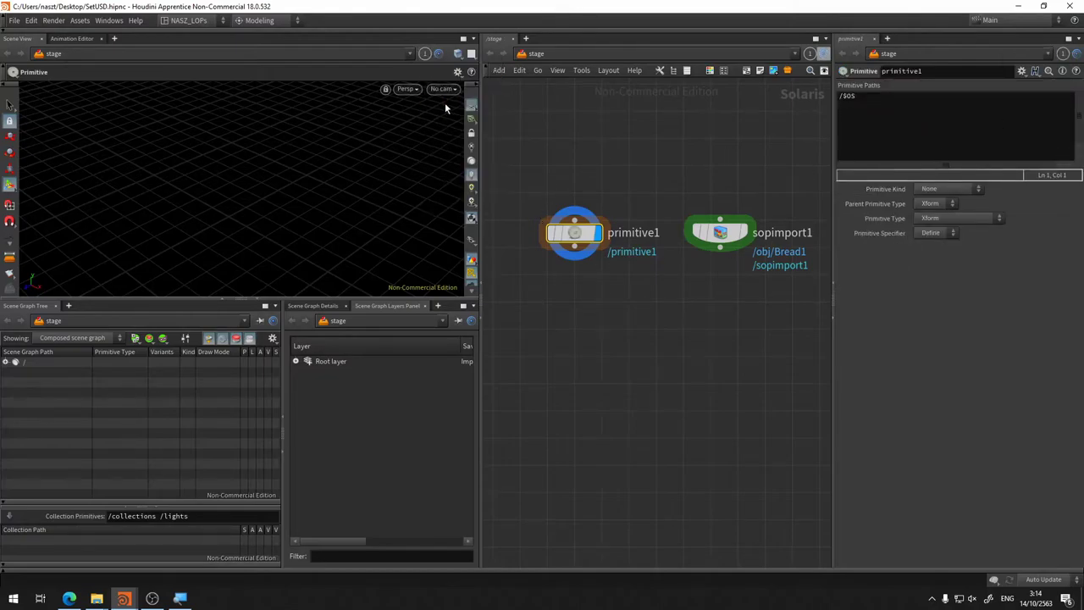
left_click(259, 320)
left_click(280, 366)
left_click(458, 320)
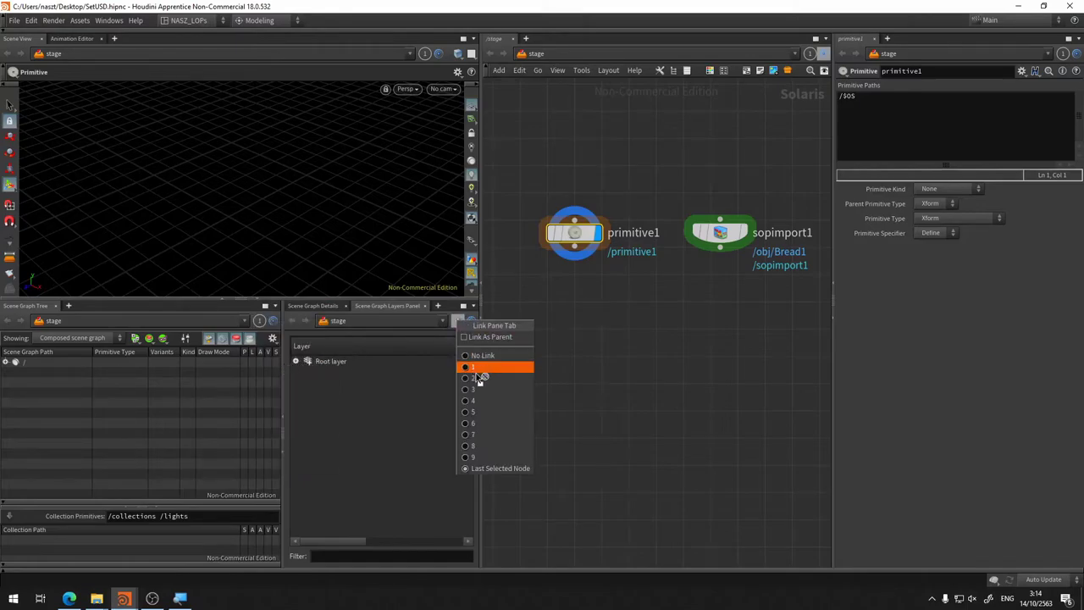
left_click(474, 366)
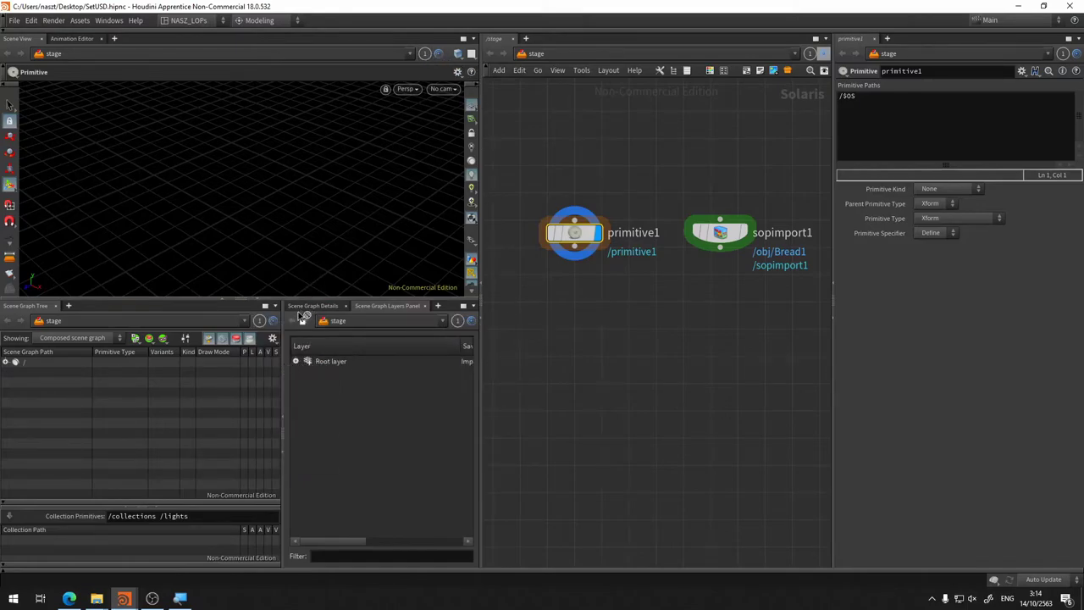
Step: Re-save the NASZ_LOPs desktop so it keeps the new pane links
left_click(260, 323)
left_click(203, 22)
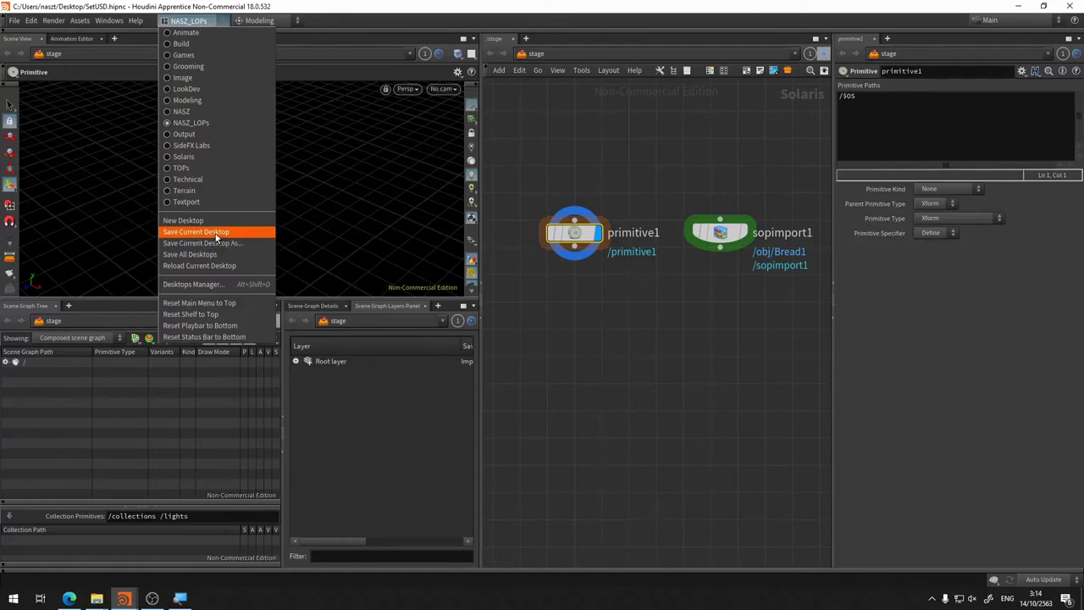
left_click(211, 231)
left_click(309, 263)
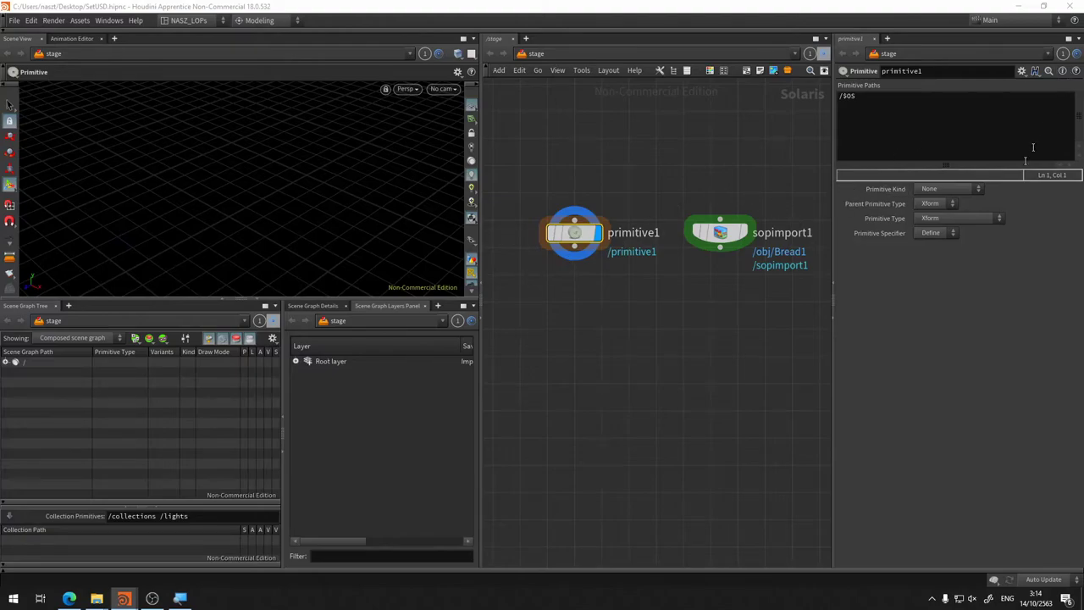
Step: Set primitive1's Primitive Kind to Group, leaving its type as Xform
left_click(989, 222)
left_click(988, 220)
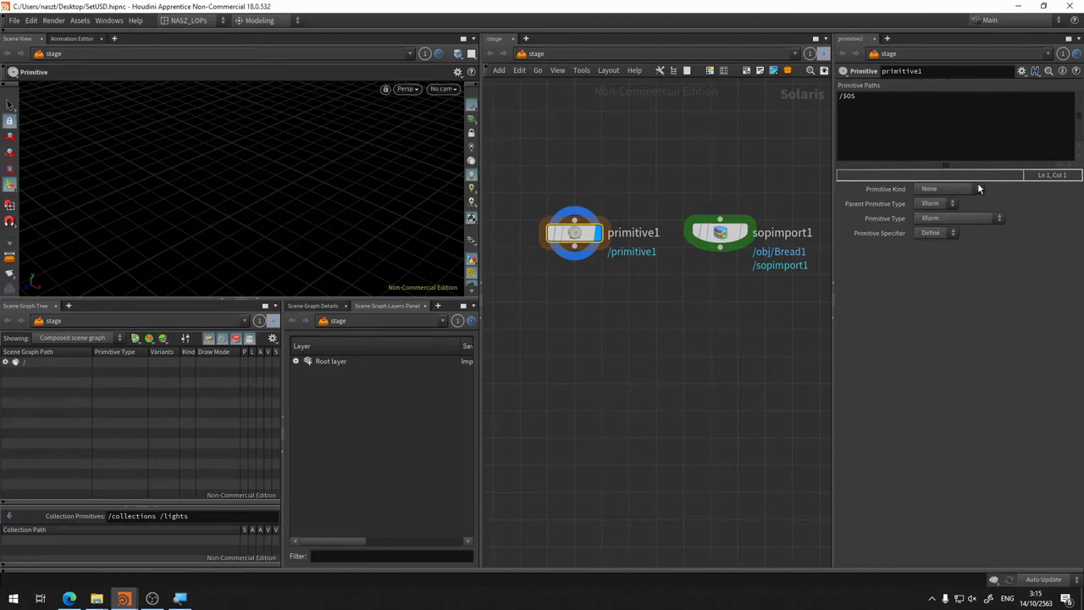
left_click(969, 186)
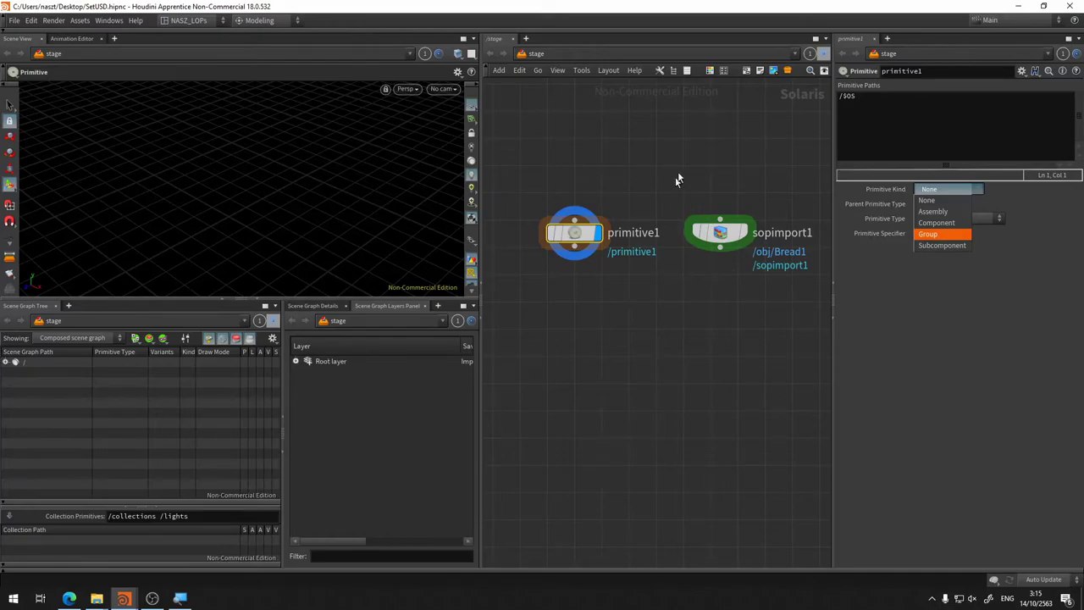
left_click(948, 235)
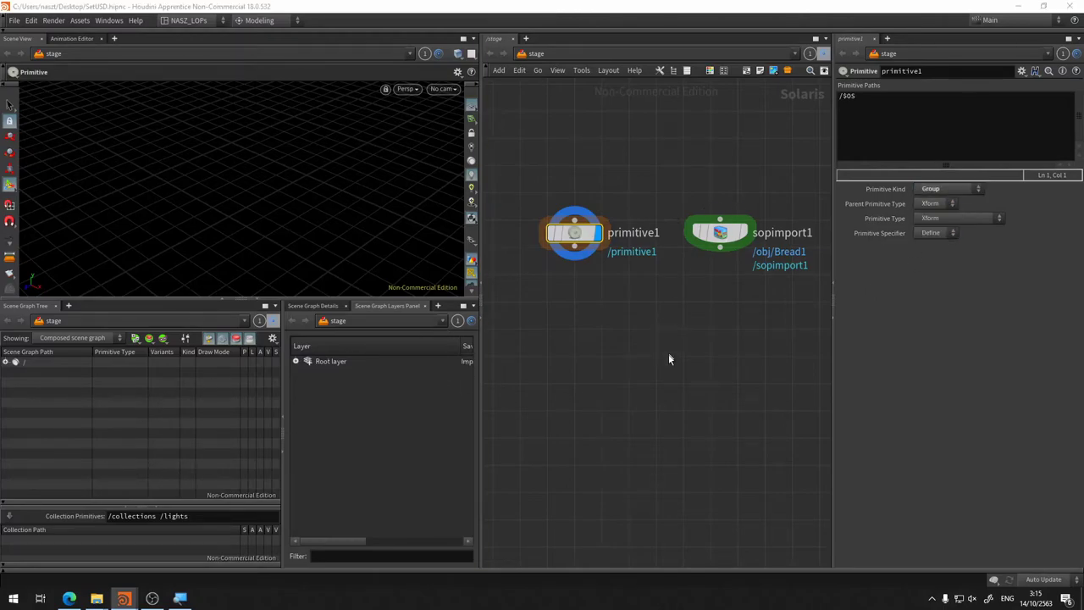
Step: Briefly preview sopimport1's bread in the viewer, then return the display to primitive1
middle_click_drag(690, 310, 624, 293)
left_click(688, 188)
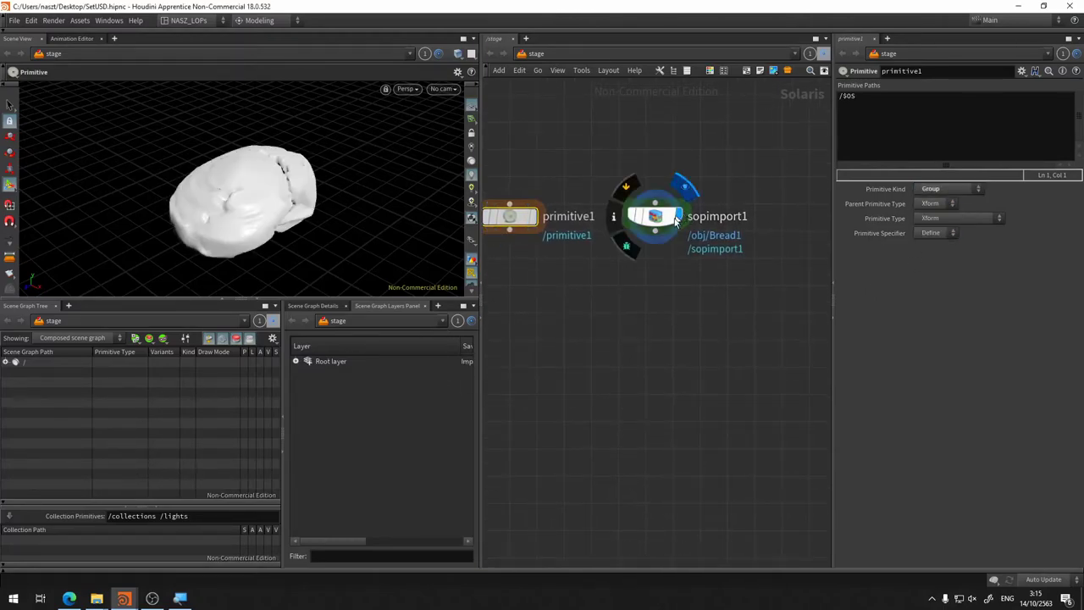
left_click(539, 187)
middle_click_drag(593, 277, 675, 227)
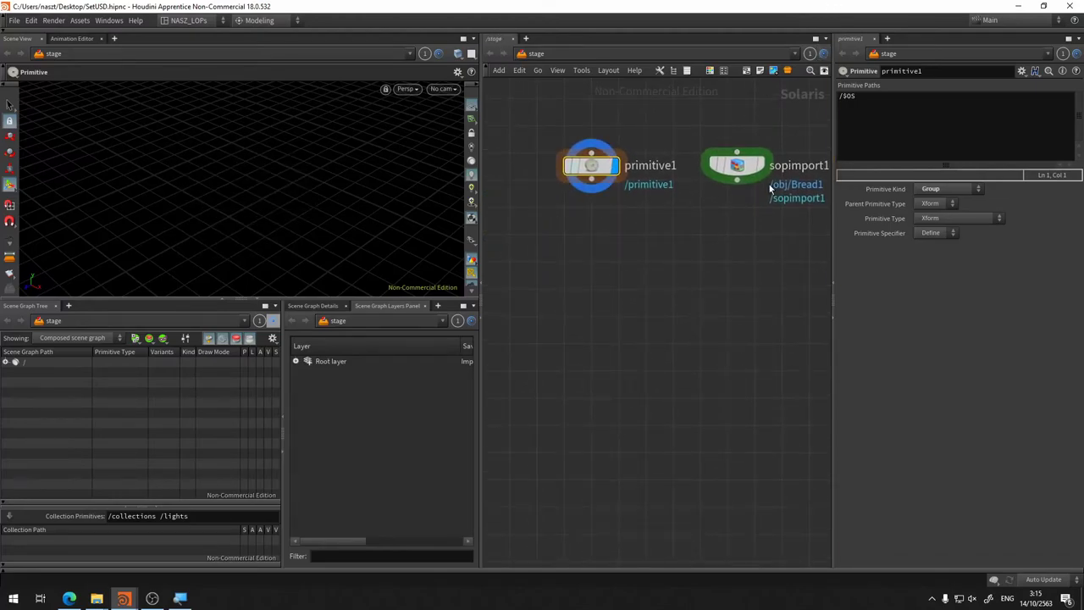
middle_click_drag(668, 260, 643, 277)
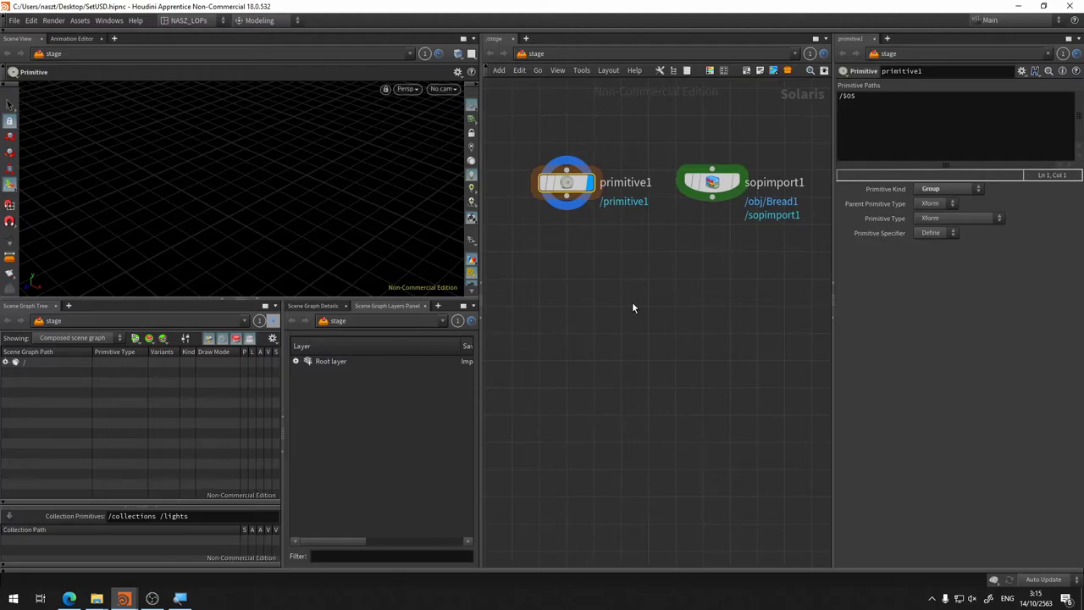
Step: Add merge1 below both nodes, wire primitive1 and sopimport1 into it, and display it
key("Tab")
type("r")
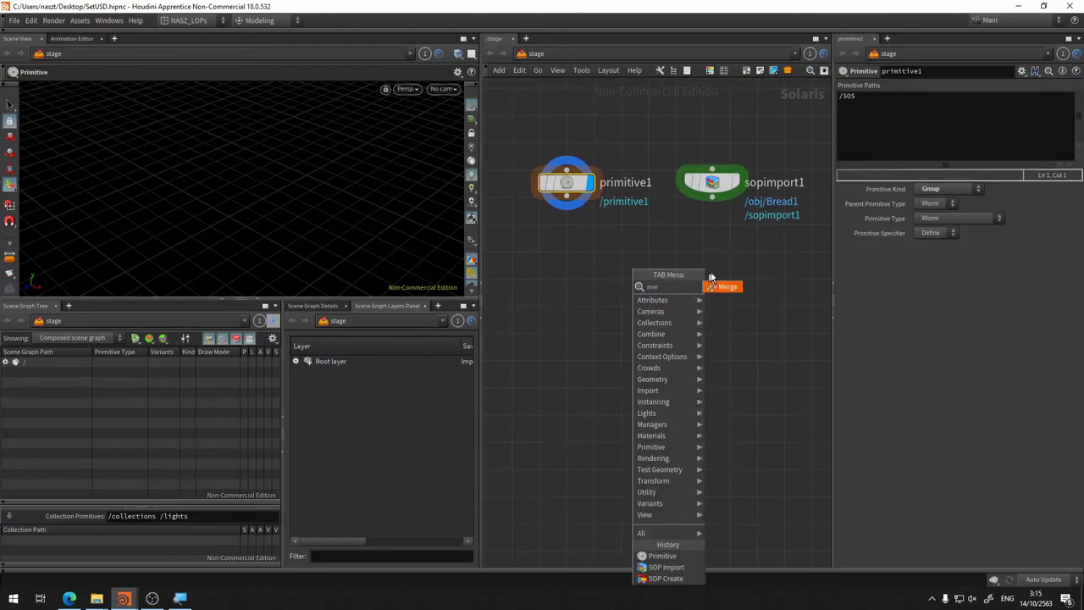
left_click(728, 287)
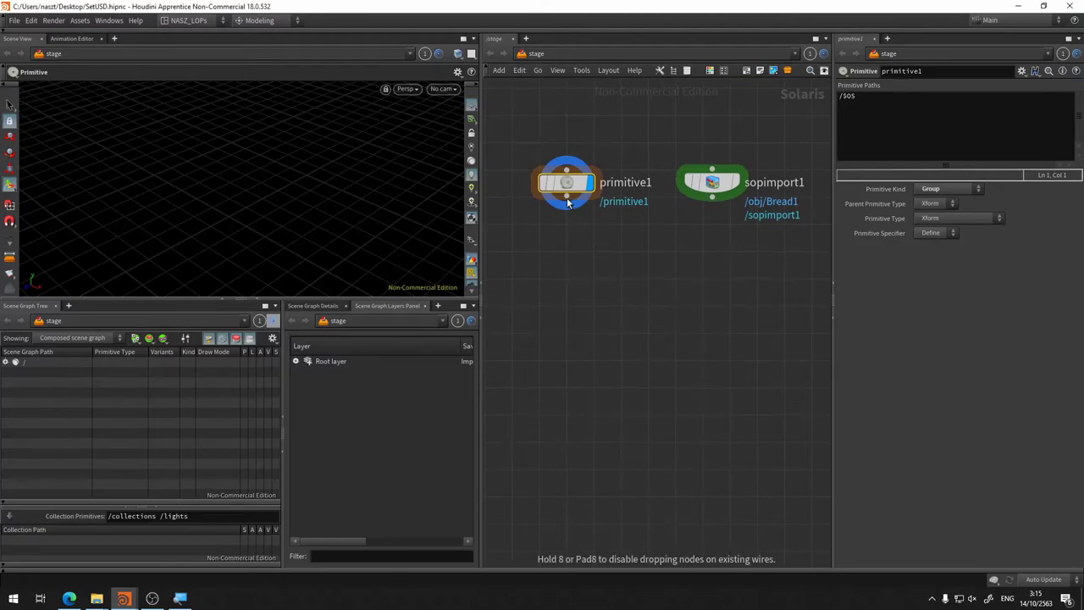
left_click(627, 332)
left_click_drag(566, 196, 626, 322)
left_click_drag(711, 197, 627, 321)
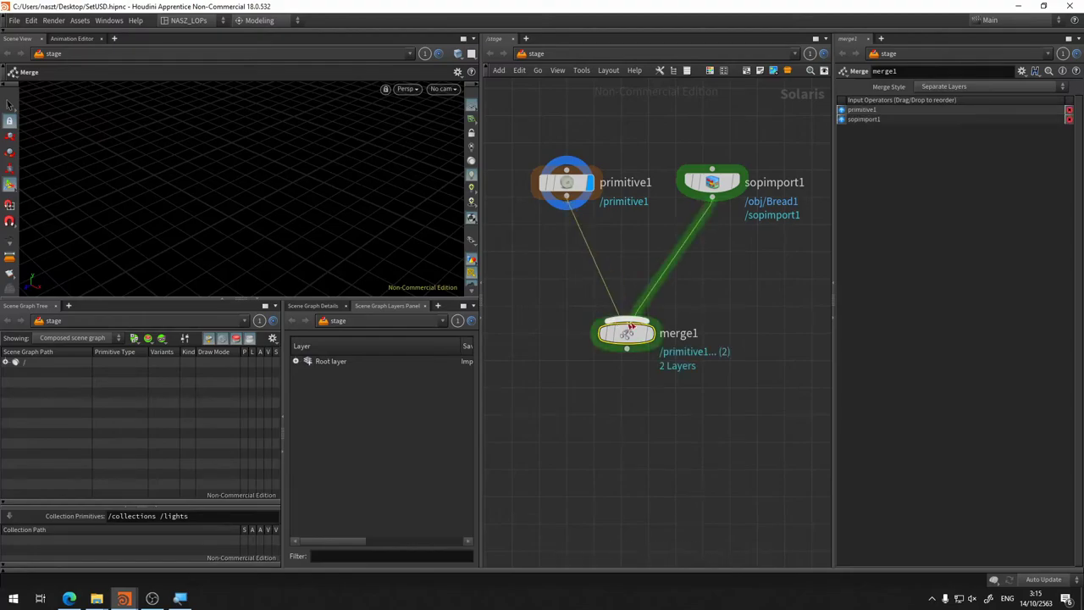
key("r")
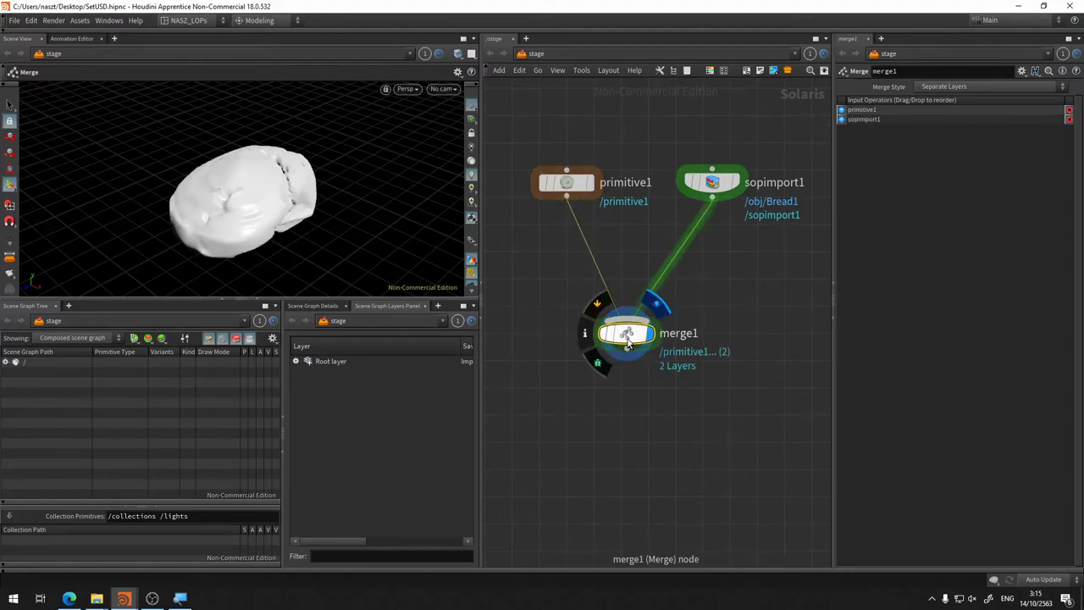
left_click(6, 362)
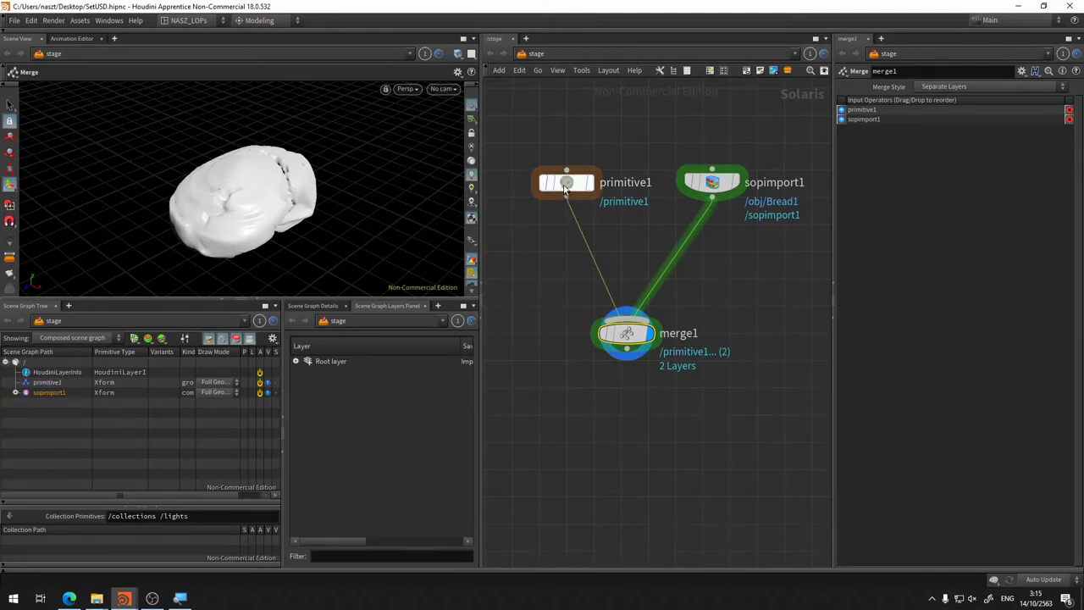
left_click(566, 185)
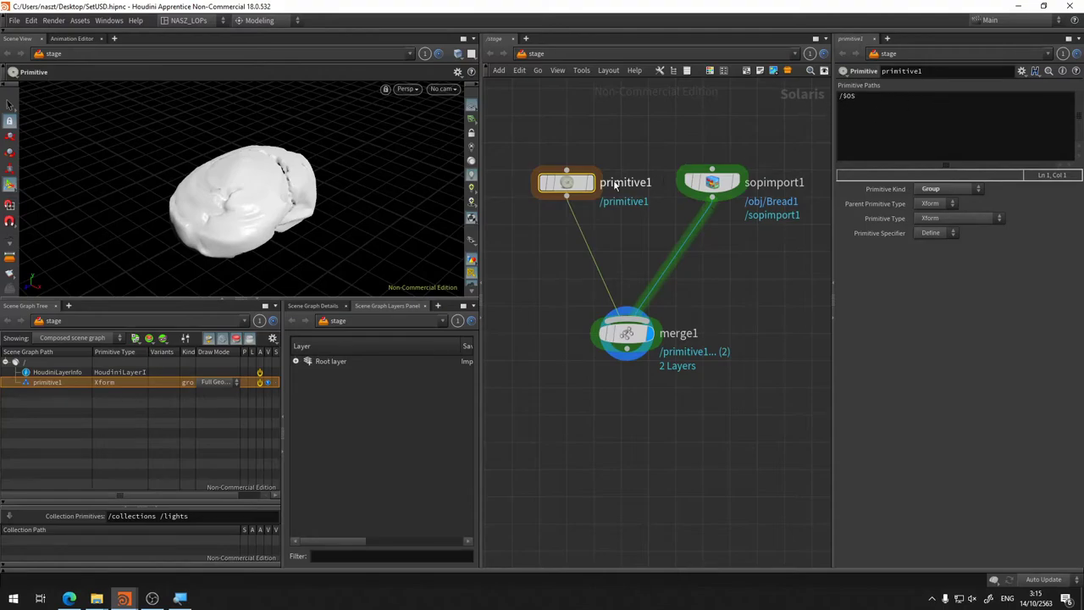
Step: Change primitive1's Primitive Paths from /$OS to /SCENE, then select sopimport1
left_click(843, 96)
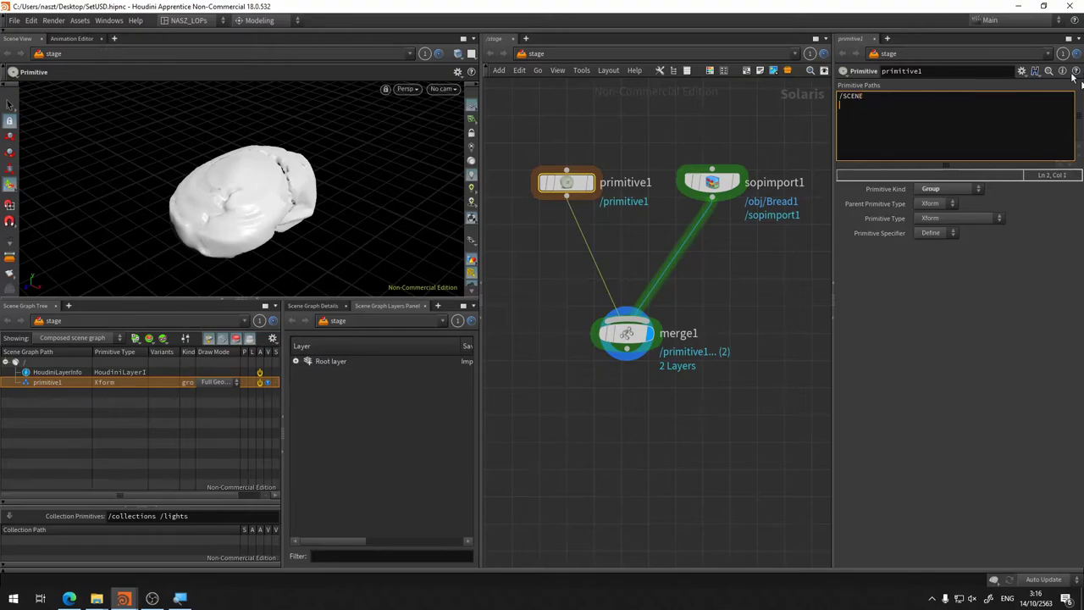
key("BackSpace")
left_click(616, 256)
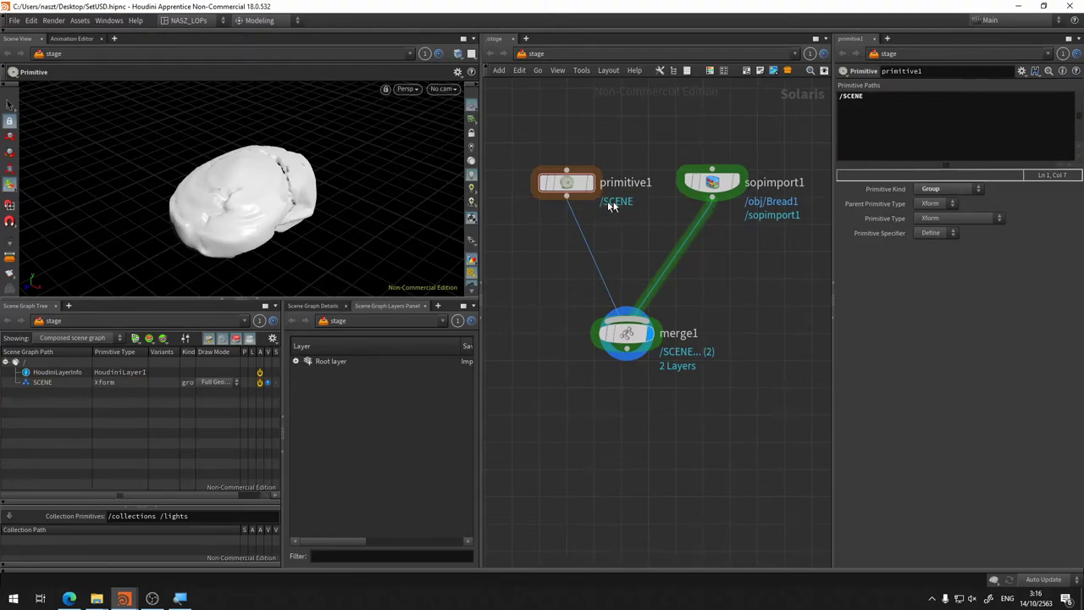
scroll(613, 209, "up", 3)
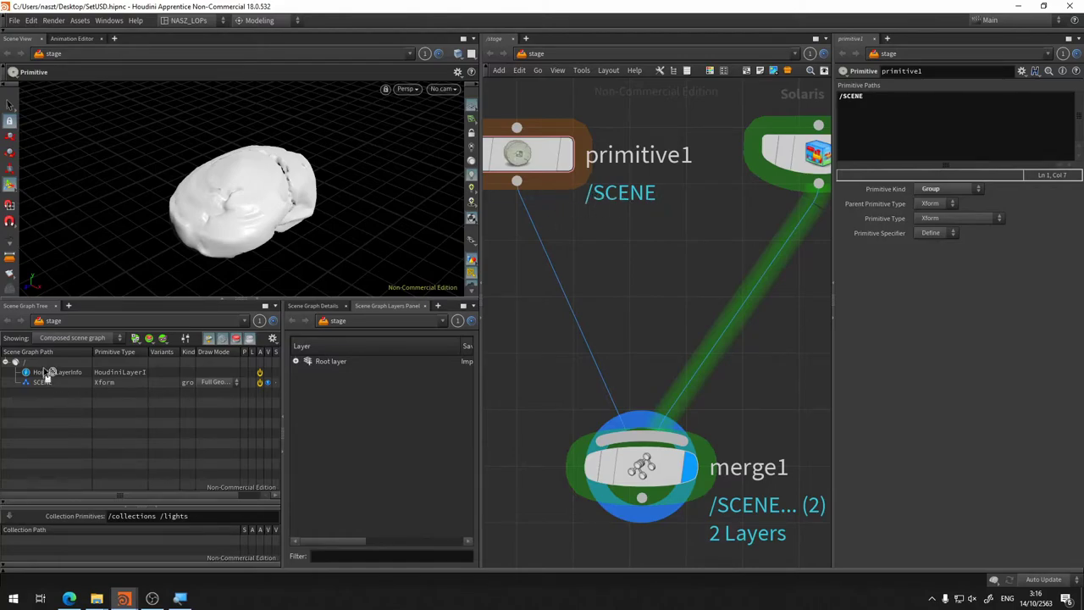
middle_click_drag(674, 226, 577, 200)
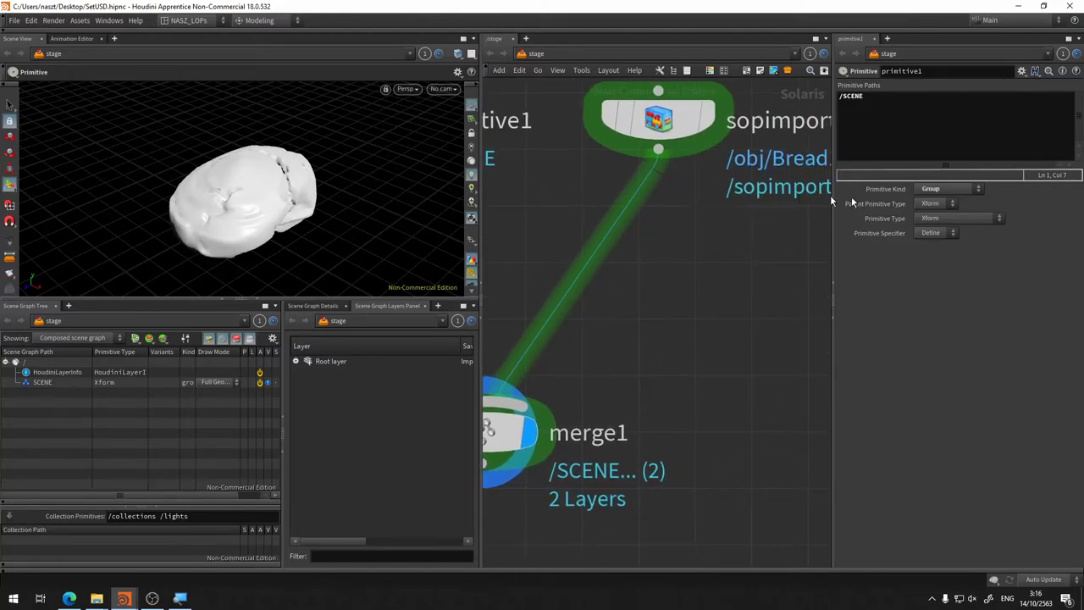
mouse_move(725, 279)
middle_mouse_down()
mouse_move(640, 282)
mouse_move(740, 291)
middle_mouse_up()
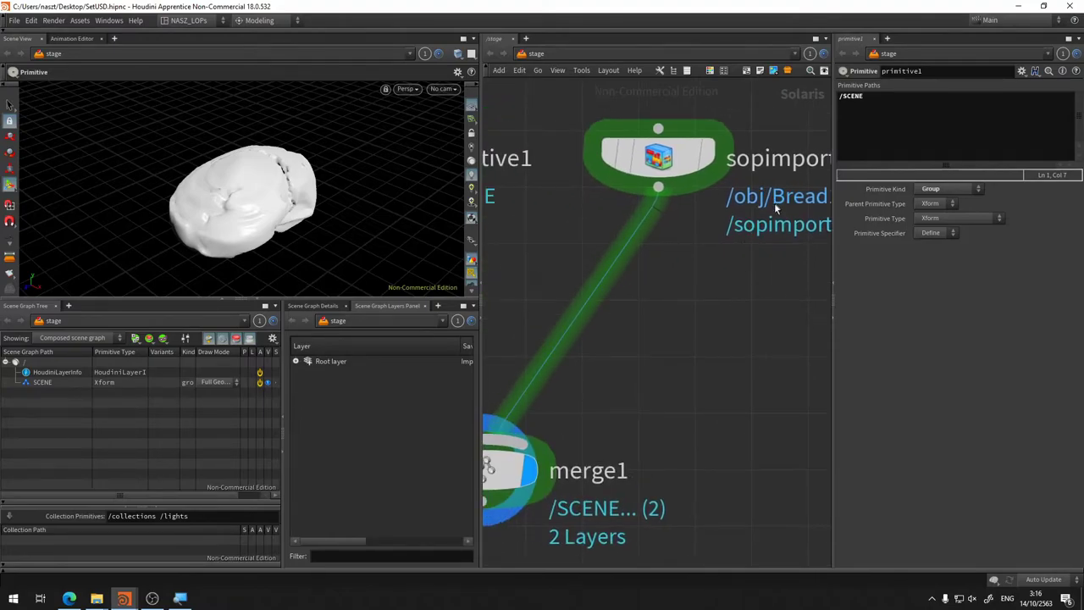
left_click(665, 156)
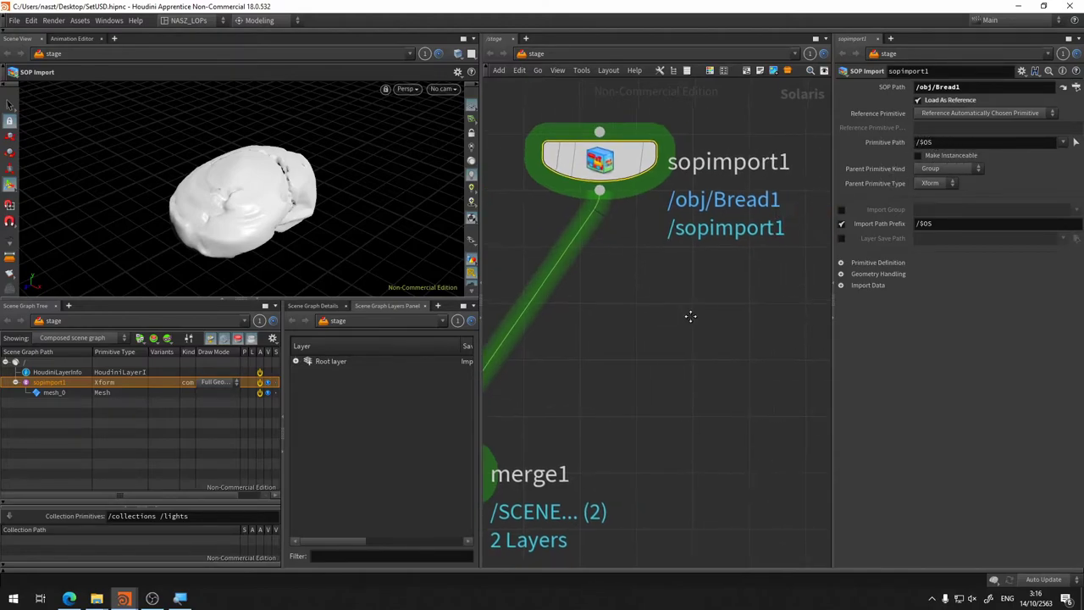
middle_click_drag(749, 311, 689, 315)
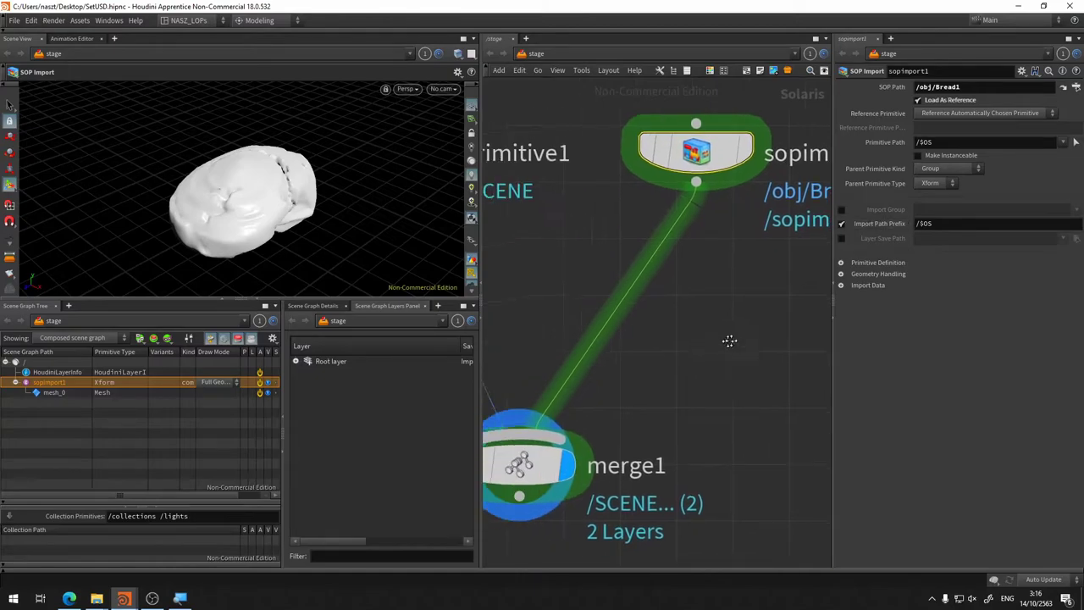
mouse_move(513, 304)
middle_mouse_down()
mouse_move(624, 241)
mouse_move(649, 213)
middle_mouse_up()
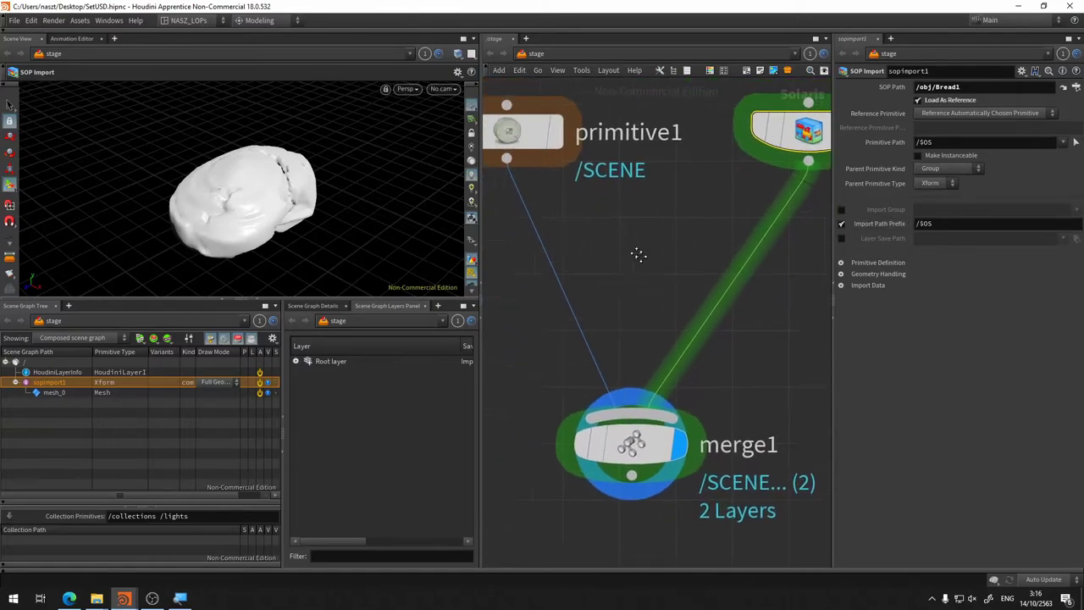
scroll(557, 161, "up", 2)
left_click(557, 161)
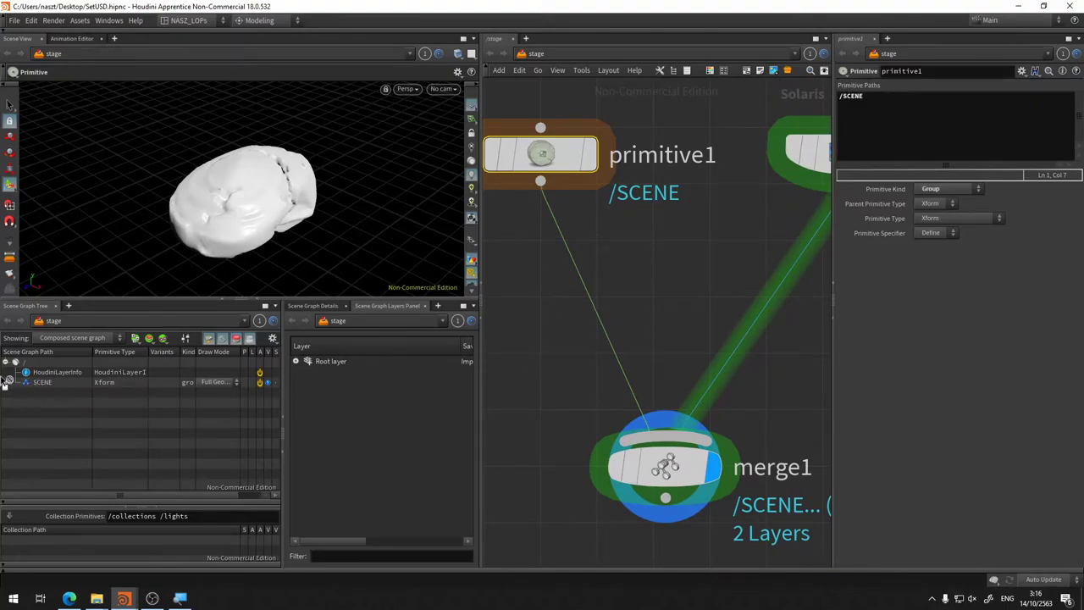
left_click_drag(46, 391, 684, 238)
middle_click_drag(699, 245, 581, 234)
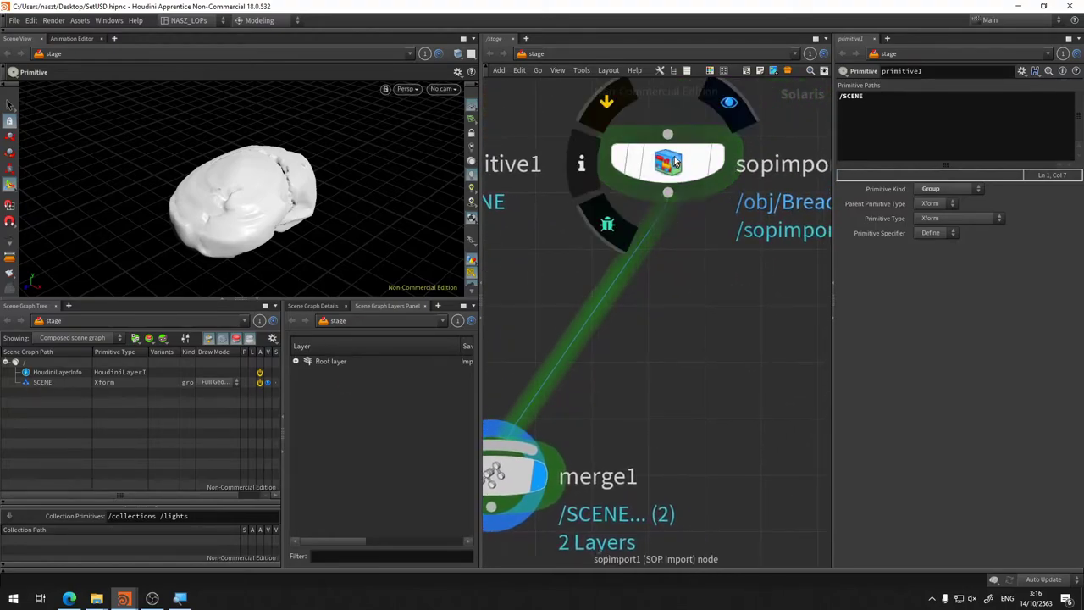
left_click(675, 161)
middle_click_drag(667, 302, 819, 294)
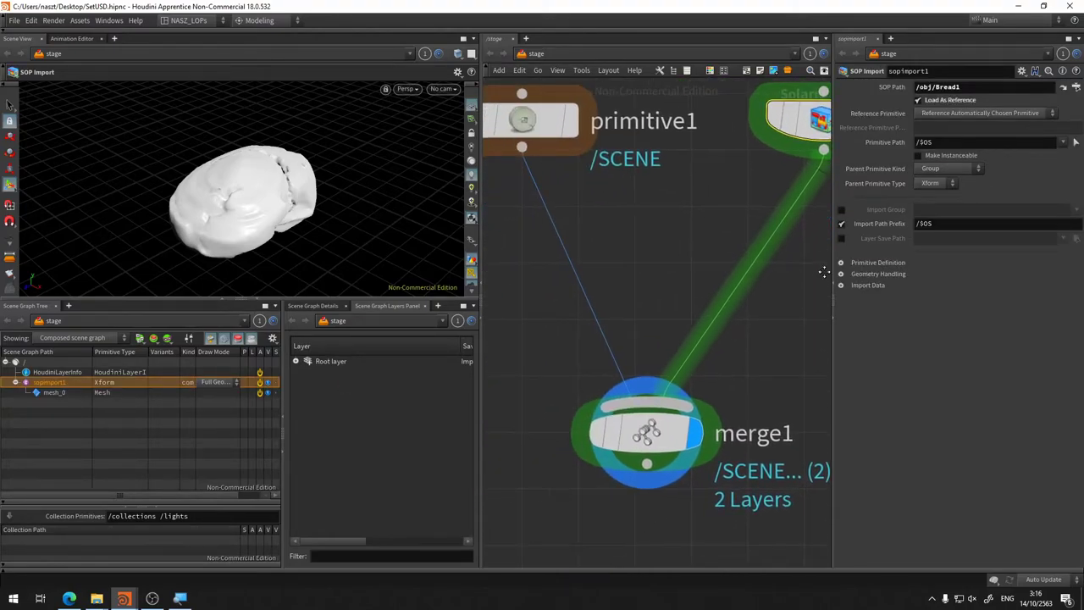
left_click(15, 382)
left_click(15, 382)
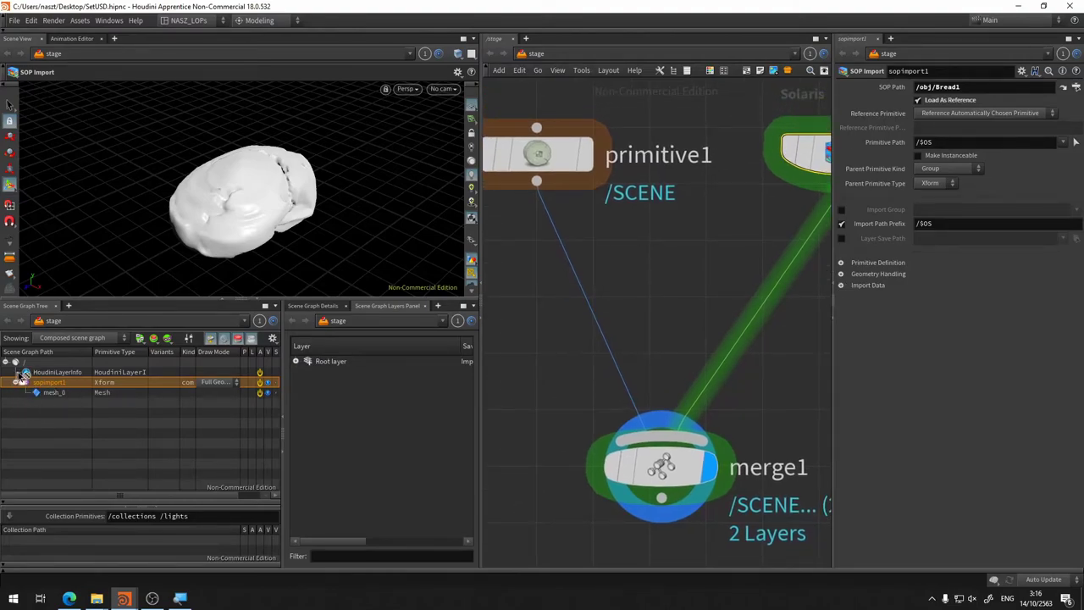
left_click(15, 382)
left_click(669, 463)
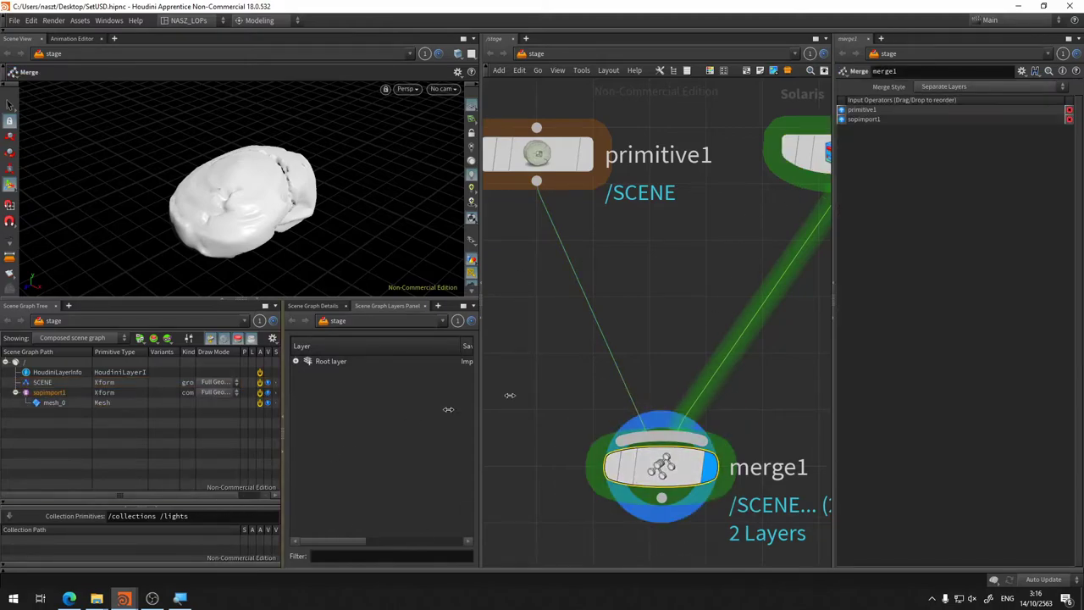
middle_click_drag(769, 242, 672, 240)
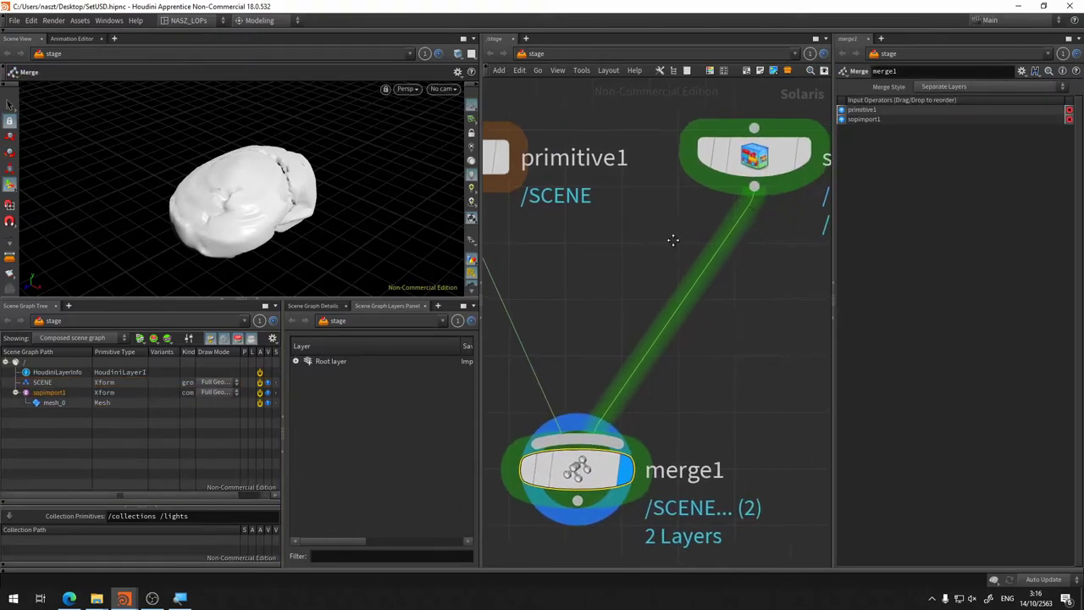
left_click(753, 155)
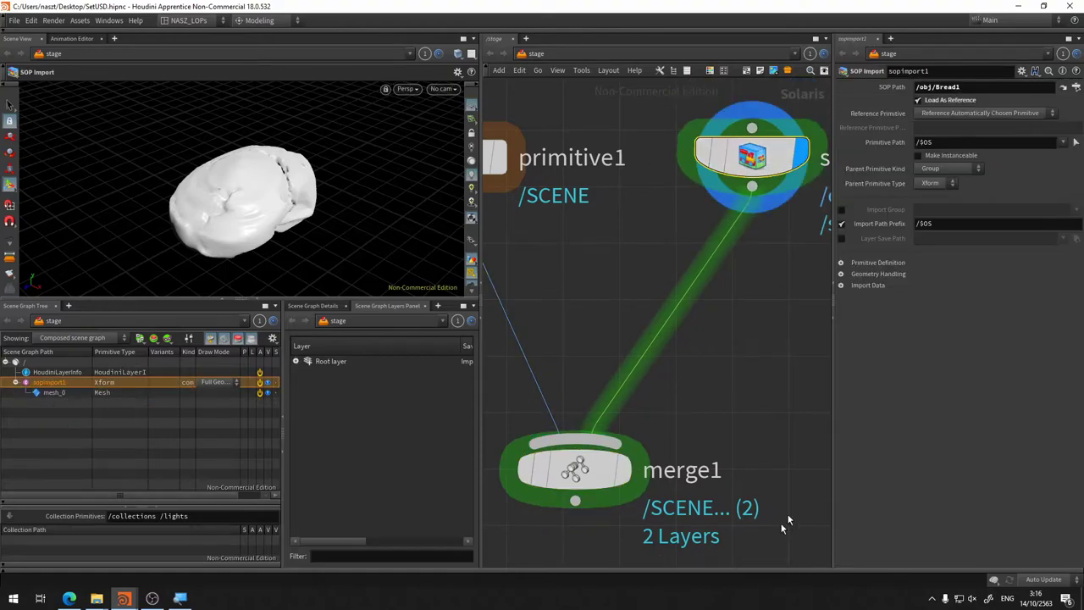
left_click(591, 475)
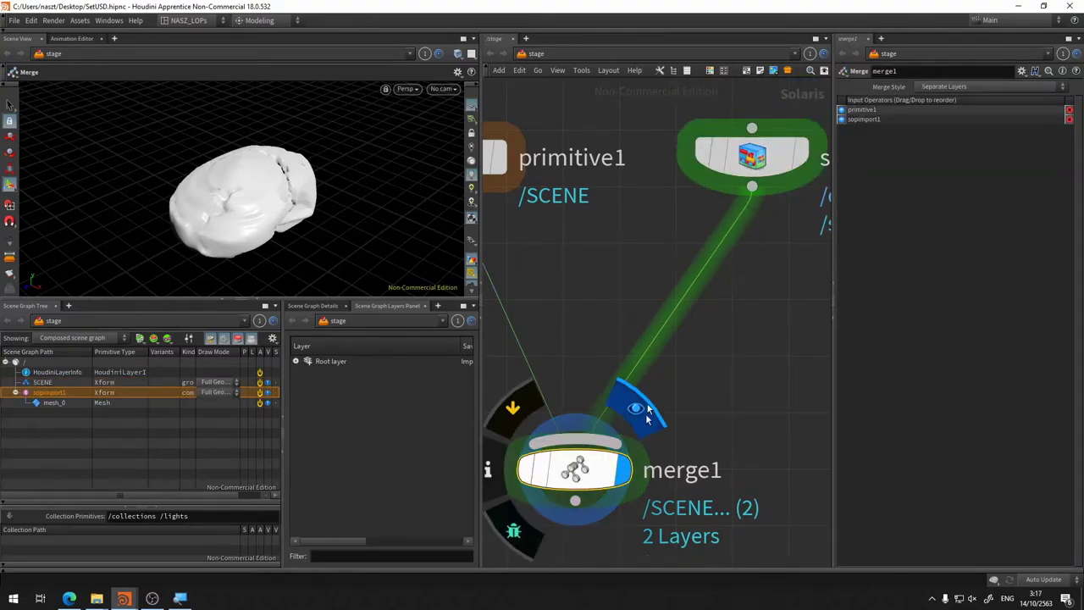
middle_click_drag(598, 290, 676, 272)
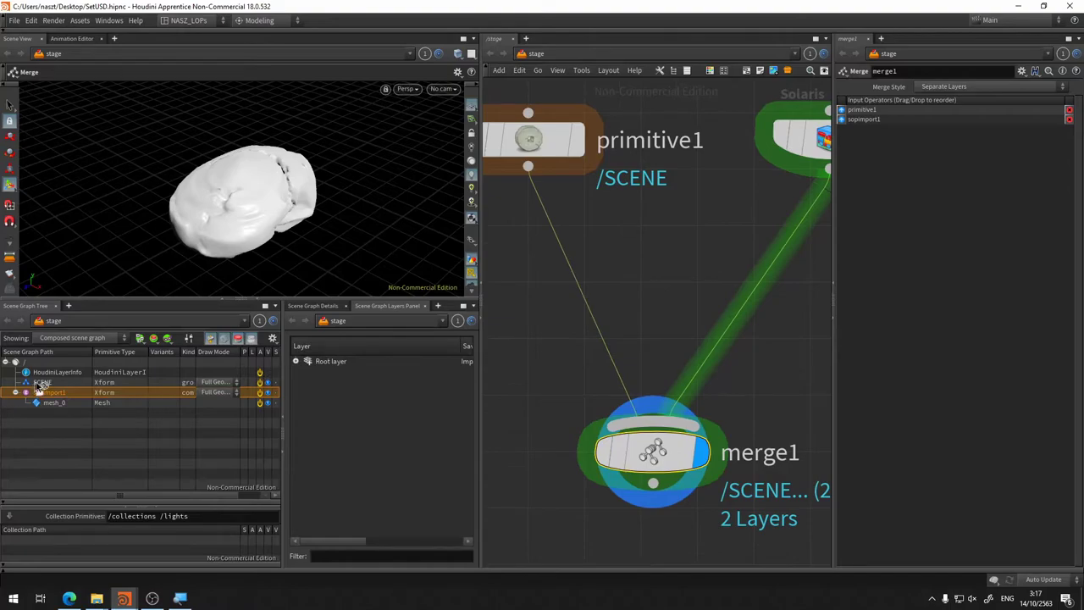
middle_click_drag(583, 237, 667, 269)
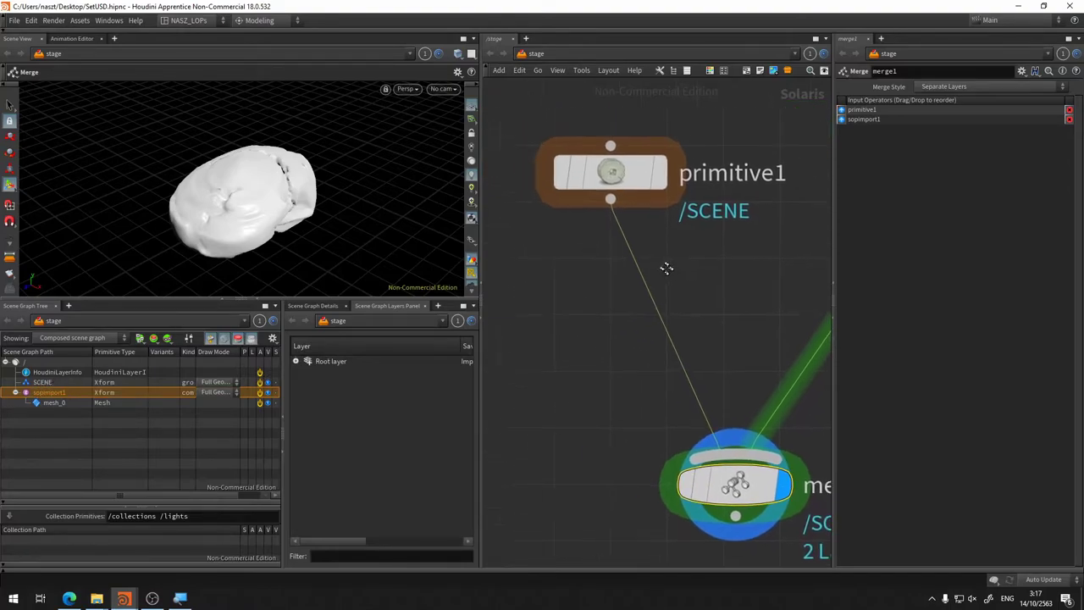
left_click(627, 187)
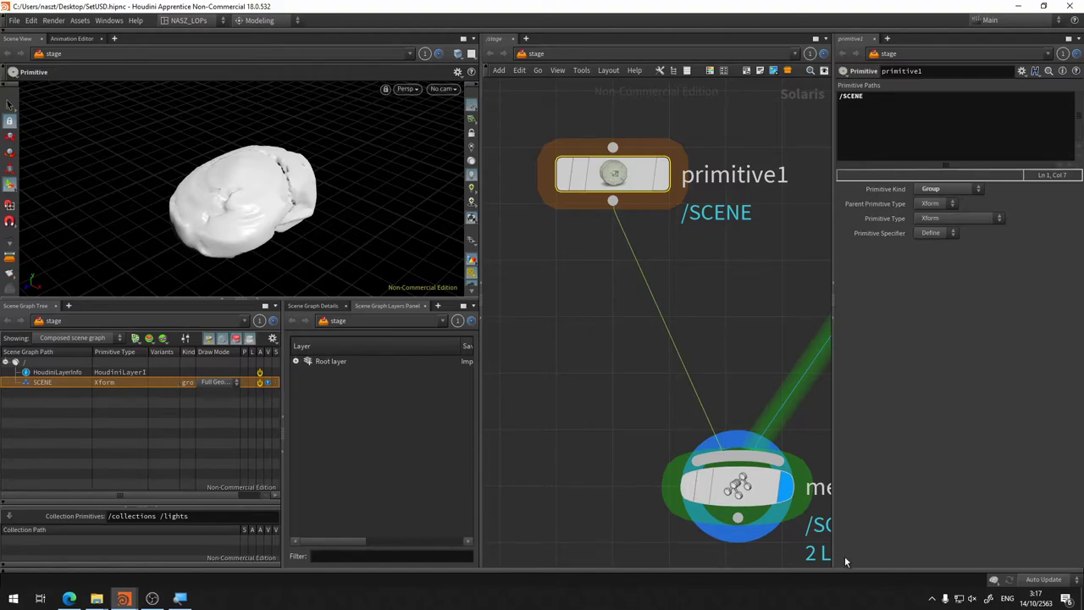
left_click(758, 489)
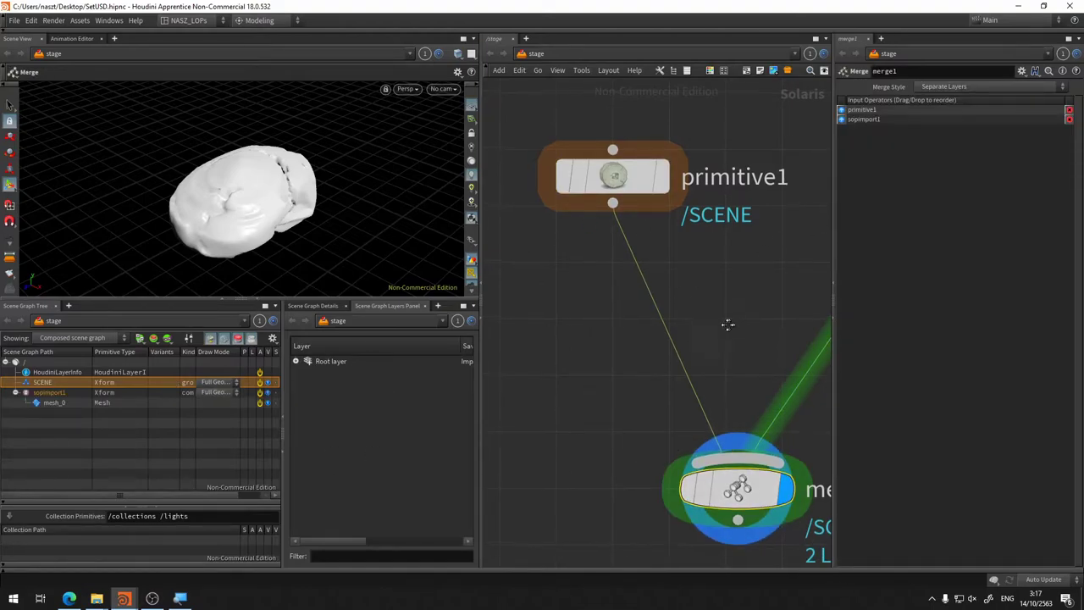
mouse_move(726, 323)
middle_mouse_down()
mouse_move(598, 276)
mouse_move(714, 242)
mouse_move(508, 309)
mouse_move(549, 280)
mouse_move(644, 281)
mouse_move(411, 293)
middle_mouse_up()
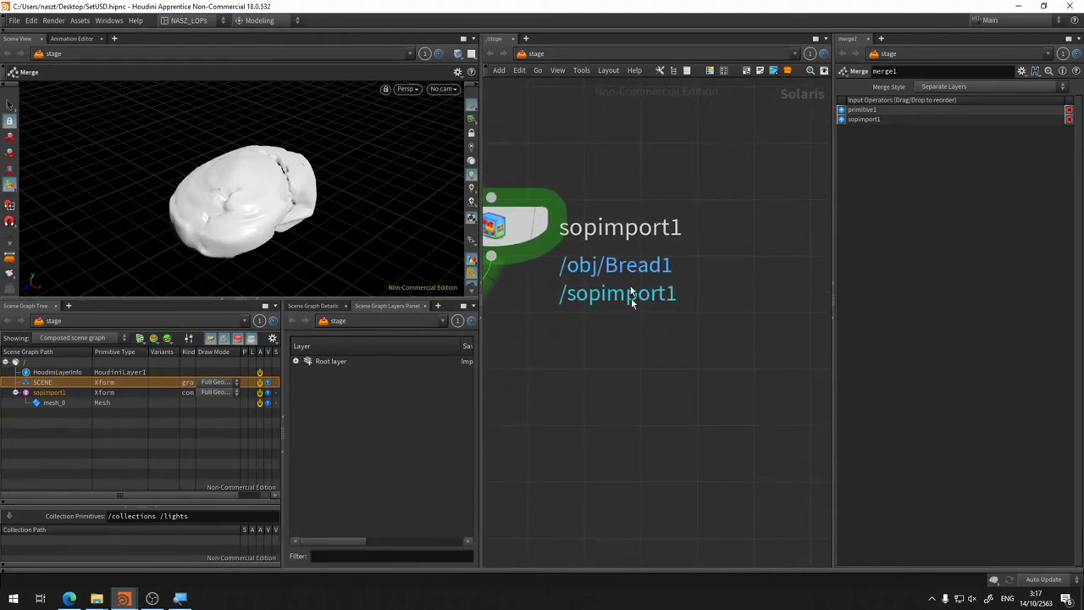
middle_click_drag(531, 369, 596, 405)
left_click(582, 279)
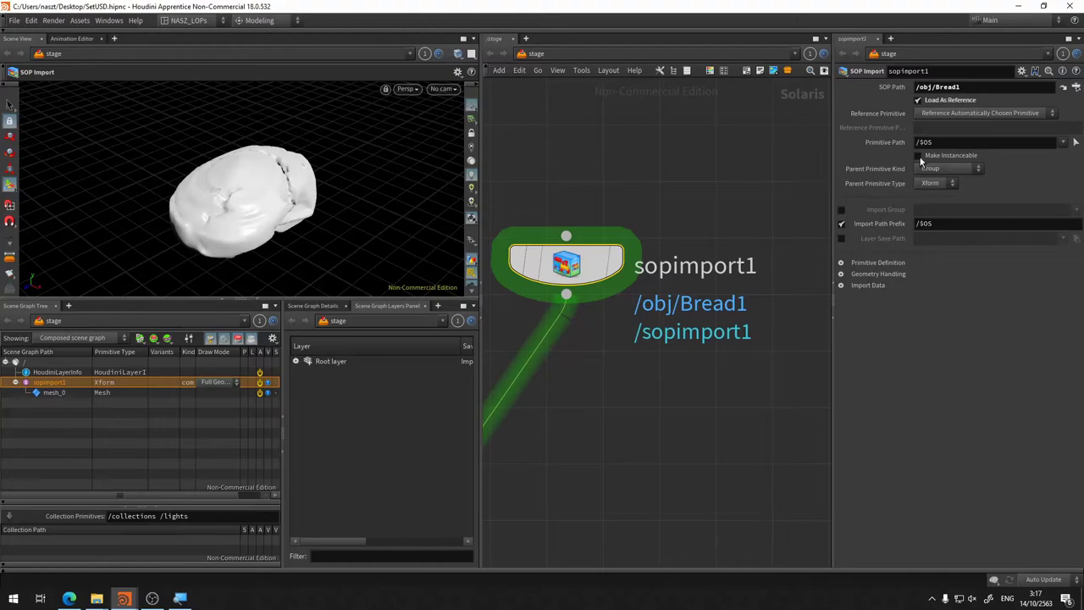
Step: Set sopimport1's Primitive Path to /Bread1 and expand Bread1 to reveal mesh_0
double_click(921, 141)
type("/Bread1")
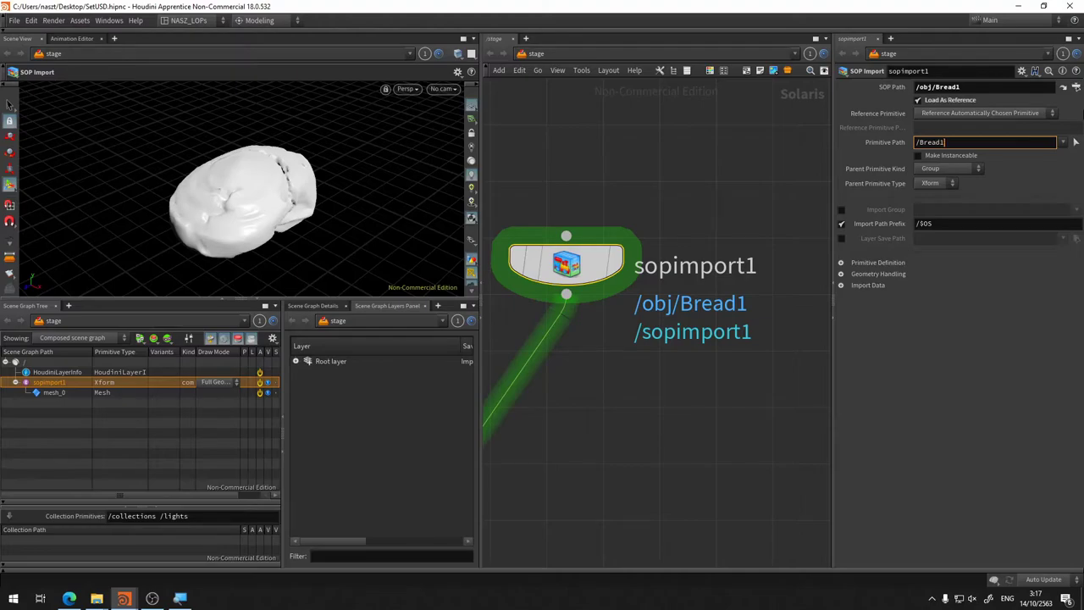
key("Return")
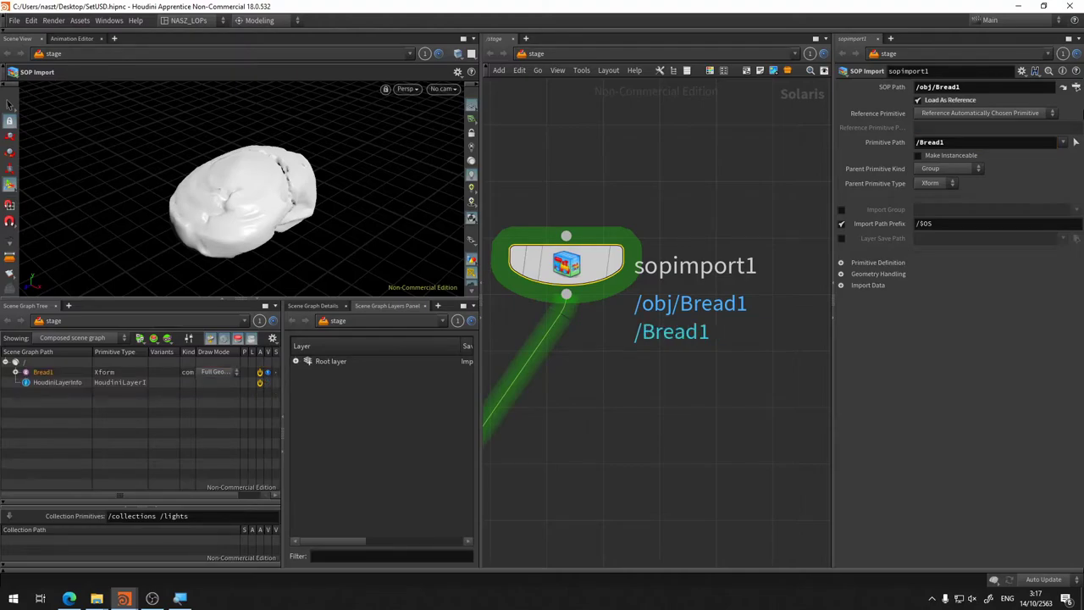
left_click(15, 372)
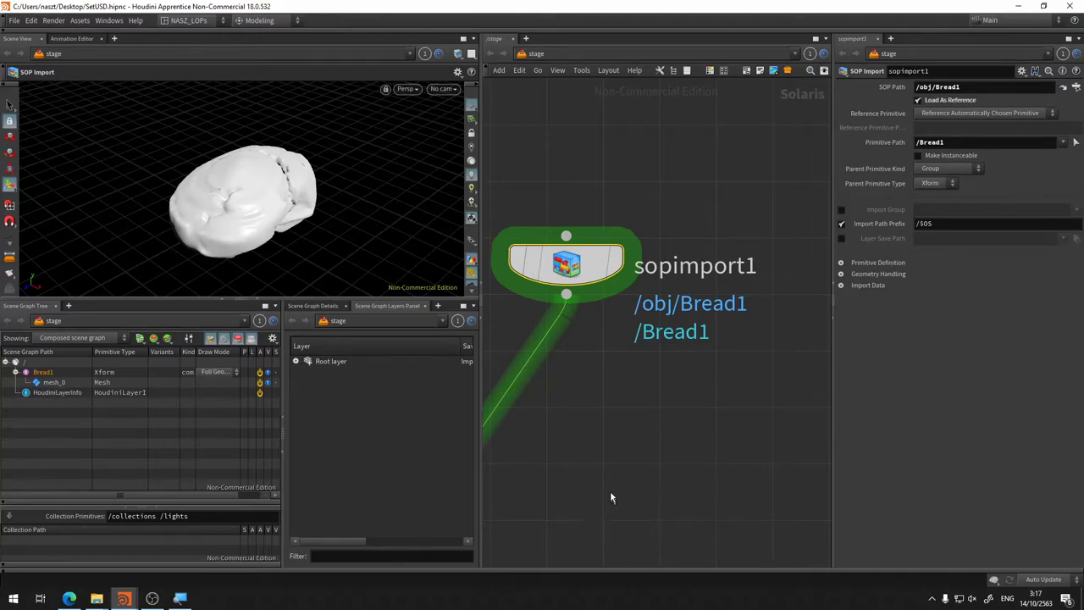
mouse_move(649, 412)
middle_mouse_down()
mouse_move(767, 305)
mouse_move(610, 474)
middle_mouse_up()
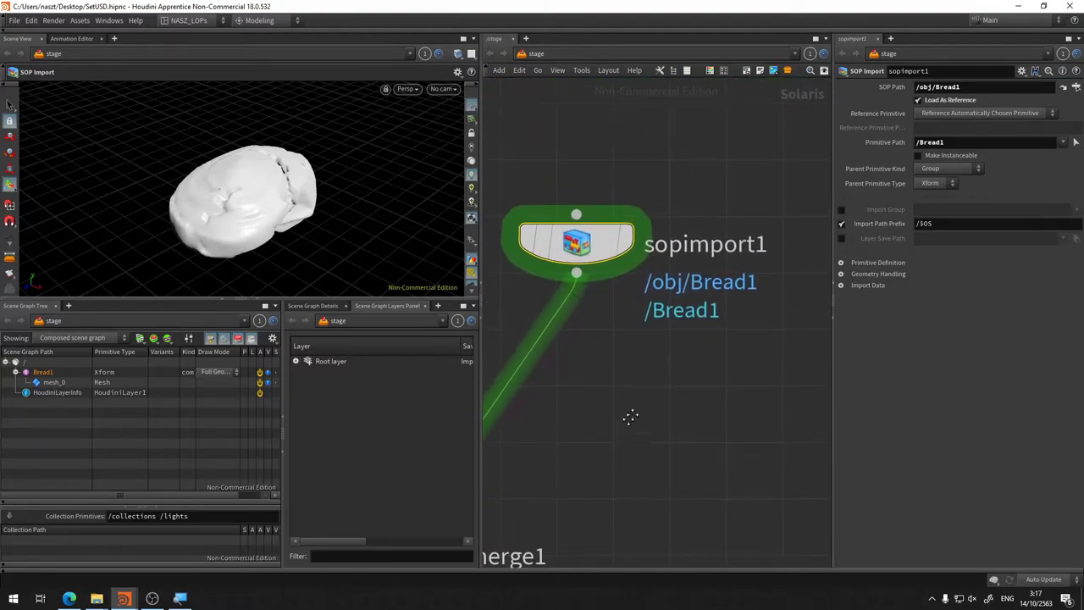
middle_click_drag(627, 418, 702, 352)
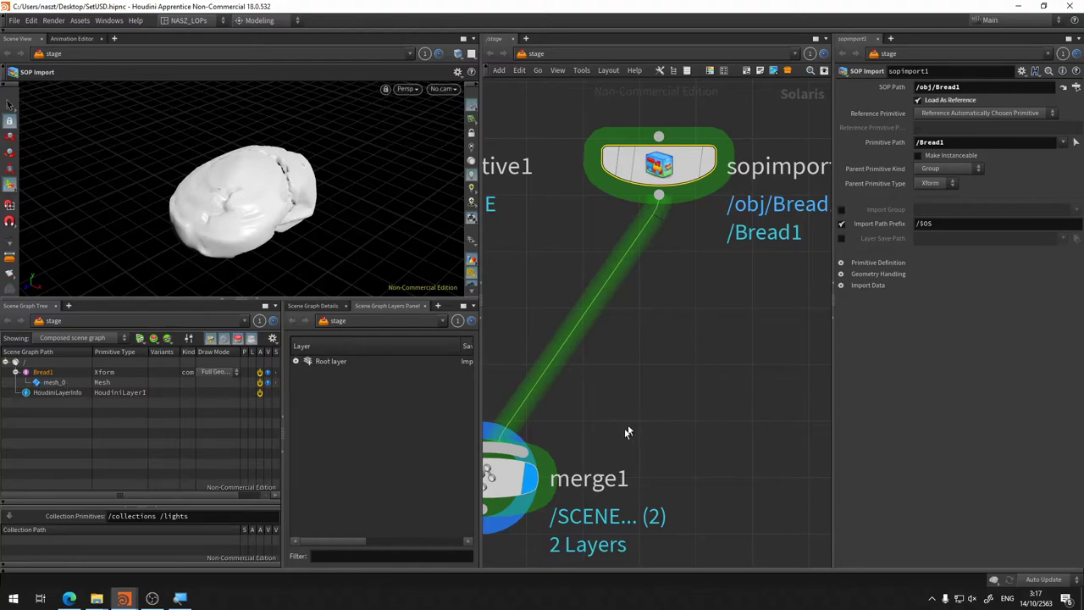
middle_click_drag(651, 388, 686, 368)
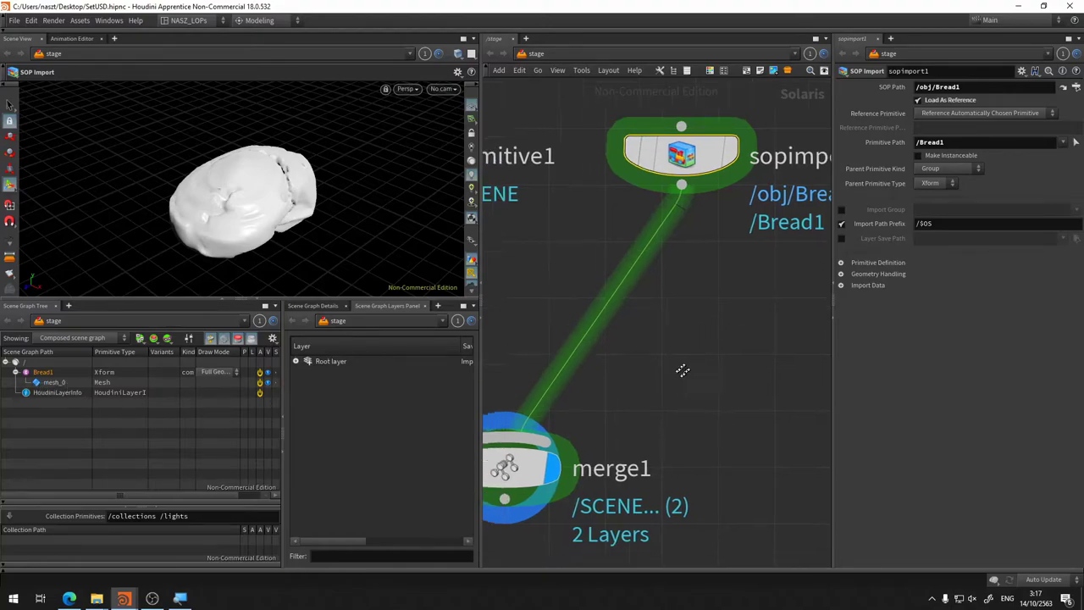
Step: Go to the /obj network and enter the Bread1 geometry node
left_click(544, 54)
left_click(558, 101)
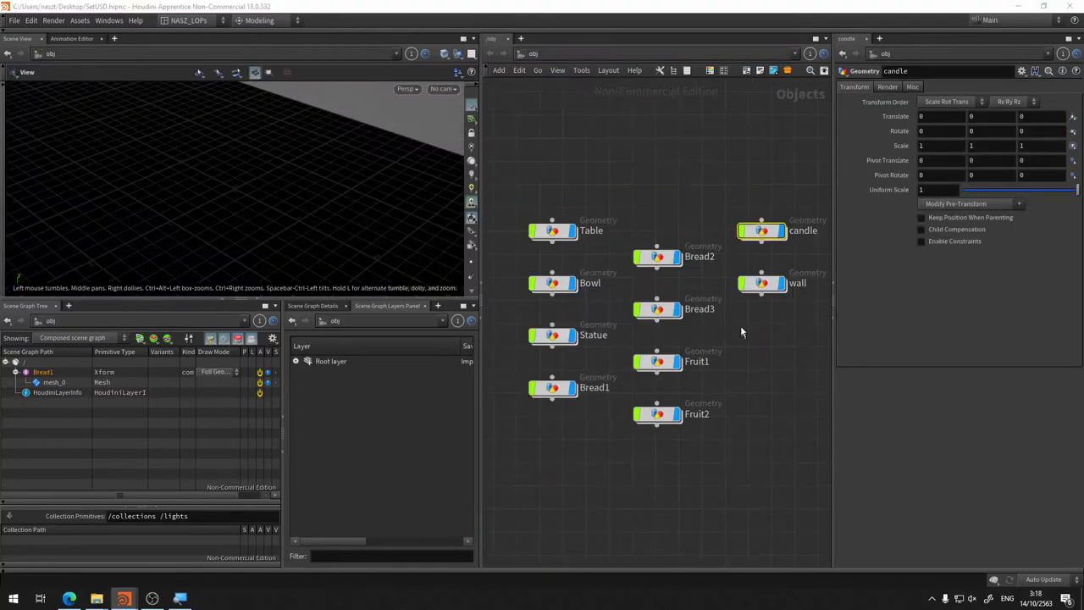
middle_click_drag(675, 119, 732, 138)
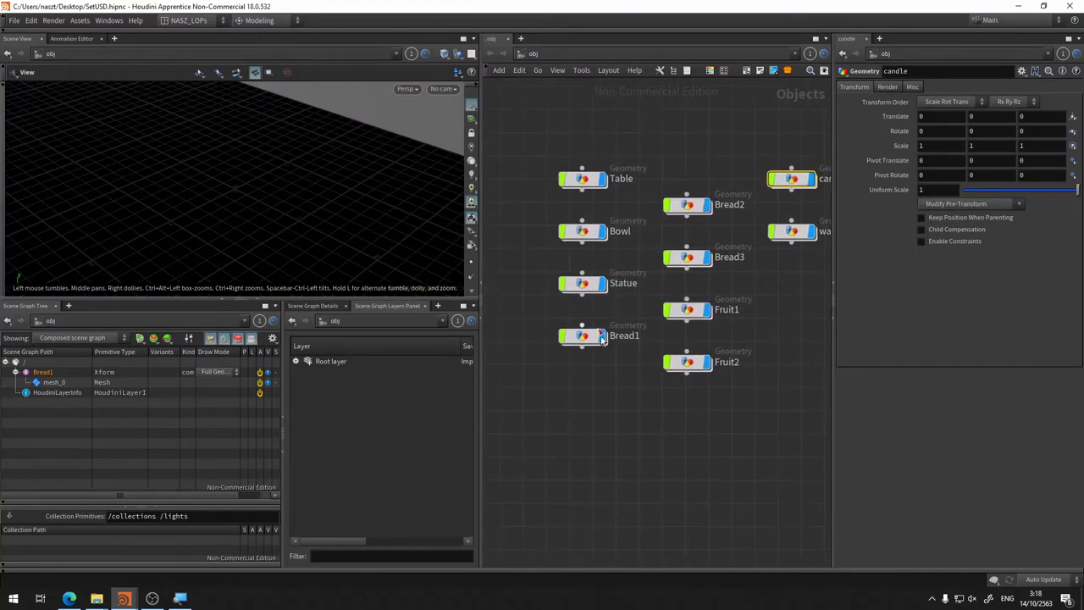
left_click(586, 338)
double_click(586, 339)
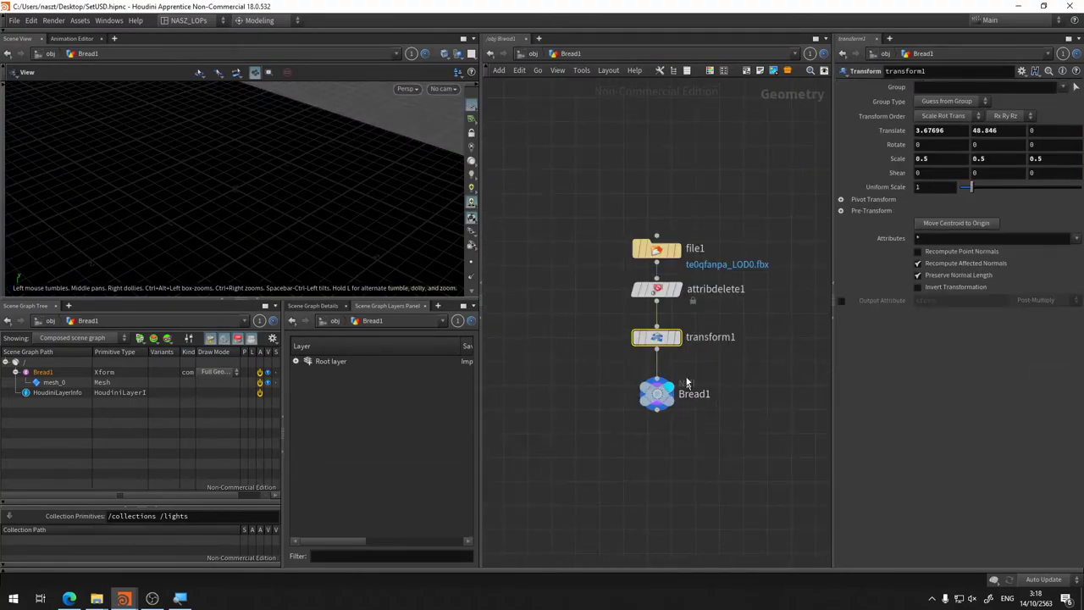
Step: Move the Bread1 null further down to leave space below transform1
scroll(686, 383, "up", 3)
scroll(726, 447, "down", 3)
scroll(720, 361, "up", 2)
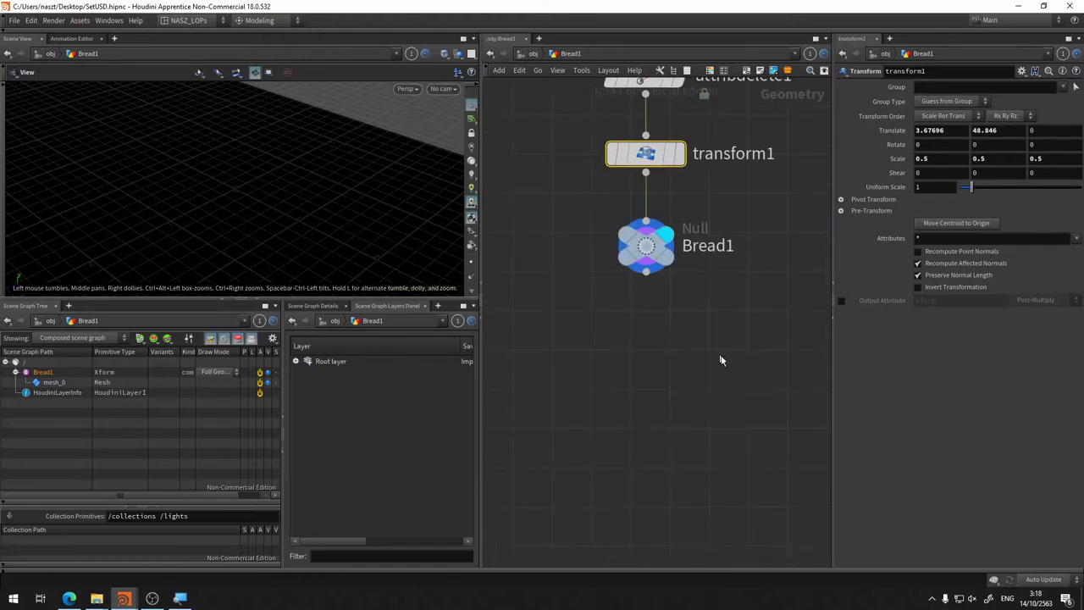
left_click_drag(646, 247, 650, 410)
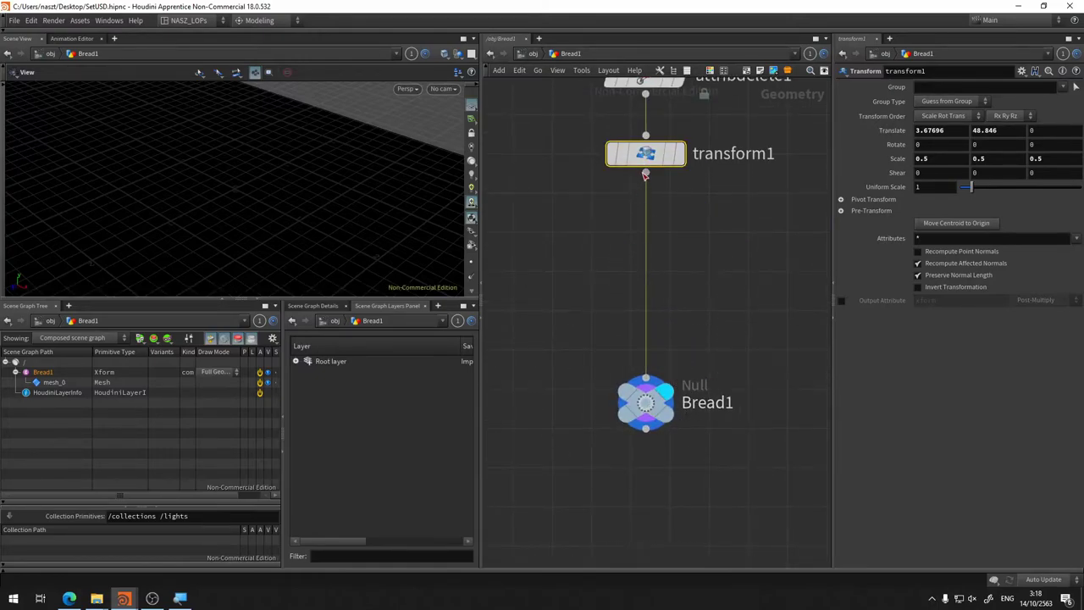
Step: Insert a Name SOP between transform1 and the Bread1 null that names the mesh Bread1
left_click(645, 175)
type("name")
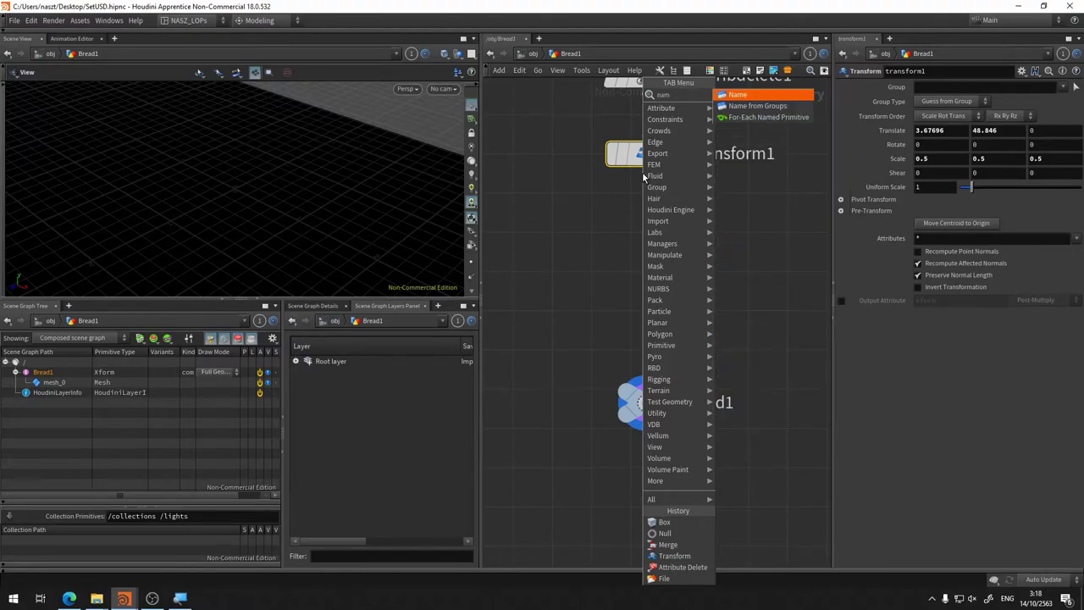
left_click(761, 95)
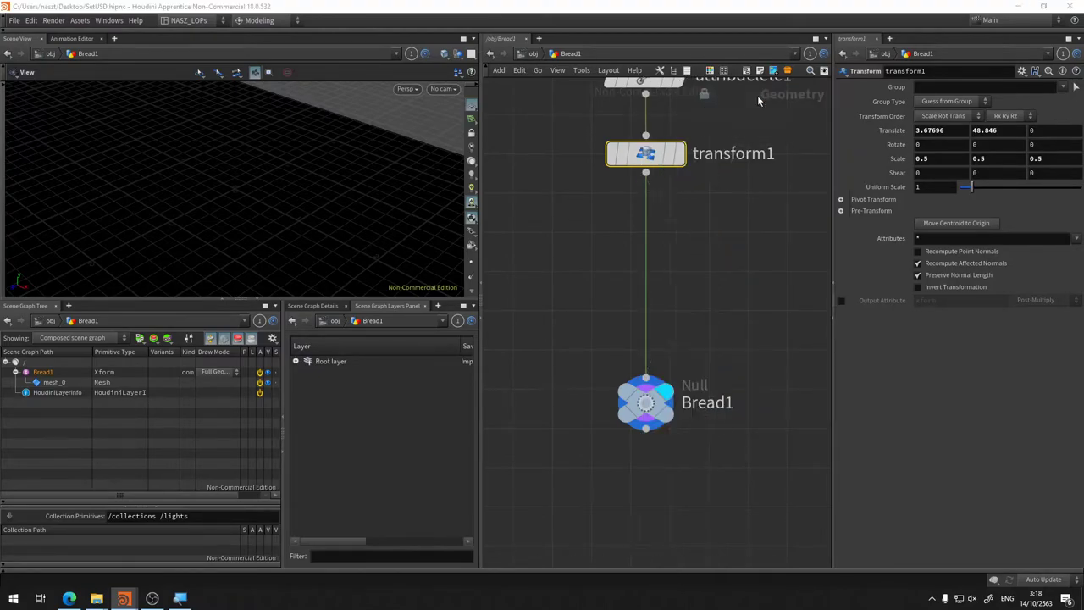
left_click(647, 262)
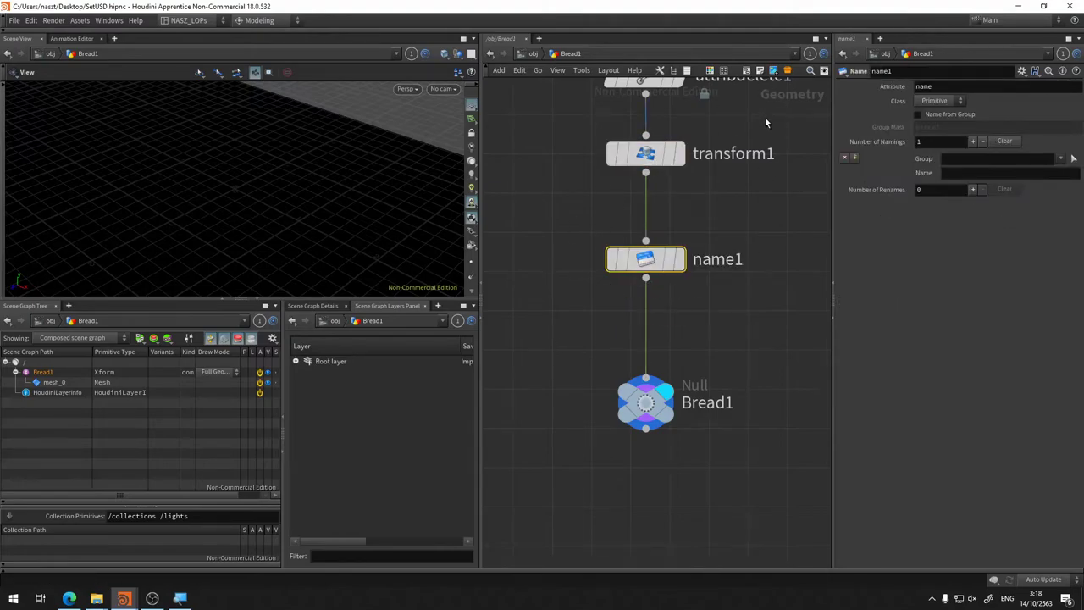
double_click(962, 84)
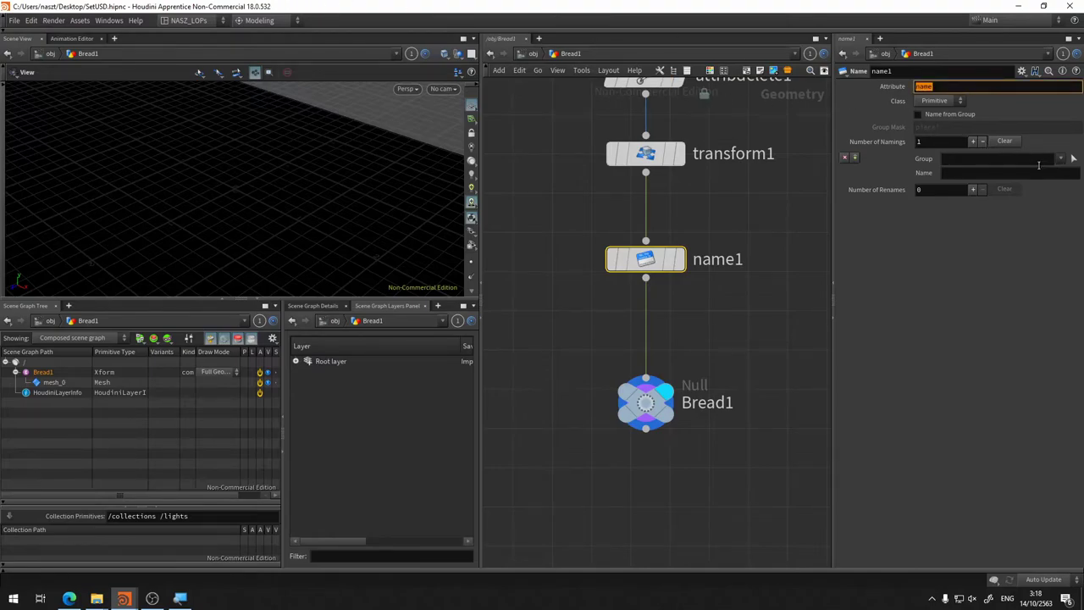
left_click(1001, 173)
type("Bread1")
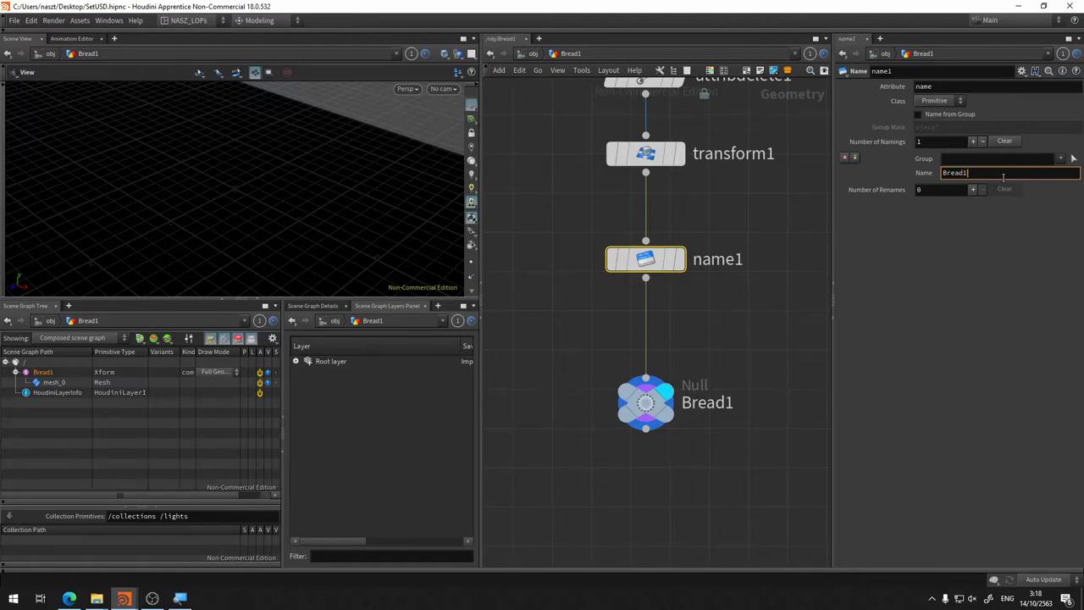
key("Return")
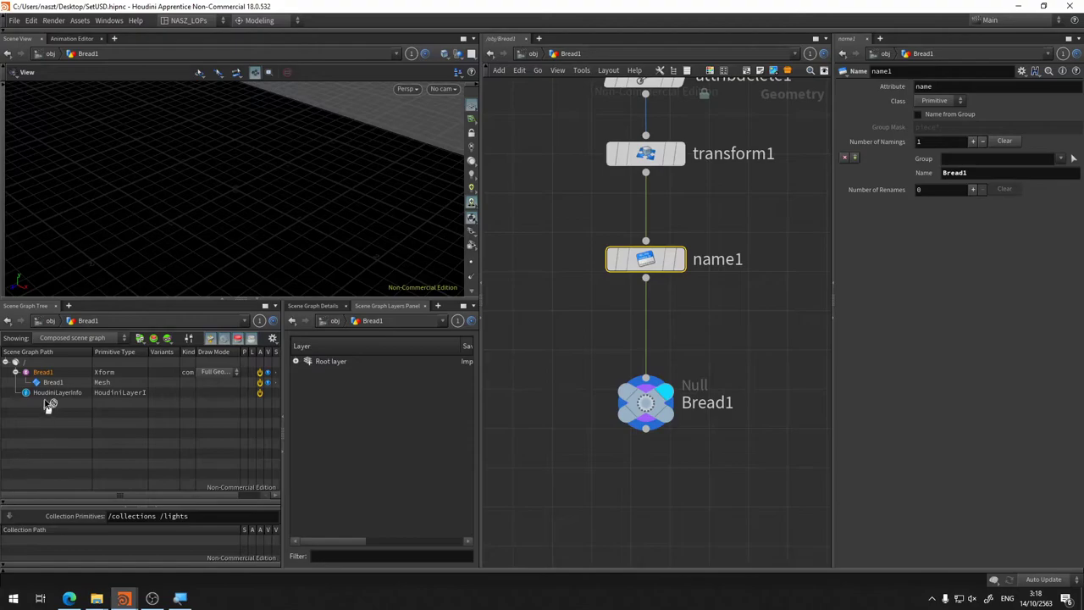
Step: Switch to the /stage network with sopimport1 and merge1, and widen the Scene Graph Kind column
left_click(533, 53)
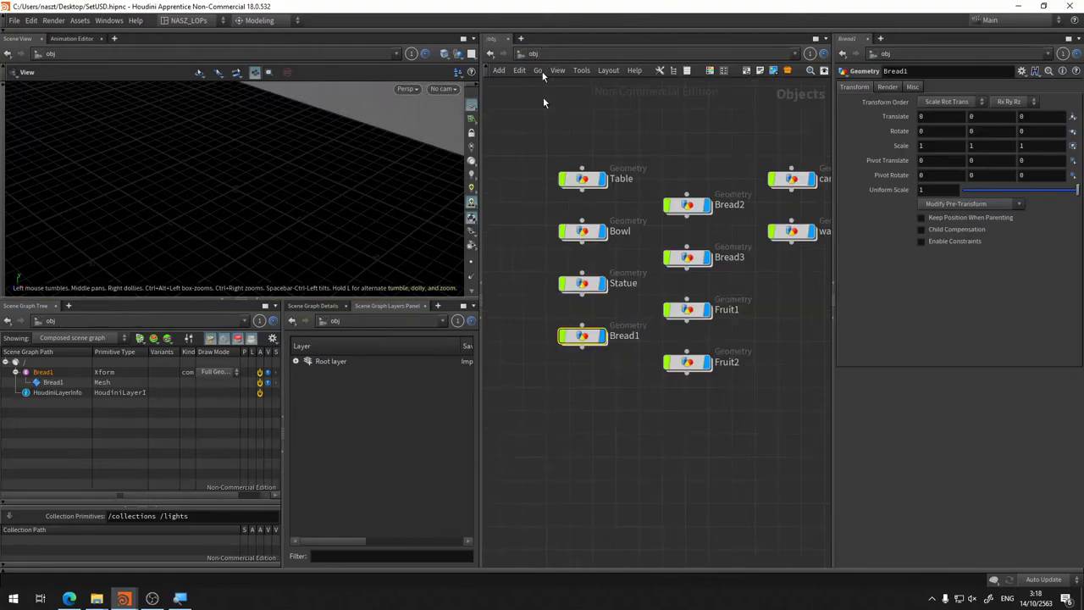
left_click(593, 53)
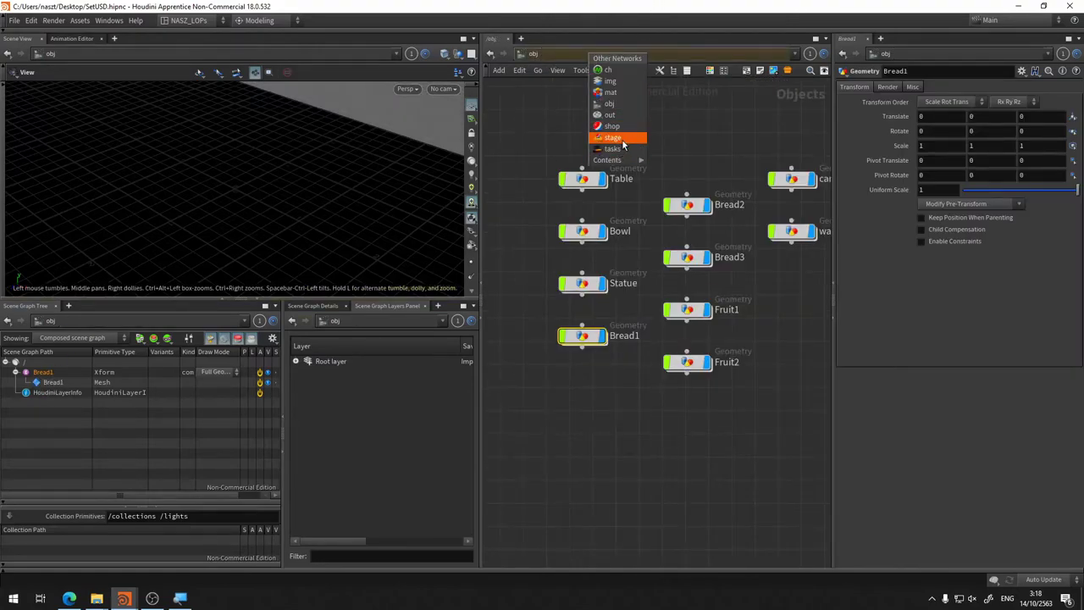
left_click(618, 138)
middle_click_drag(709, 313, 590, 343)
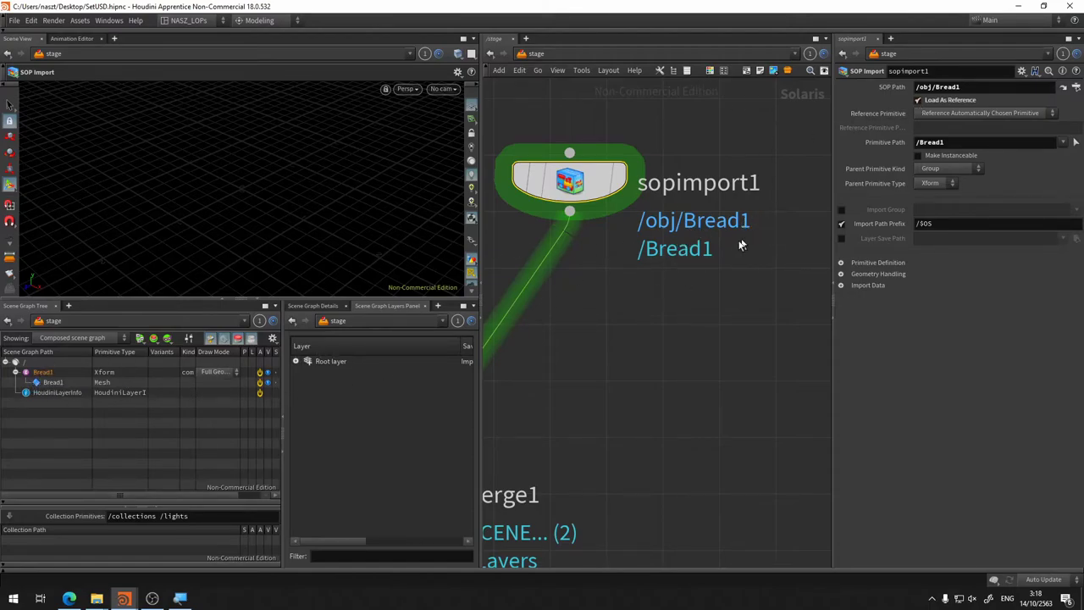
middle_click_drag(626, 363, 657, 354)
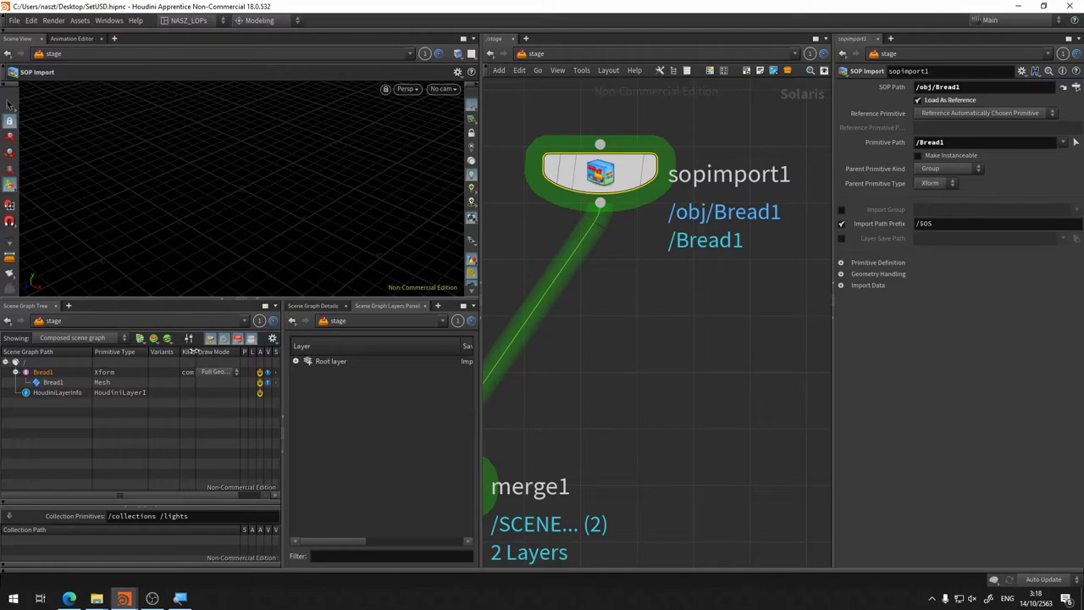
left_click_drag(193, 350, 221, 352)
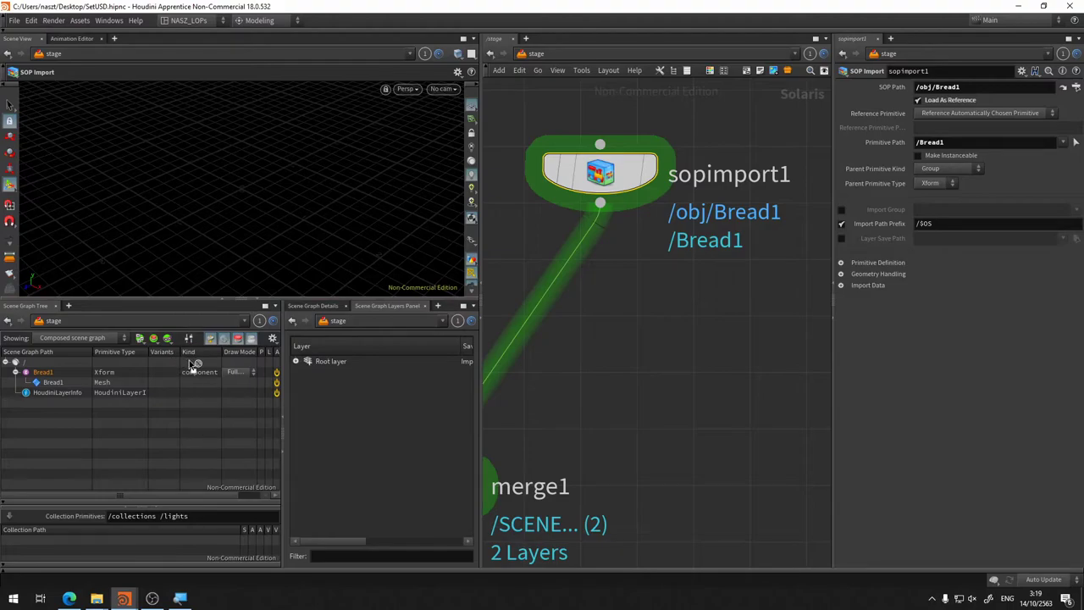
Step: Select primitive1 and browse its Primitive Kind options, keeping Group
middle_click_drag(581, 367, 684, 341)
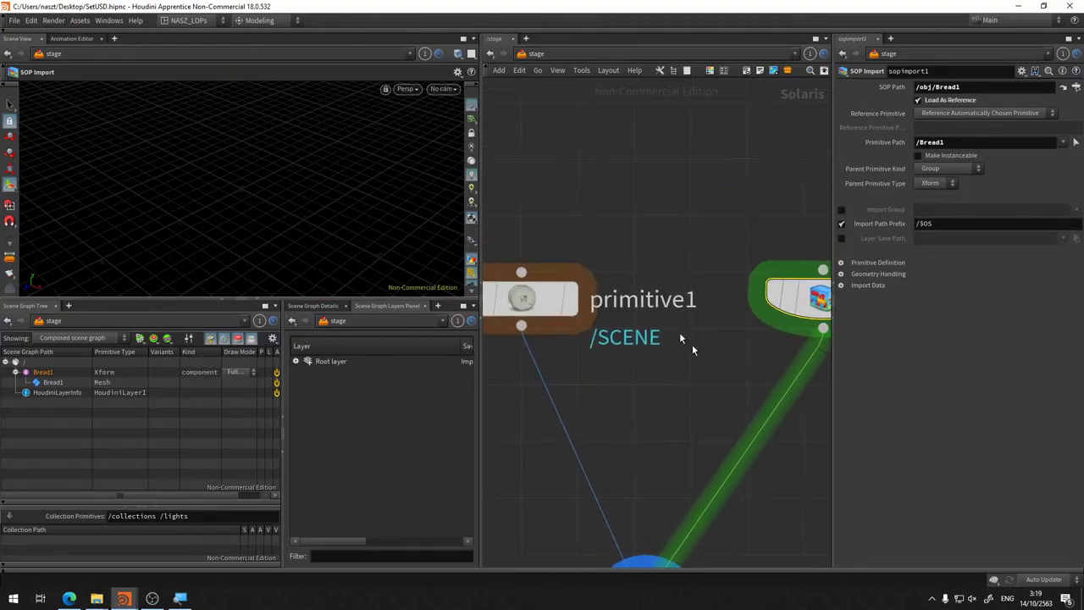
left_click(526, 309)
left_click(955, 188)
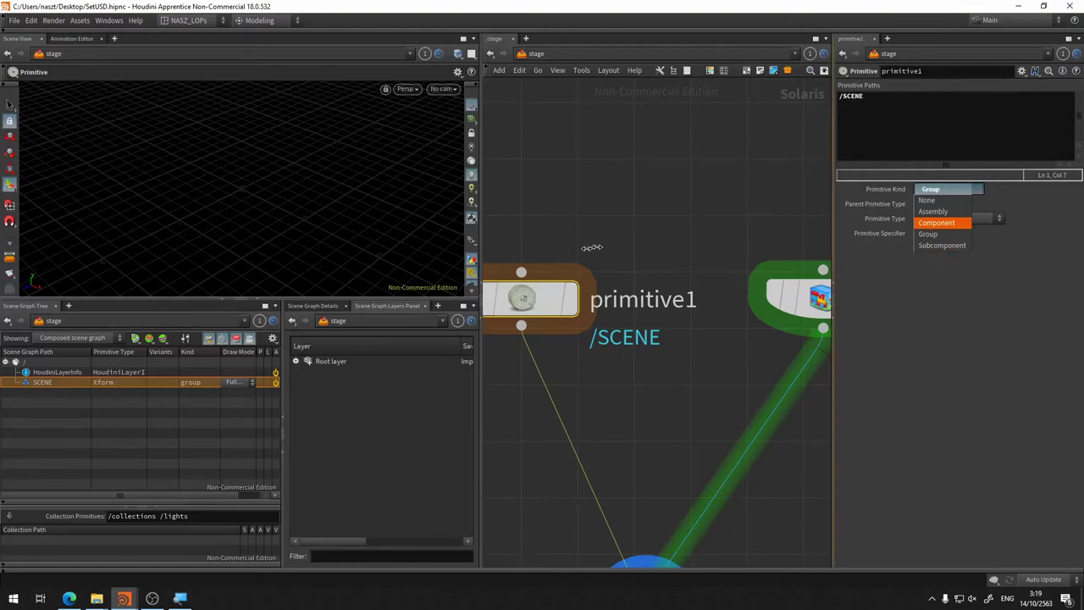
key("Escape")
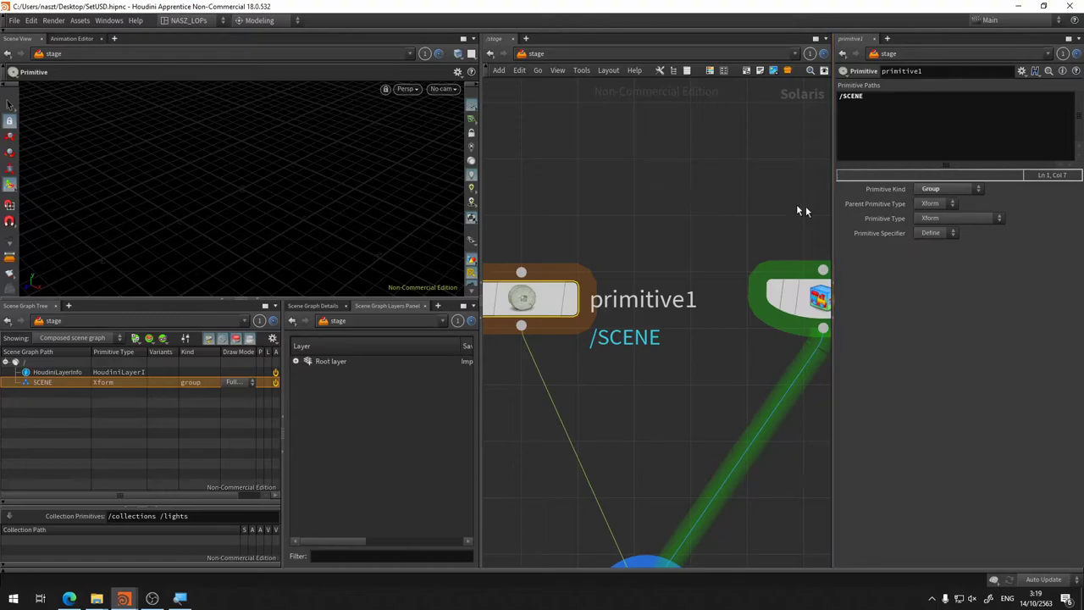
middle_click_drag(705, 185, 682, 136)
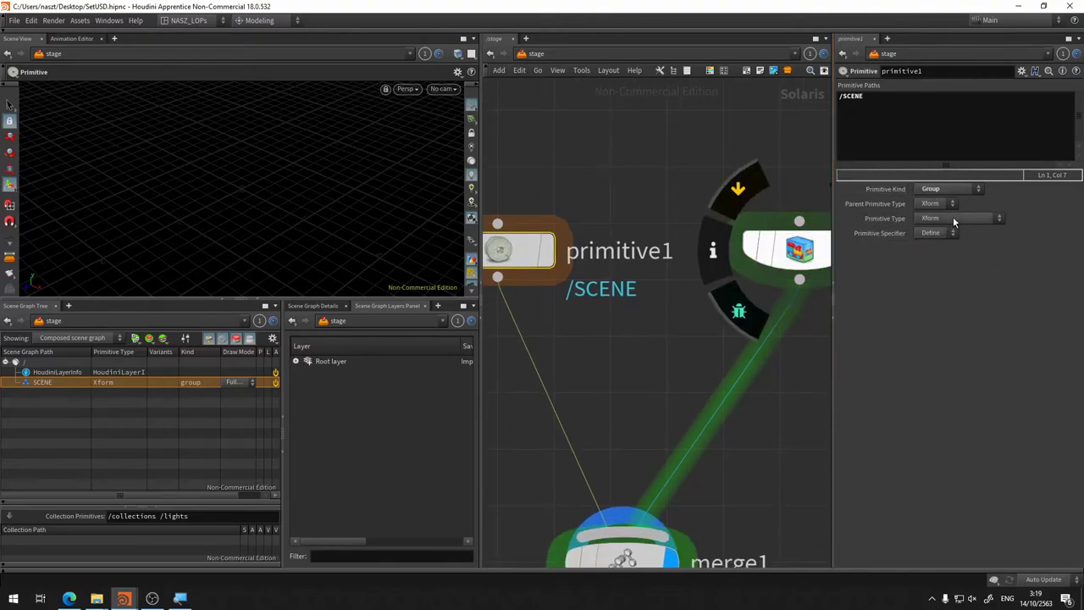
left_click(946, 188)
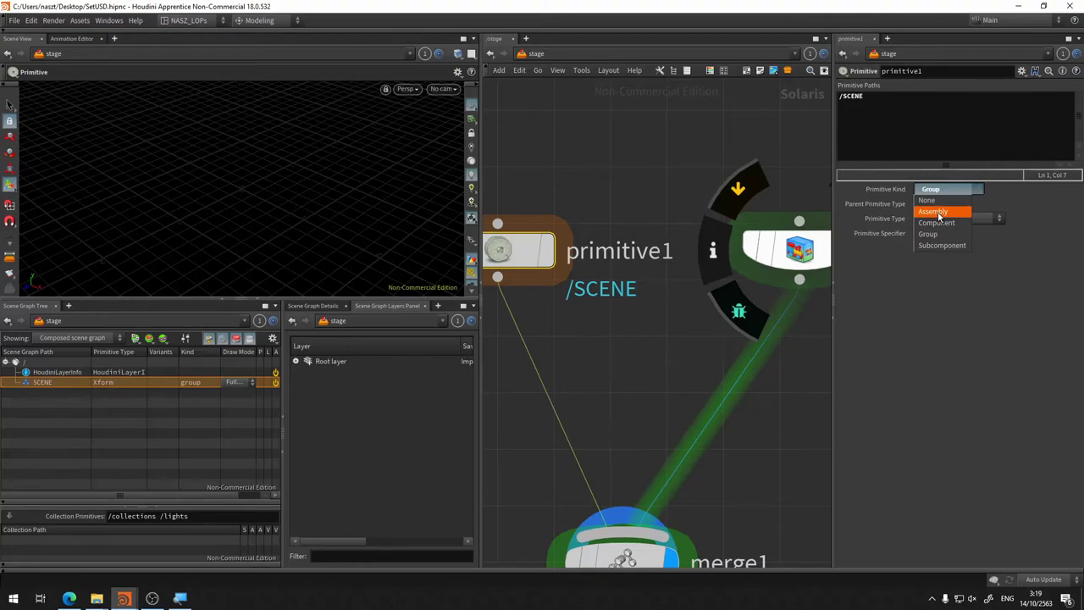
left_click(1026, 243)
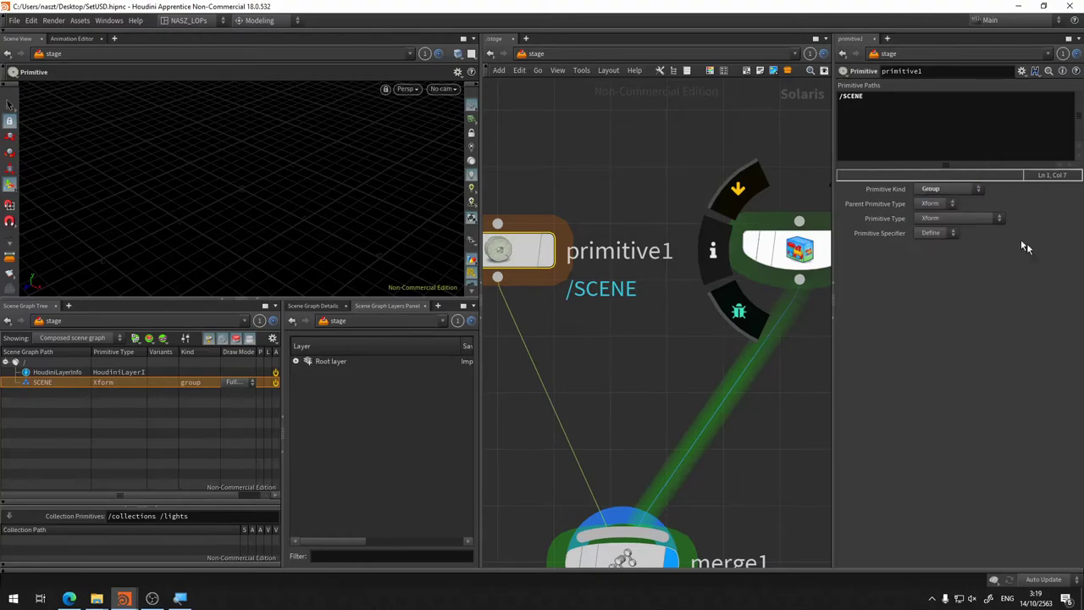
Step: Browse the Primitive Type list and leave the type as Xform
left_click(997, 219)
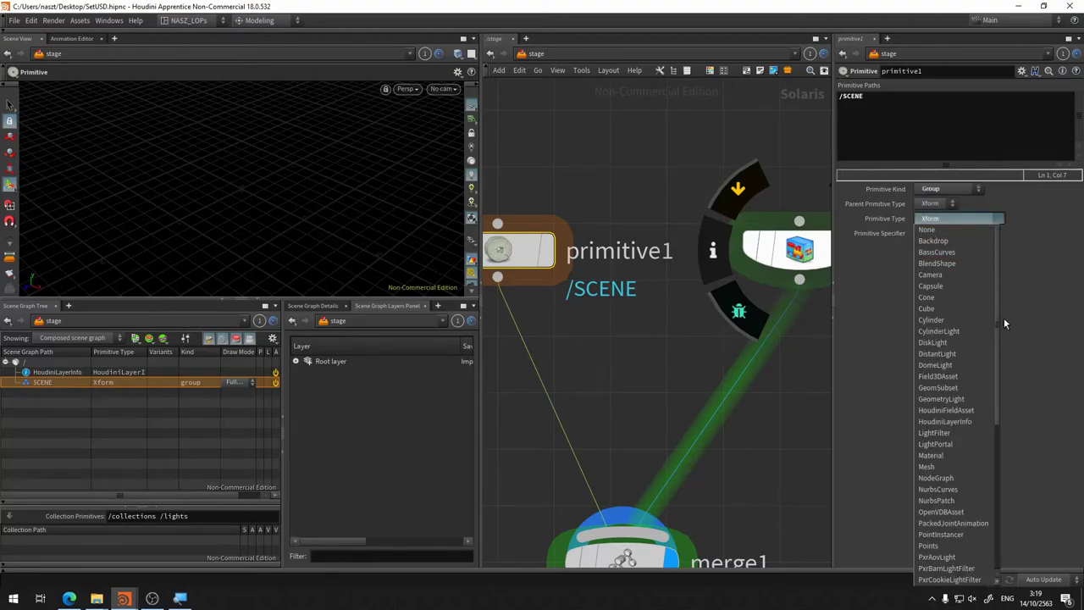
scroll(997, 321, "down", 2)
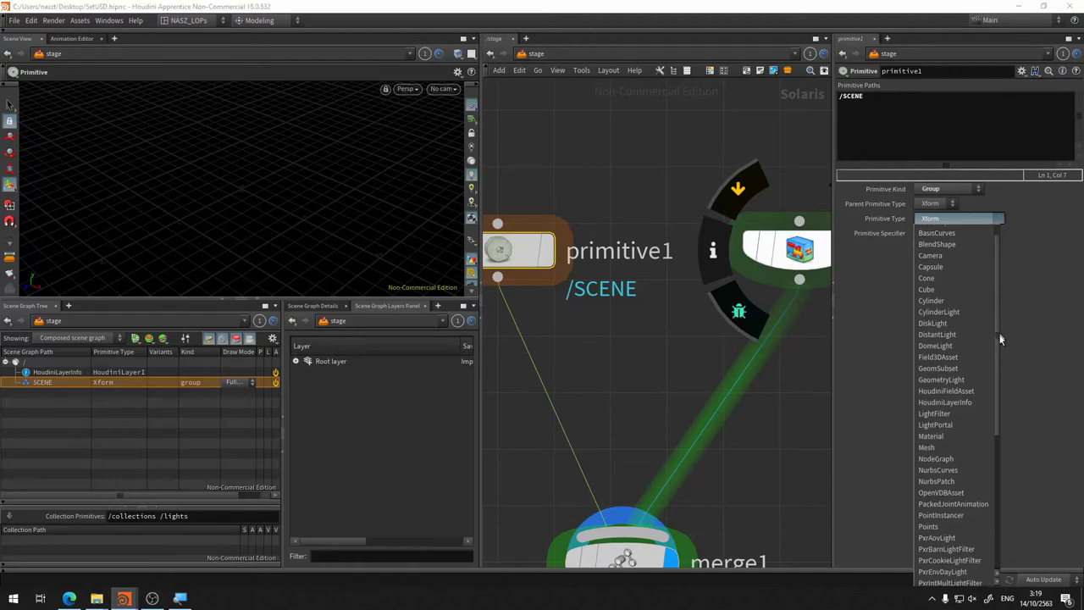
left_click(1010, 519)
left_click(983, 218)
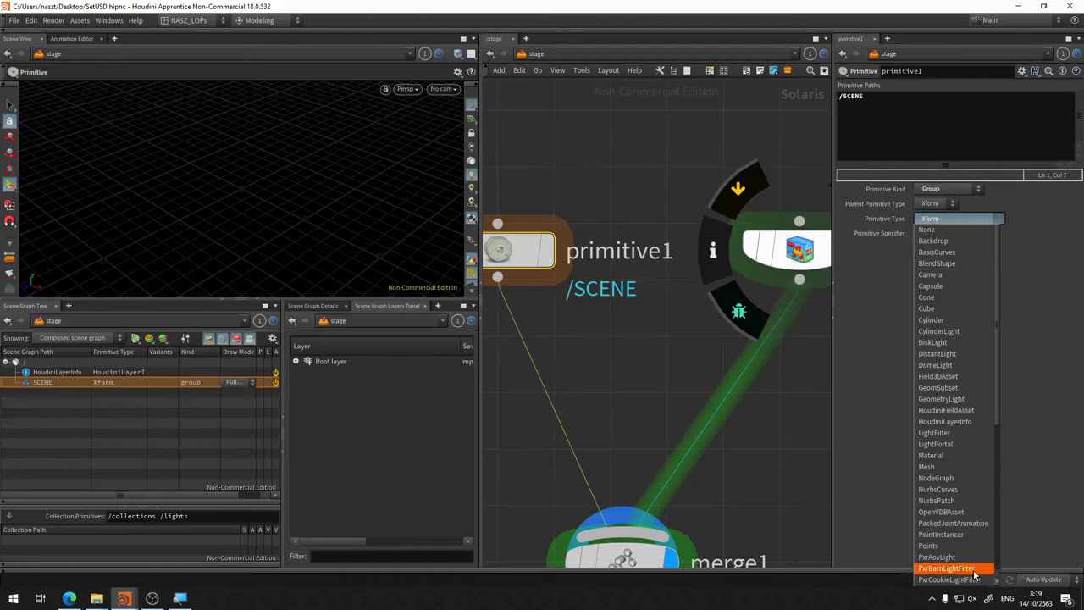
scroll(969, 508, "down", 4)
scroll(969, 508, "down", 3)
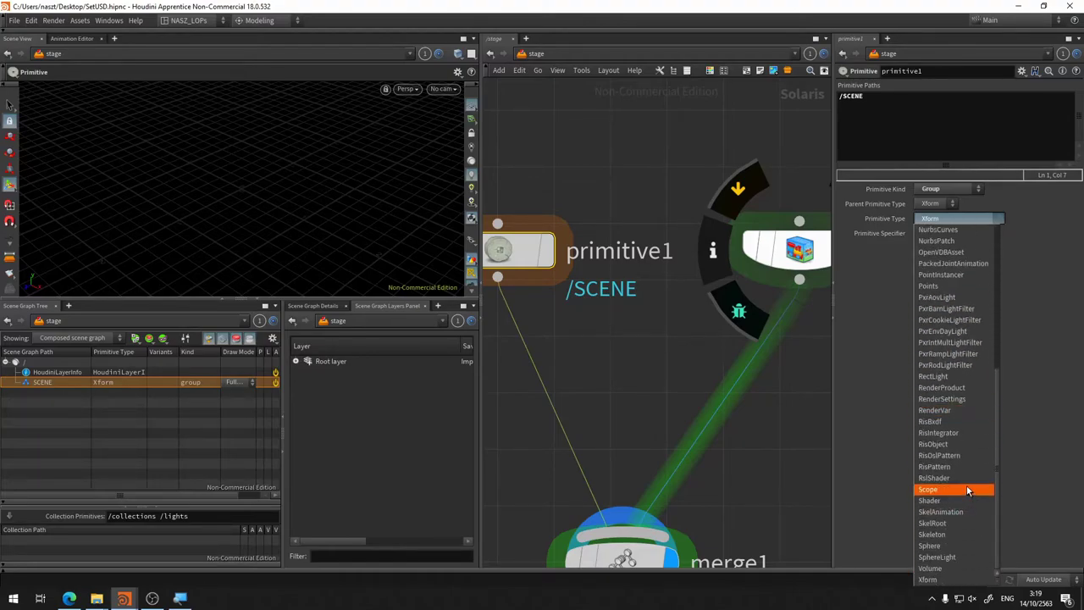
mouse_move(648, 368)
middle_mouse_down()
mouse_move(737, 311)
mouse_move(641, 271)
middle_mouse_up()
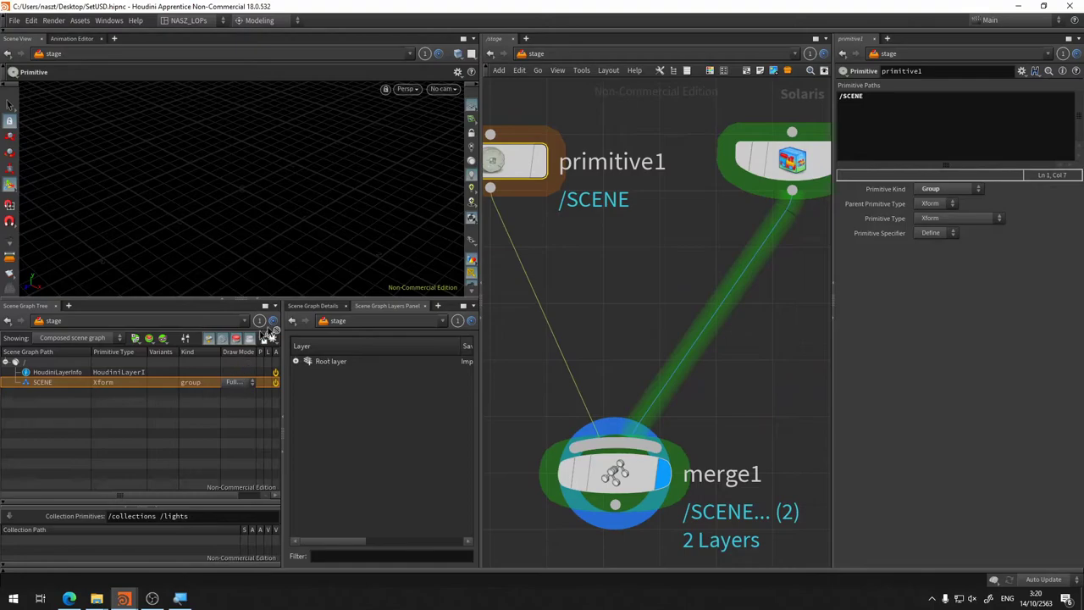
left_click(973, 189)
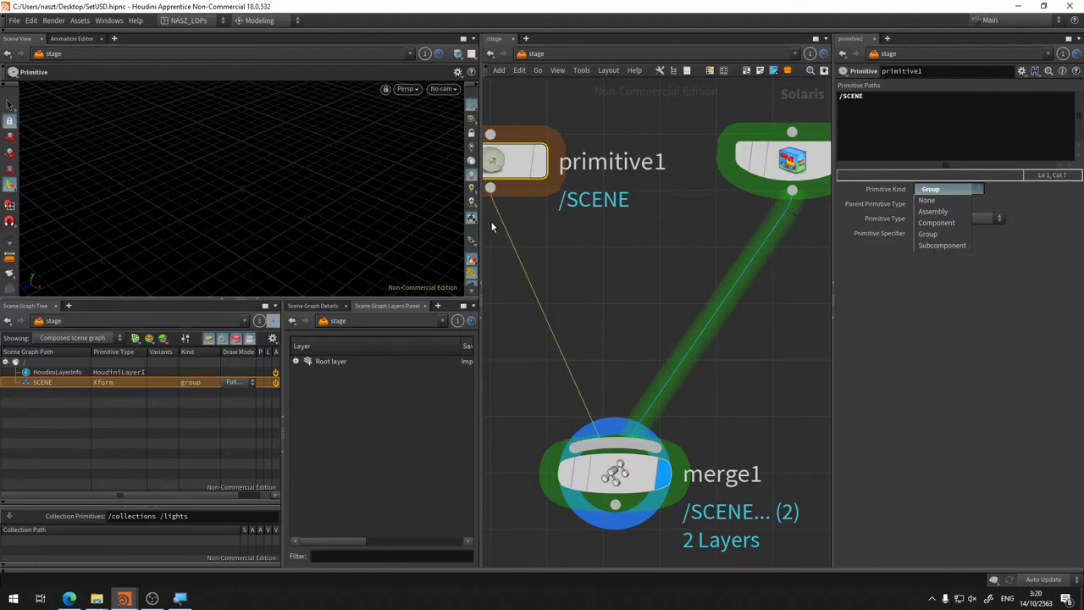
Step: Keep Primitive Kind at Group and select merge1 to inspect its primitive1 and sopimport1 layers
left_click(662, 272)
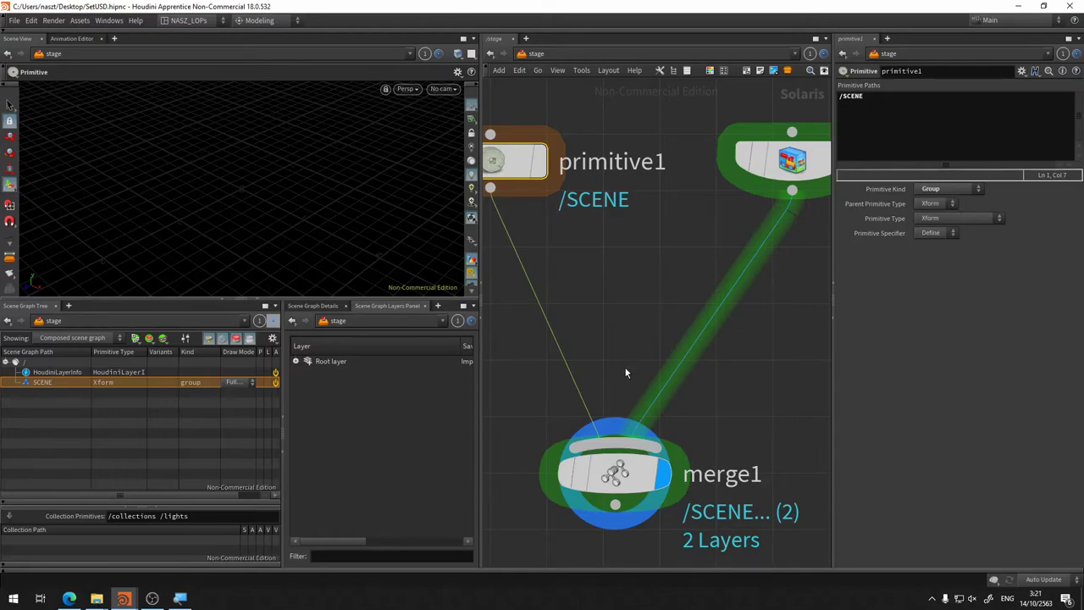
scroll(627, 313, "down", 5)
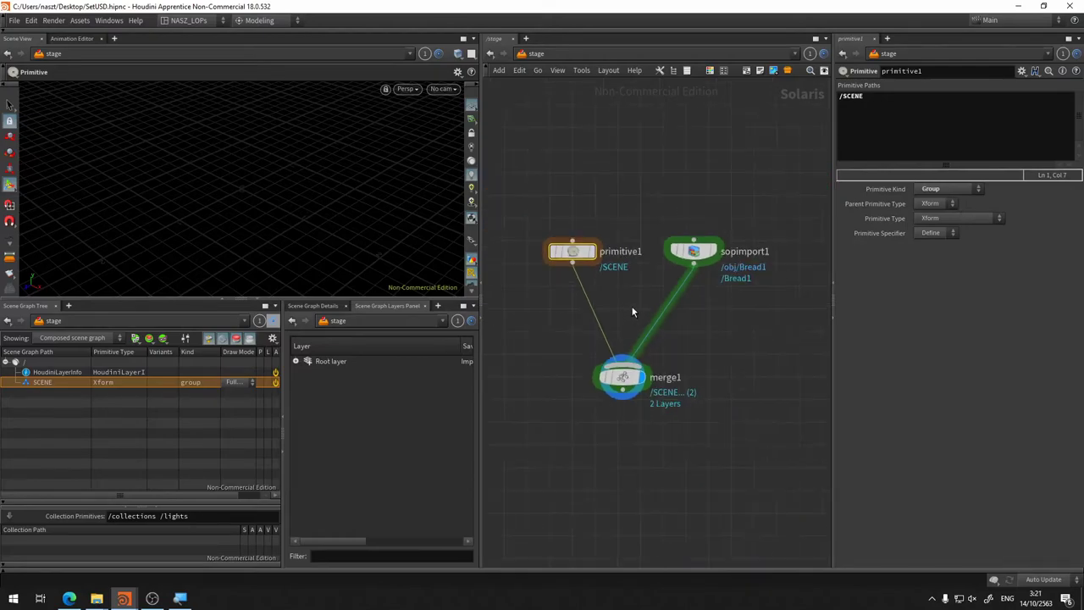
scroll(628, 311, "up", 3)
scroll(634, 310, "down", 1)
mouse_move(621, 377)
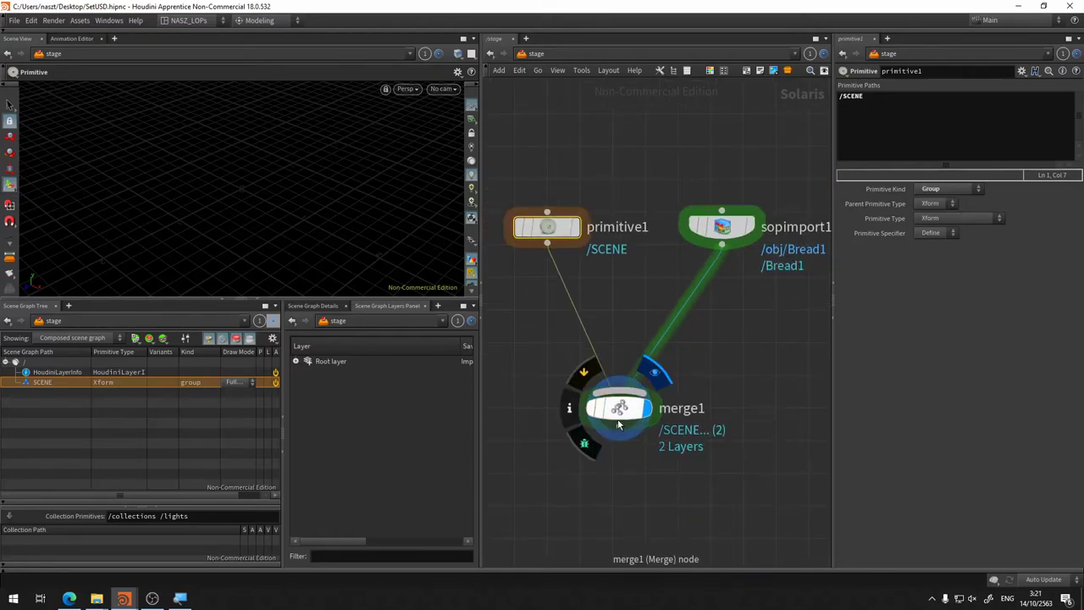
left_click(618, 421)
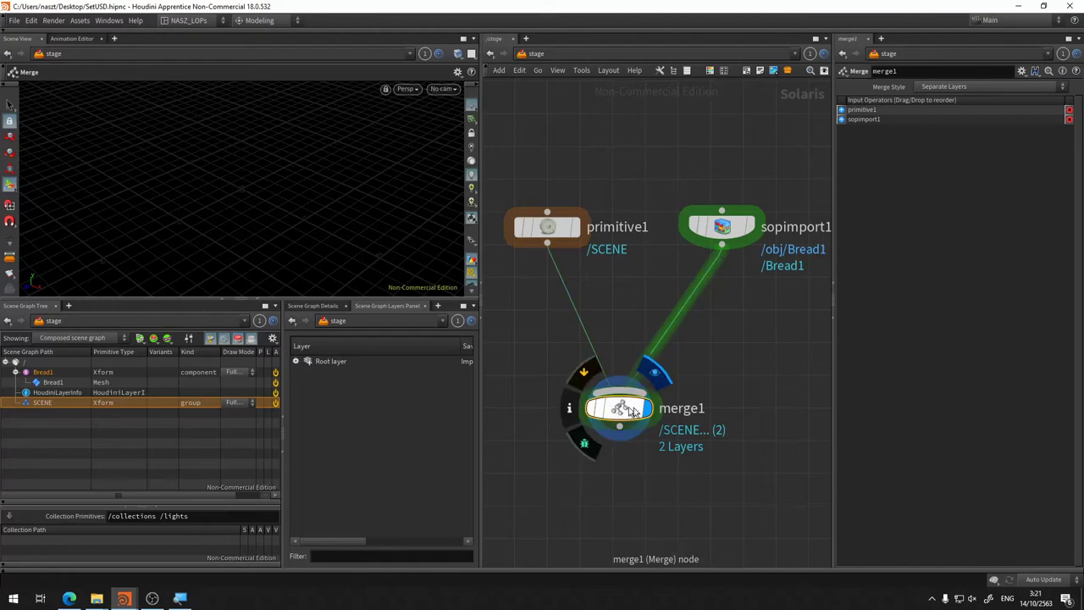
Step: Delete merge1 and add a Sublayer node below primitive1
key("Delete")
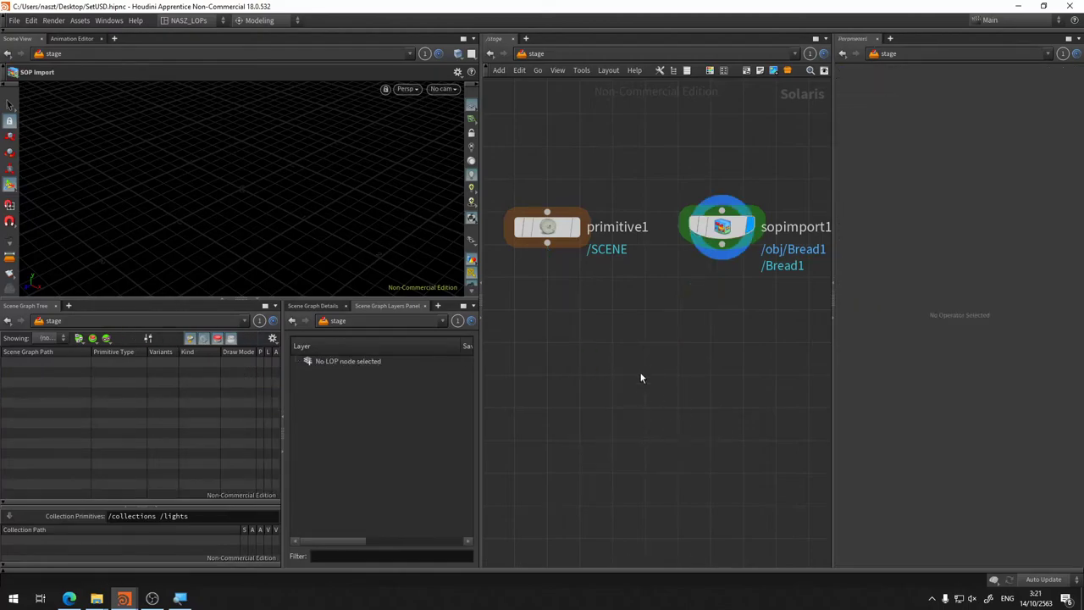
key("Tab")
type("ub")
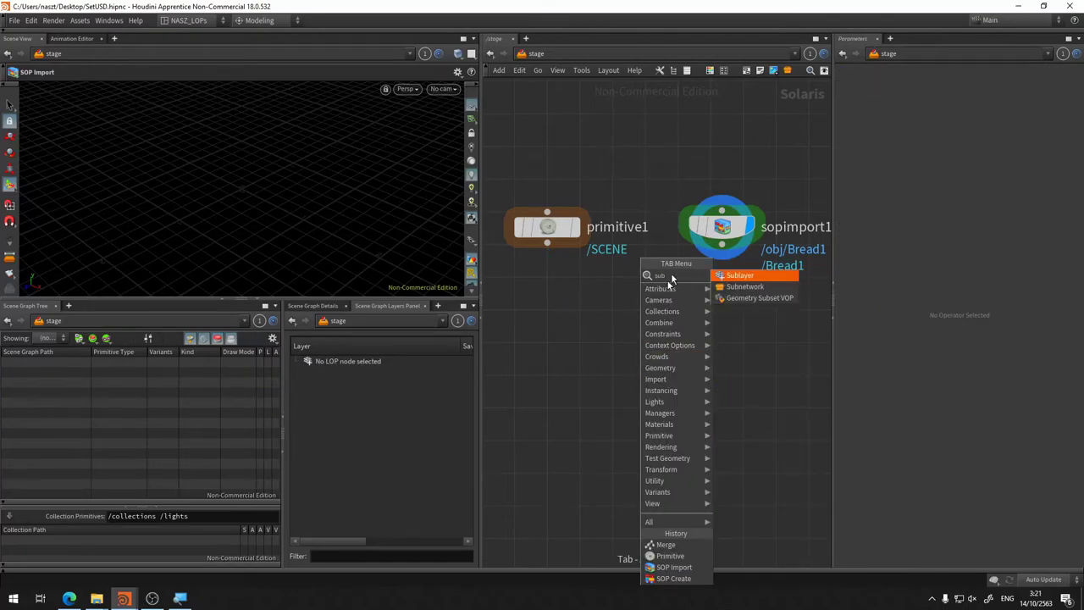
left_click(761, 276)
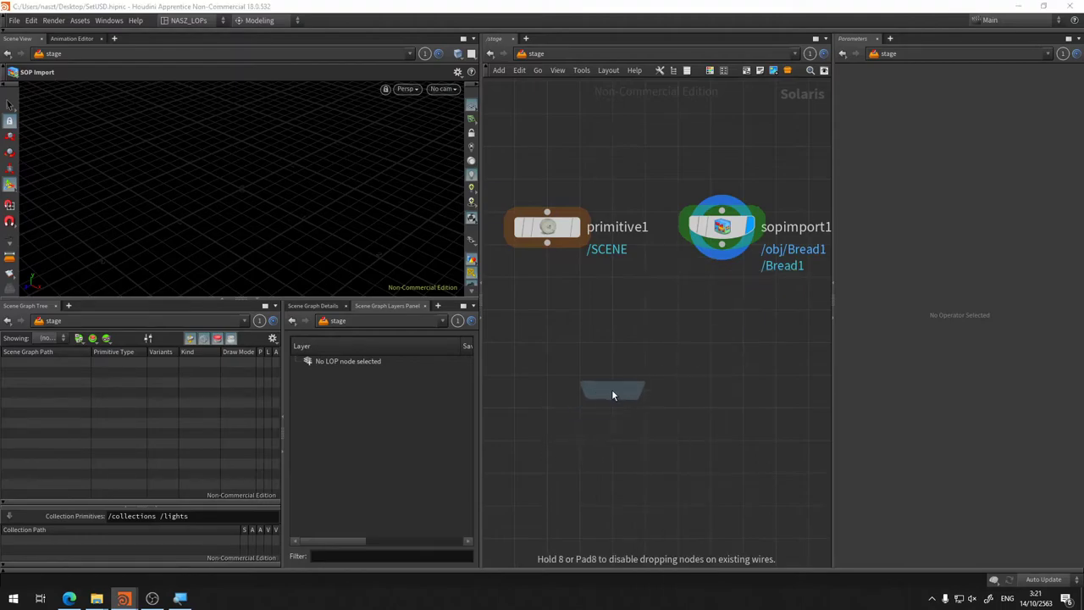
left_click(613, 388)
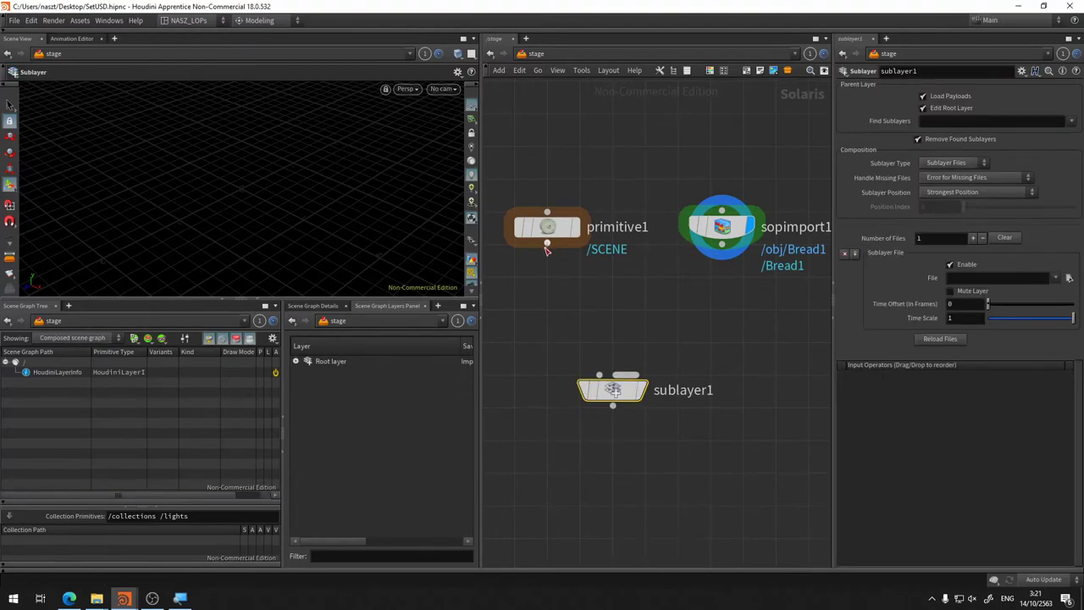
left_click(547, 244)
left_click(594, 359)
mouse_move(613, 390)
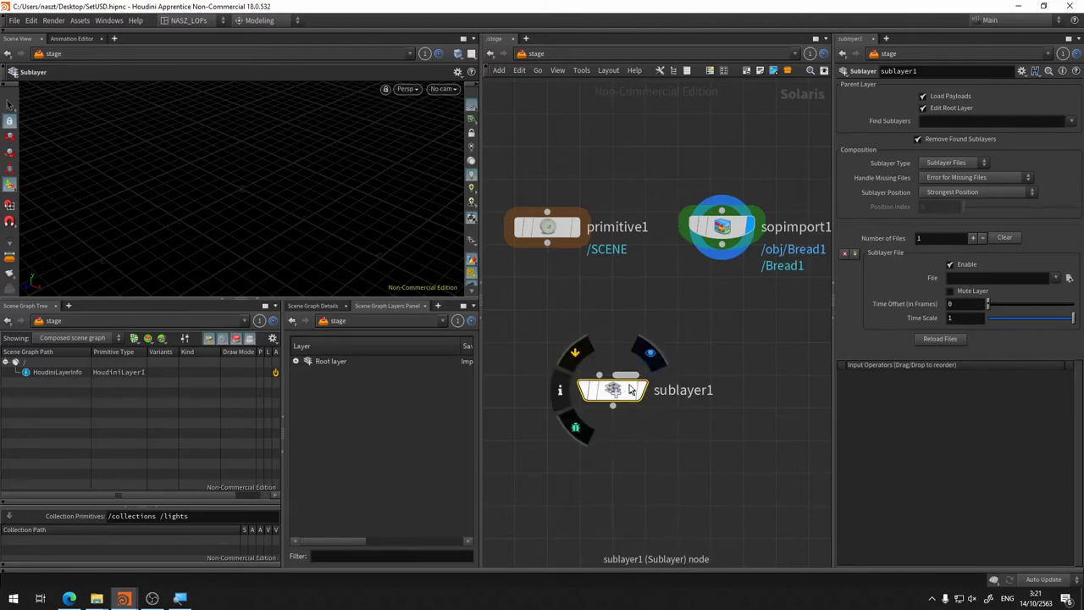
Step: Set Sublayer Type to Sublayer Inputs and wire sopimport1 and primitive1 into sublayer1
left_click(963, 162)
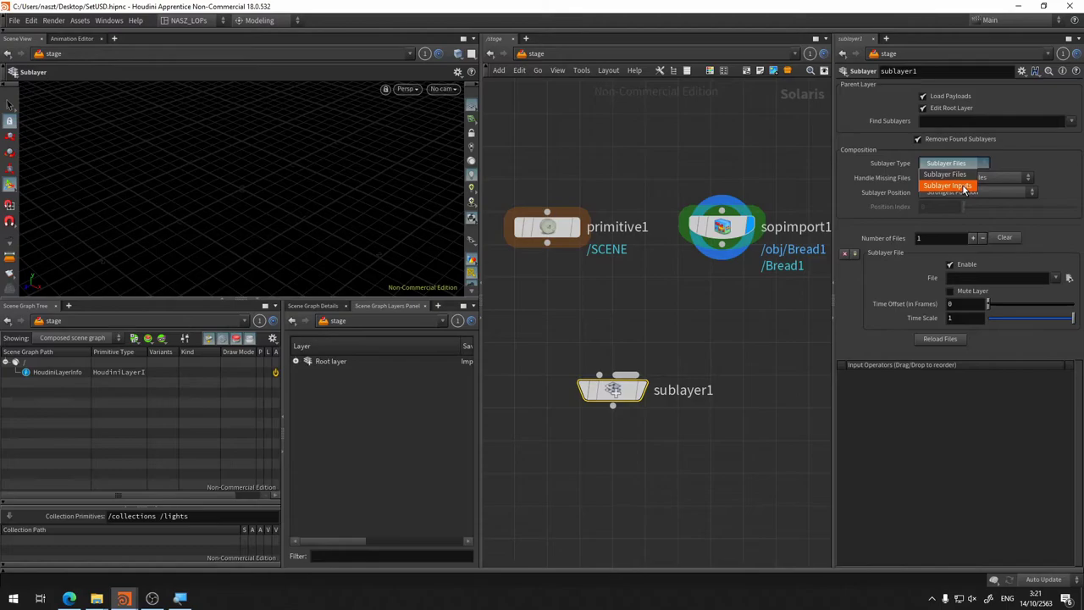
left_click(963, 185)
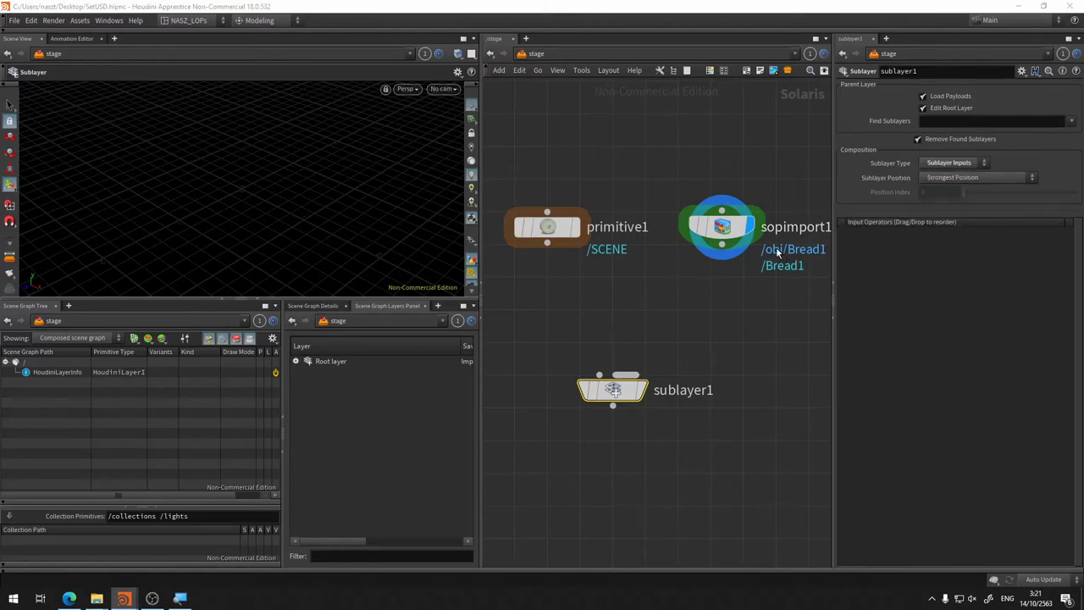
left_click_drag(720, 252, 613, 375)
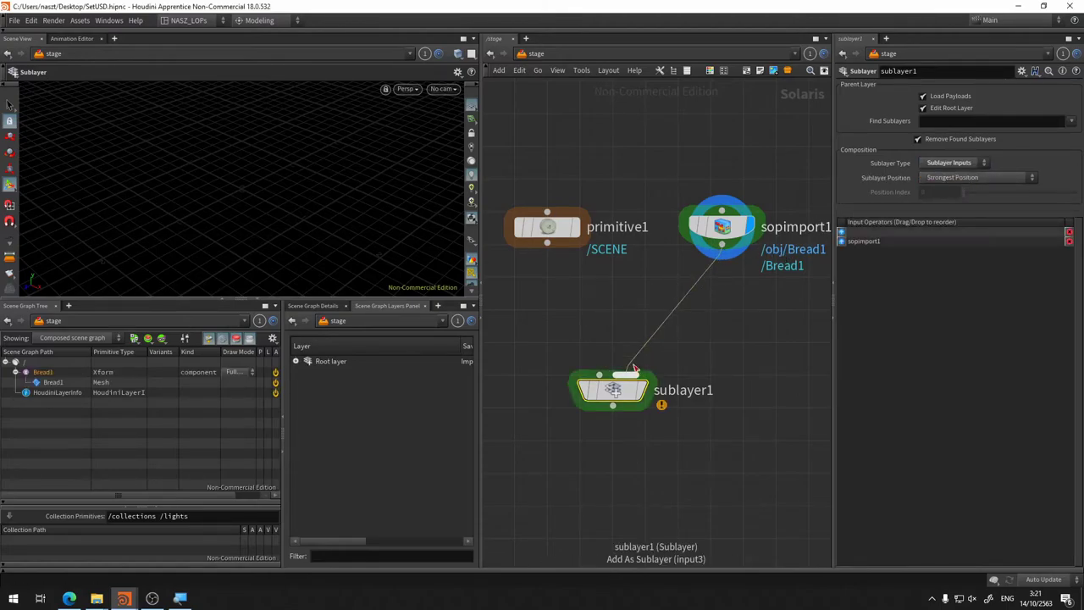
left_click(547, 245)
left_click(593, 377)
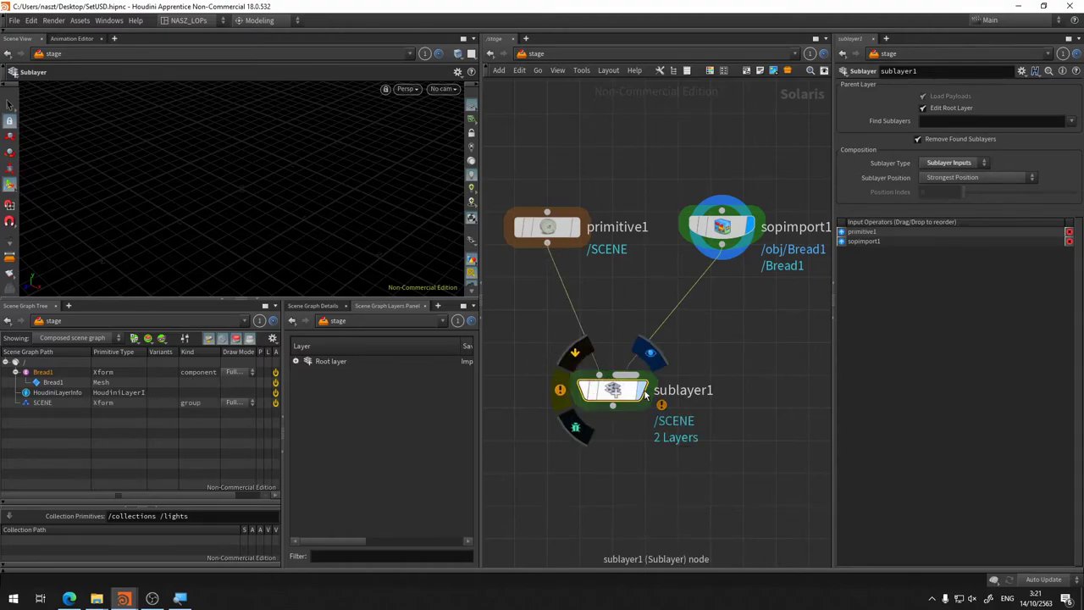
Step: Display sublayer1, read its missing save-path warning, then expand sopimport1's Import Data options
mouse_move(613, 391)
left_click(645, 395)
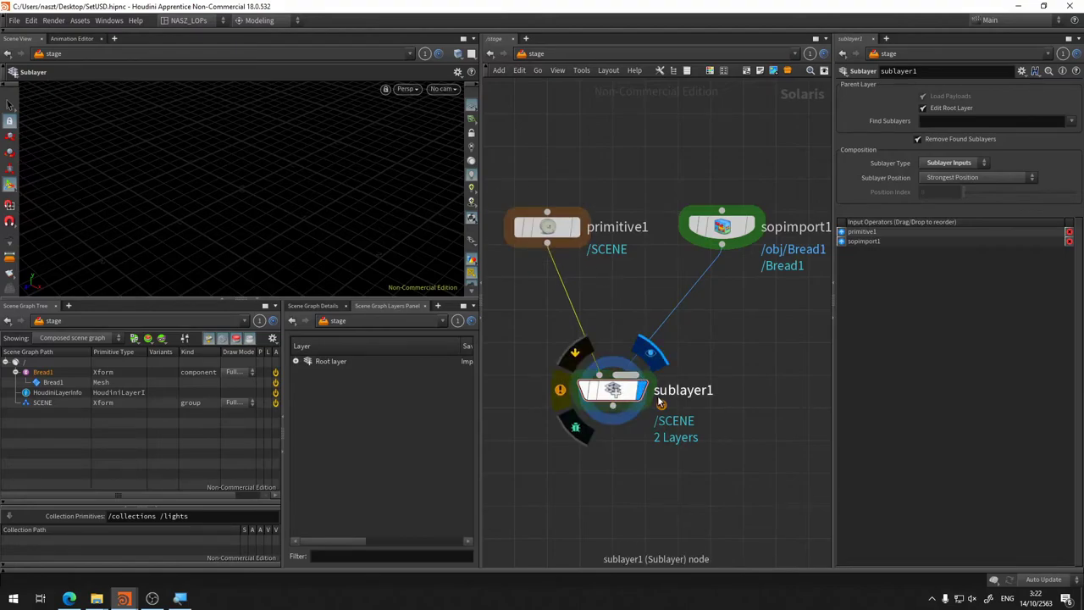
left_click(561, 391)
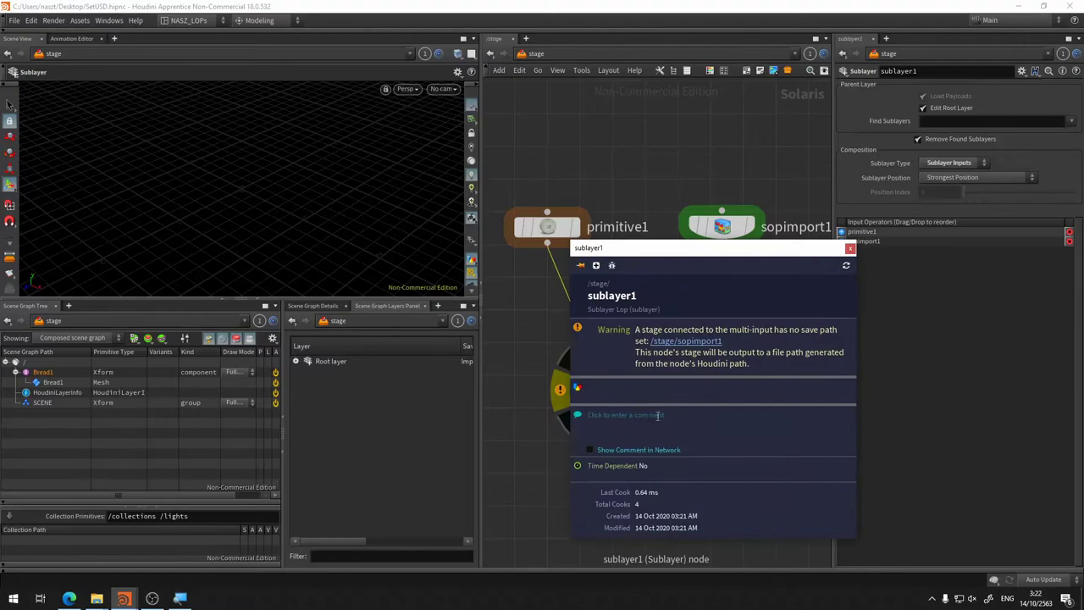
left_click(849, 247)
left_click(721, 226)
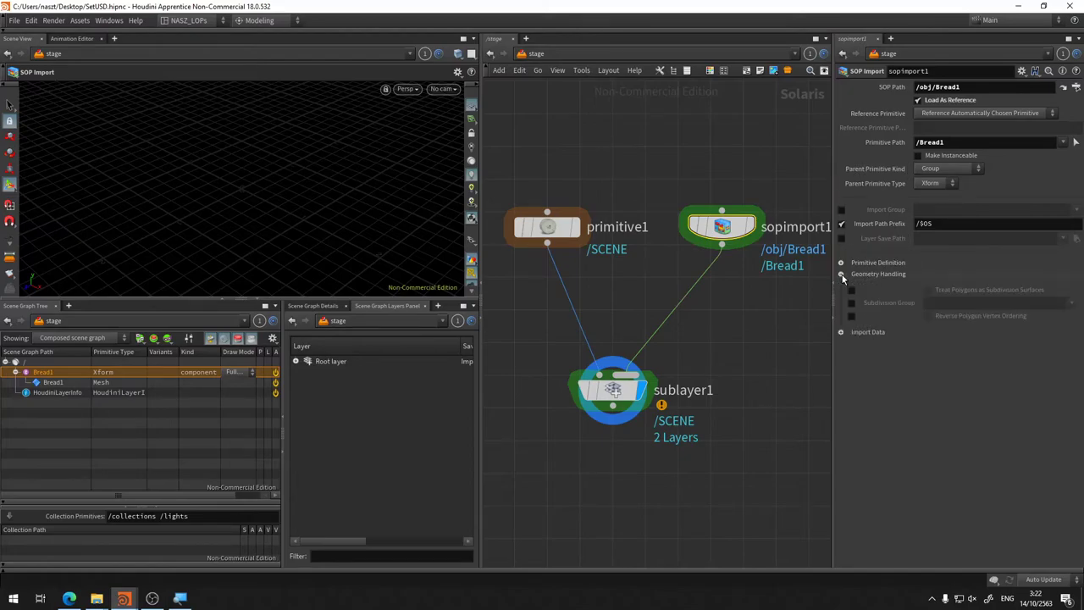
mouse_move(720, 226)
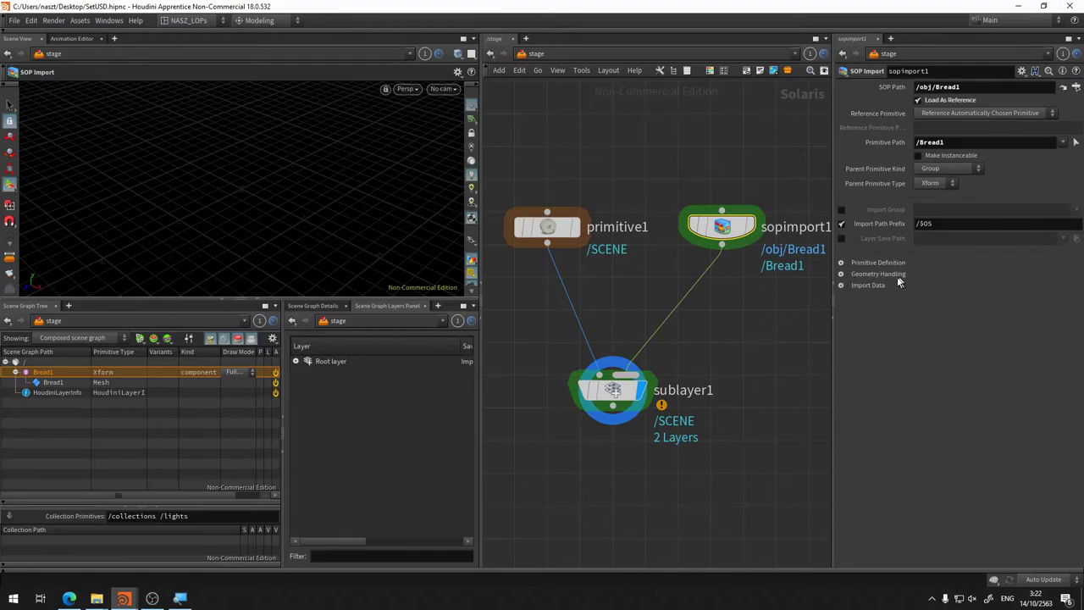
left_click(841, 286)
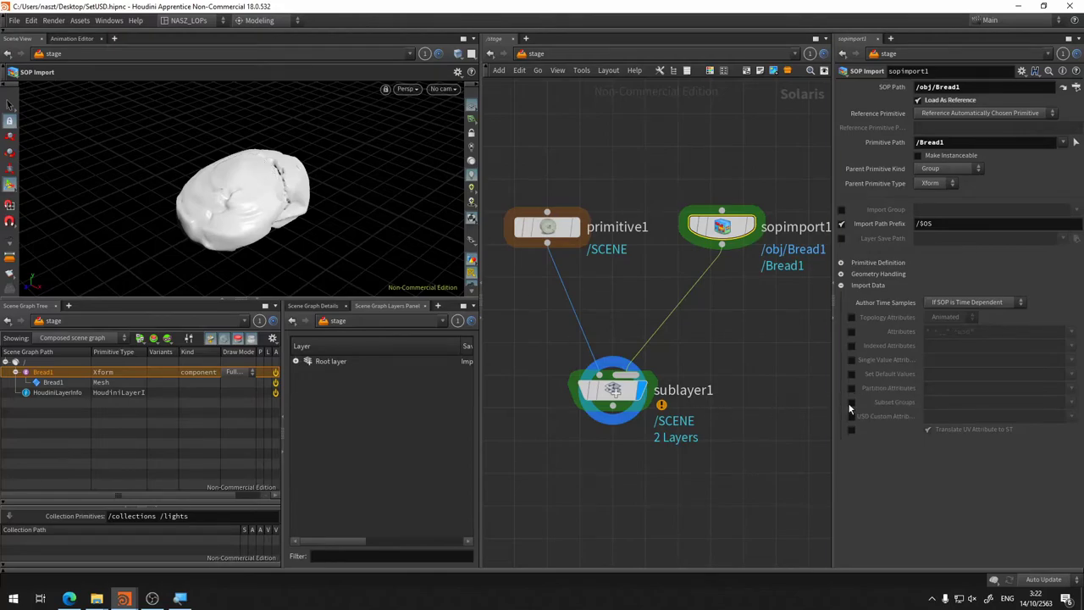
Step: Dive into the Bread1 object, move the Bread1 null and name1 lower, and display transform1
left_click(490, 54)
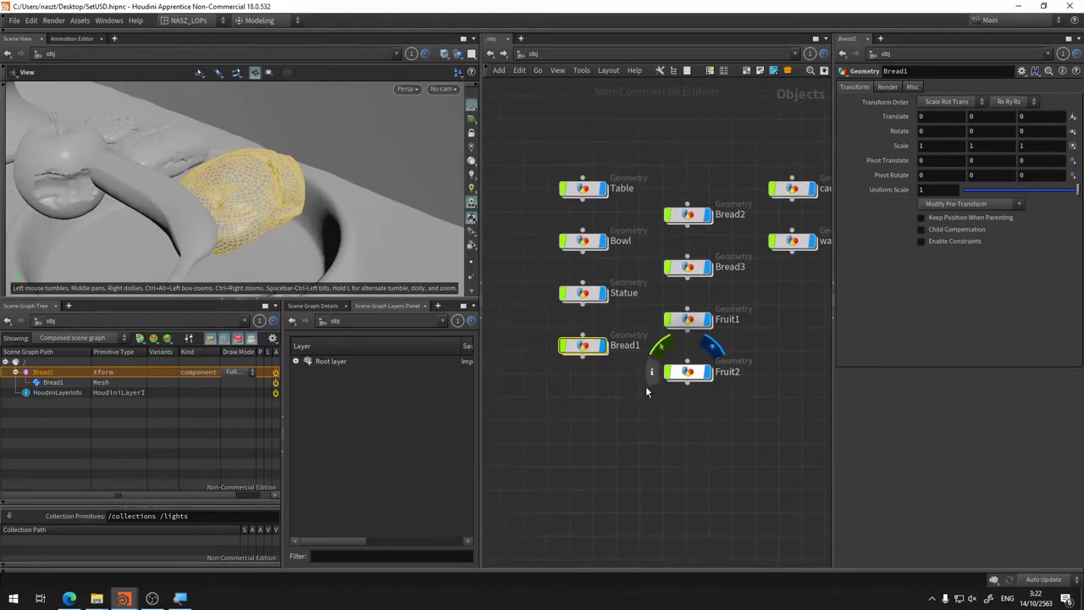
key("i")
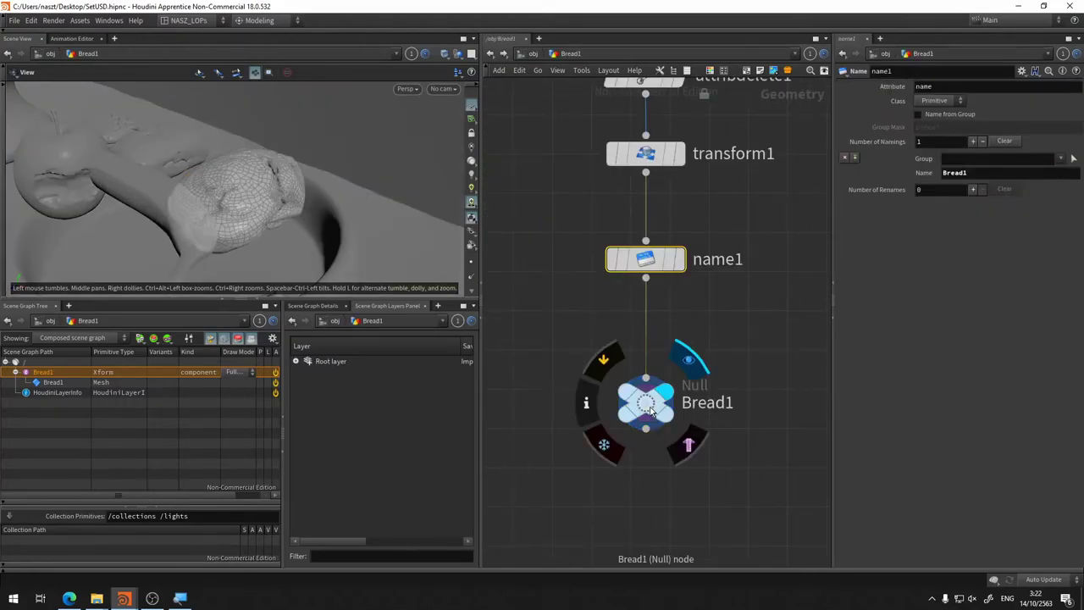
left_click_drag(645, 402, 645, 467)
left_click_drag(646, 261, 647, 371)
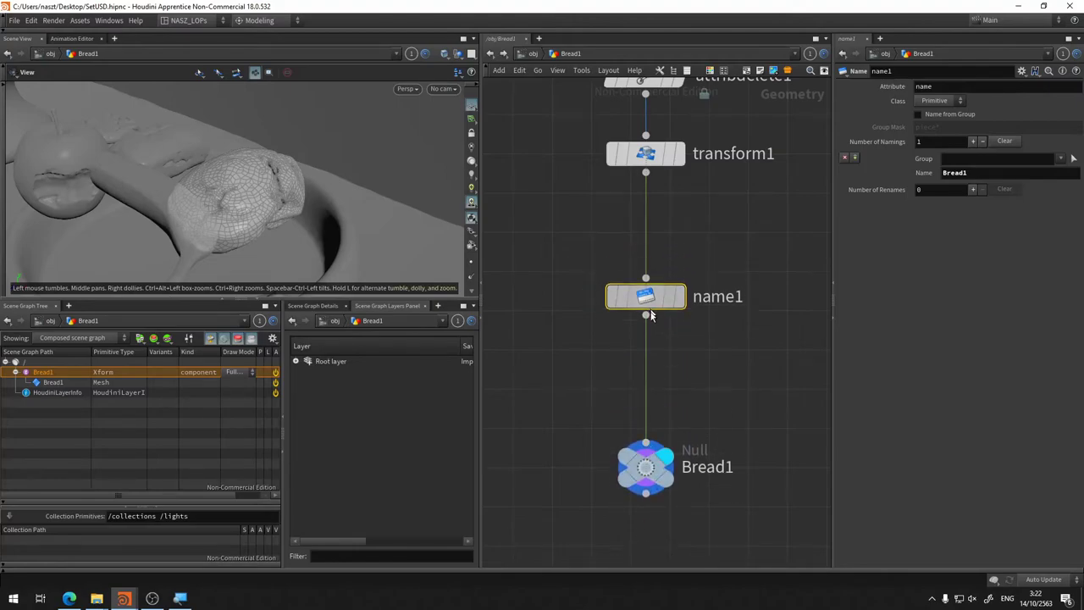
left_click(680, 158)
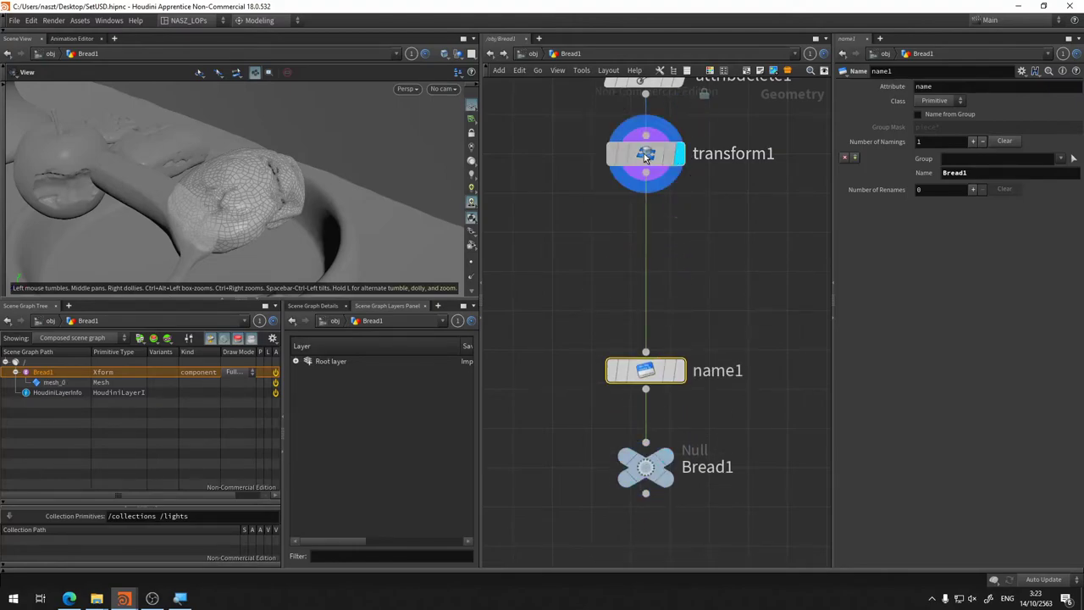
mouse_move(201, 211)
left_mouse_down()
mouse_move(198, 200)
mouse_move(249, 157)
mouse_move(296, 140)
mouse_move(155, 133)
mouse_move(230, 177)
mouse_move(198, 152)
mouse_move(324, 141)
left_mouse_up()
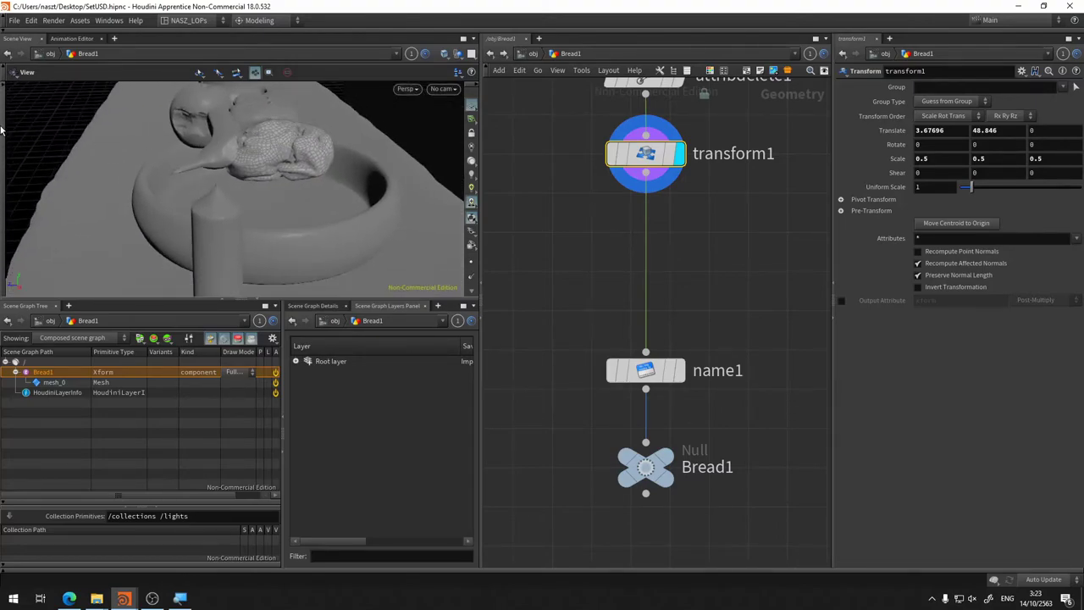
Step: Box-select the whole bread mesh in the viewport
key("s")
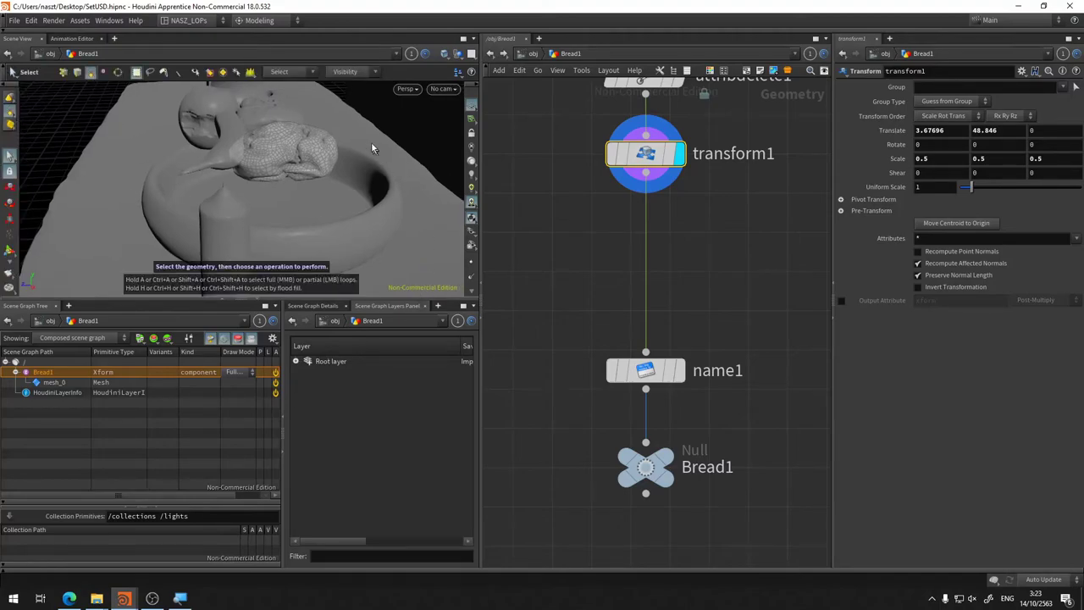
left_click_drag(369, 103, 288, 210)
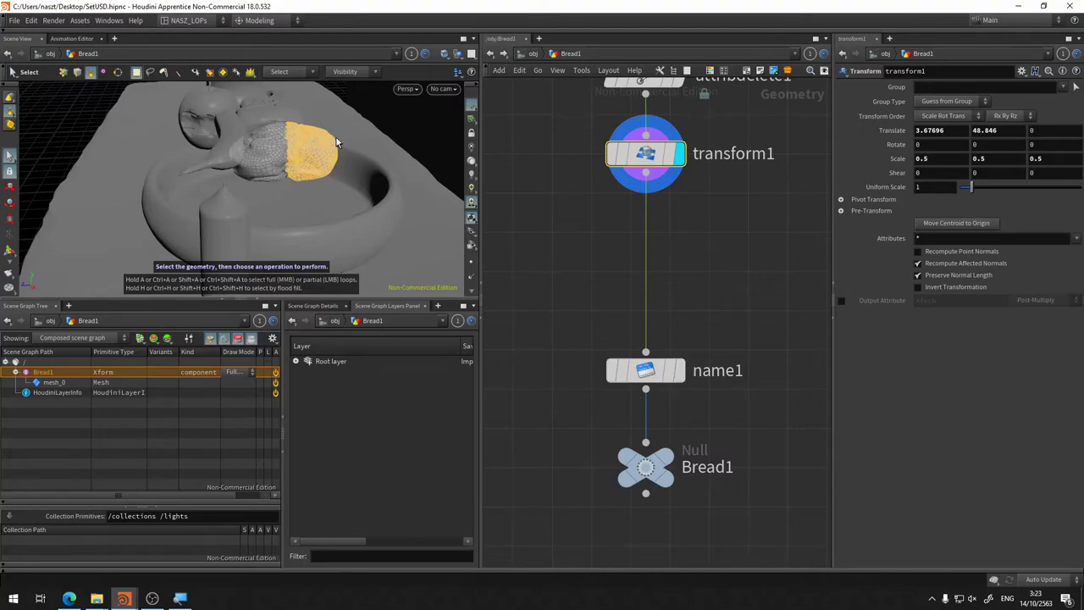
key("Escape")
mouse_move(336, 137)
left_mouse_down()
mouse_move(334, 185)
mouse_move(338, 136)
mouse_move(189, 157)
left_mouse_up()
key("s")
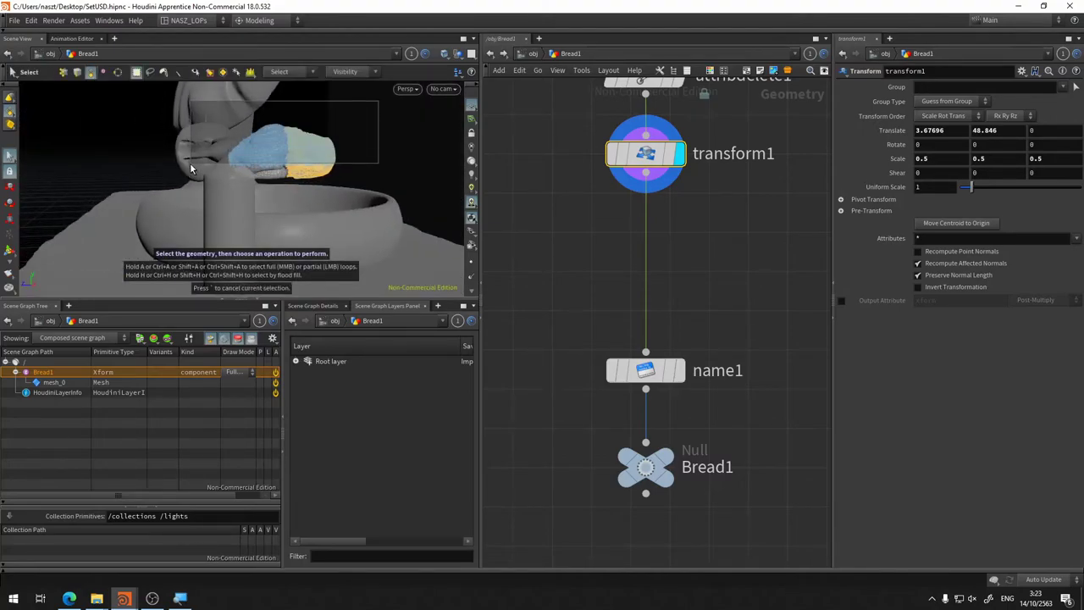
key("Escape")
mouse_move(259, 226)
left_mouse_down()
mouse_move(339, 244)
mouse_move(351, 183)
mouse_move(363, 223)
mouse_move(331, 212)
mouse_move(349, 215)
left_mouse_up()
key("s")
mouse_move(357, 93)
left_mouse_down()
mouse_move(179, 162)
mouse_move(206, 226)
mouse_move(162, 259)
mouse_move(314, 285)
mouse_move(186, 229)
left_mouse_up()
key("Escape")
key("s")
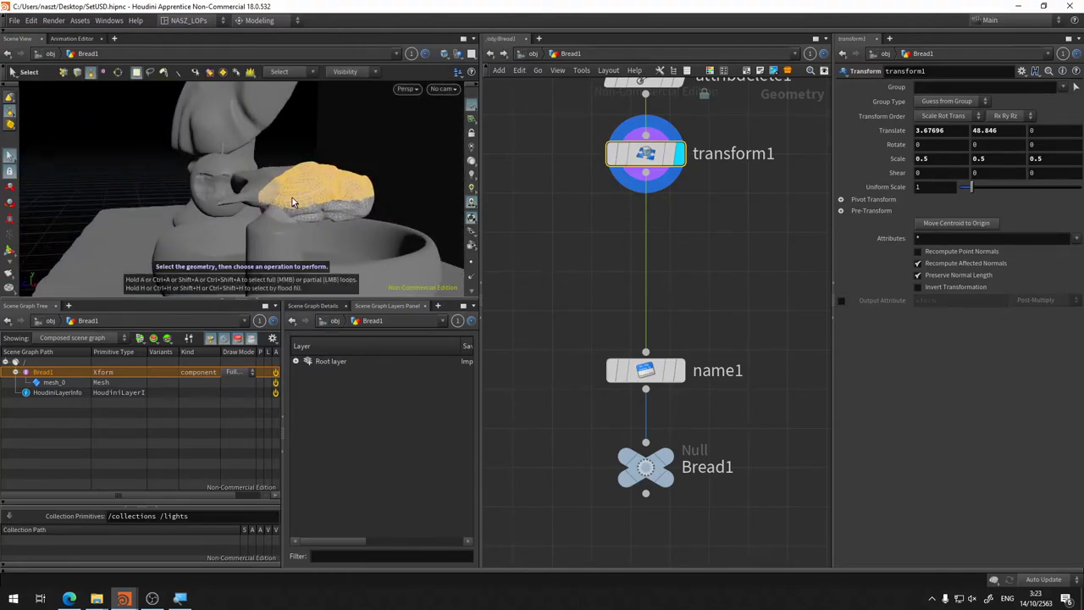
Step: Search for group nodes and choose the Group creation tool
type("gr")
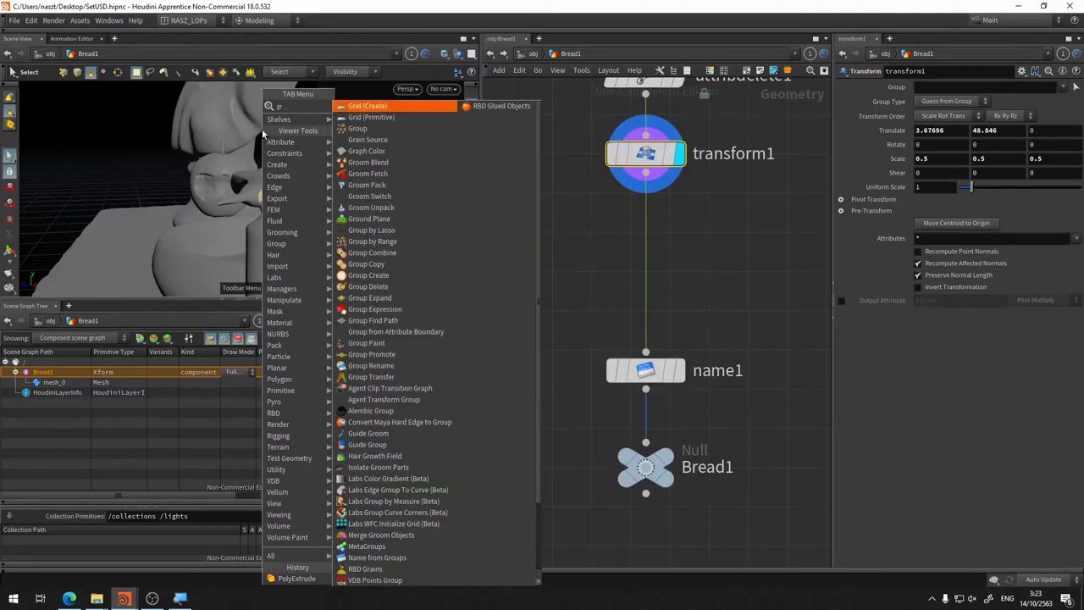
type("po")
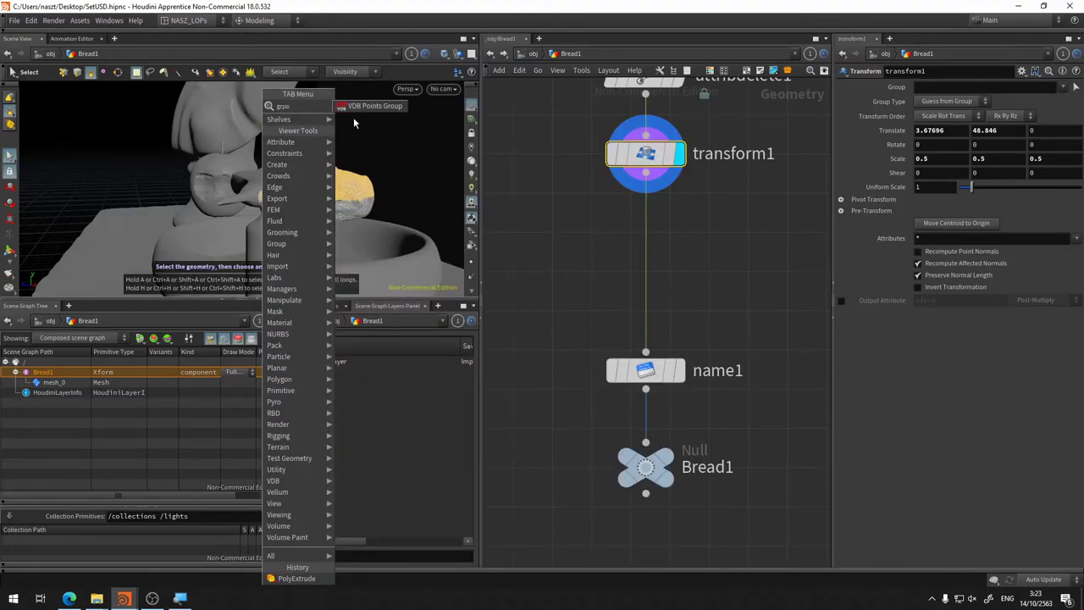
key("BackSpace")
key("BackSpace")
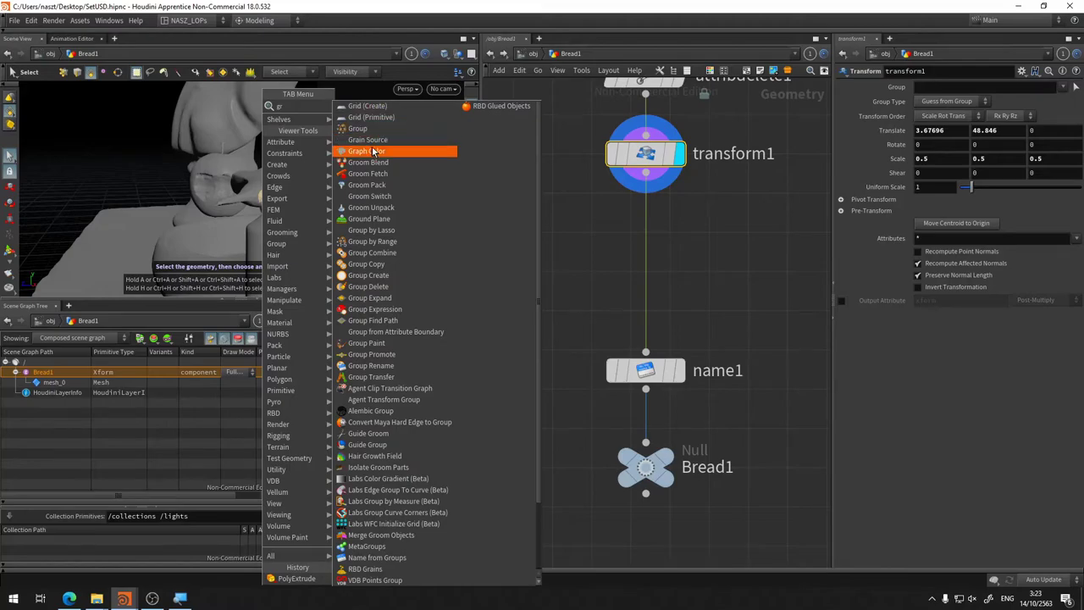
left_click(369, 130)
Step: Create the group from the selection and rename it from group1 to Top_Bread
key("Return")
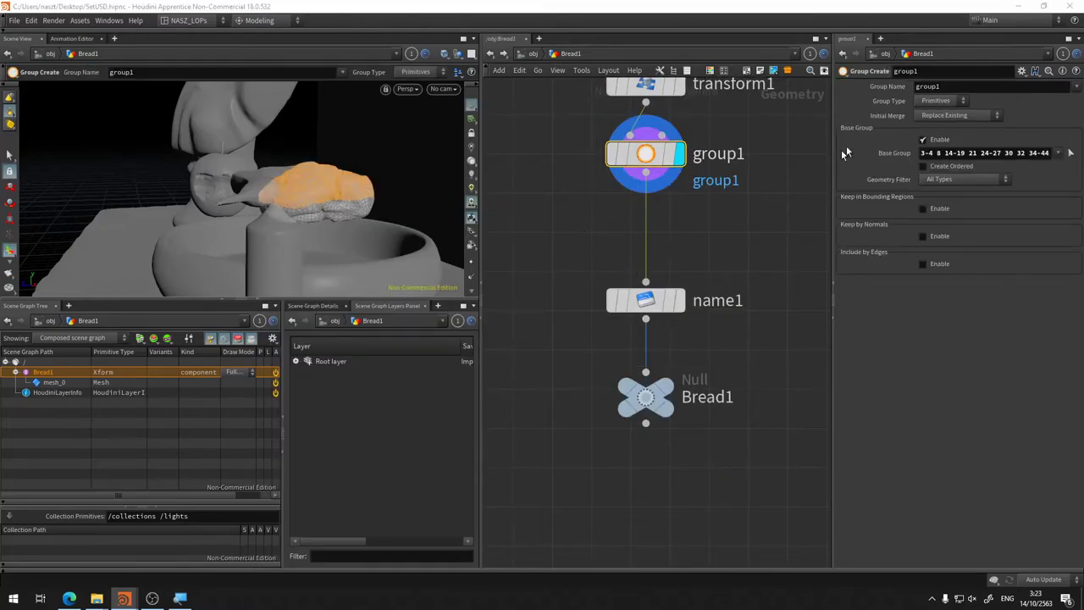
left_click_drag(346, 195, 314, 153, "alt")
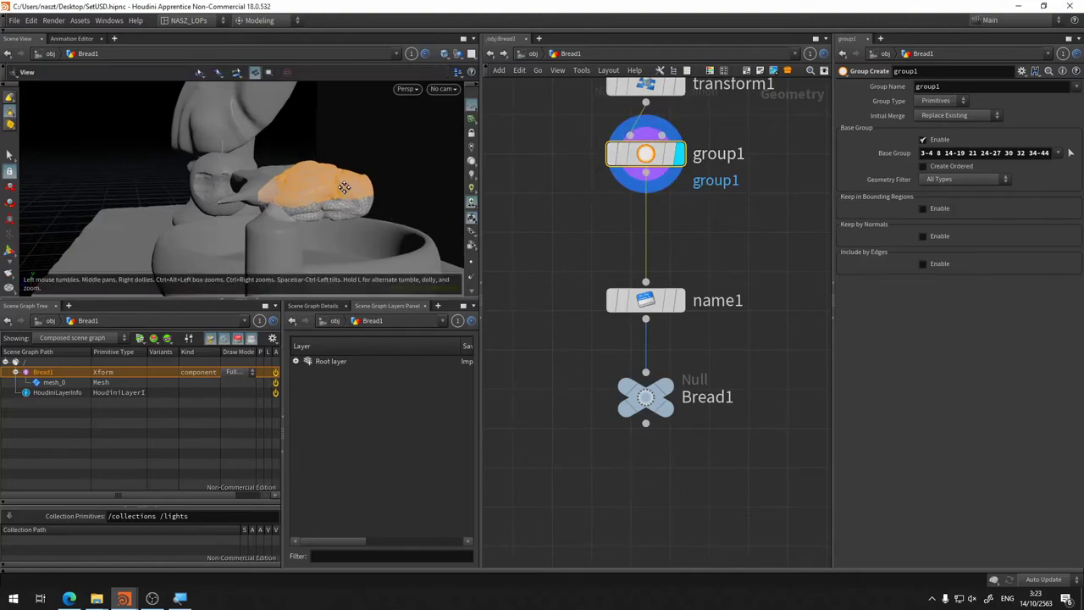
left_click(966, 86)
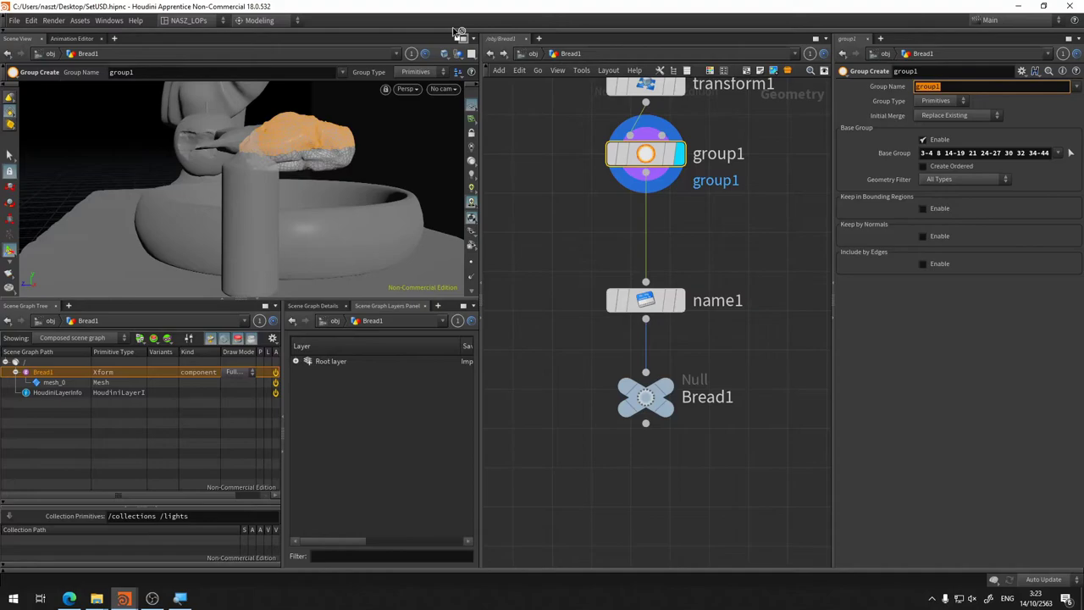
type("Top_Bread")
key("Return")
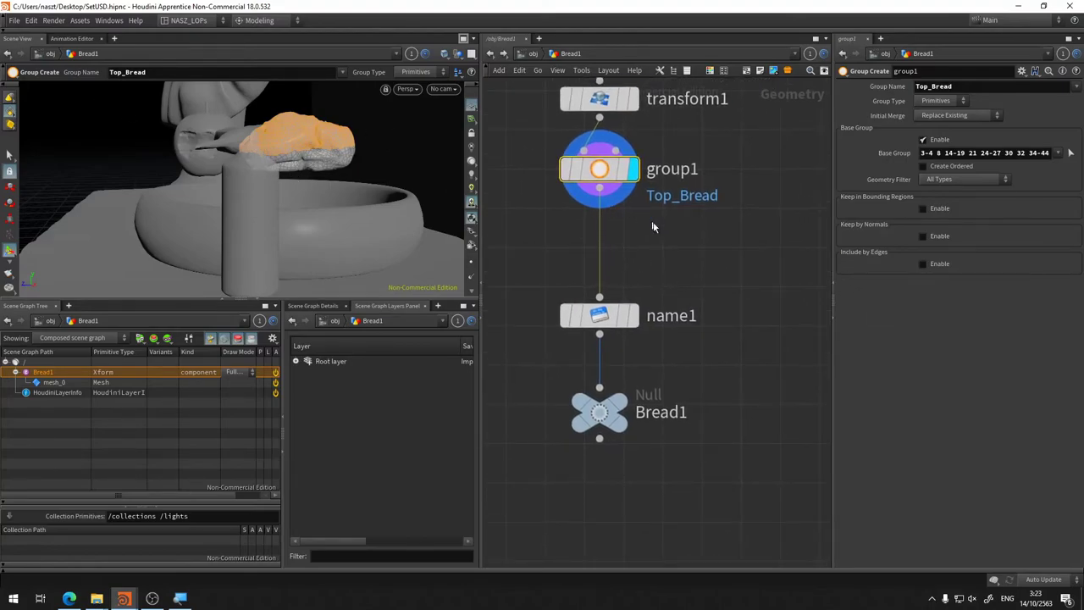
key("Tab")
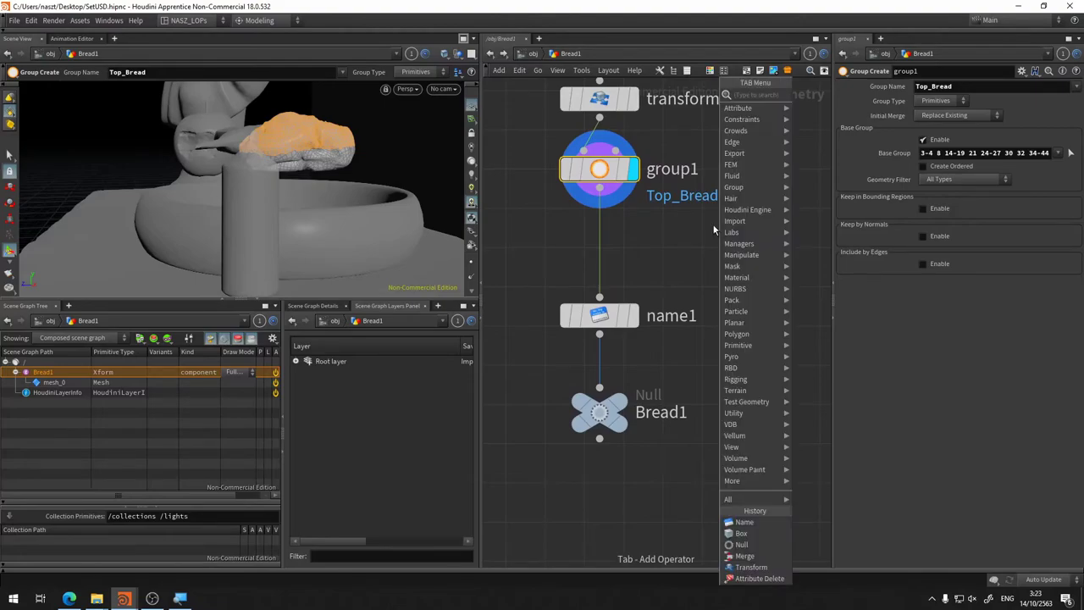
Step: Add a Group Combine node beside group1 and wire group1 into it
type("group")
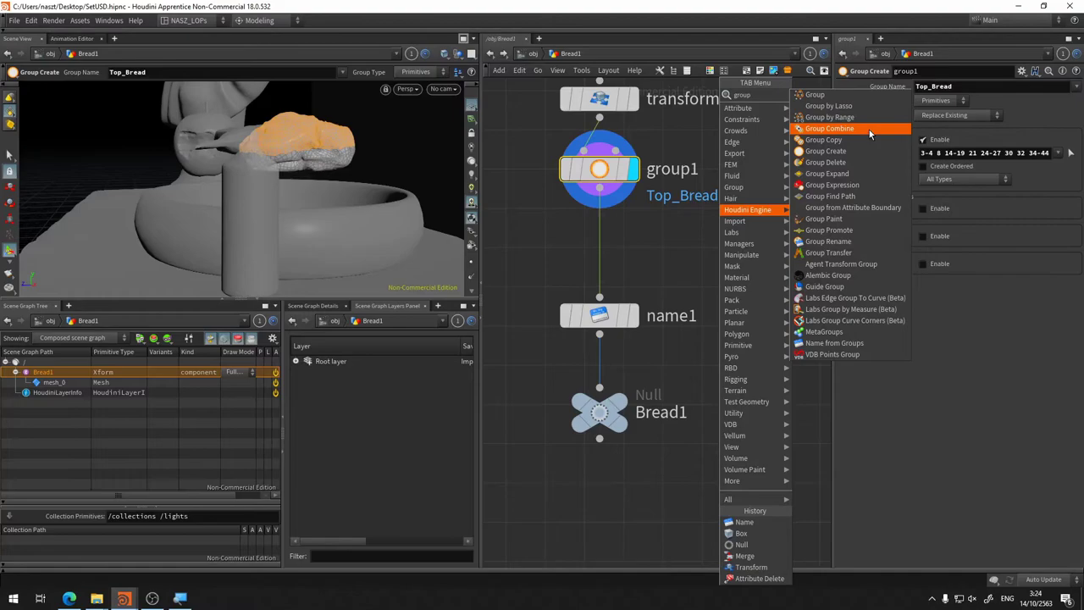
left_click(868, 130)
left_click(718, 242)
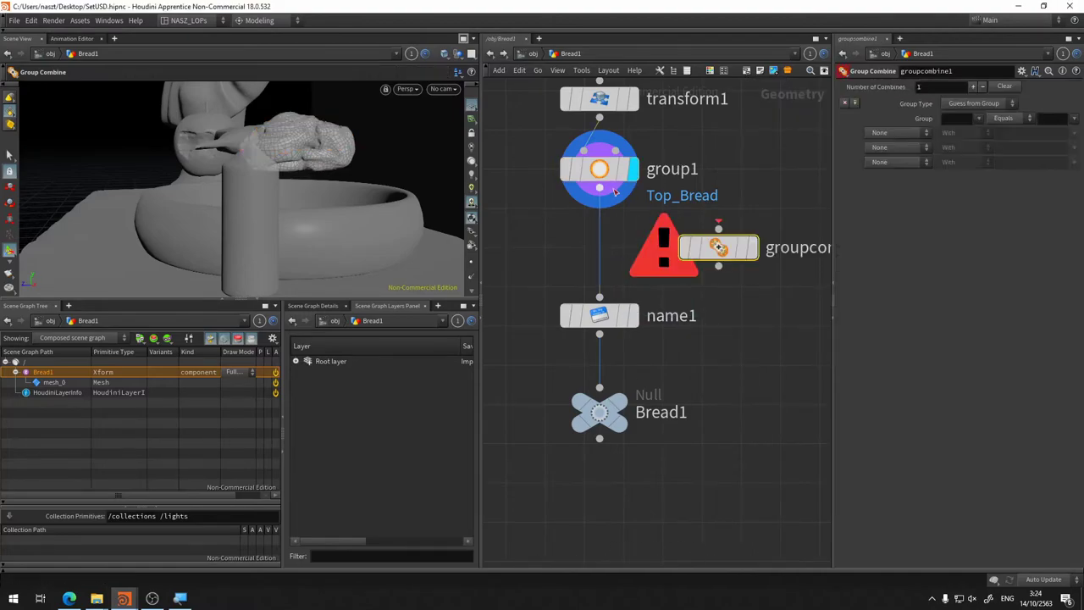
left_click_drag(597, 193, 718, 228)
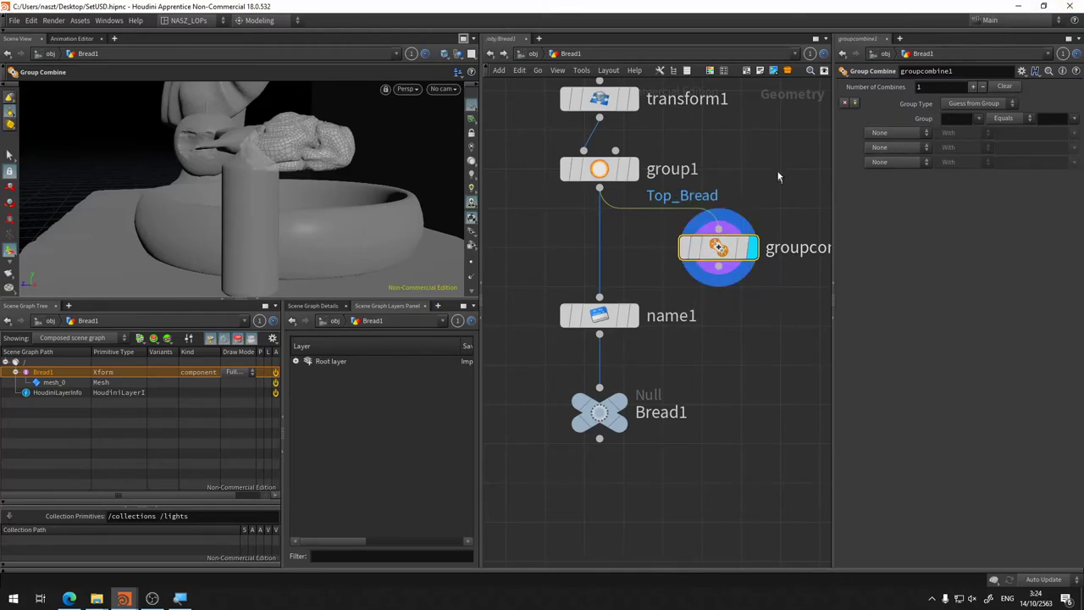
Step: Move name1 and Bread1 lower and add a Merge node
left_click(598, 315)
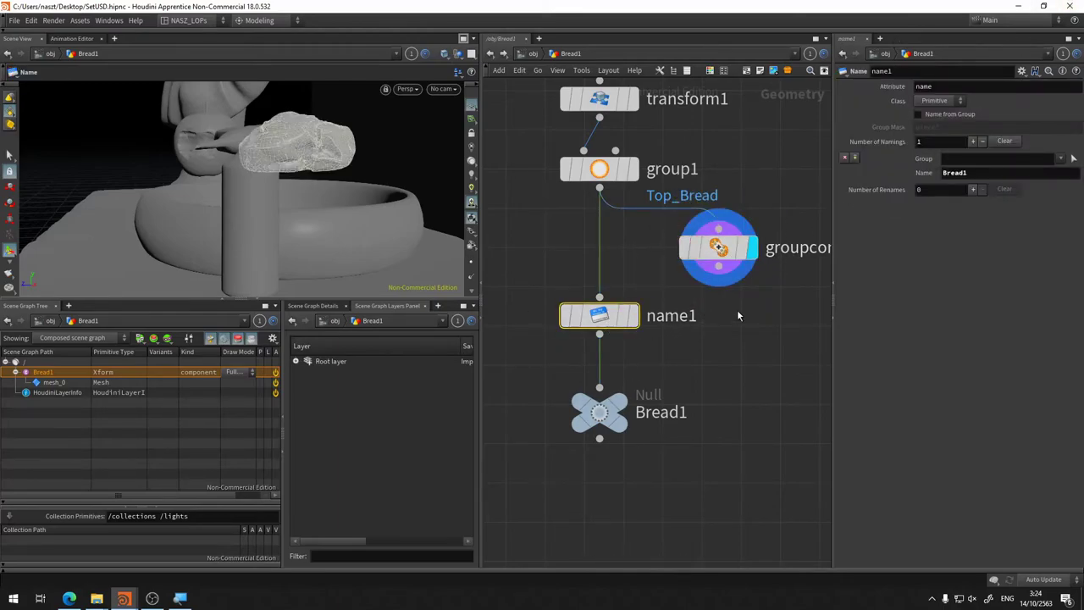
left_click_drag(736, 296, 581, 499)
left_click_drag(598, 315, 598, 443)
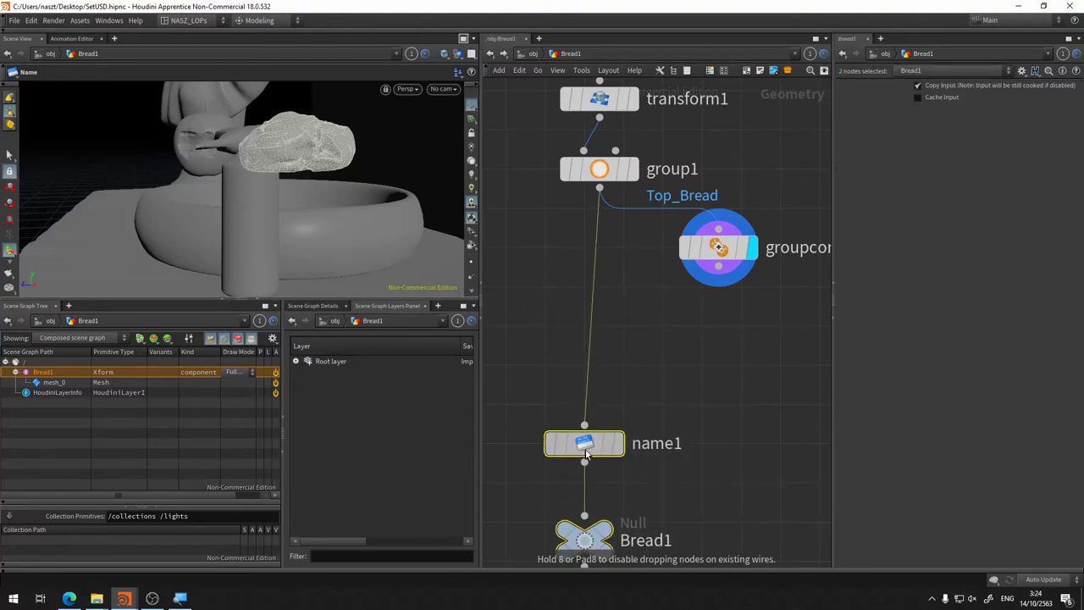
left_click(638, 344)
key("Tab")
type("mer")
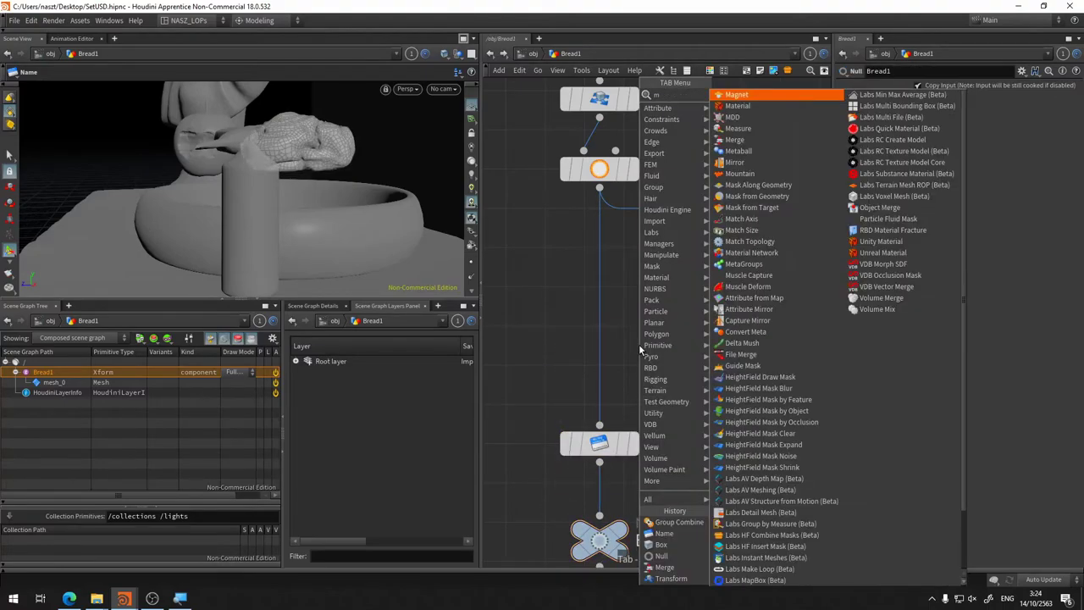
left_click(745, 95)
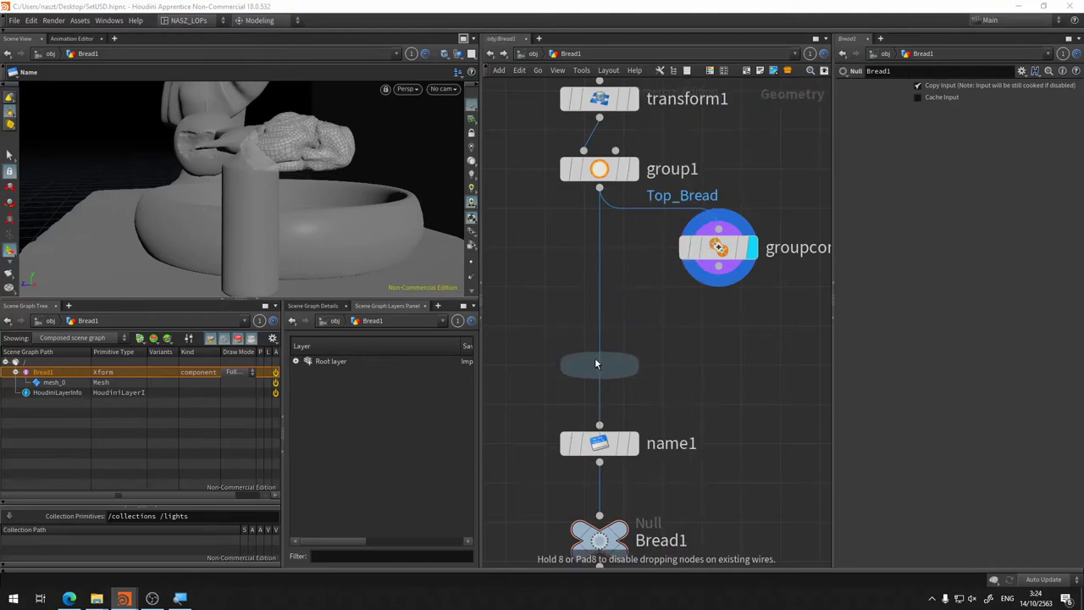
Step: Insert merge1 between group1 and name1 and feed it the group combine output
left_click(603, 365)
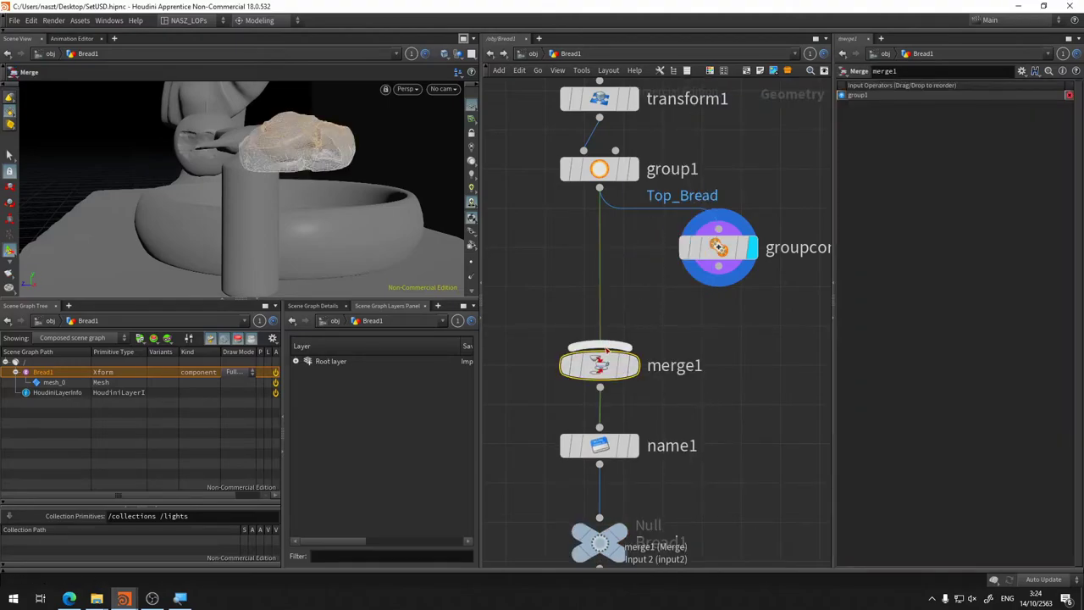
left_click(600, 345)
left_click(718, 268)
left_click(747, 250)
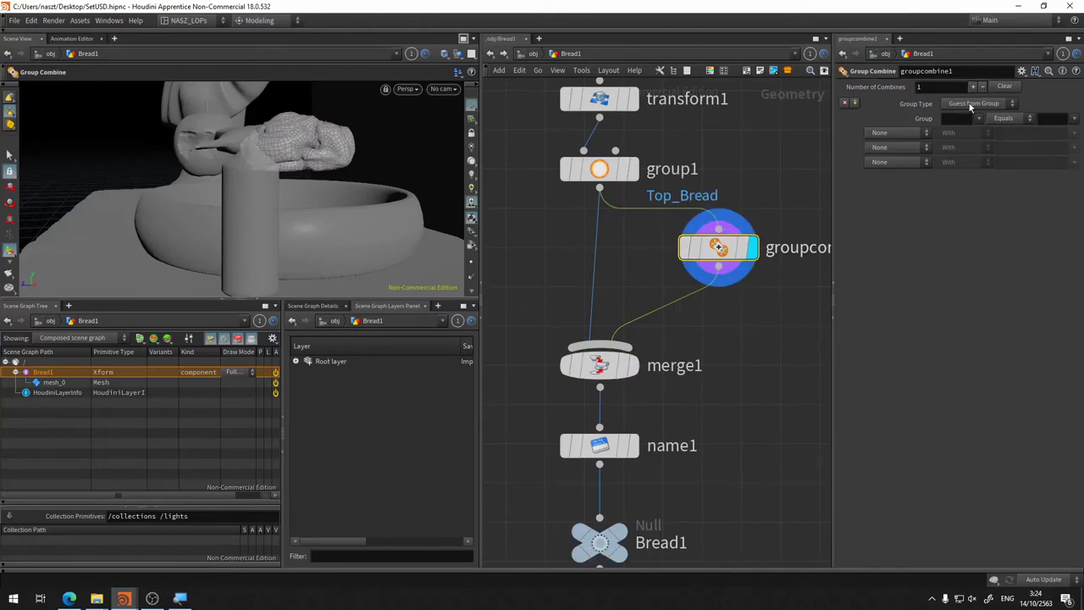
Step: Set the group combine to Top_Bread with Equals All But, outputting group Top_Bread
left_click(904, 135)
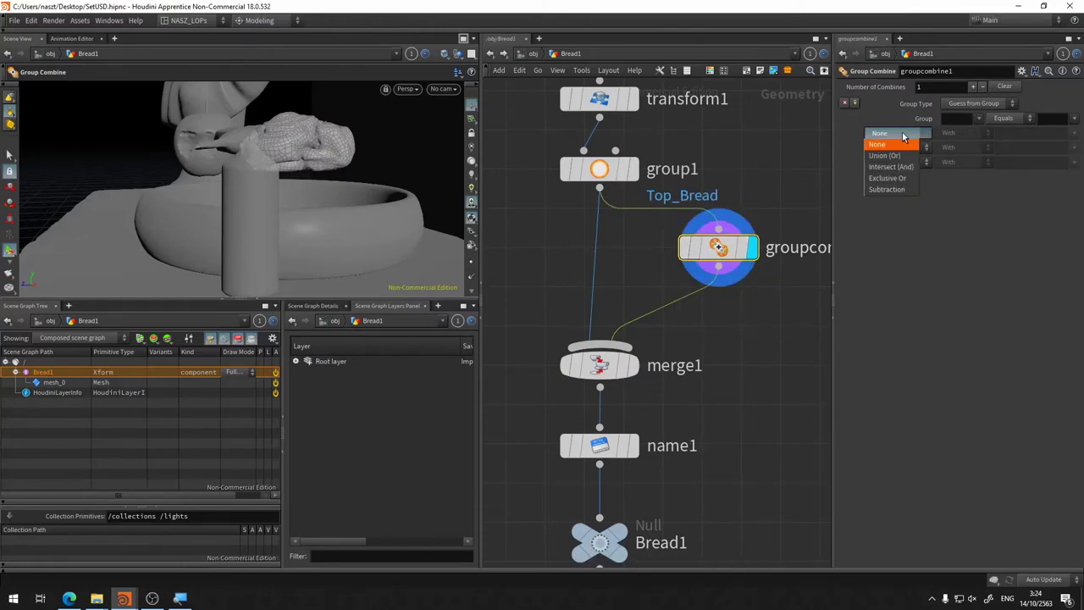
left_click(979, 121)
left_click(979, 119)
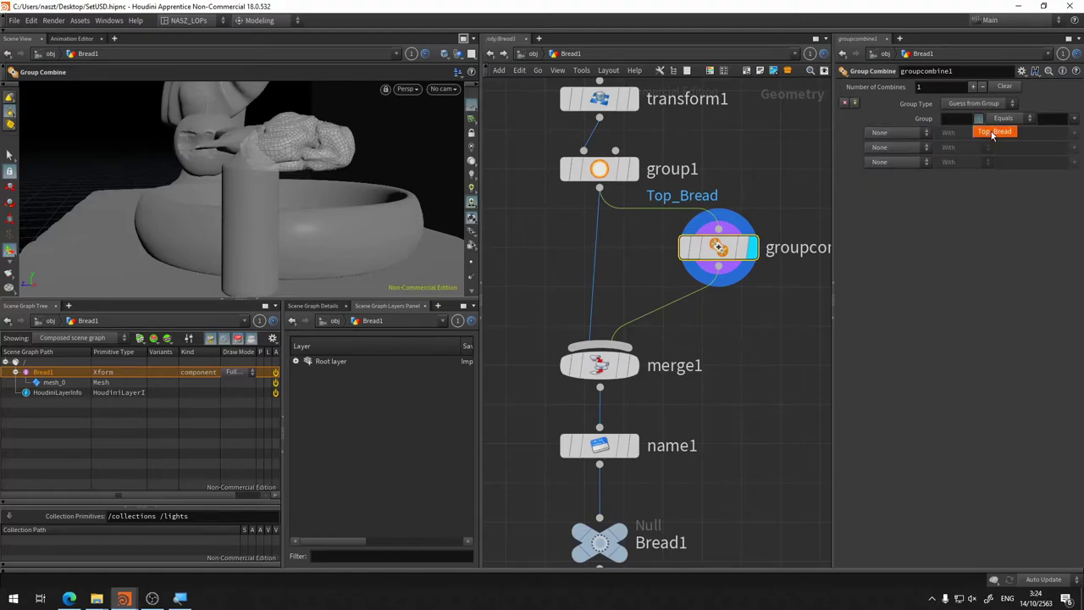
left_click(993, 133)
left_click(1019, 121)
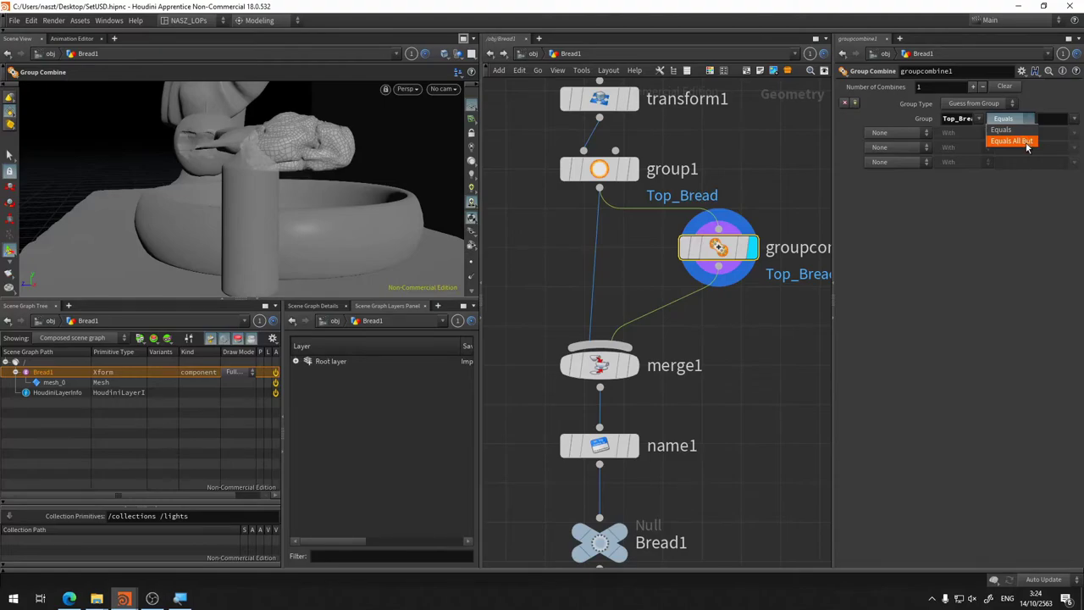
left_click(1026, 142)
left_click(1072, 119)
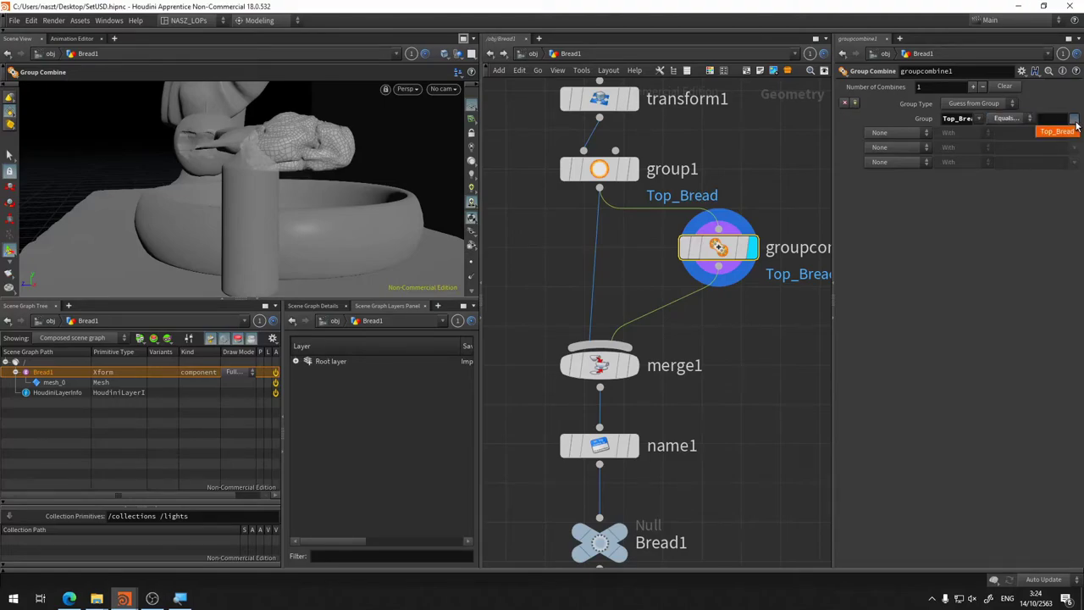
left_click(1063, 133)
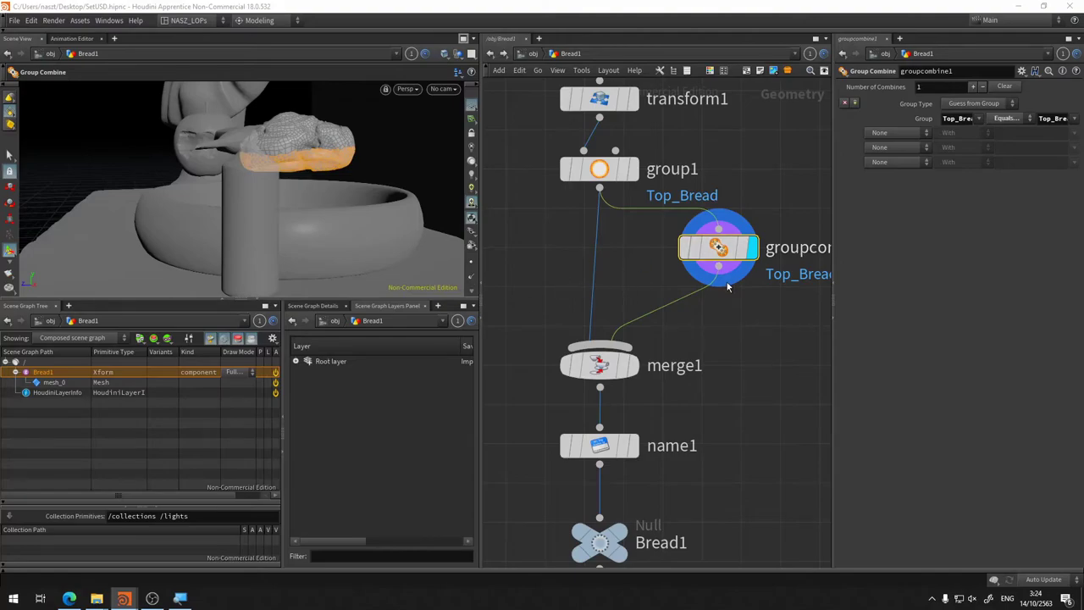
left_click(1015, 120)
left_click(1014, 131)
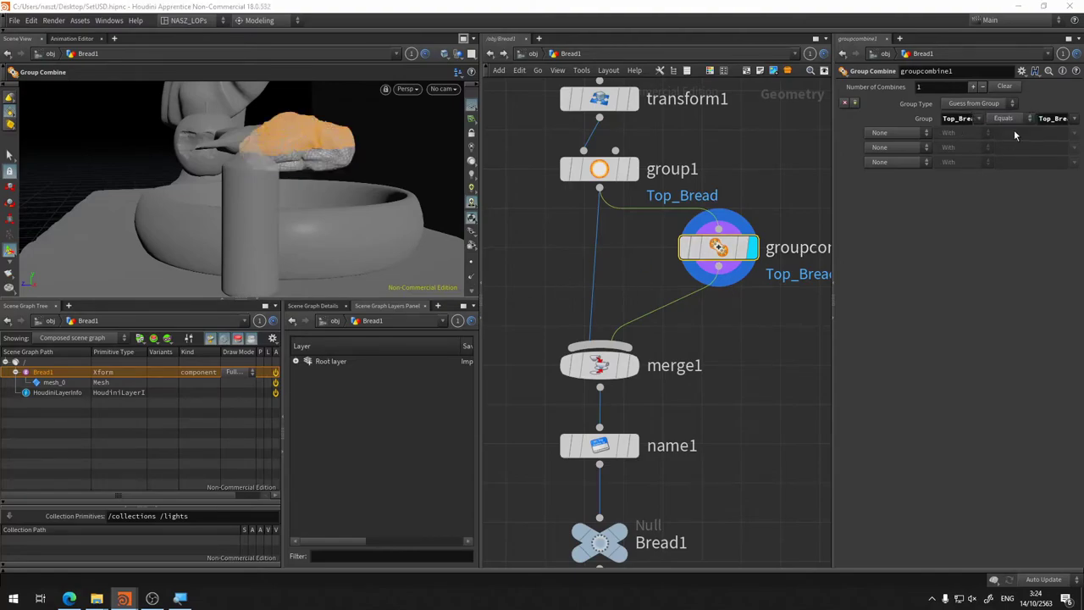
left_click(1006, 120)
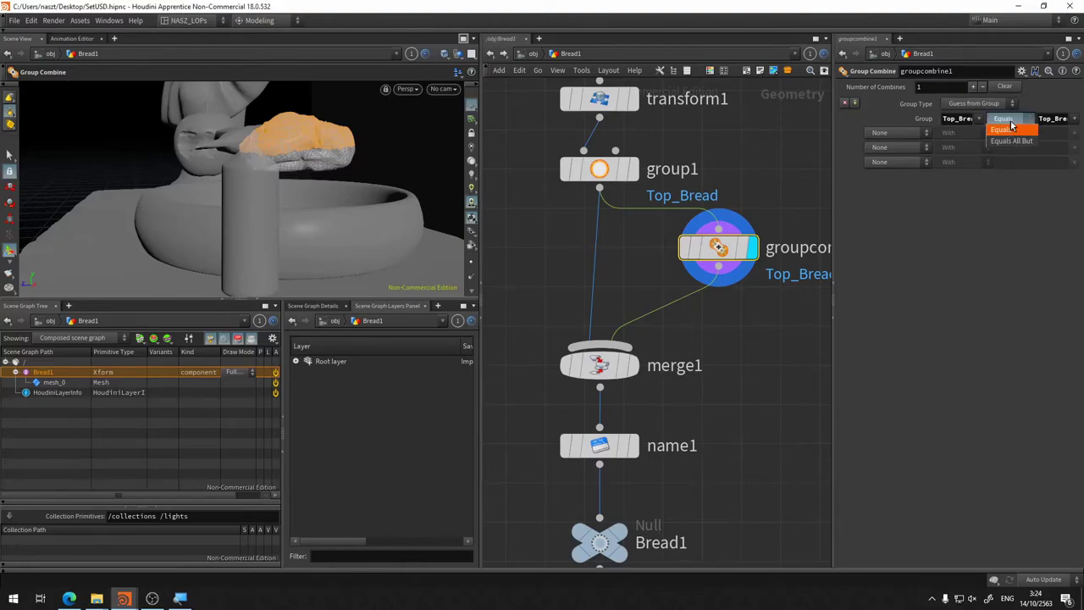
left_click(1019, 141)
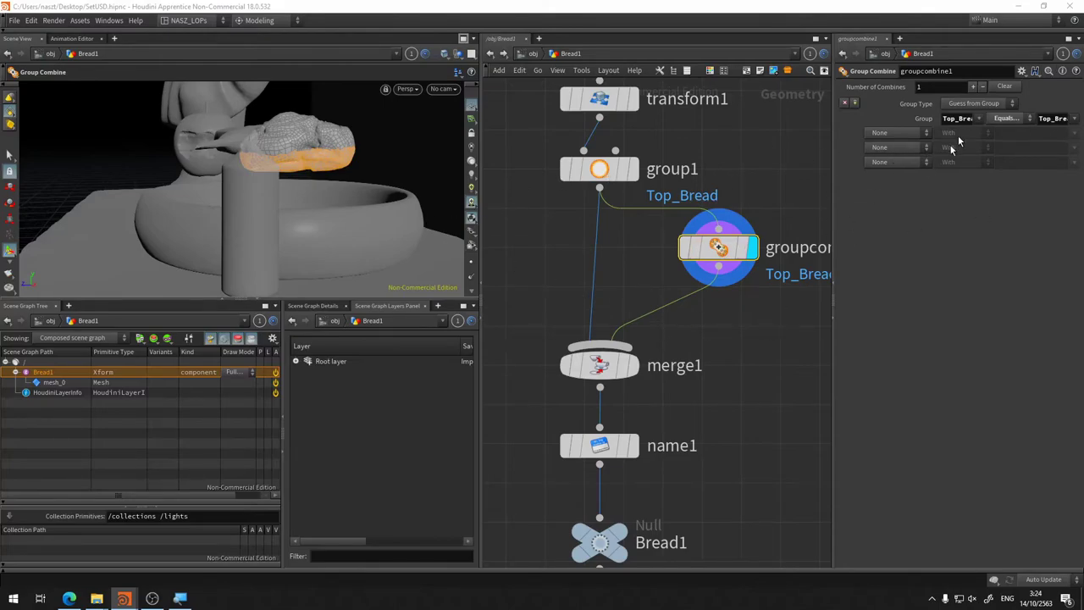
Step: Try renaming the result group to Bottom, then undo back to Top_Bread
middle_click_drag(754, 346, 734, 277)
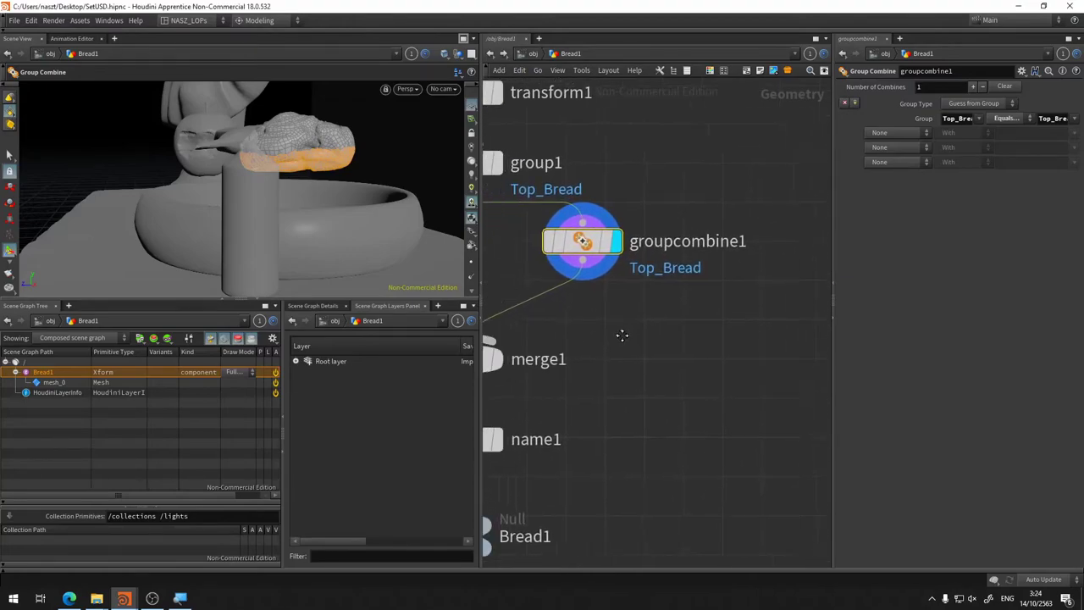
left_click(1038, 119)
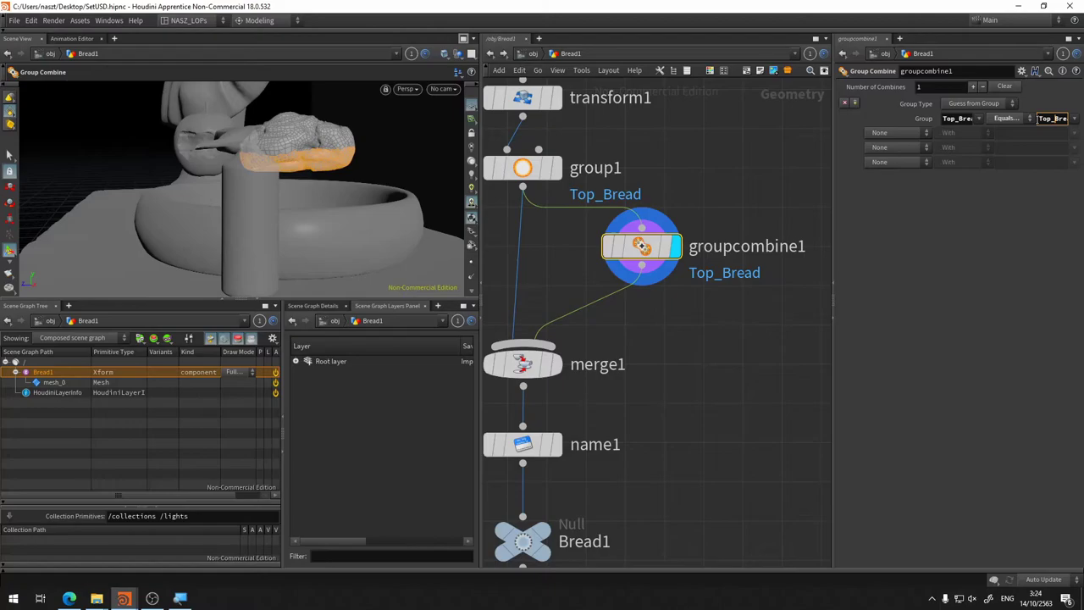
left_click_drag(1040, 118, 1082, 125)
key("BackSpace")
type("m")
key("Return")
key("ctrl+z")
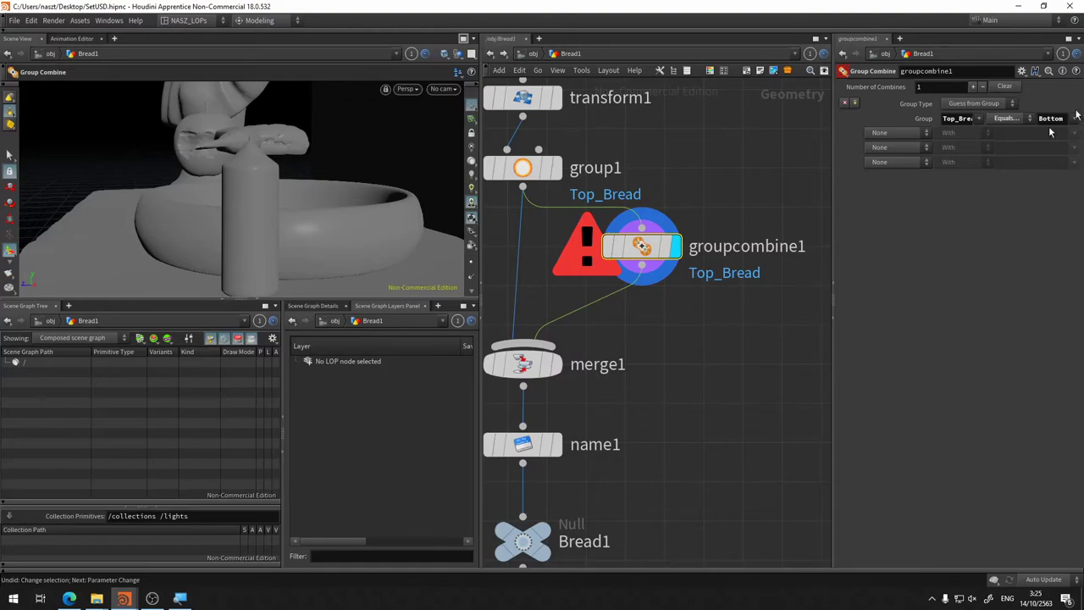
key("ctrl+z")
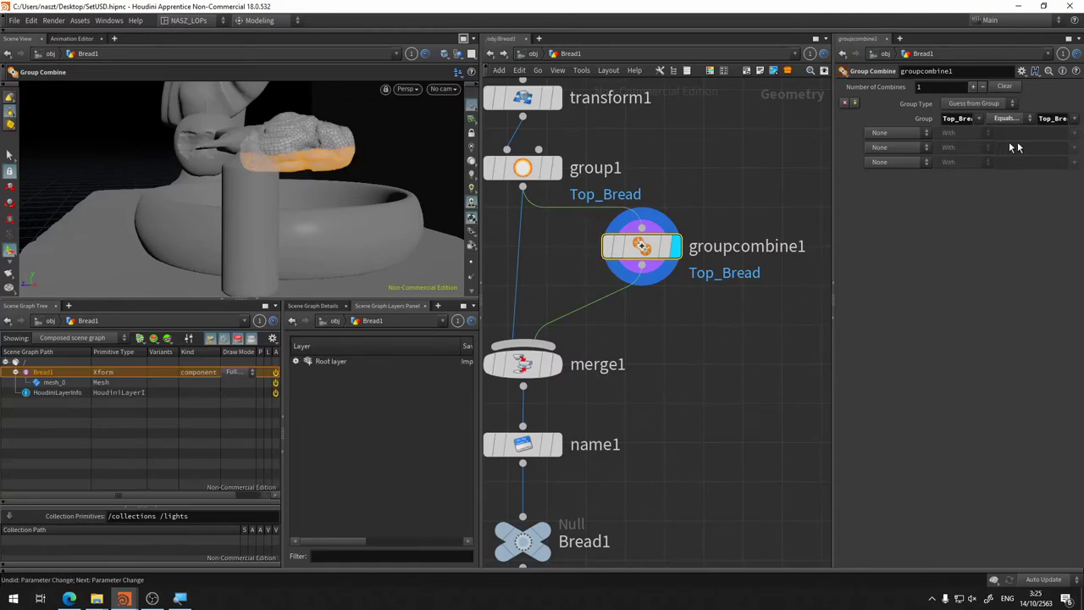
Step: Try the Union combine operation, then reset the first combine step to None
left_click(915, 132)
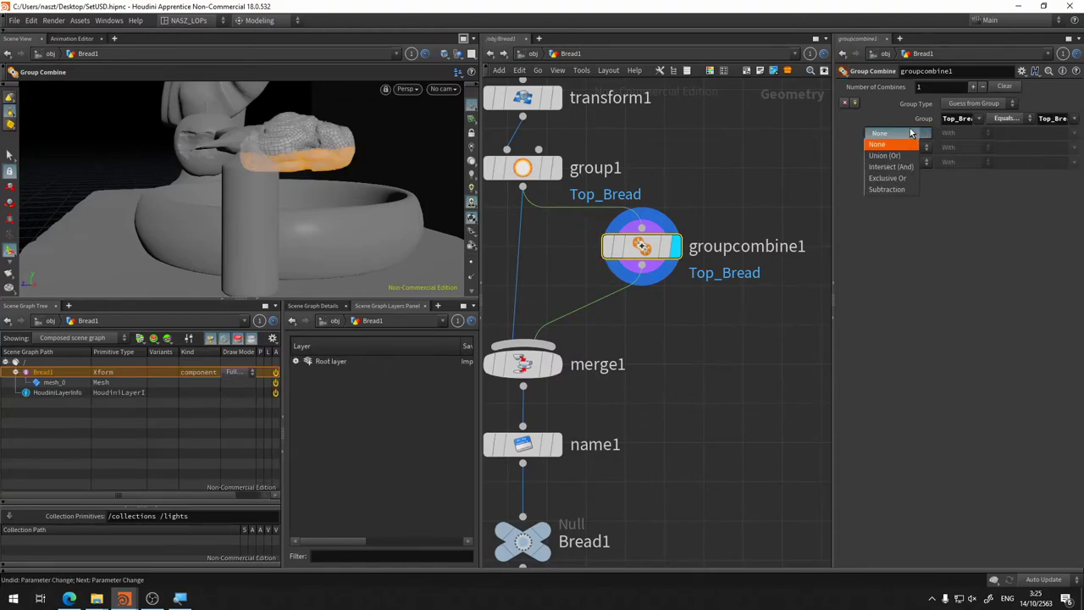
left_click(911, 134)
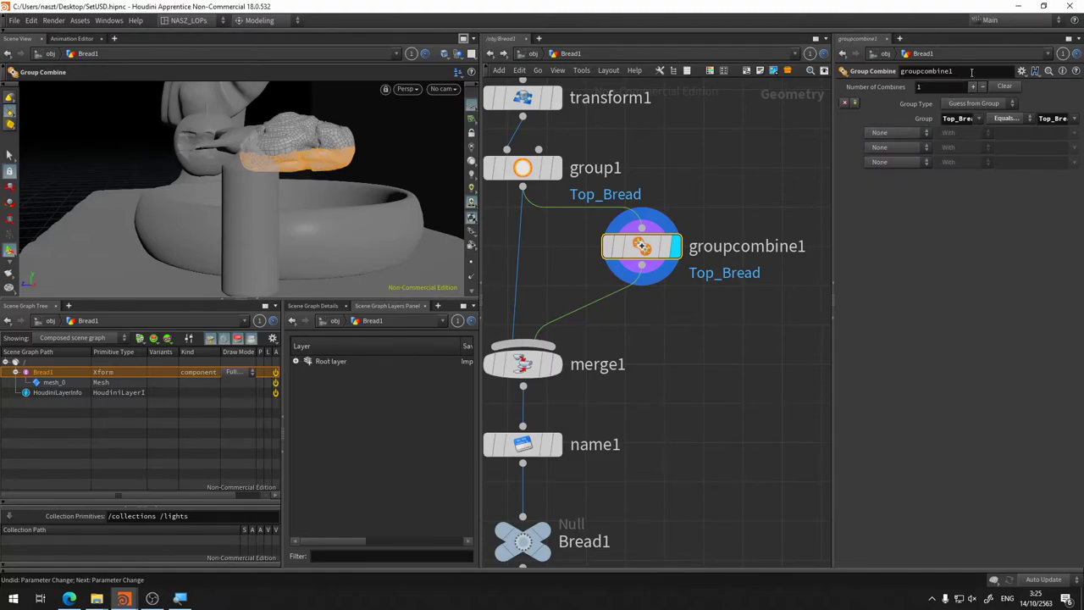
left_click(901, 134)
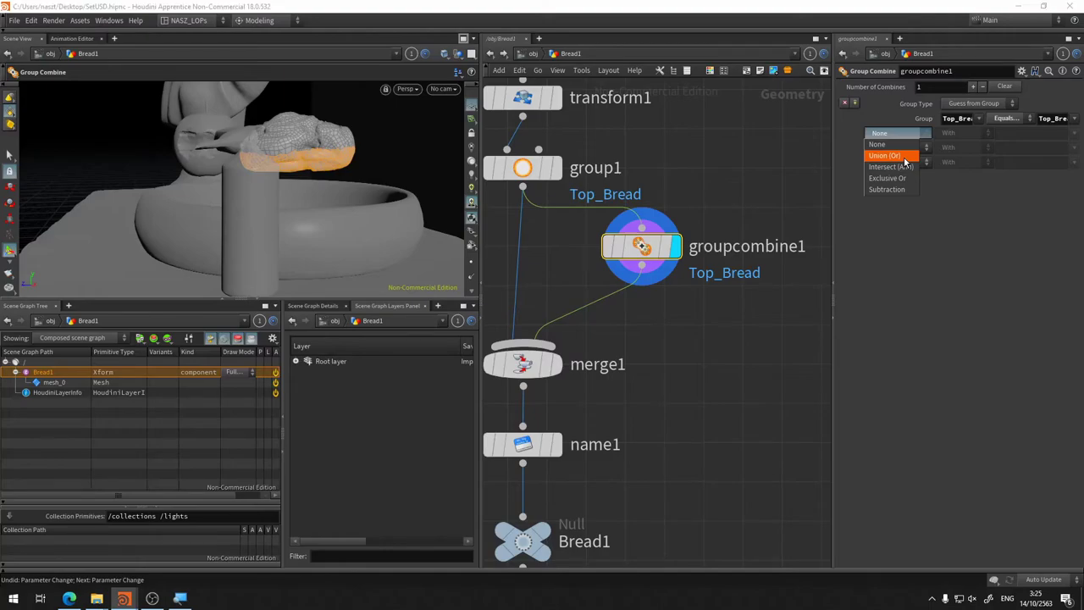
left_click(903, 158)
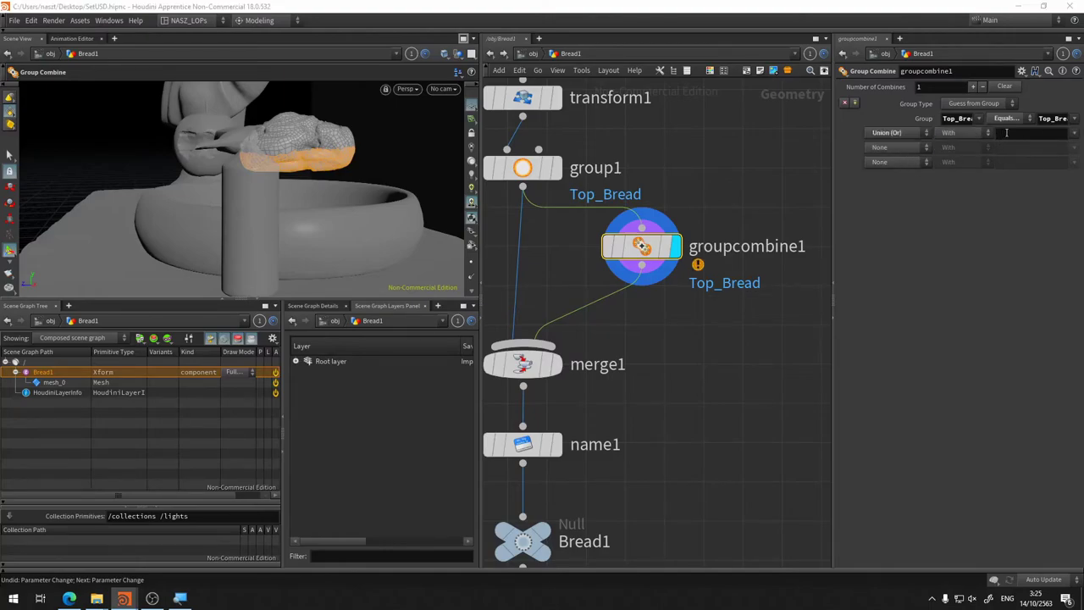
left_click(981, 133)
left_click(981, 140)
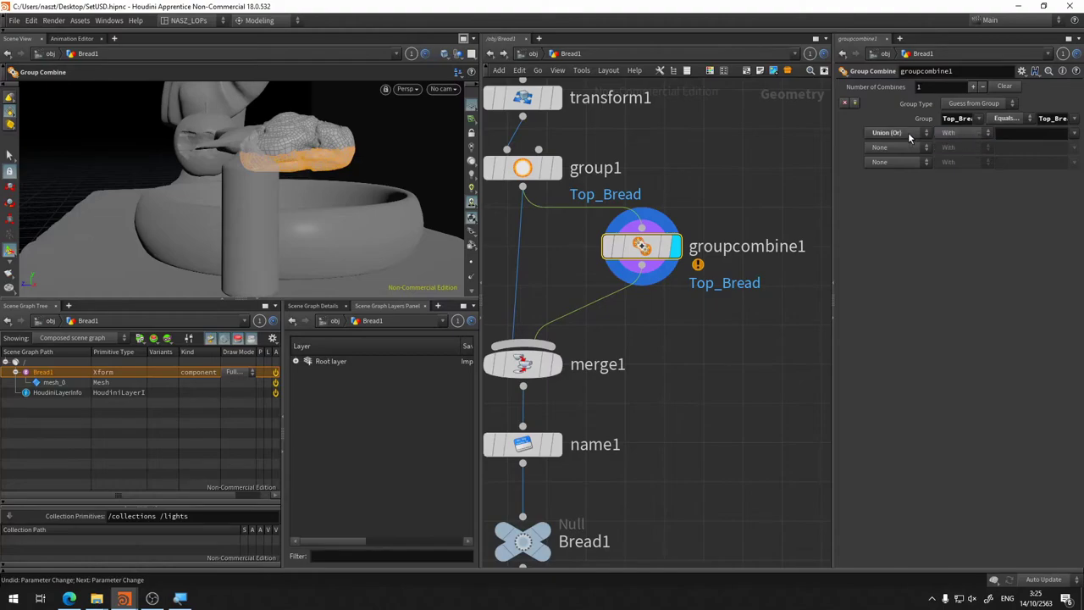
left_click(897, 132)
left_click(889, 133)
left_click(963, 71)
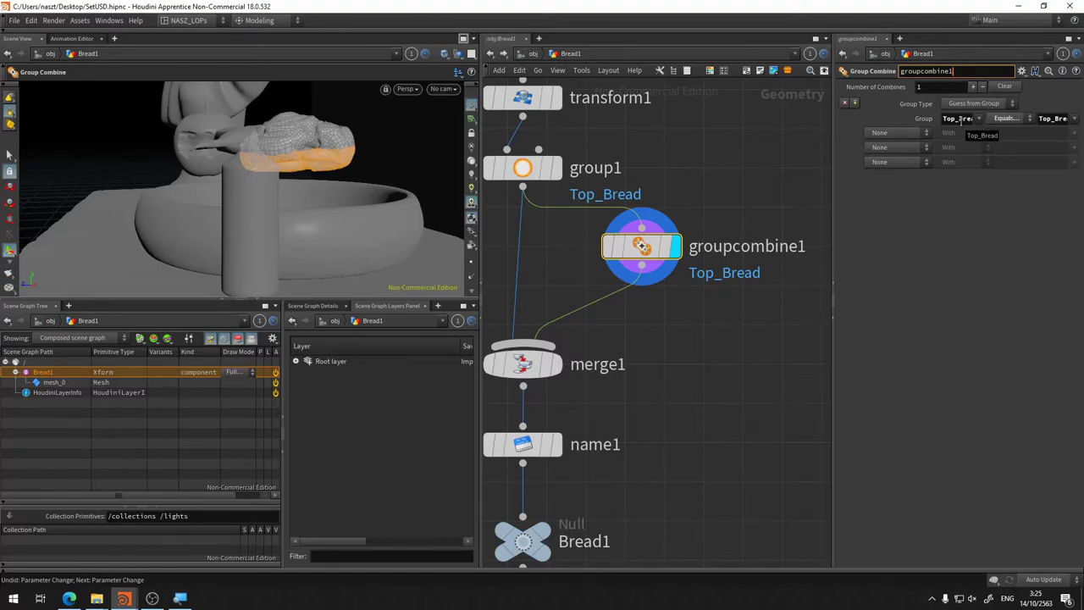
key("Return")
Step: Rename the combined result group to Bottom_Bread, fixing the typo along the way
double_click(966, 119)
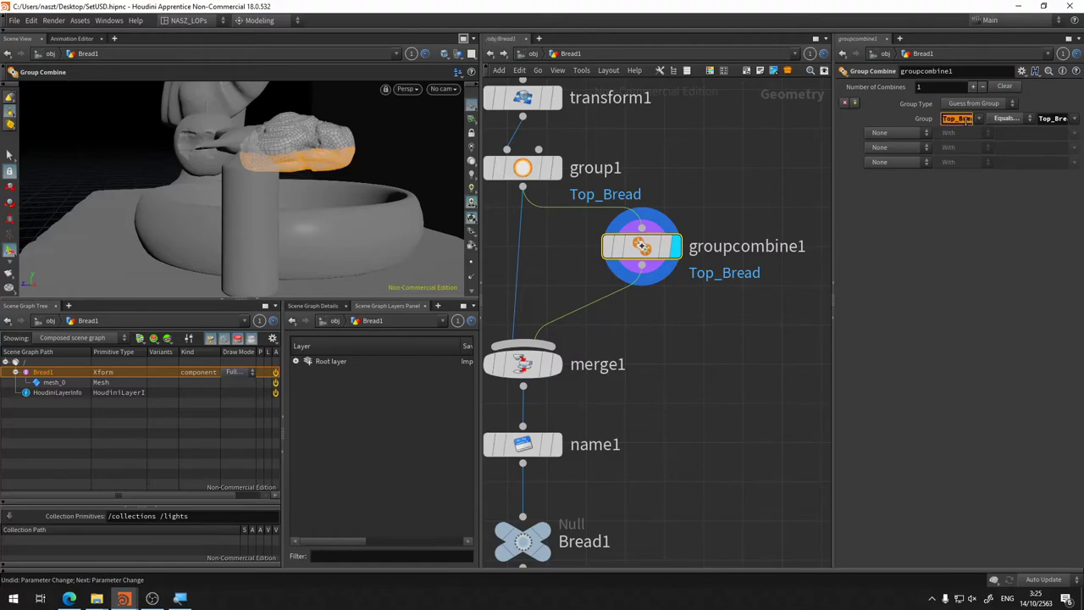
type("Botoo")
type("m")
key("Return")
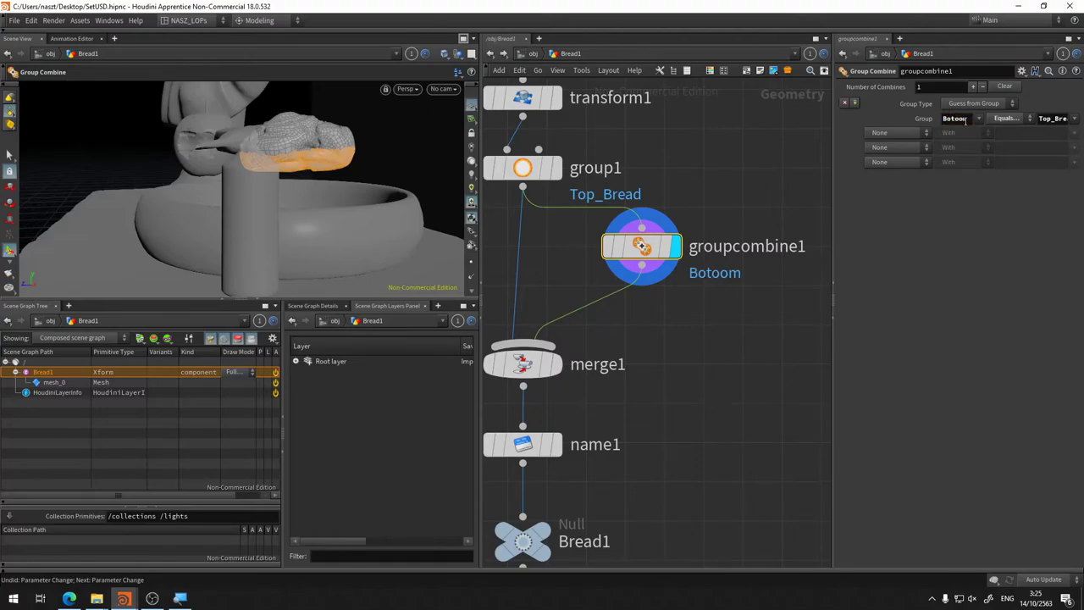
left_click(966, 120)
type("t")
key("Return")
left_click(967, 118)
type("_Bread")
key("Return")
Step: Display the final Bread1 null output in the viewport
middle_click_drag(686, 386, 756, 311)
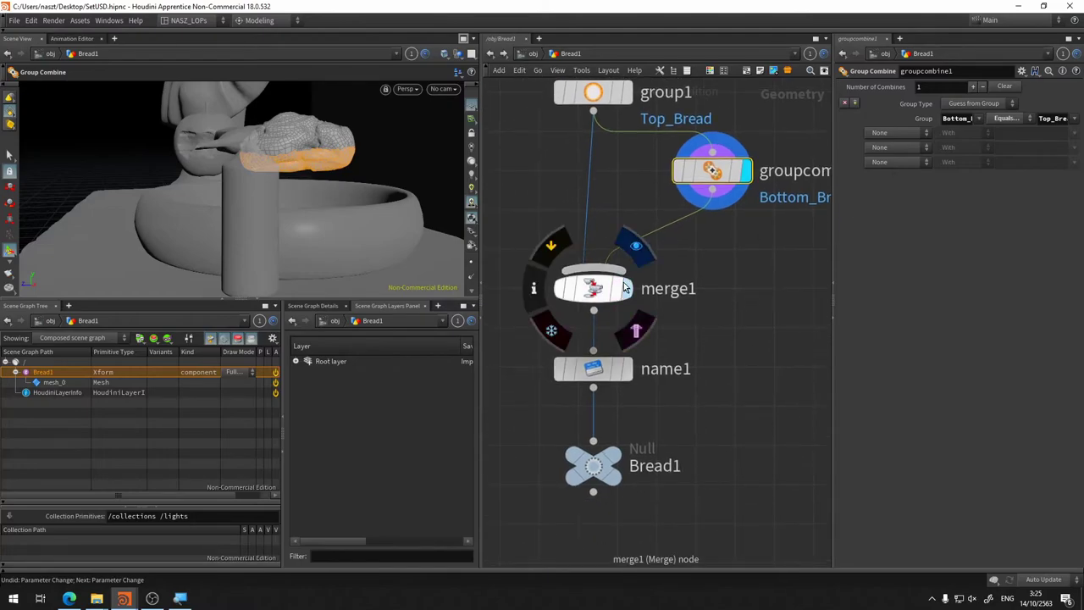
left_click(593, 288)
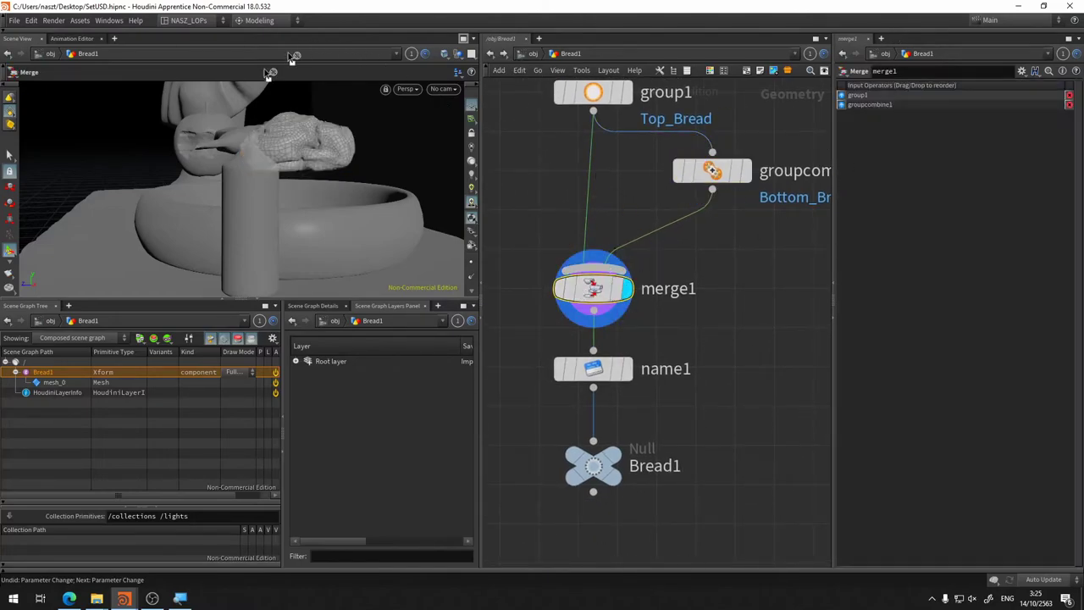
left_click(636, 325)
left_click(636, 422)
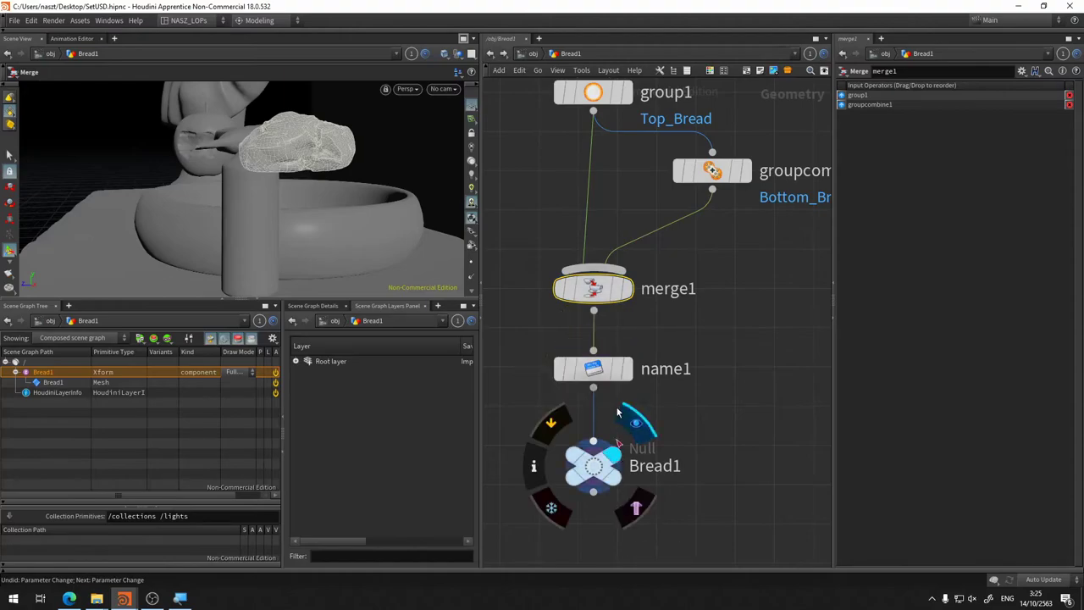
Step: Switch from the object level to the stage network
left_click(534, 54)
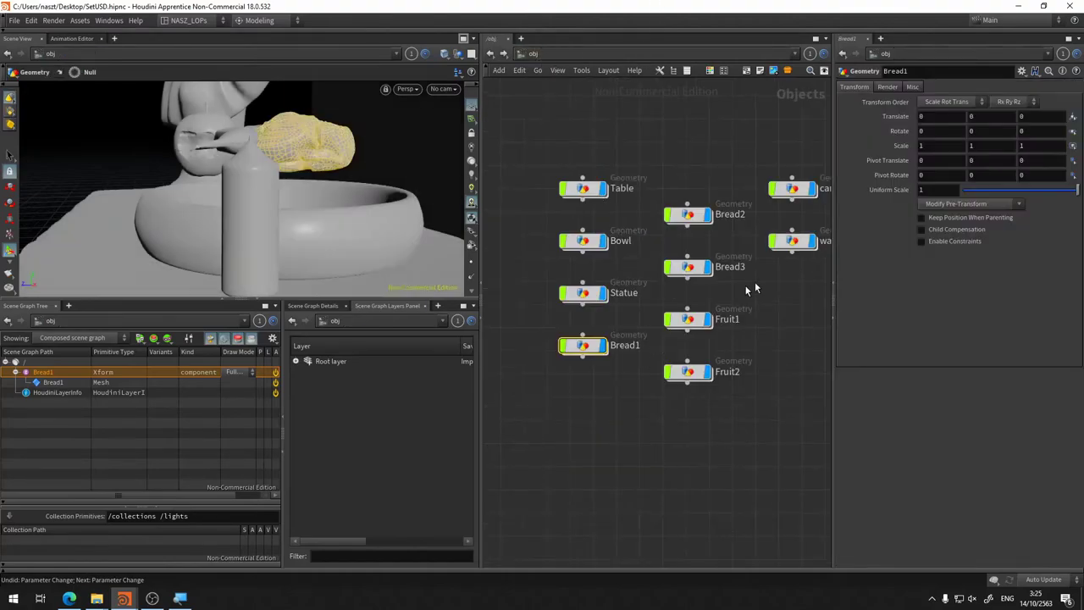
left_click(542, 55)
left_click(559, 134)
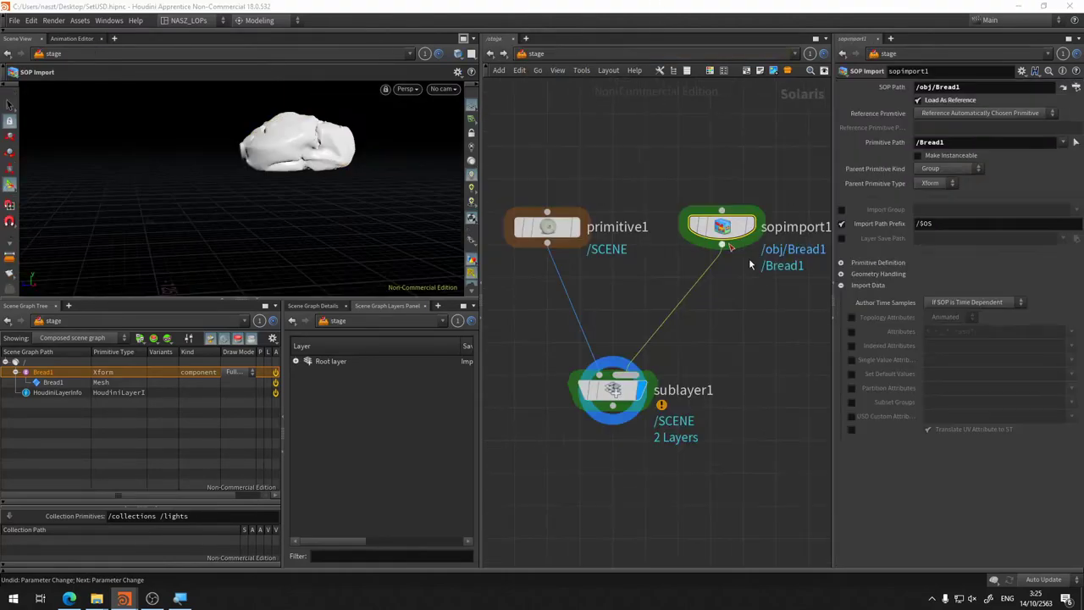
Step: Enable Subset Groups on sopimport1 with Top_Bread and inspect its node info
left_click(851, 402)
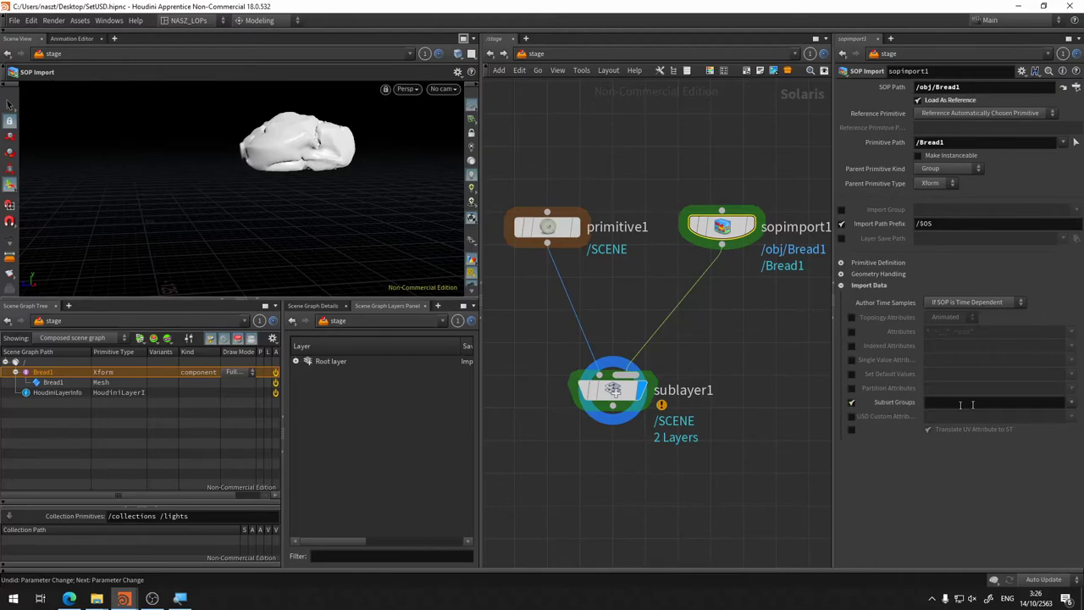
left_click(1071, 403)
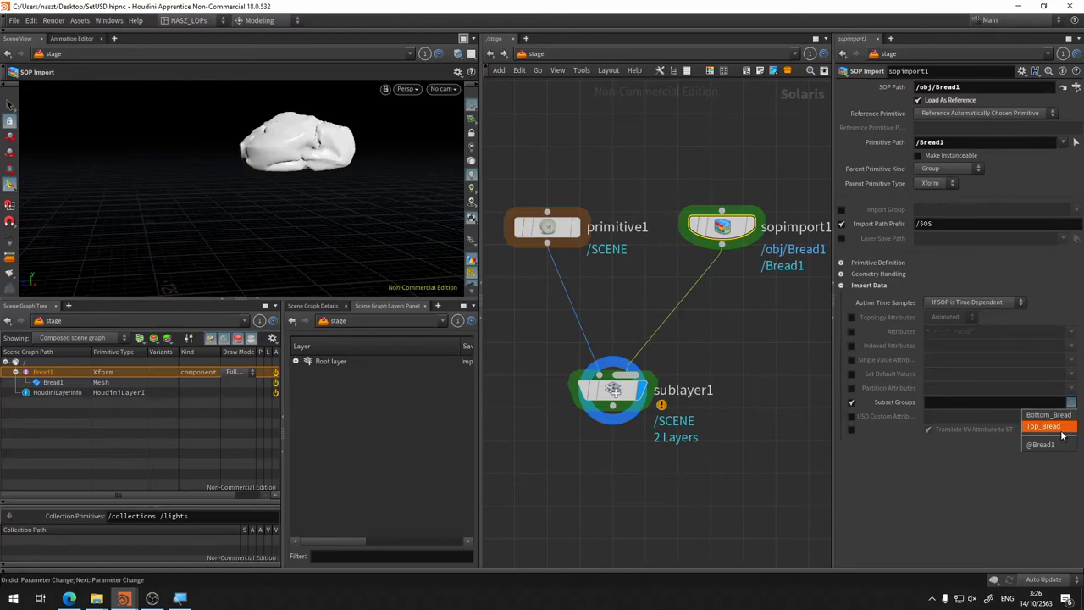
left_click(1050, 425)
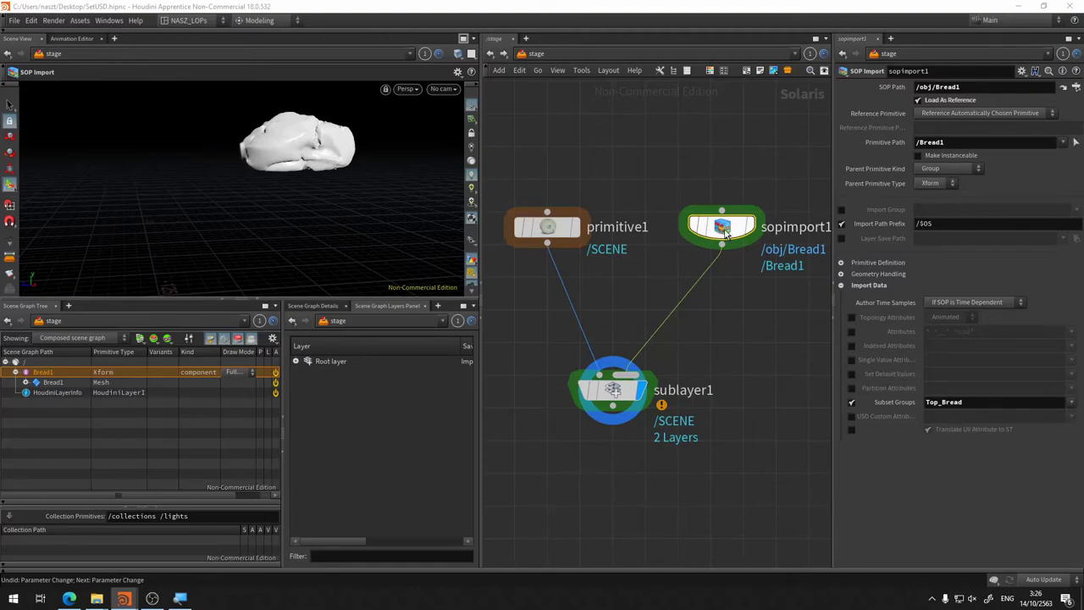
mouse_move(721, 226)
left_click(677, 233)
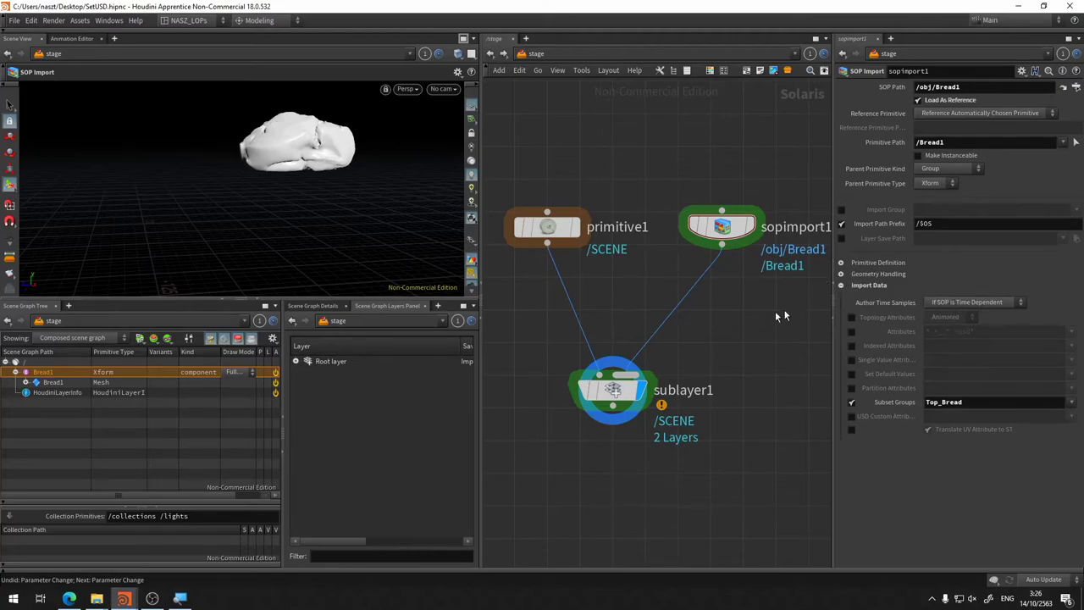
middle_click(728, 229)
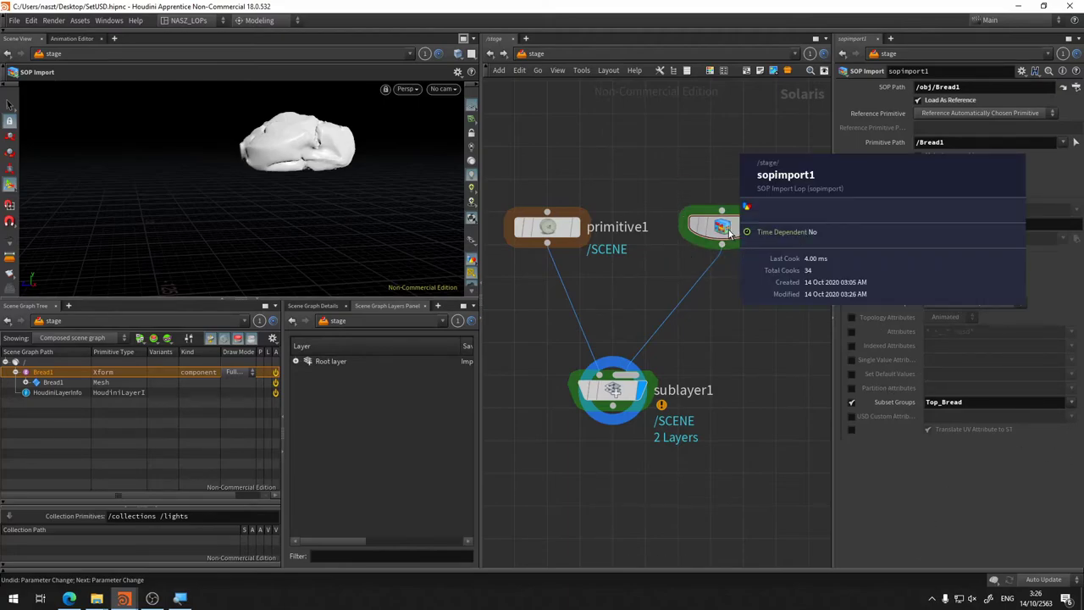
Step: Make sopimport1 import only the Bottom_Bread group, with subset group authoring turned off
left_click(623, 400)
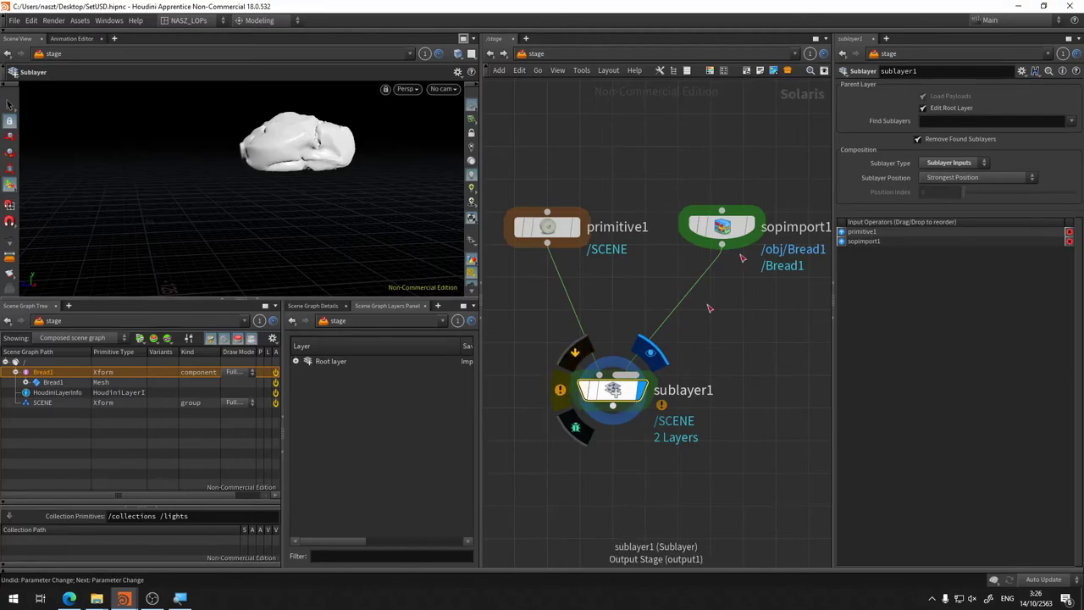
left_click(699, 228)
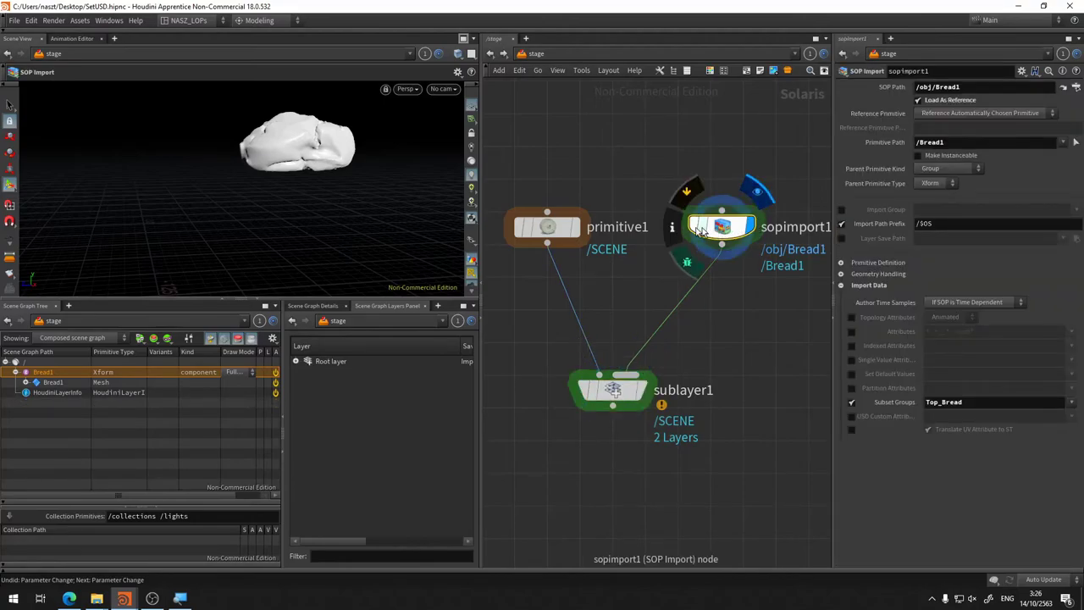
left_click(678, 230)
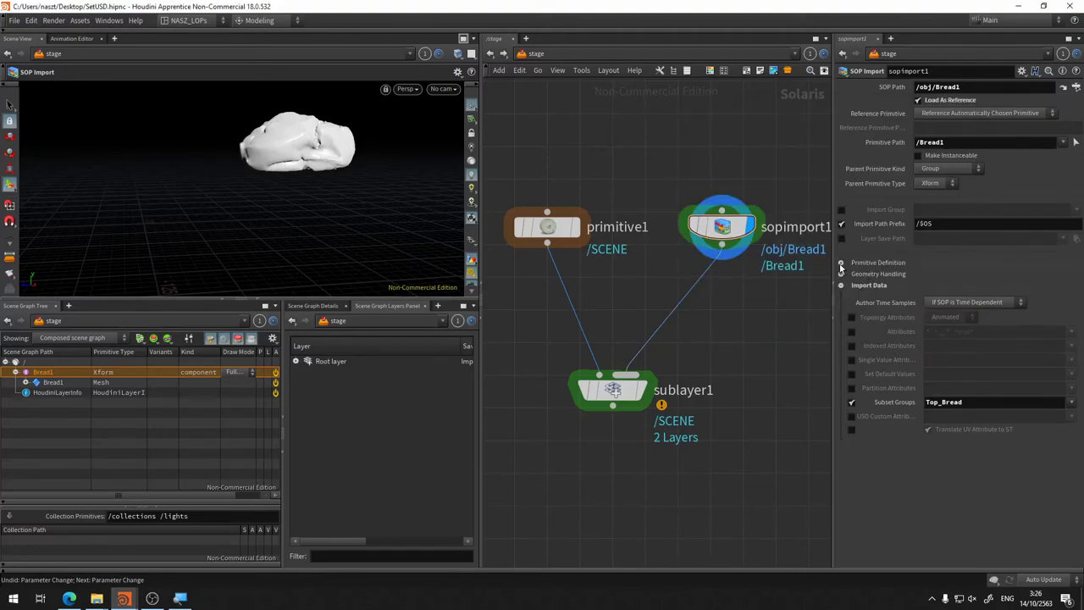
left_click(842, 262)
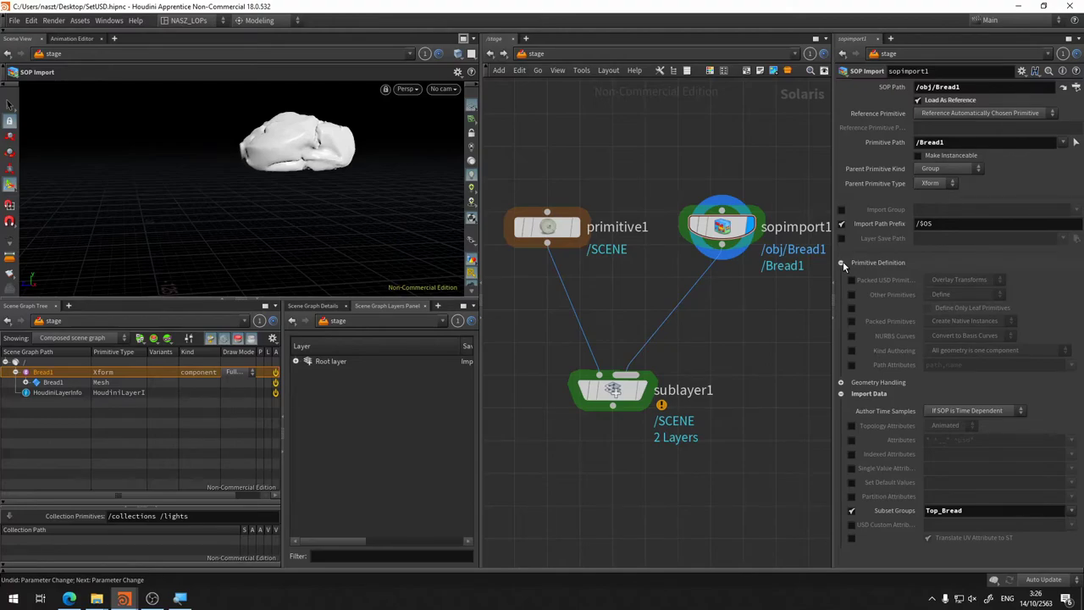
left_click(842, 263)
left_click(841, 209)
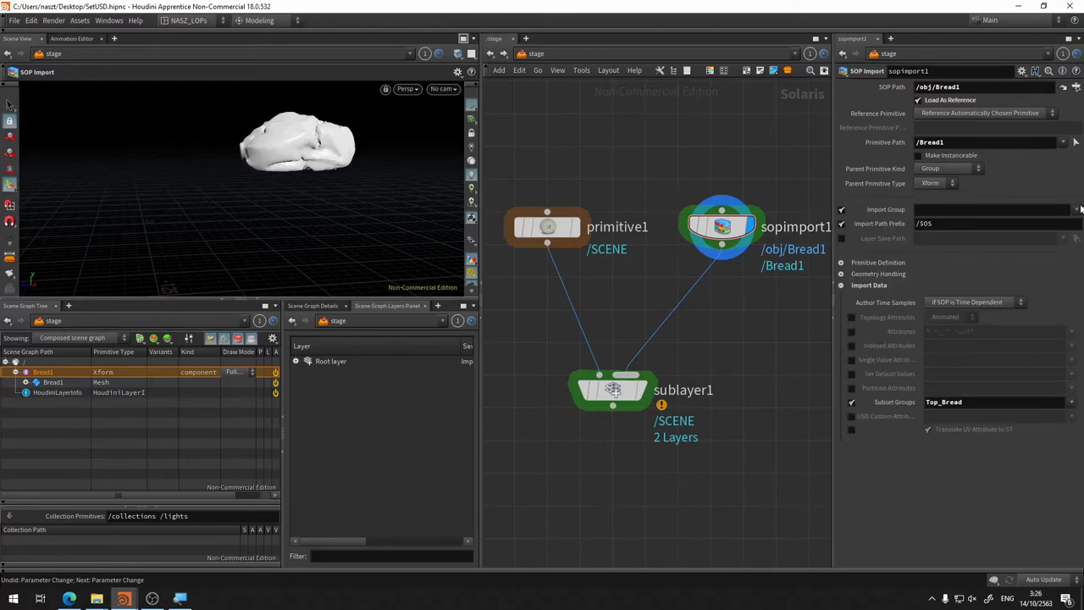
left_click(1075, 209)
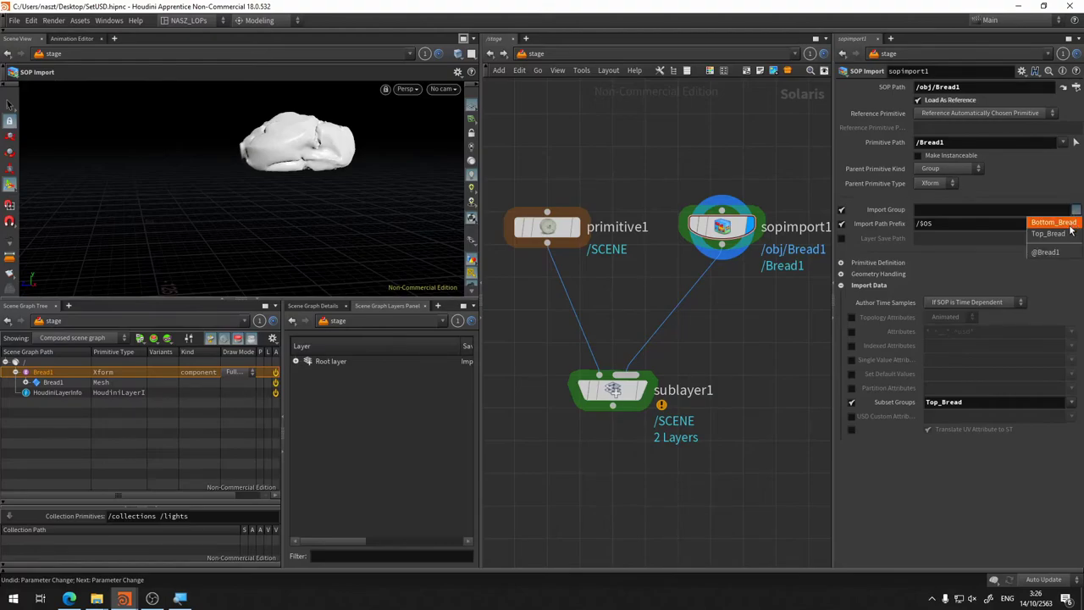
left_click(1069, 224)
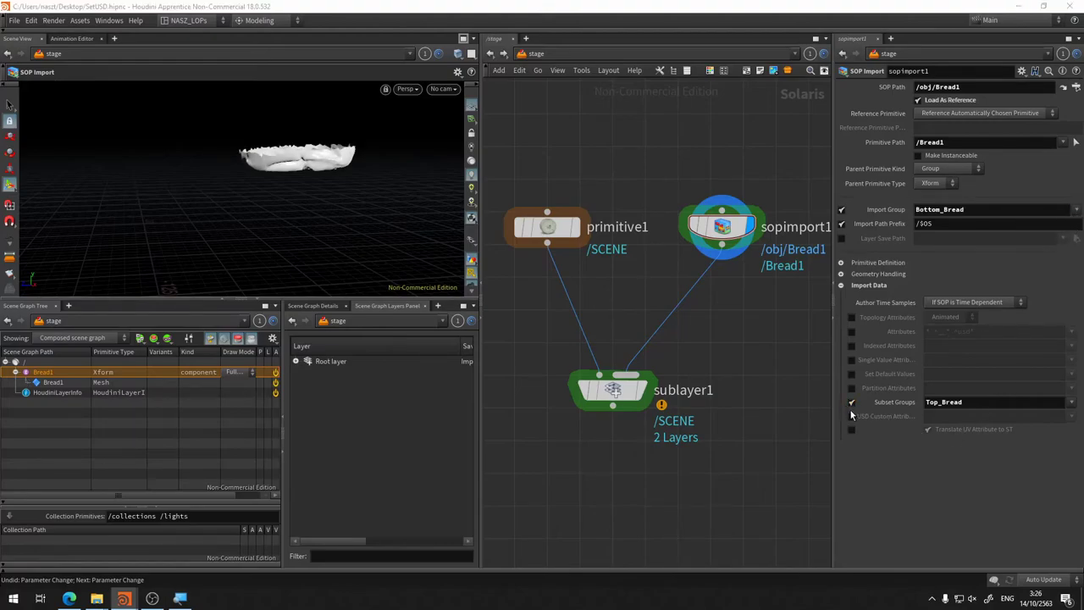
left_click(852, 403)
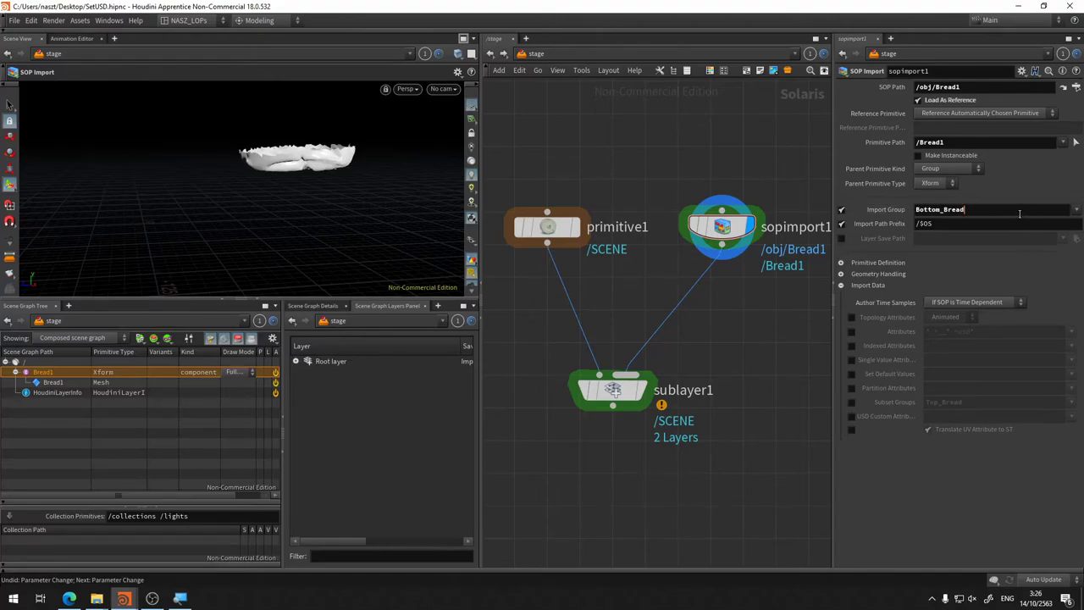
key("Return")
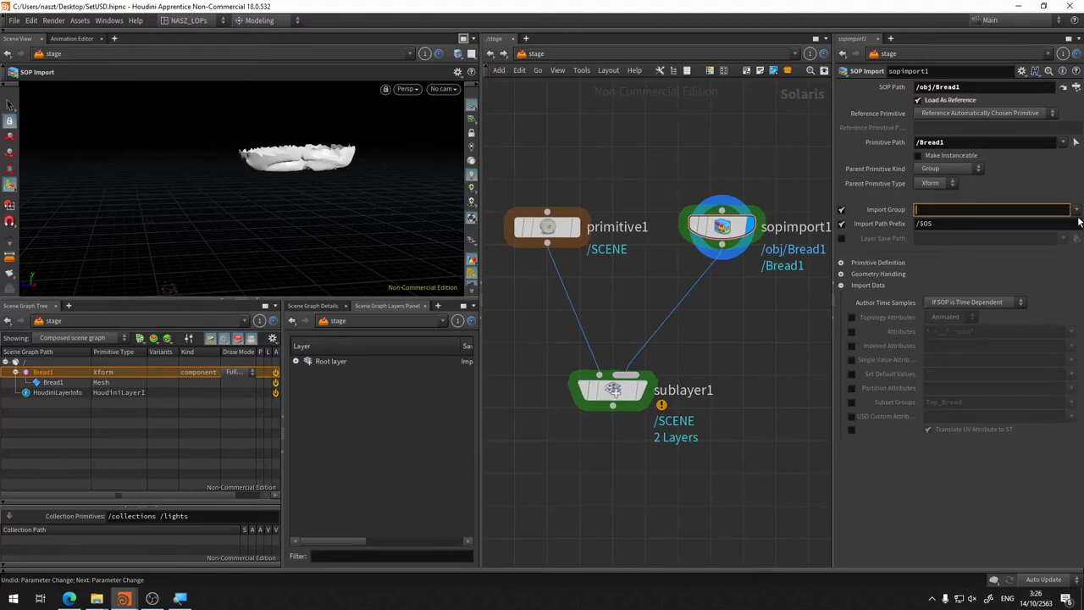
Step: Switch the import group to Top_Bread and orbit to inspect the top bread
left_click(1075, 209)
left_click(1068, 235)
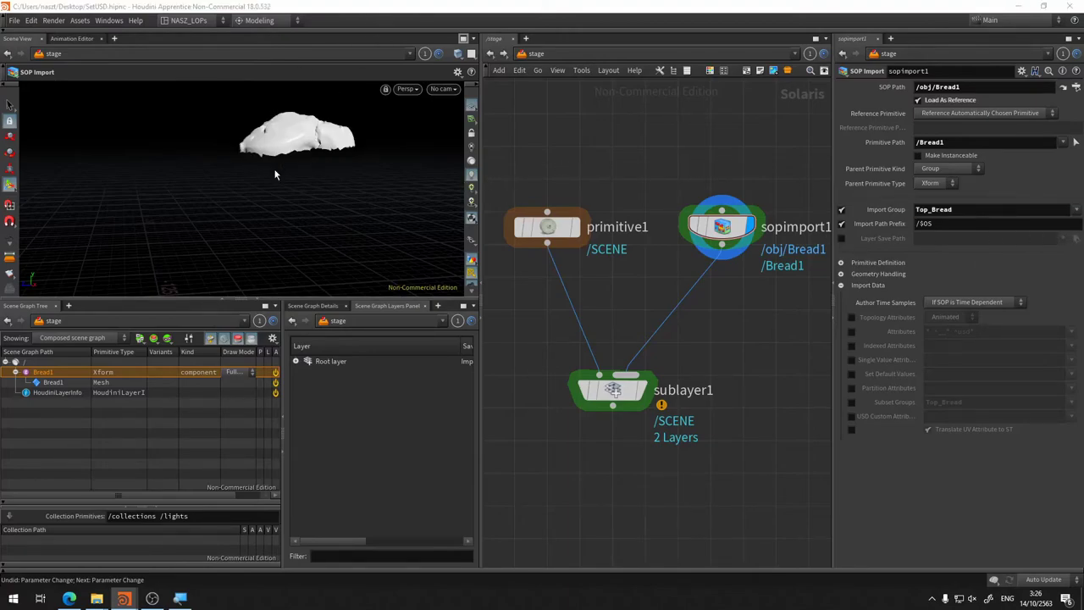
mouse_move(285, 223)
left_mouse_down()
mouse_move(310, 236)
mouse_move(290, 211)
mouse_move(325, 165)
mouse_move(370, 203)
mouse_move(263, 191)
mouse_move(292, 199)
mouse_move(282, 195)
left_mouse_up()
key("Return")
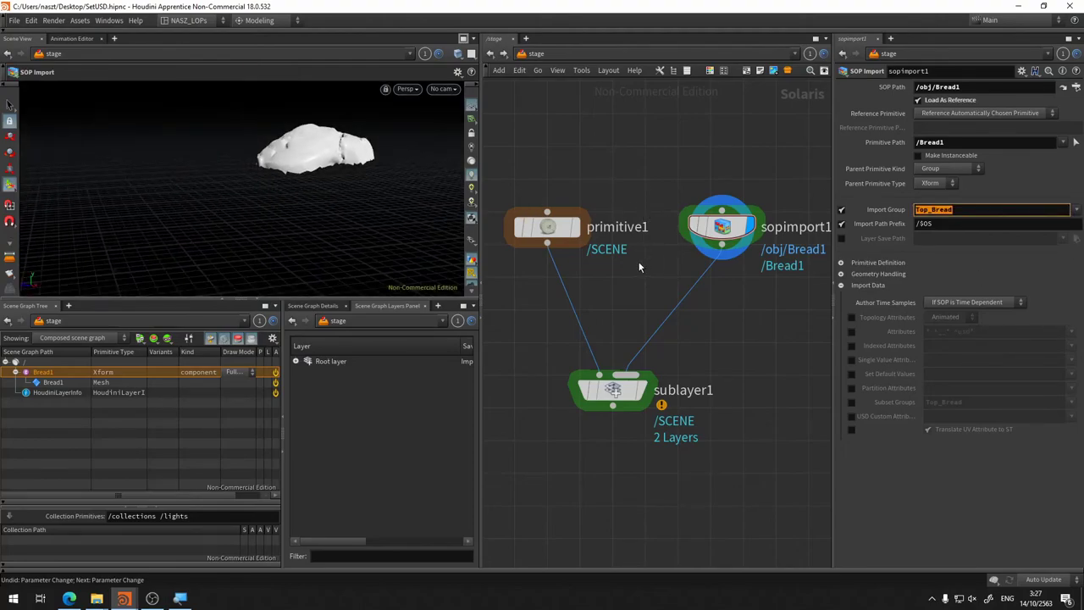
Step: Turn Import Group off and set Subset Groups to * so every group is authored
left_click(841, 210)
left_click(851, 402)
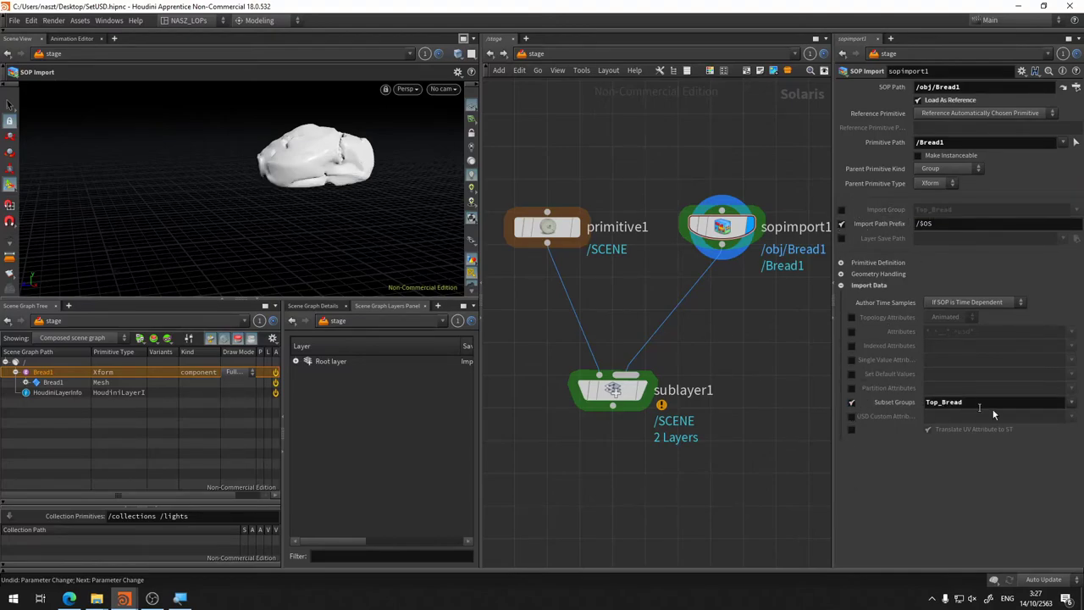
left_click(1071, 403)
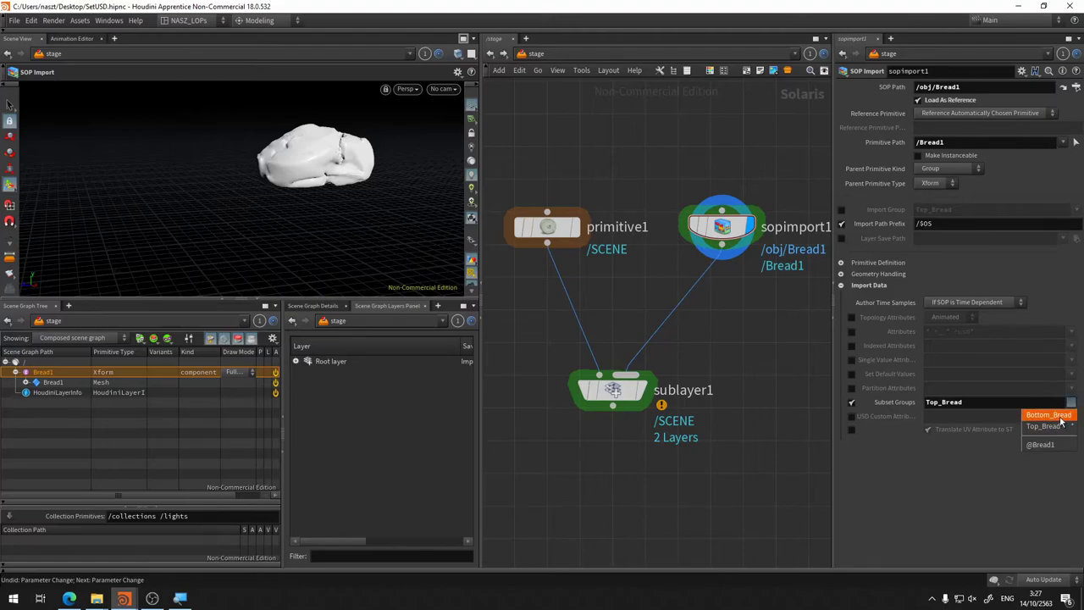
left_click(1054, 417)
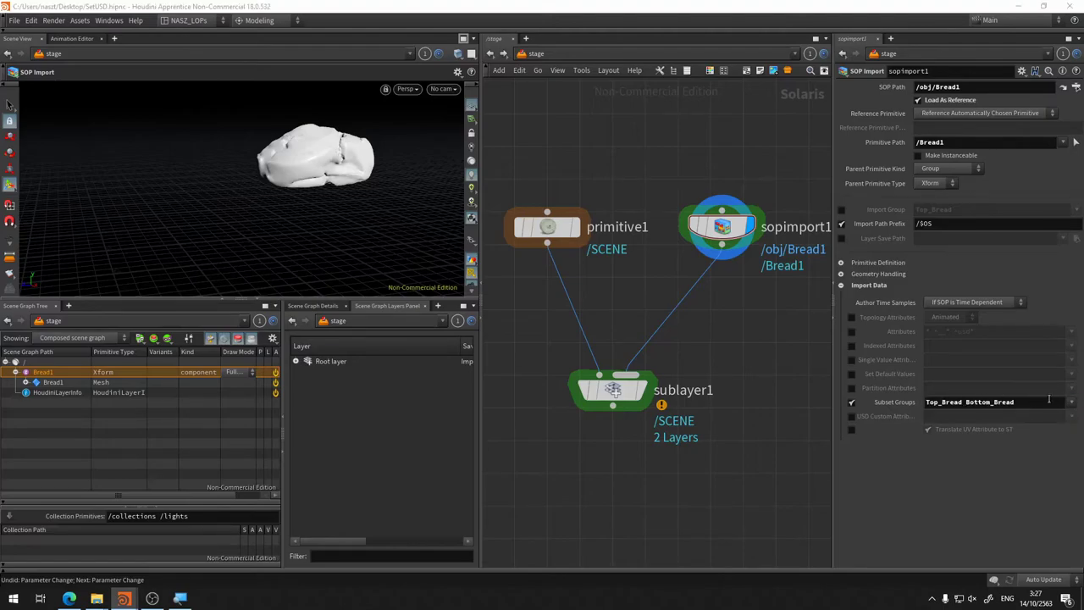
left_click(1048, 401)
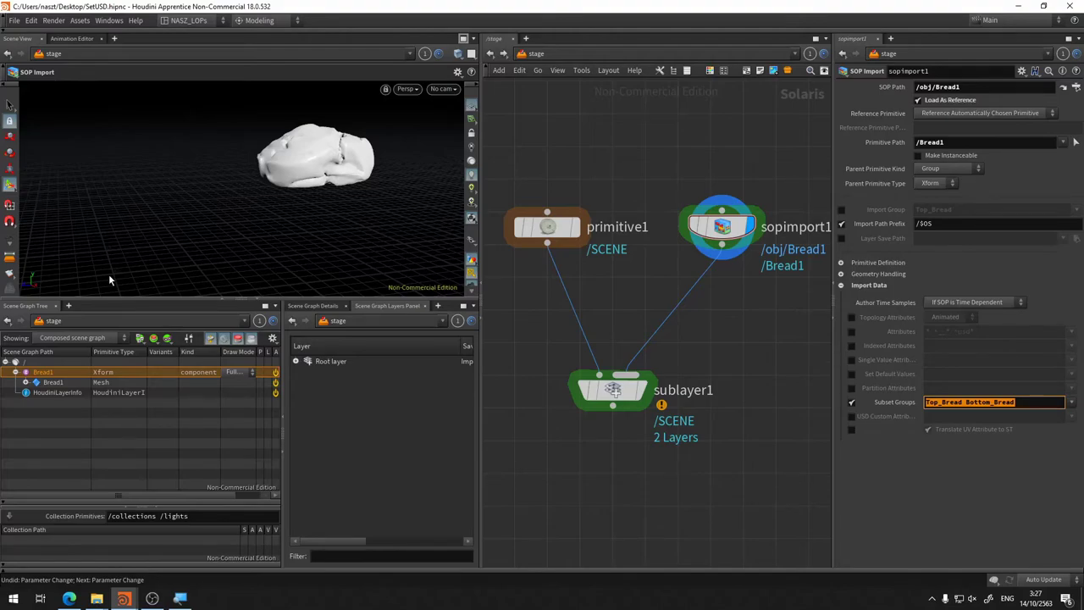
type("*")
key("Return")
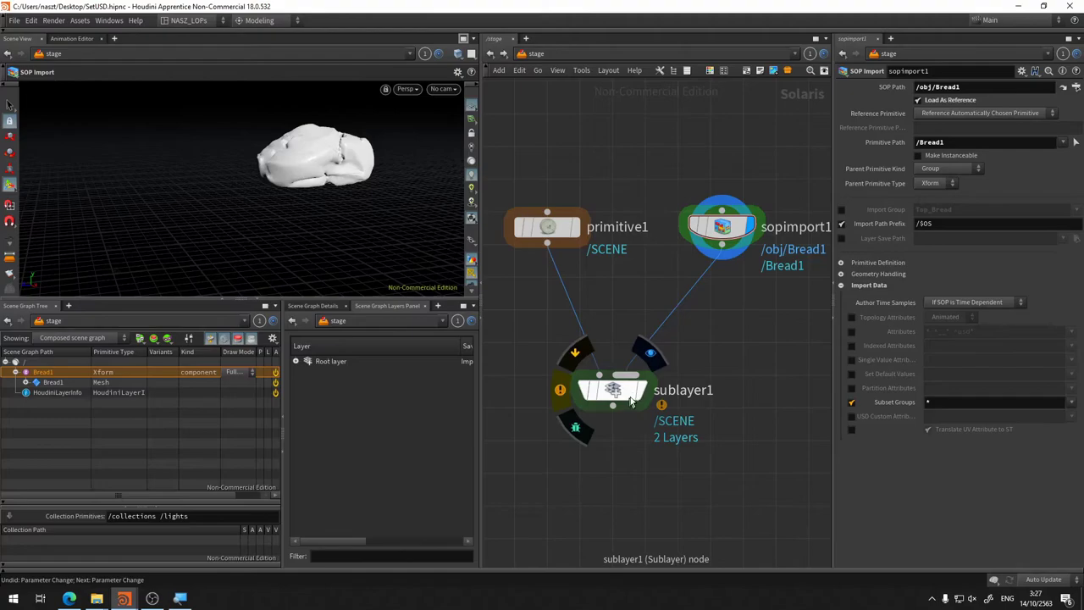
Step: After reviewing sublayer1's missing save-path warning, tick Layer Save Path on sopimport1
mouse_move(633, 393)
left_mouse_down()
mouse_move(658, 339)
mouse_move(649, 337)
left_mouse_up()
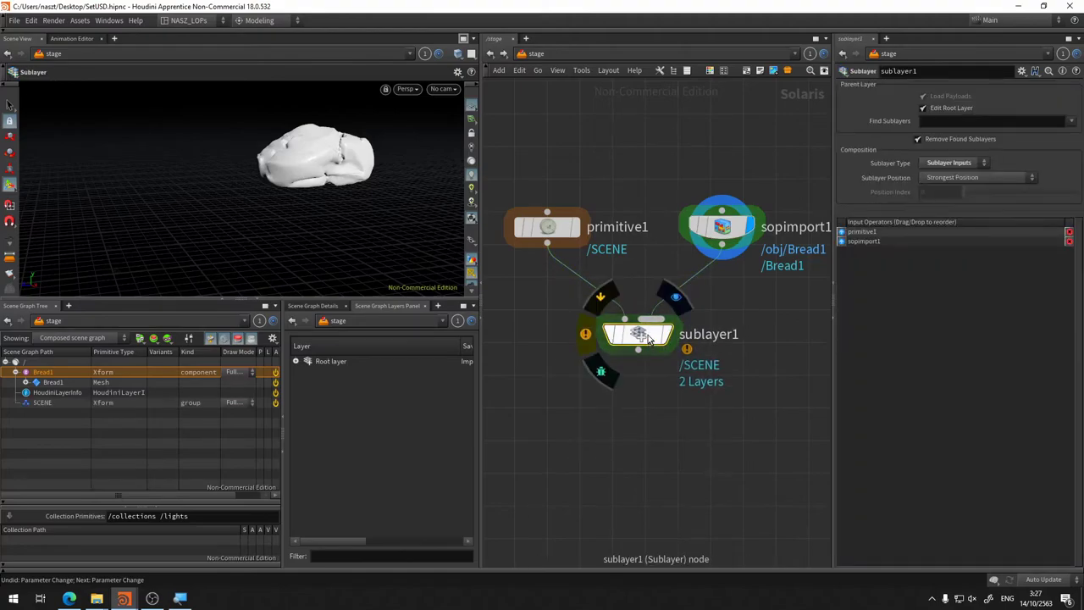
left_click(588, 338)
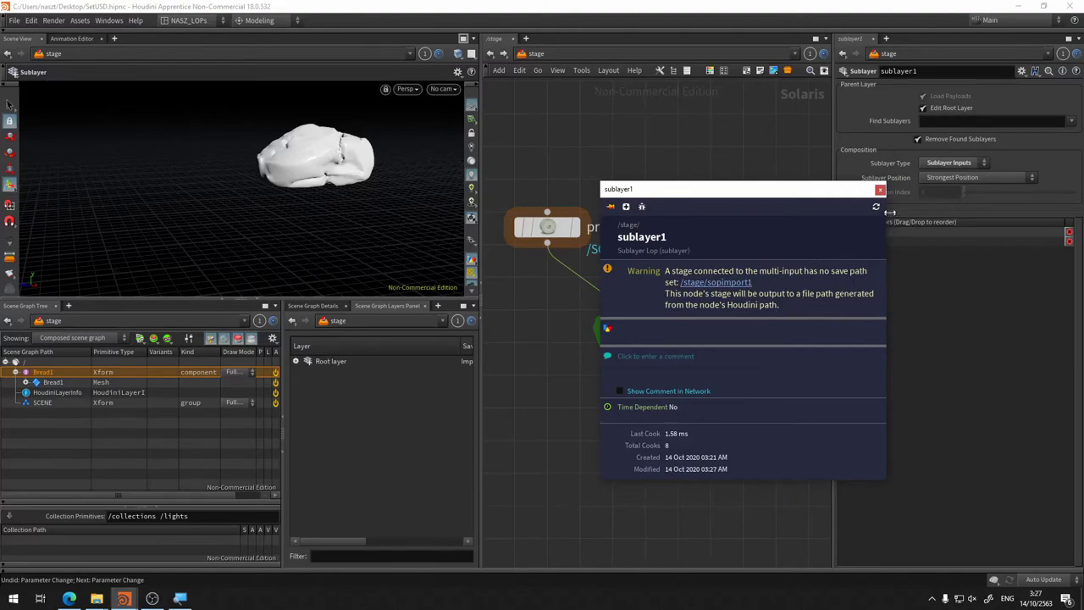
left_click(880, 189)
left_click(738, 230)
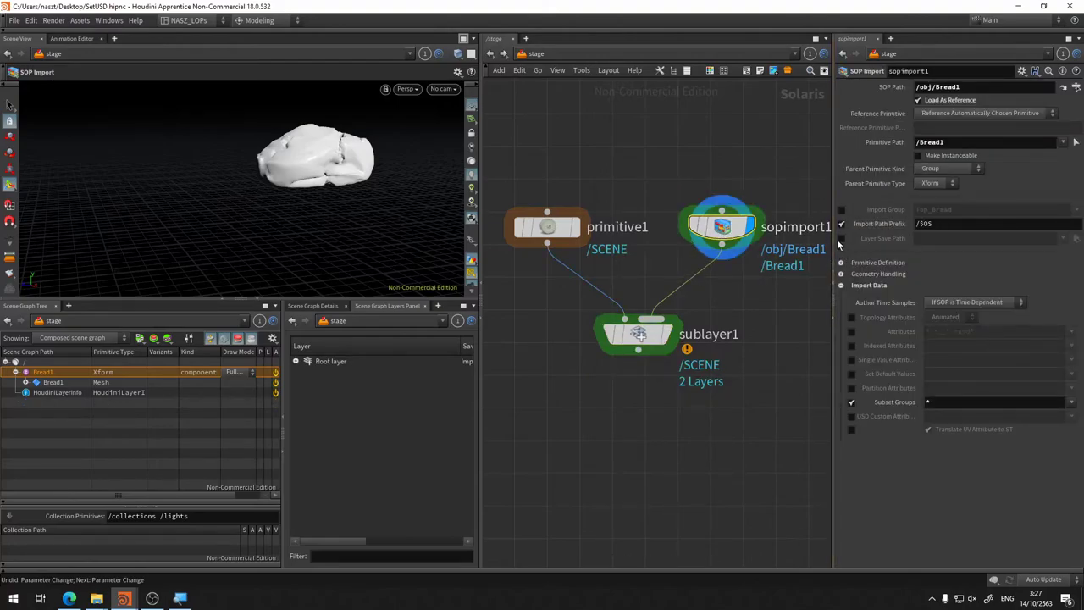
left_click(842, 238)
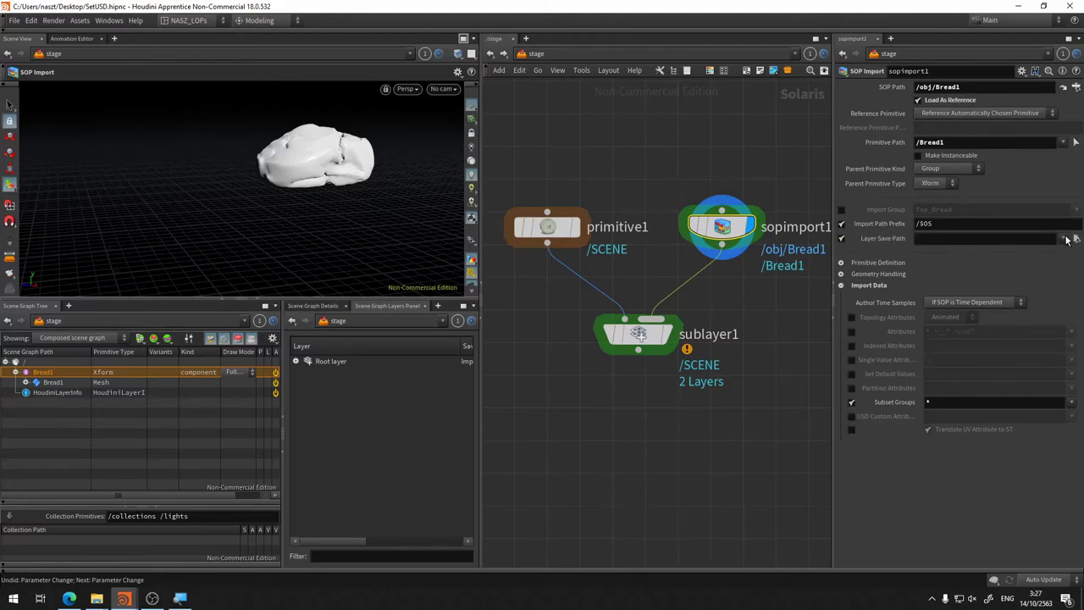
Step: Browse to $HIP and accept Bread1_asset.usd as sopimport1's Layer Save Path
left_click(1076, 239)
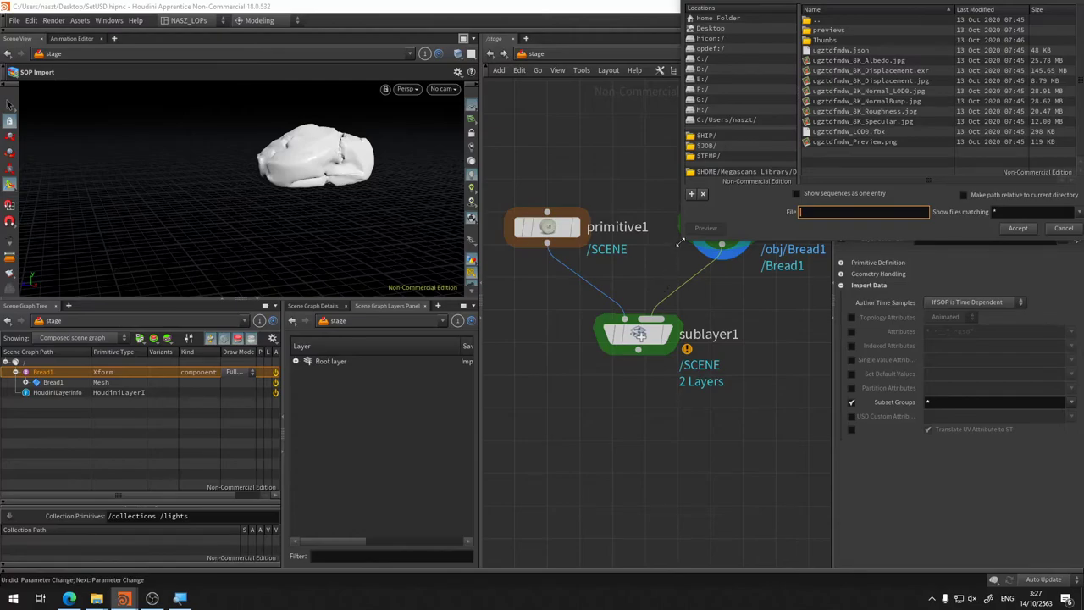
left_click_drag(679, 242, 683, 277)
left_click_drag(836, 16, 354, 84)
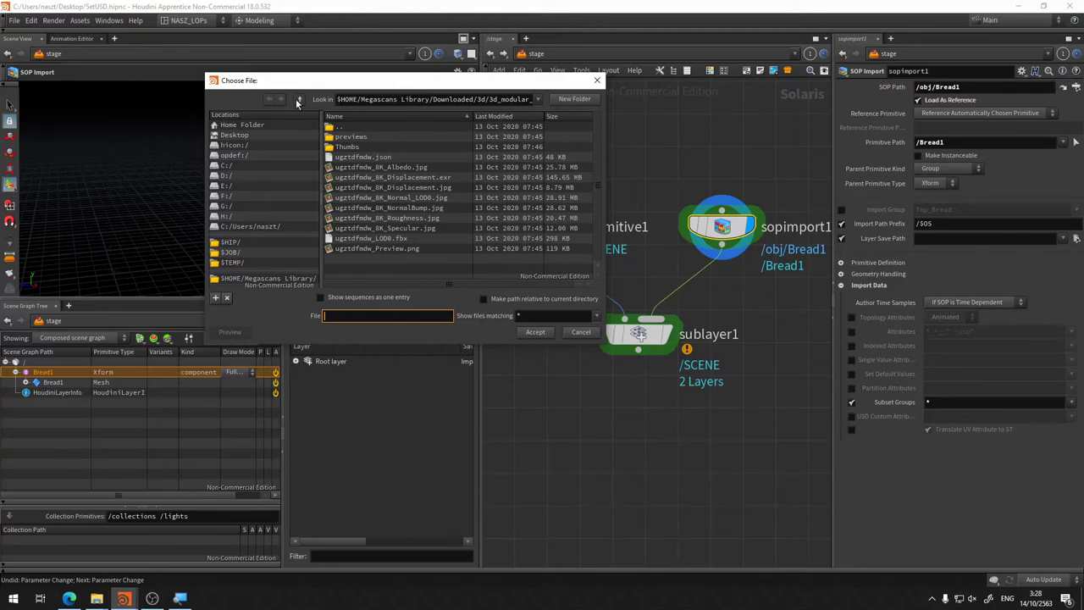
left_click(238, 134)
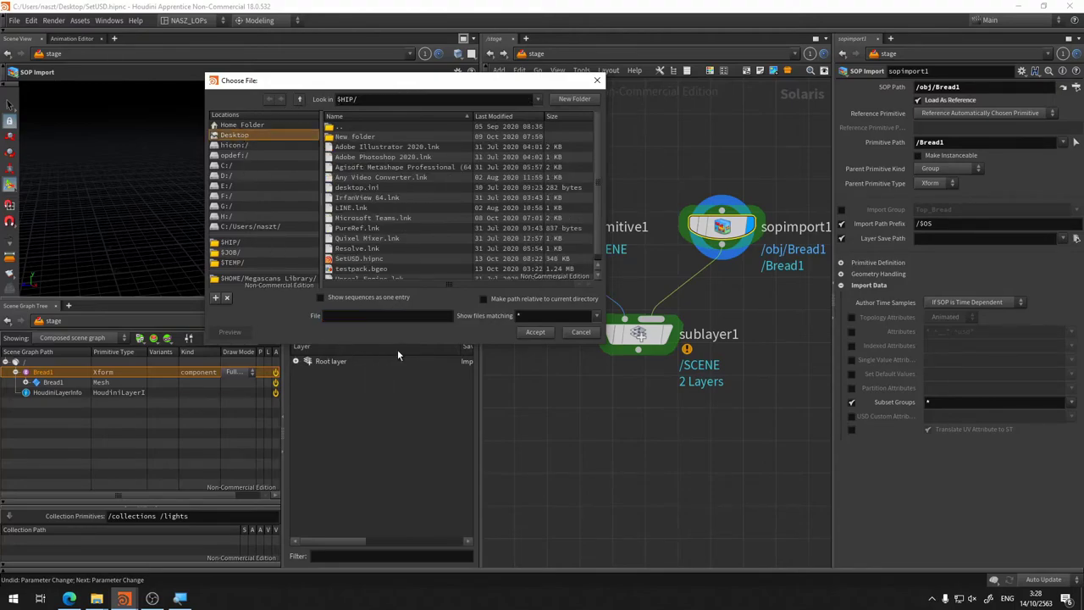
left_click(389, 314)
type("B")
type("read1_asset.usd")
left_click(535, 332)
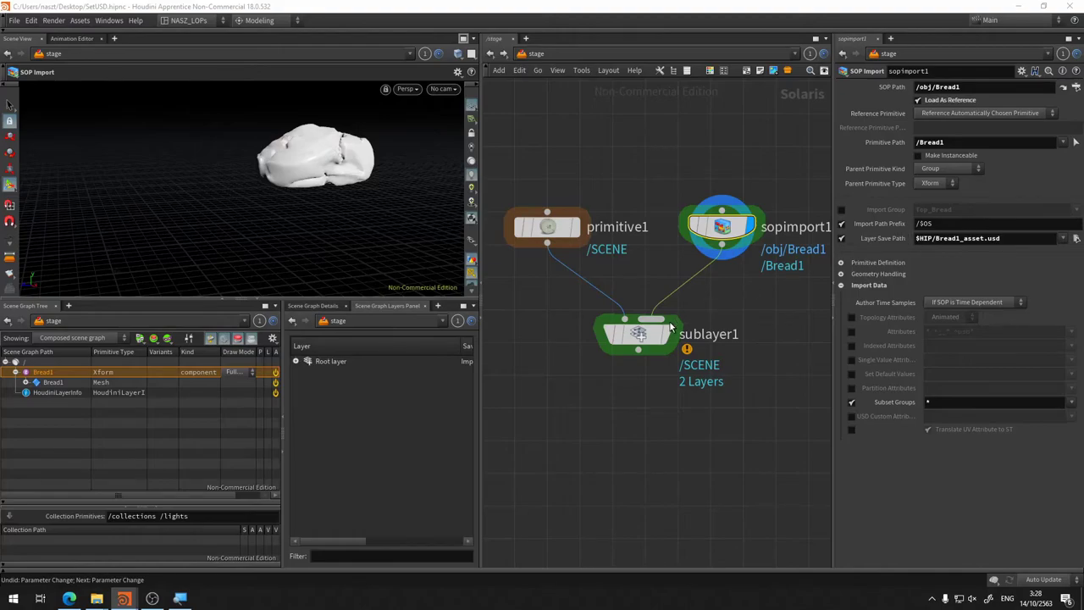
Step: Check sublayer1's warning, untick sopimport1's Layer Save Path, and move sublayer1 lower
mouse_move(637, 333)
left_click(582, 336)
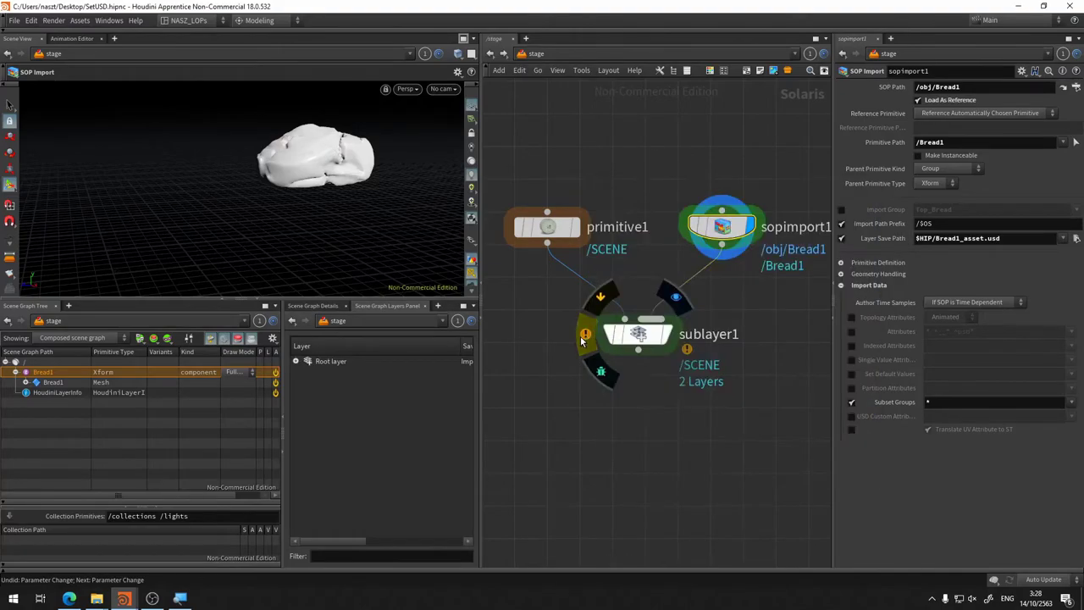
left_click(842, 240)
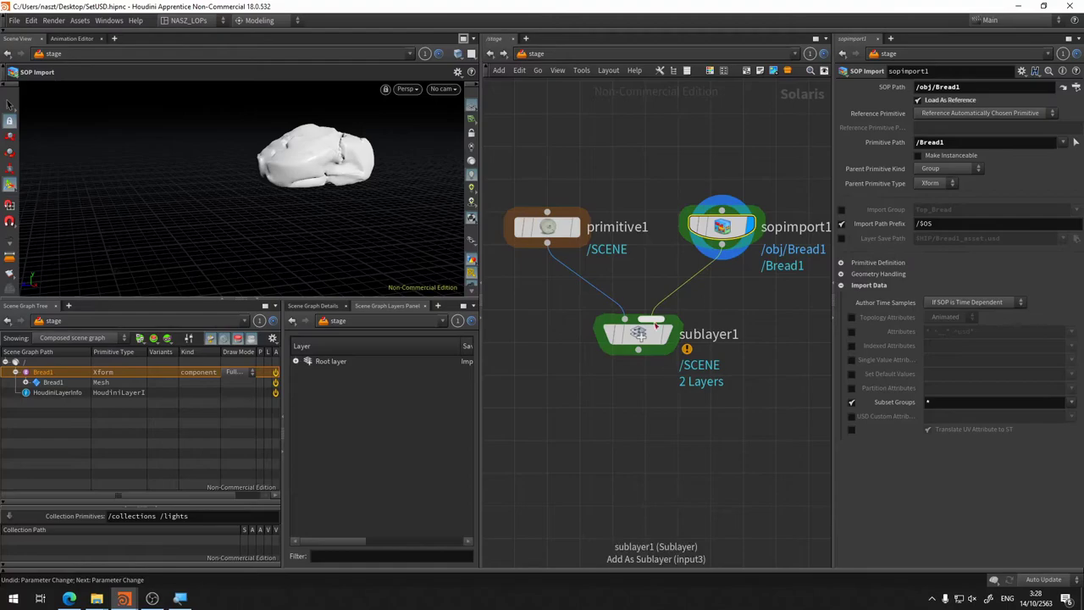
left_click_drag(646, 337, 641, 419)
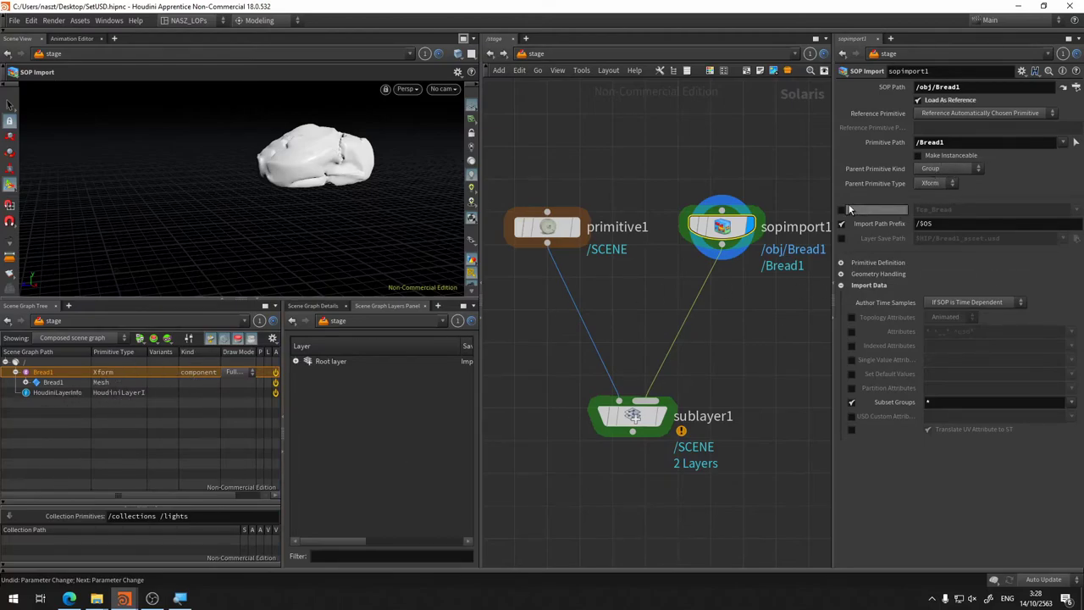
mouse_move(719, 226)
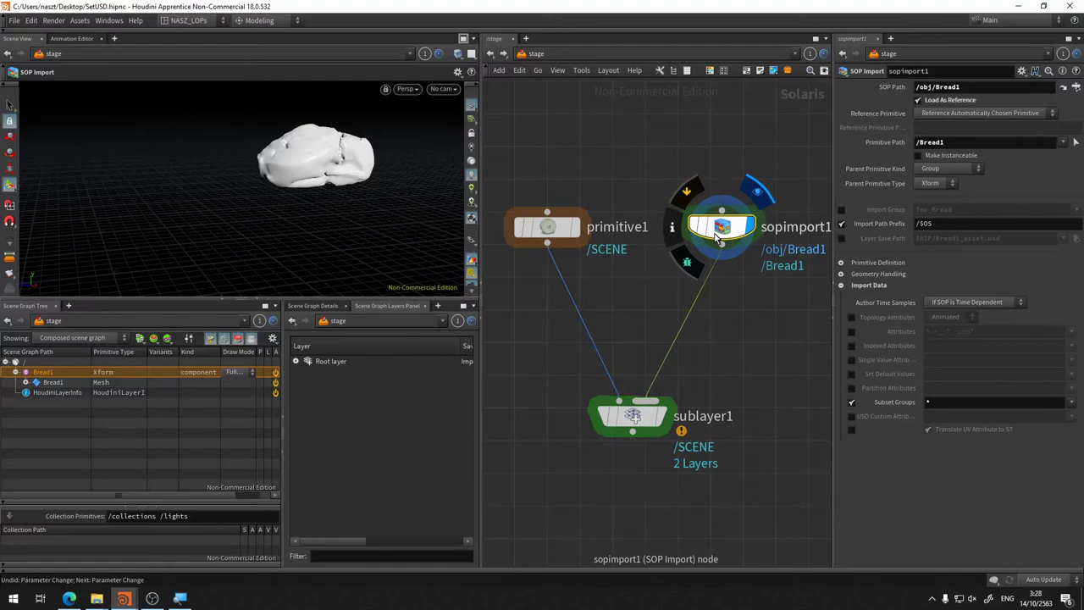
Step: Add a Configure Layer node ('con') on the wire into sublayer1, aligned under sopimport1
left_click(722, 249)
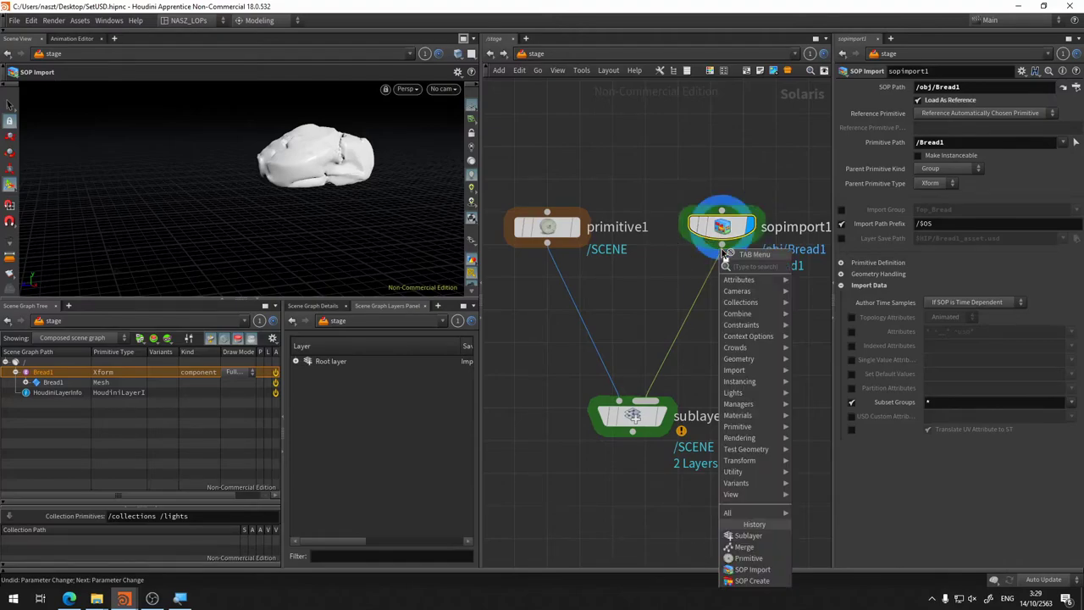
type("con")
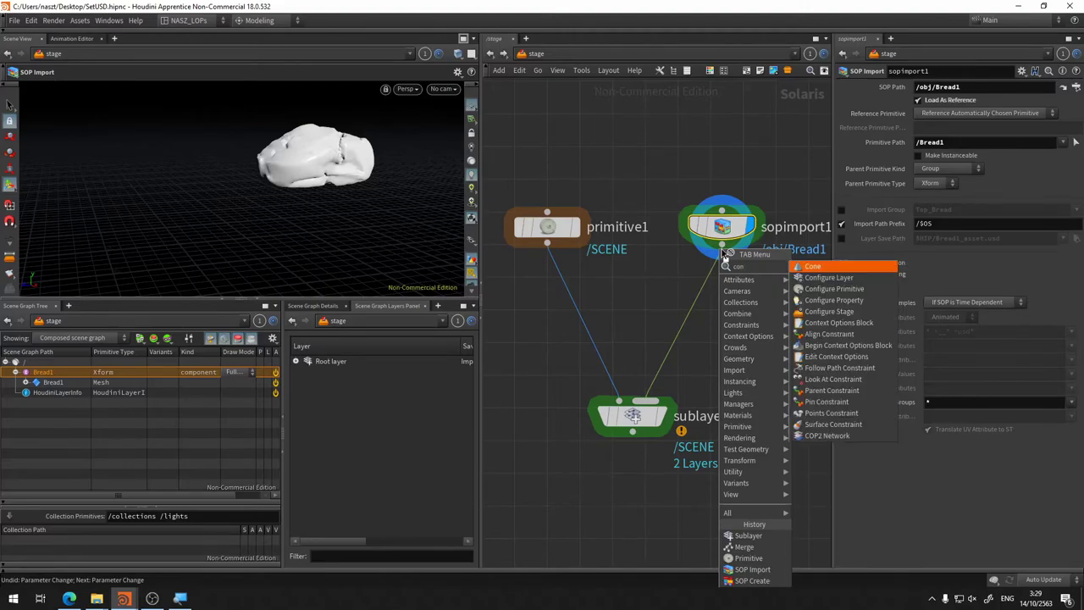
key("Down")
key("Return")
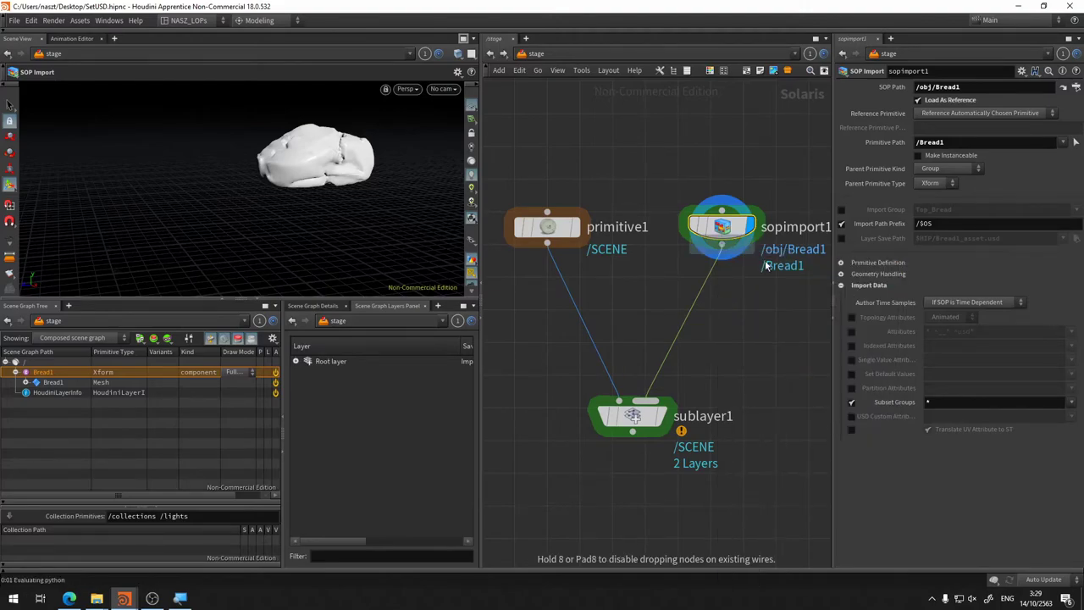
left_click(716, 333)
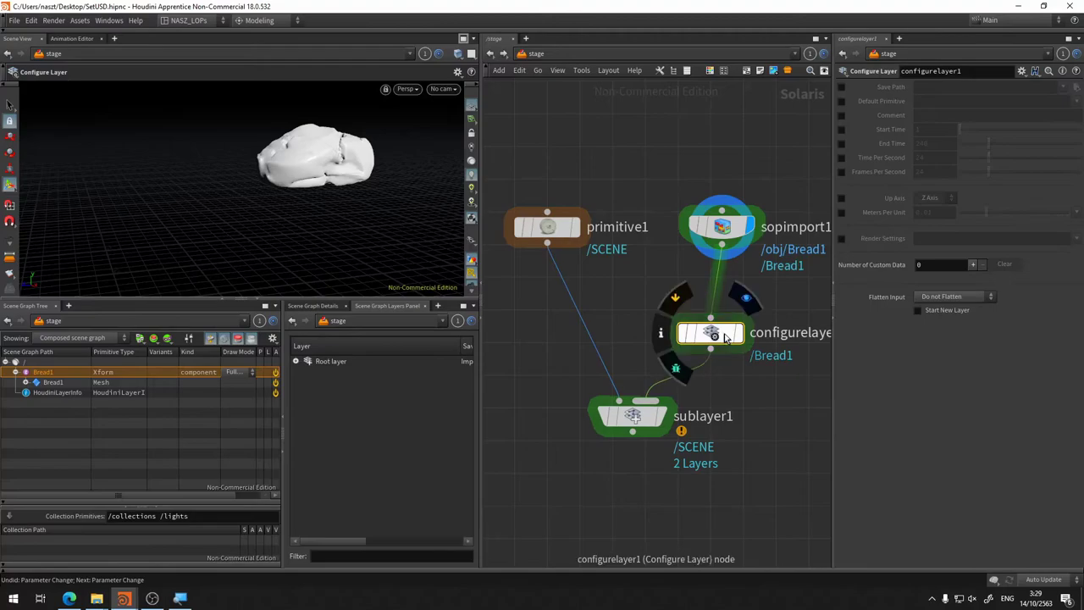
left_click_drag(730, 339, 741, 338)
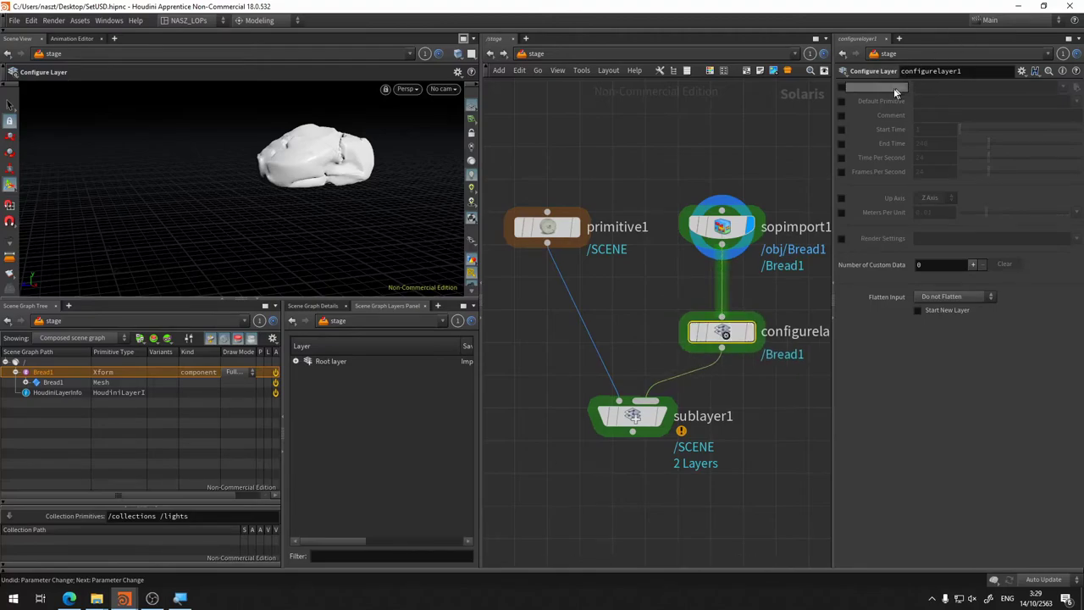
Step: Enable Save Path on configurelayer1 and set it to $HIP/Bread1_asset.usd
left_click(840, 86)
left_click(1075, 88)
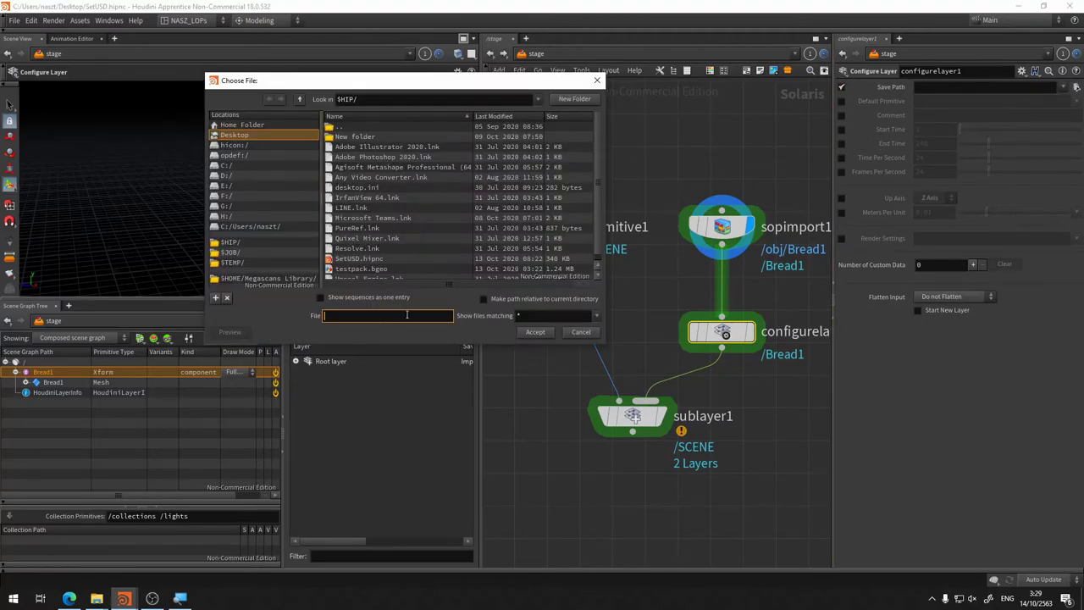
type("Bread1_asset.usd")
left_click(539, 333)
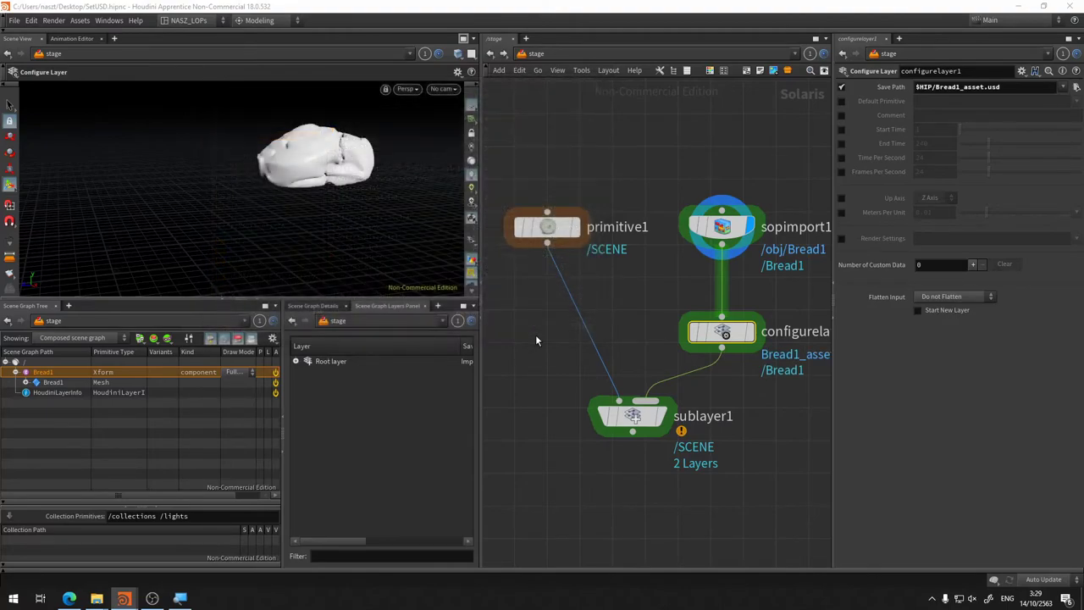
Step: Put the display flag on sublayer1 and confirm its save-path warning is gone
left_click(748, 332)
left_click(658, 414)
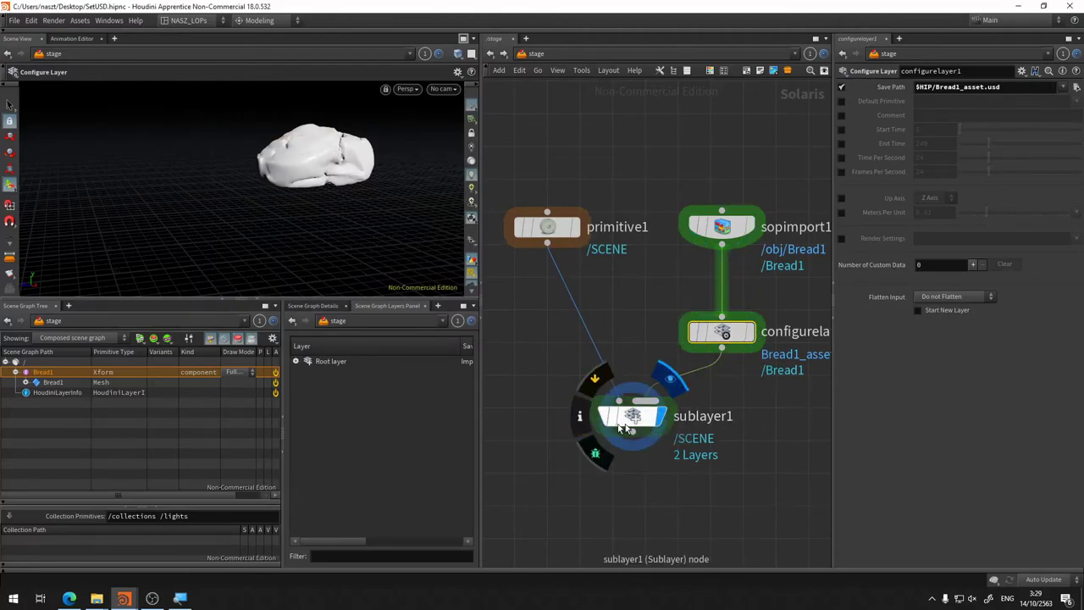
left_click(579, 415)
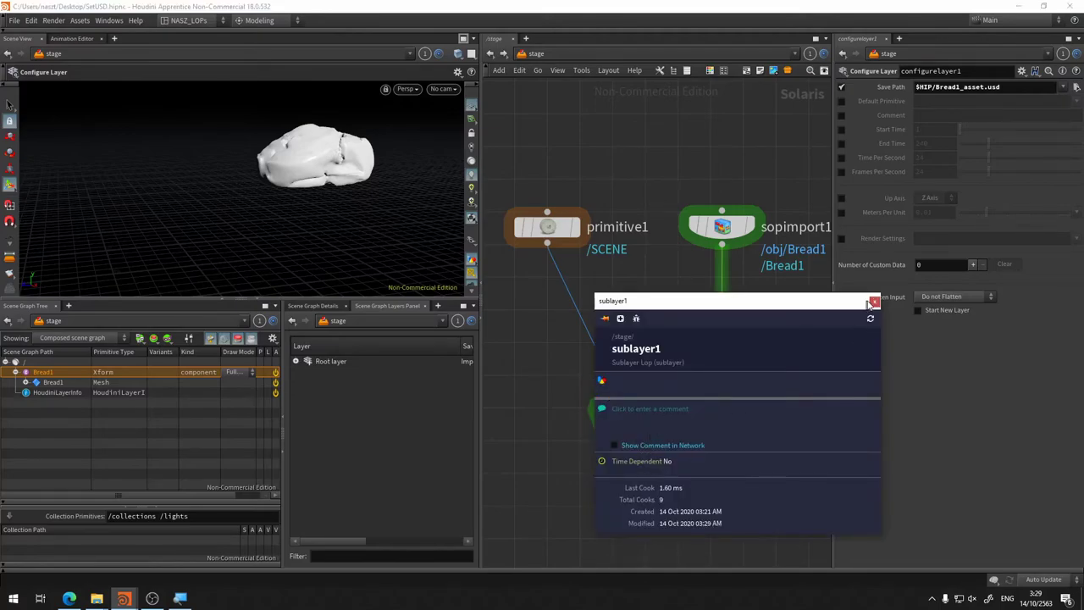
left_click(873, 302)
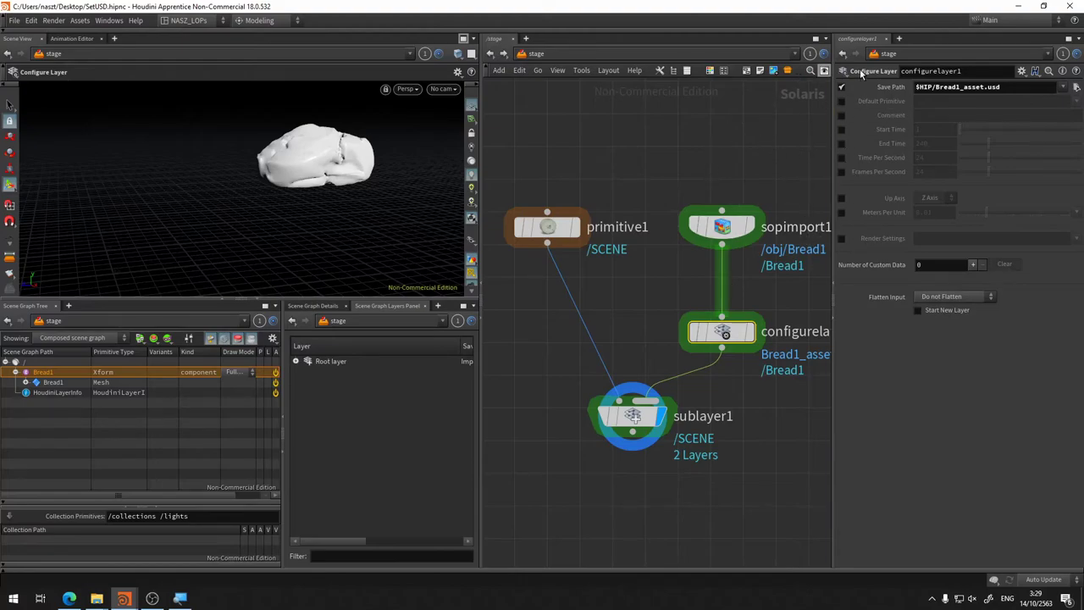
Step: Copy sopimport1, configurelayer1 and sublayer1 and paste a duplicate chain into empty space
middle_click_drag(732, 481, 651, 345)
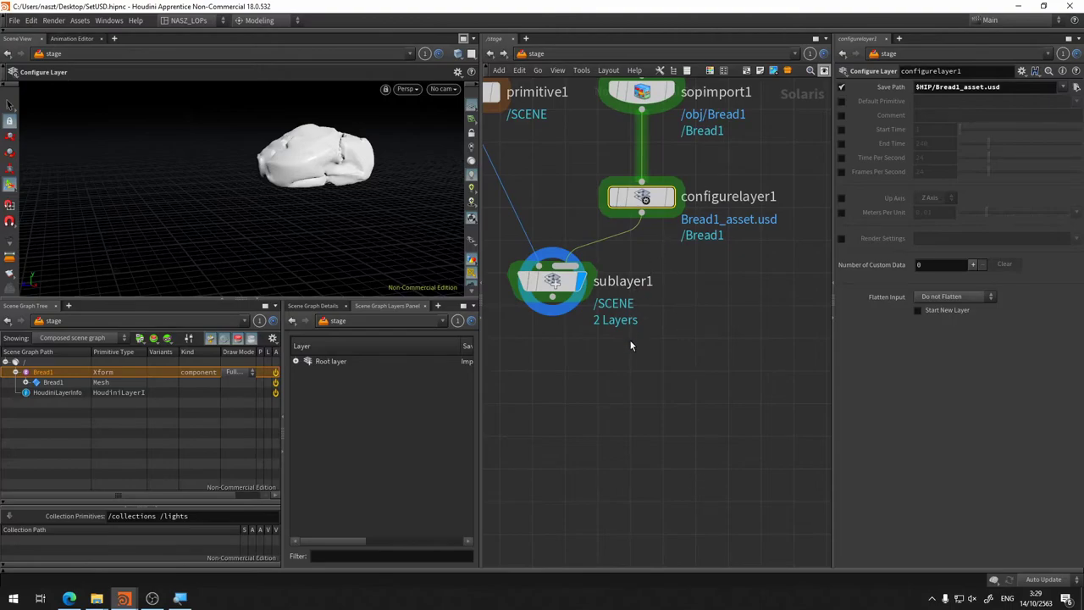
scroll(628, 344, "down", 2)
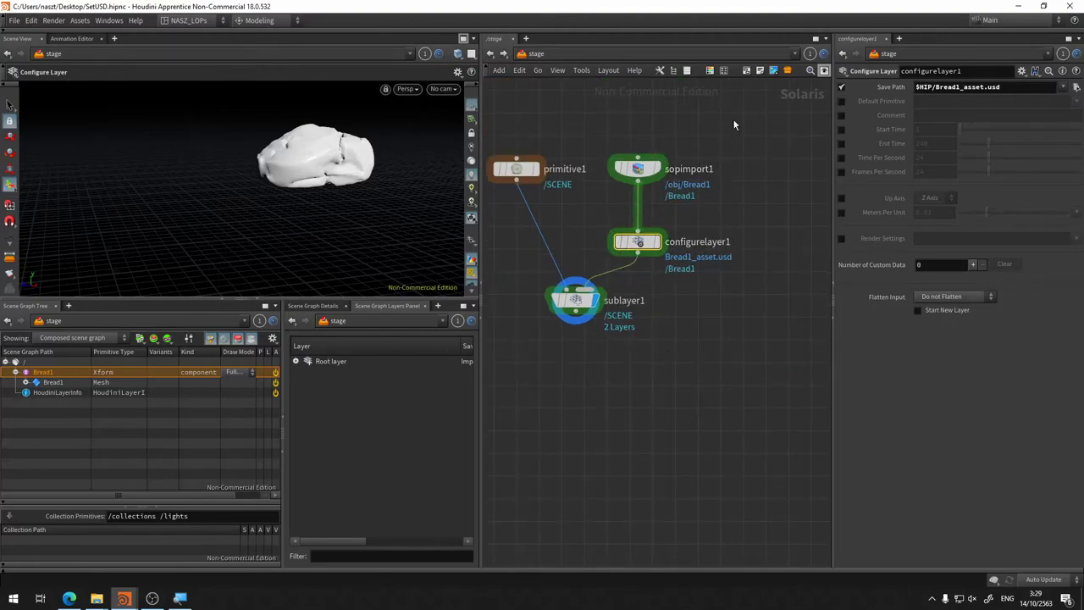
left_click_drag(733, 118, 550, 332)
key("ctrl+c")
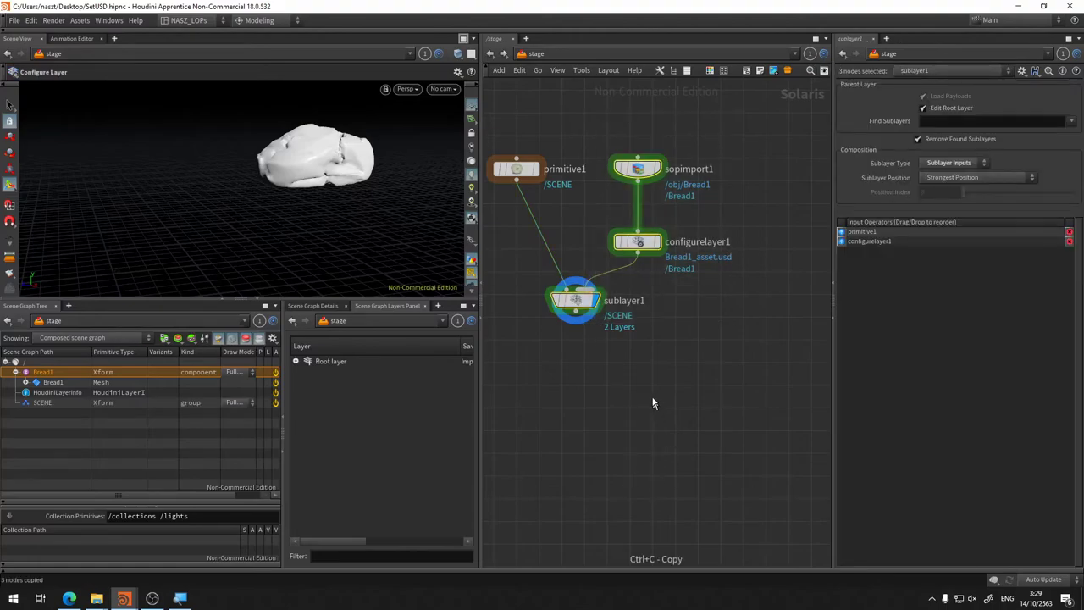
middle_click_drag(774, 319, 622, 283)
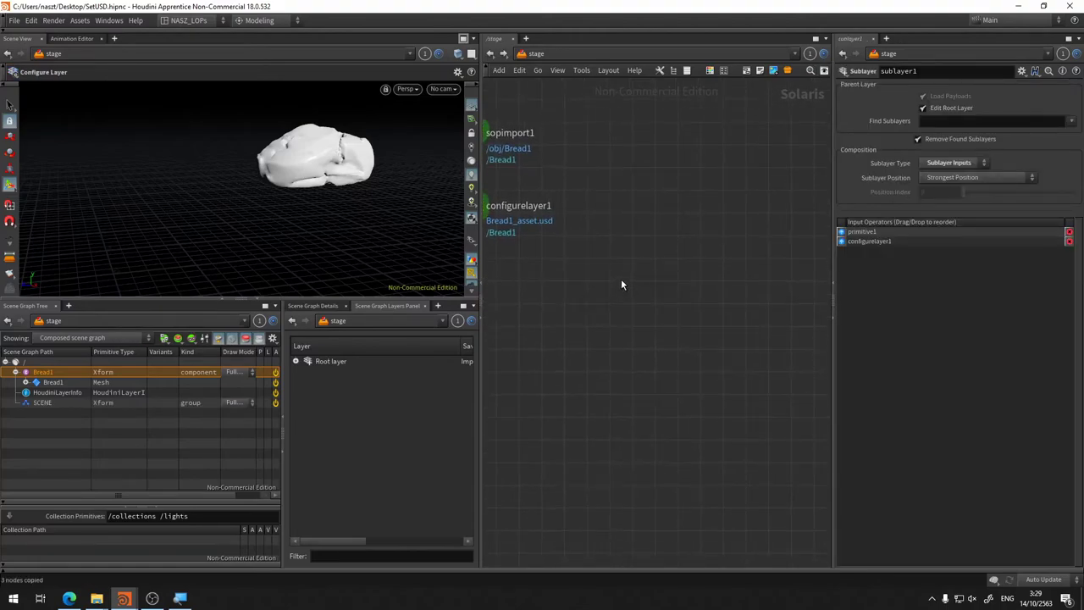
key("ctrl+v")
middle_click_drag(554, 268, 704, 266)
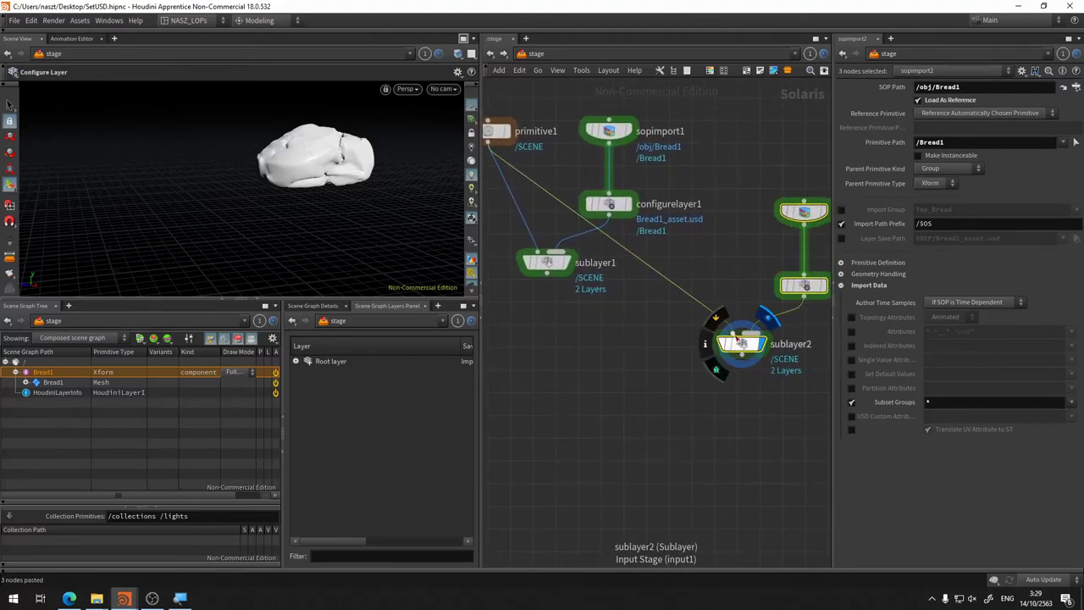
Step: Wire sublayer1 and configurelayer2 into sublayer2, and sopimport2 into configurelayer2
left_click(716, 318)
left_click(803, 288)
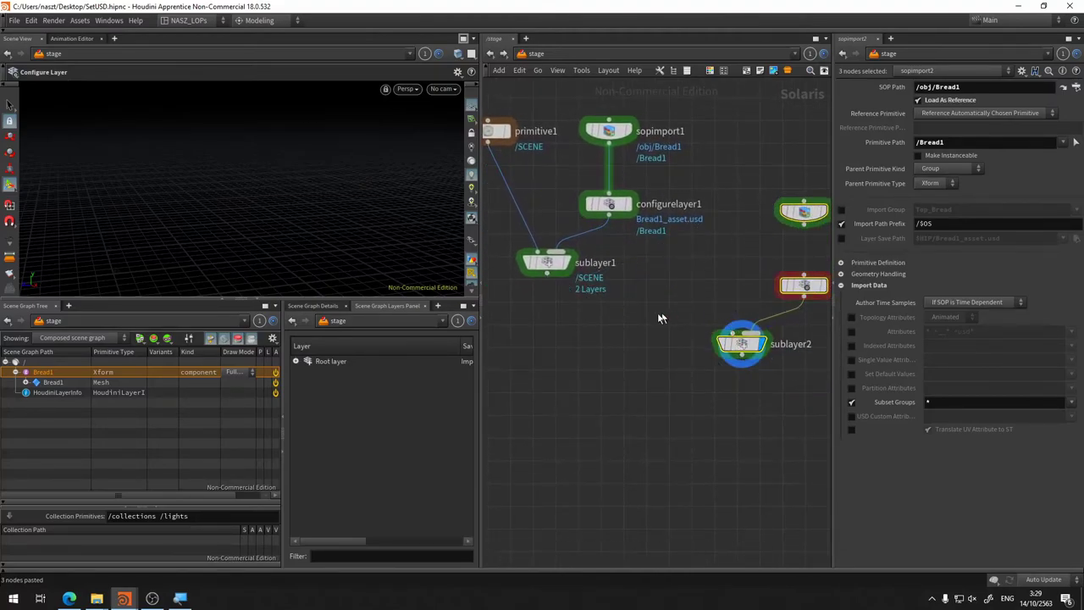
left_click(547, 272)
left_click(719, 330)
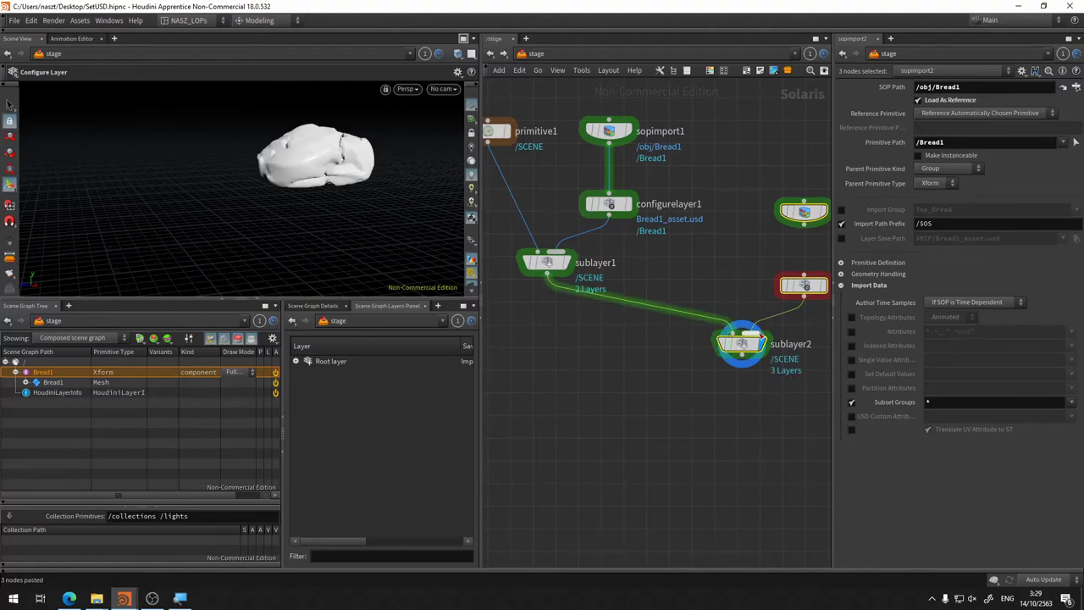
middle_click_drag(685, 275, 556, 312)
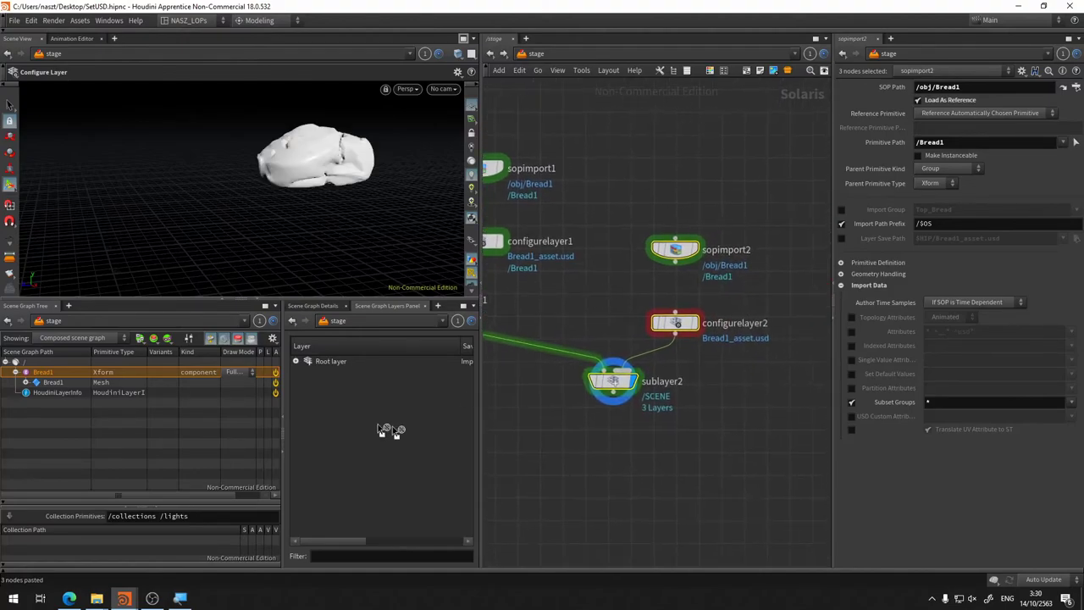
left_click(690, 296)
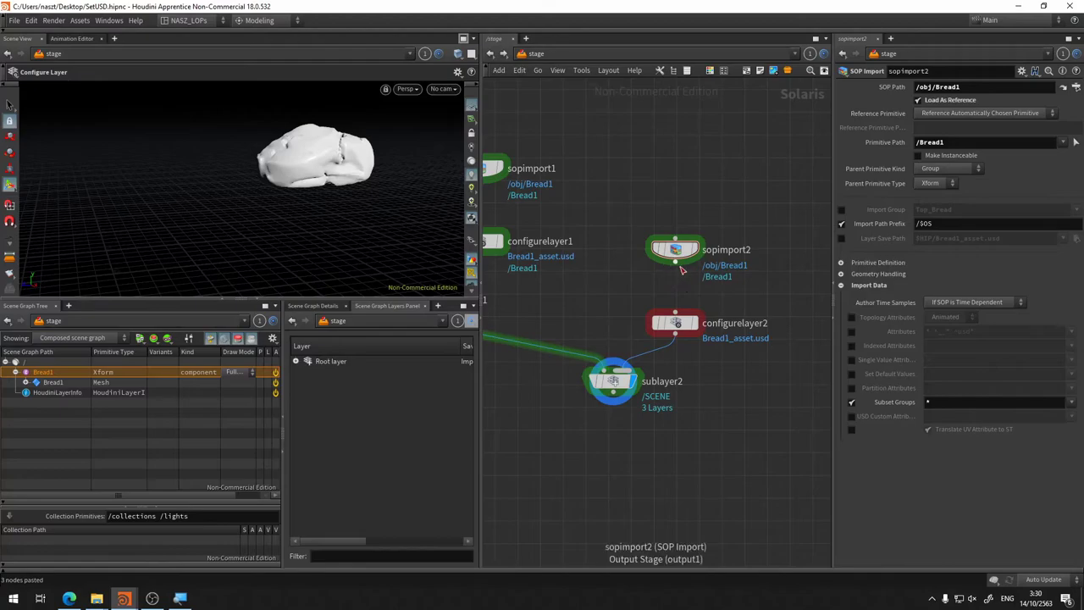
left_click(675, 260)
left_click(675, 314)
middle_click_drag(779, 291, 806, 279)
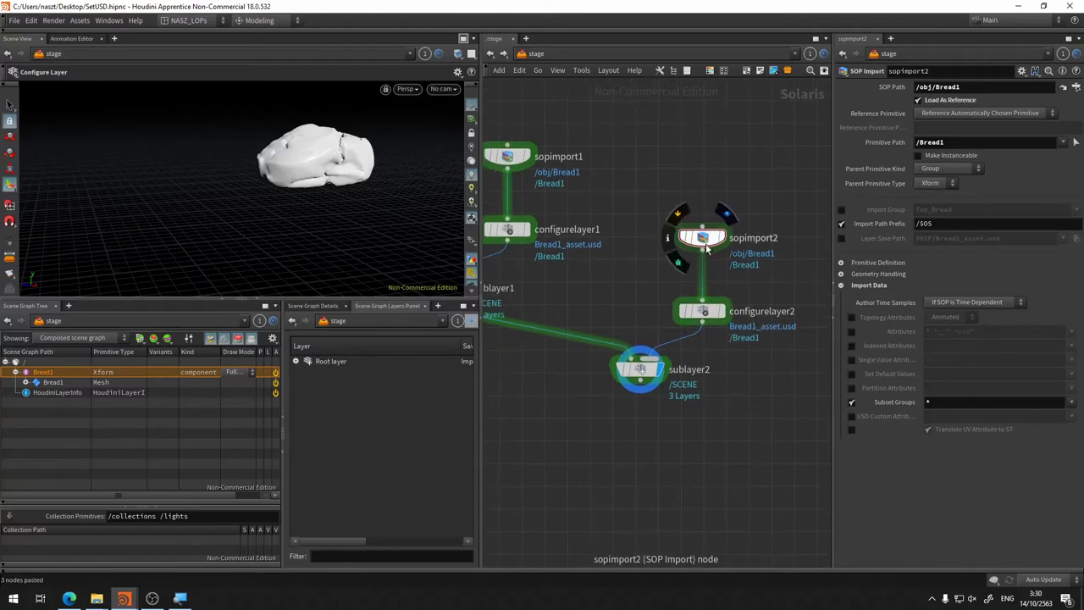
left_click(639, 376)
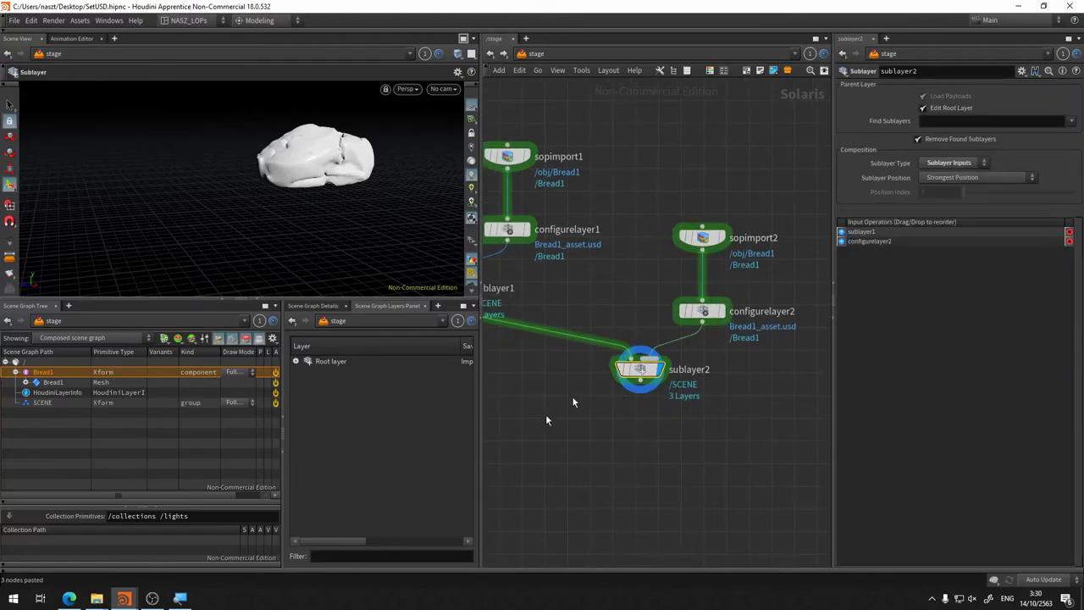
Step: Set sopimport2 to import /obj/Bread2 with Primitive Path /Bread2
left_click(705, 239)
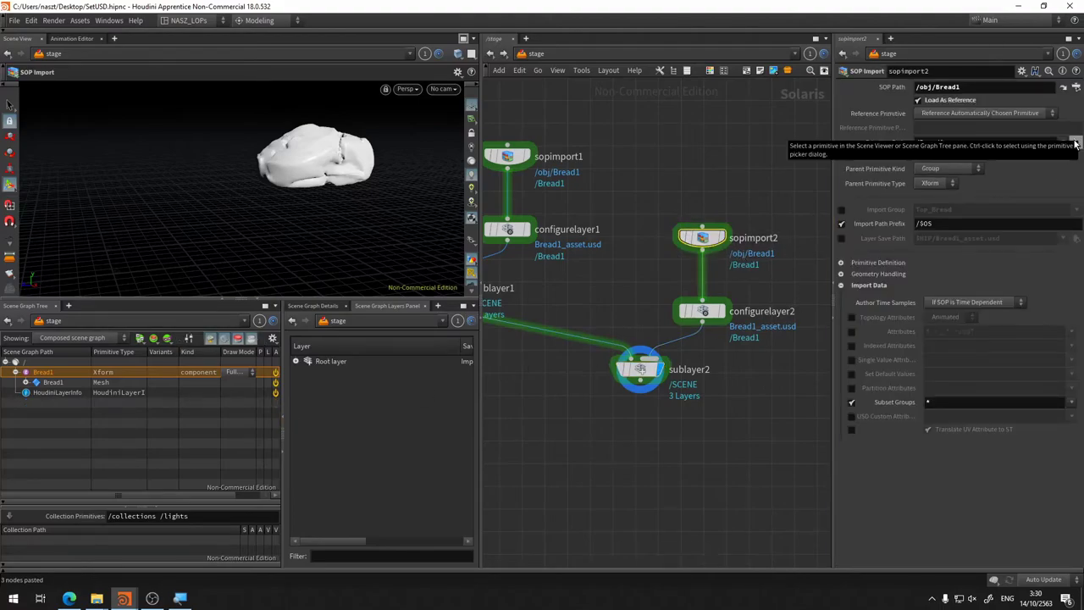
left_click(1075, 88)
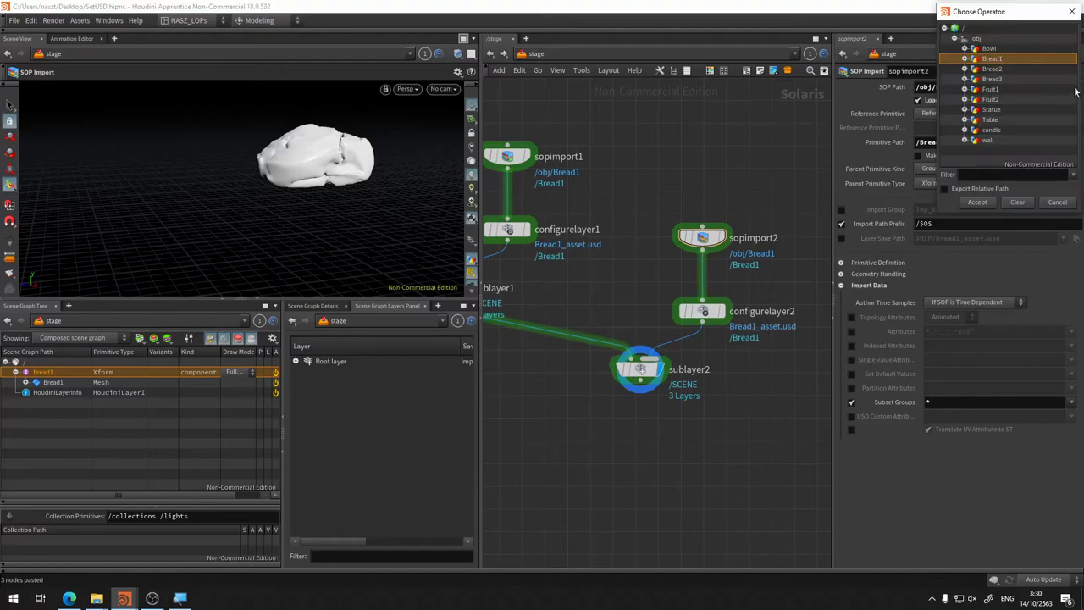
left_click(989, 69)
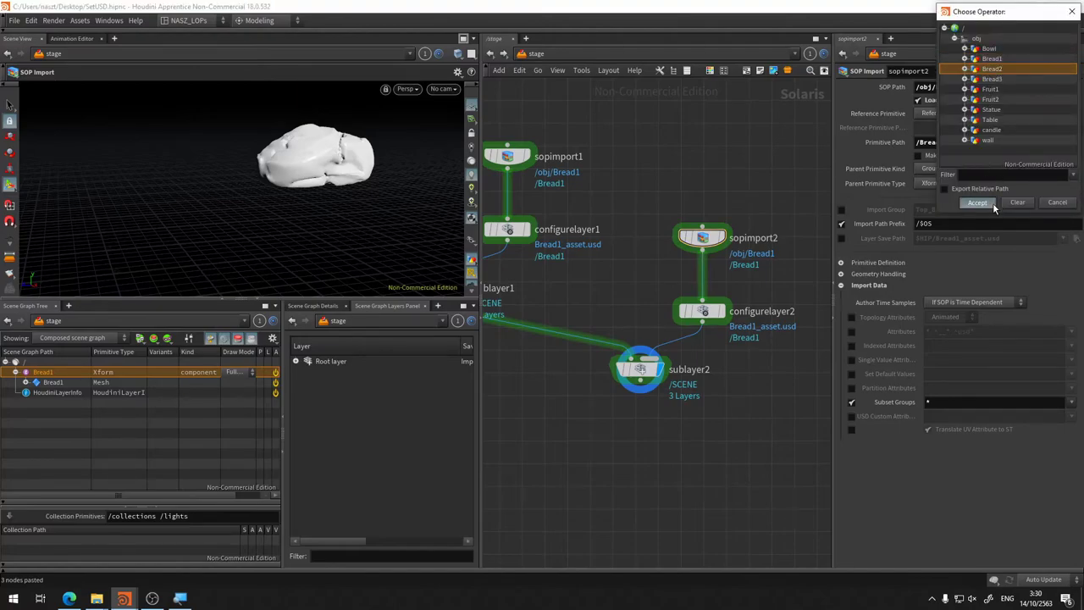
left_click(977, 203)
left_click(959, 141)
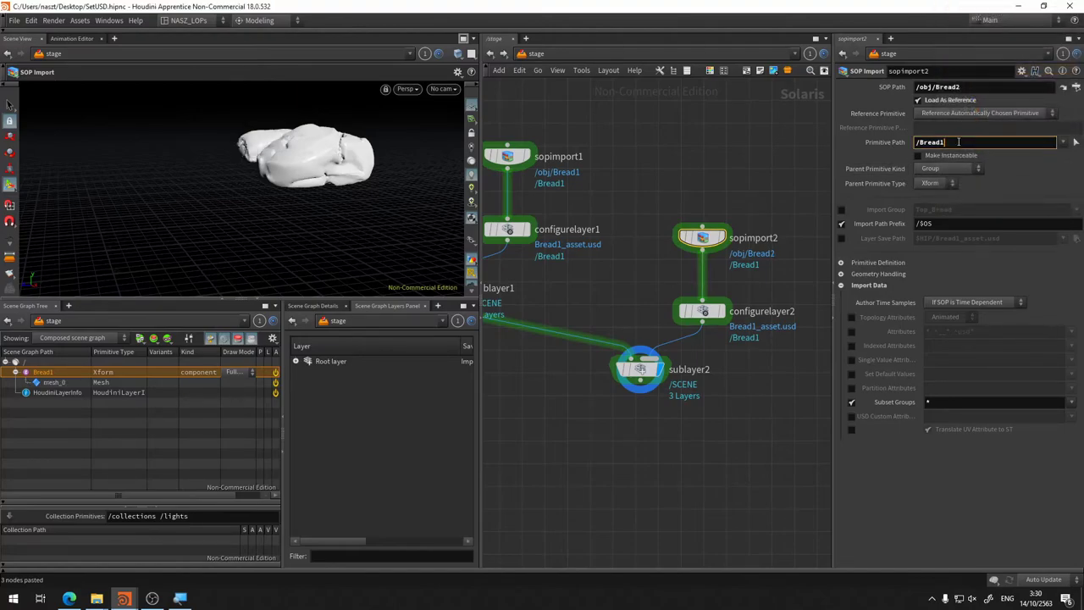
type("2")
key("Return")
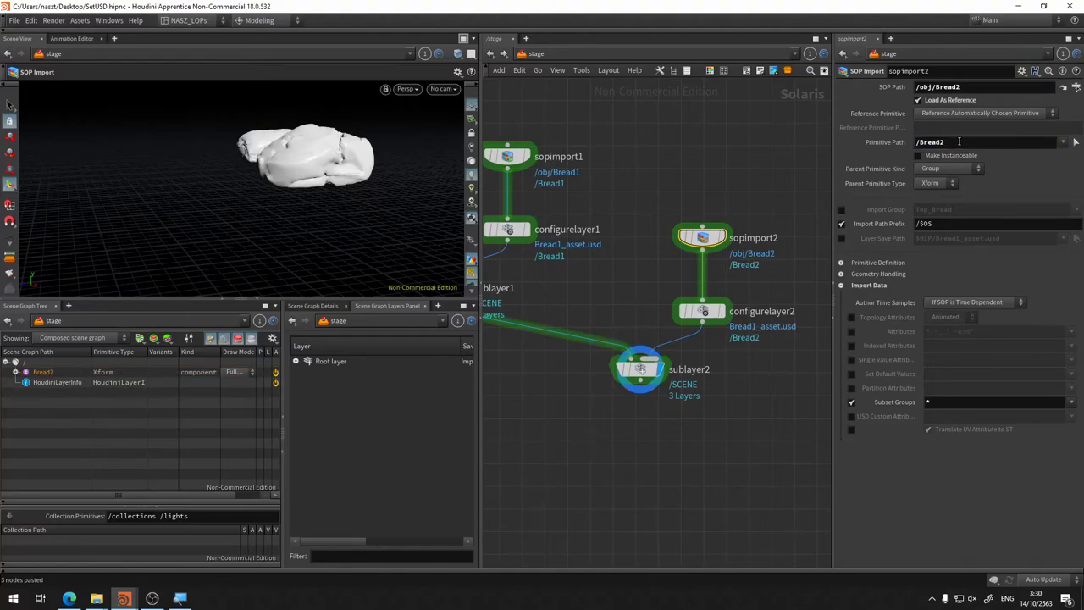
Step: Change configurelayer2's Save Path to $HIP/Bread2_asset.usd and inspect sublayer2's stage
left_click(701, 311)
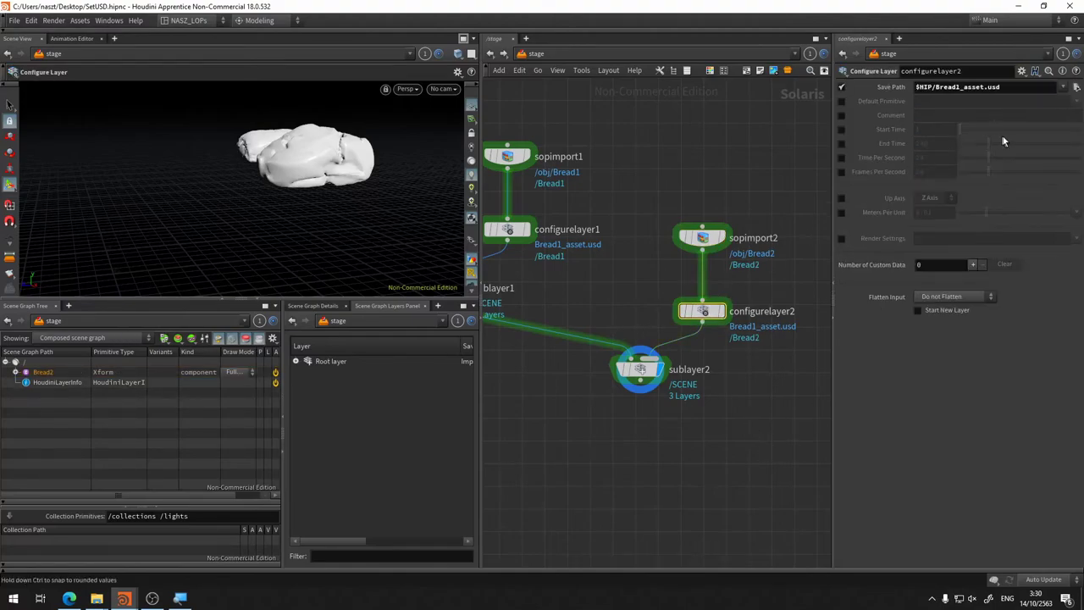
double_click(945, 87)
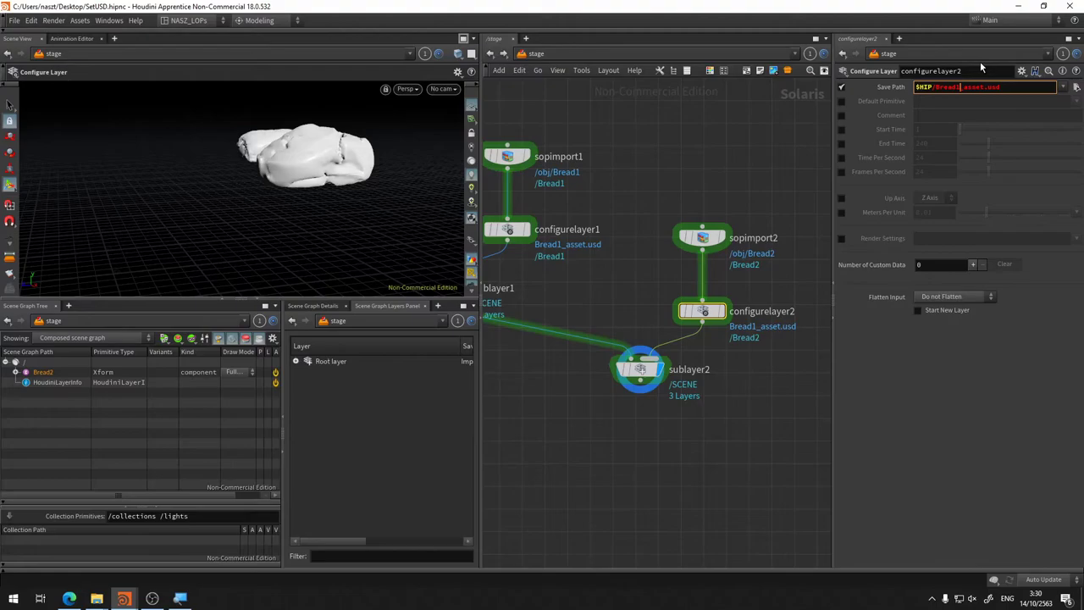
type("2")
key("Return")
left_click(646, 383)
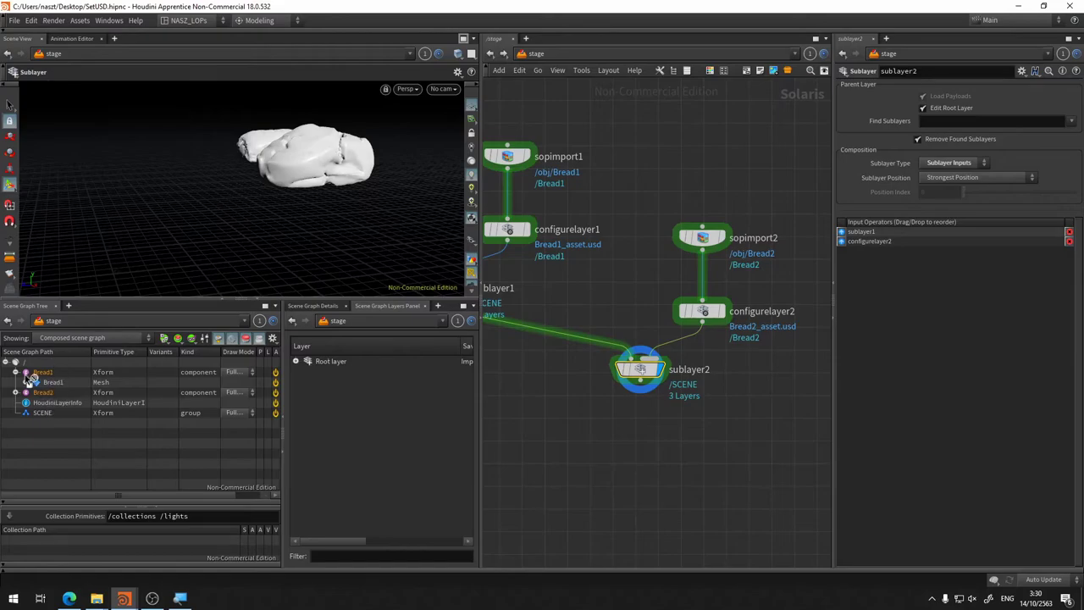
Step: Rearrange the nodes and connect configurelayer2 as sublayer1's third input
left_click(15, 372)
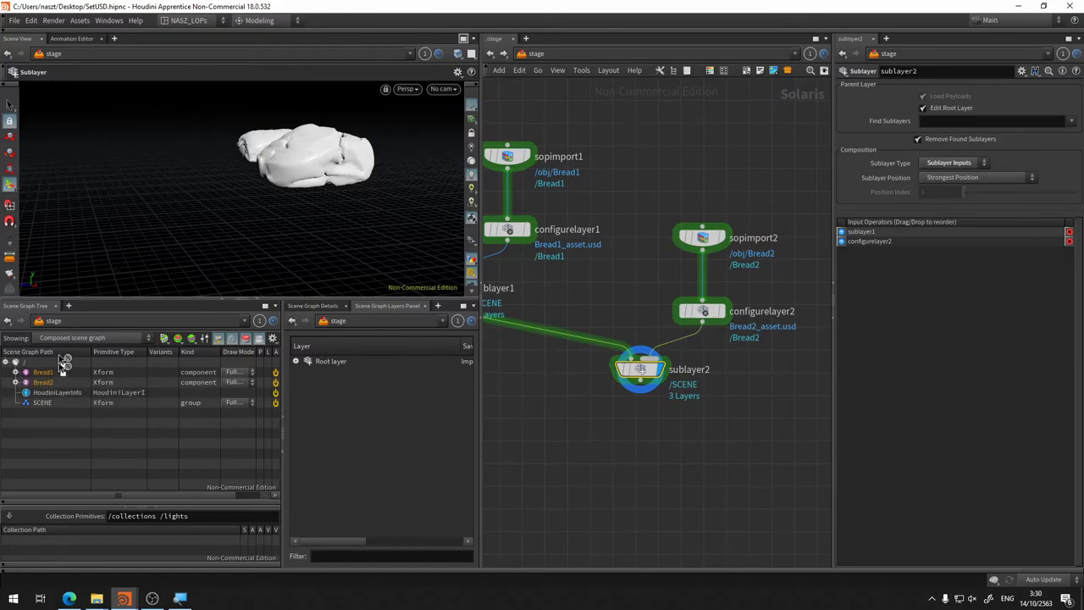
mouse_move(679, 483)
middle_mouse_down()
mouse_move(755, 471)
mouse_move(662, 219)
mouse_move(700, 238)
middle_mouse_up()
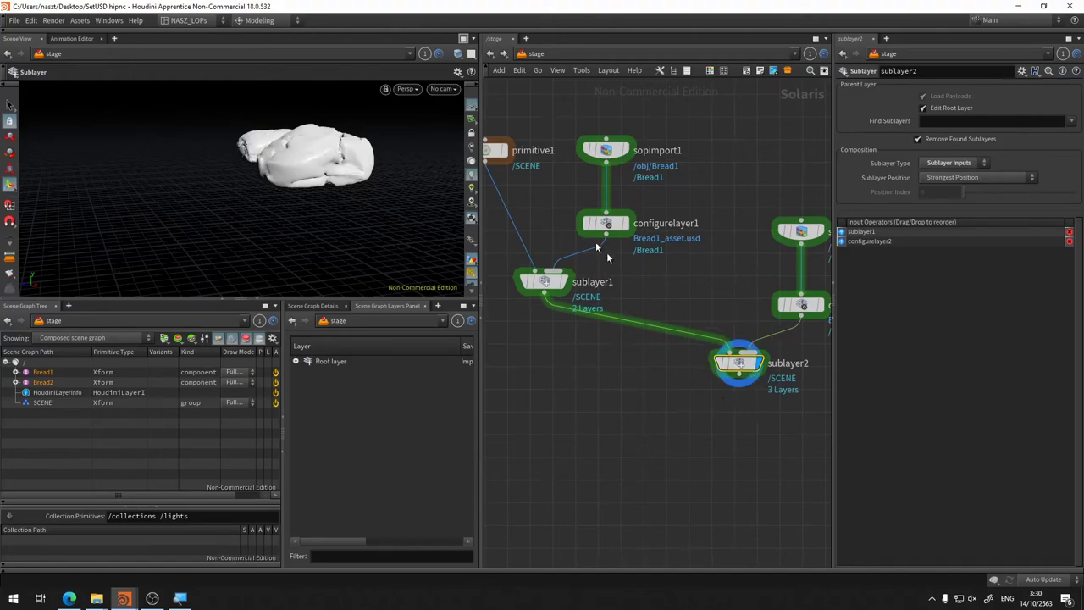
middle_click_drag(715, 267, 701, 290)
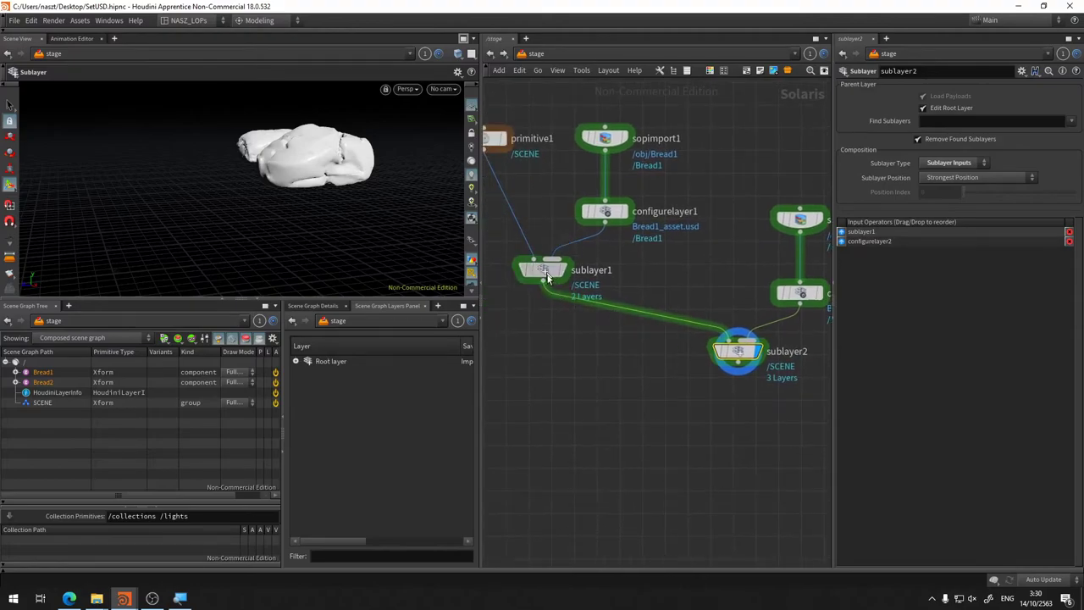
left_click_drag(551, 282, 561, 412)
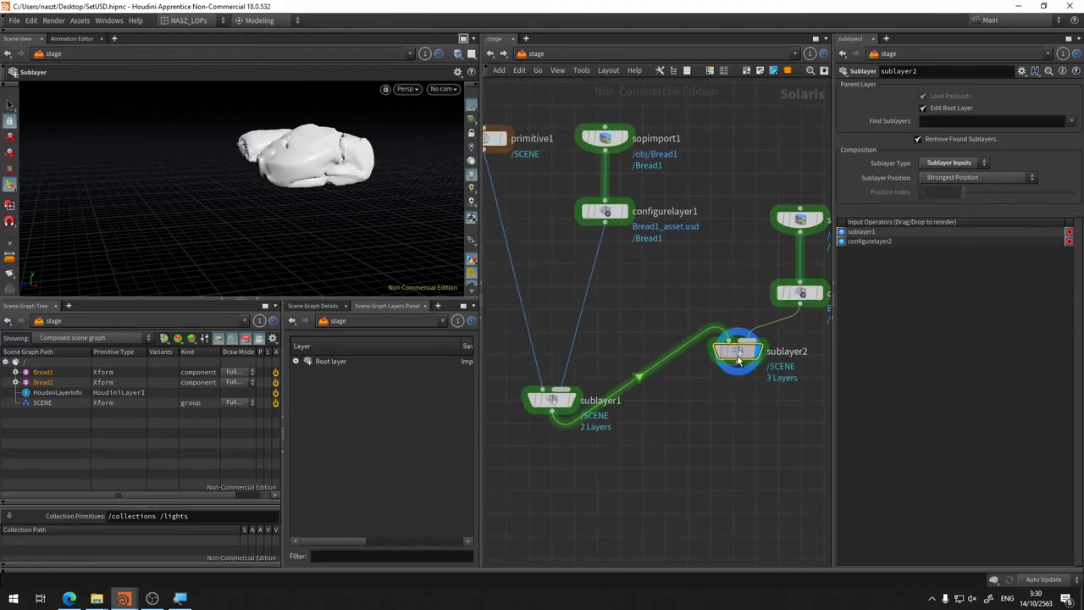
left_click_drag(761, 356, 718, 497)
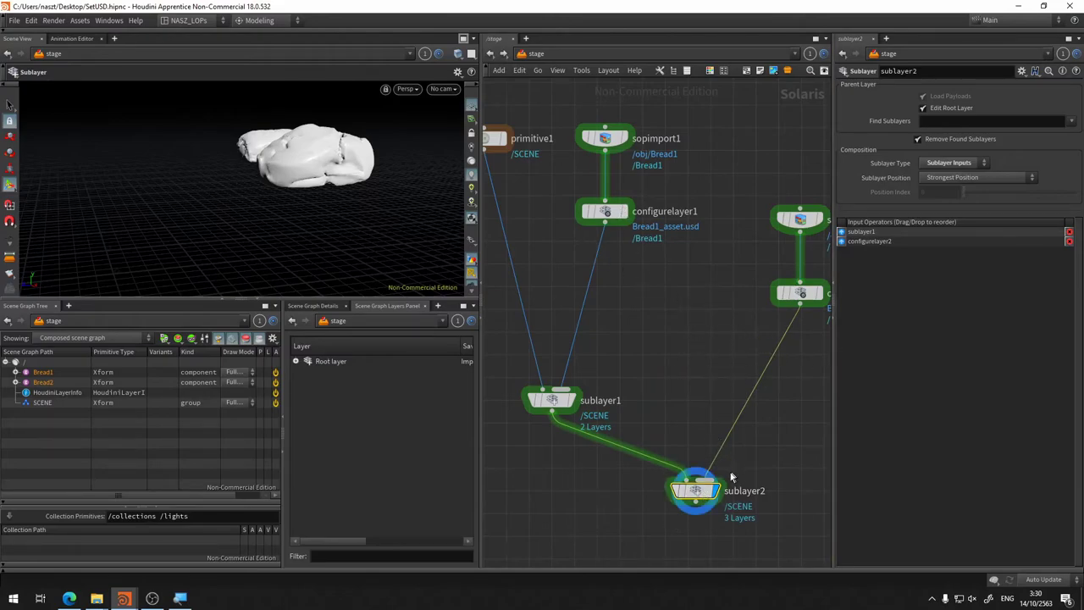
left_click(800, 303)
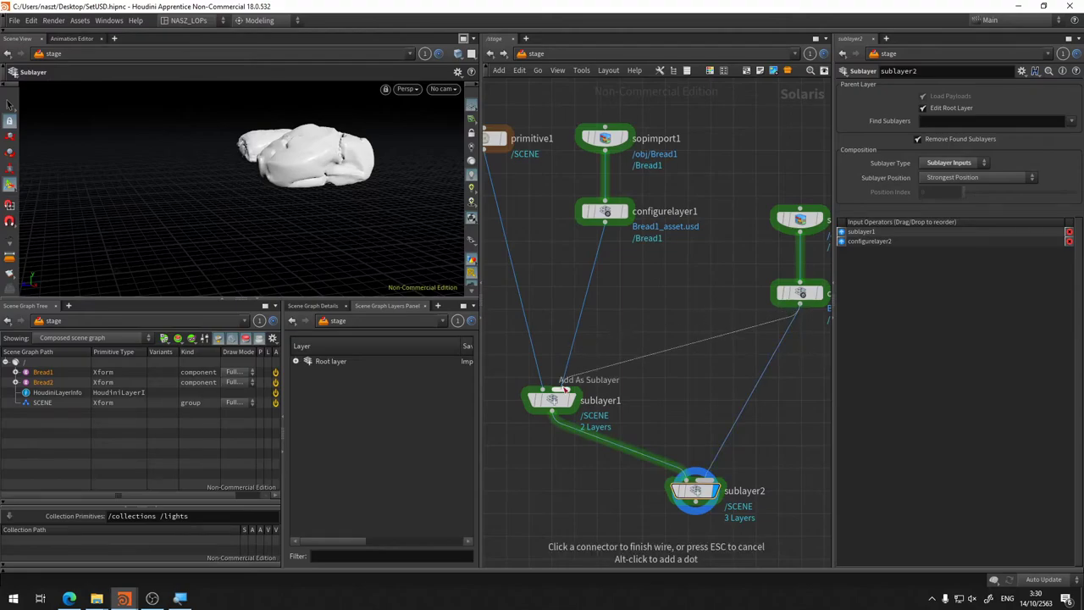
left_click(557, 388)
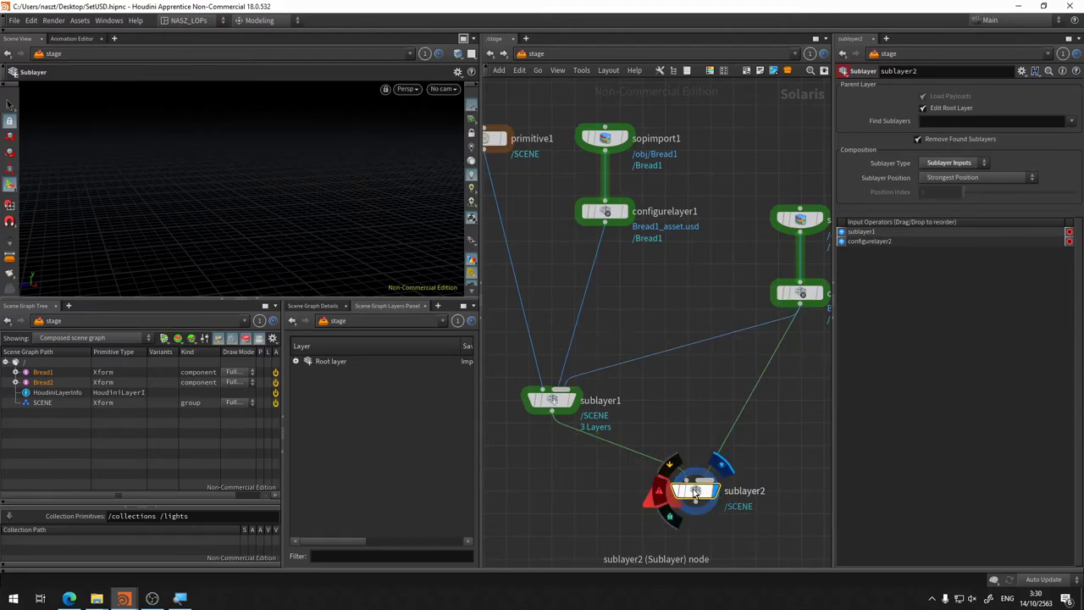
Step: Delete sublayer2 and move sopimport2 and configurelayer2 up beside the other nodes
key("Delete")
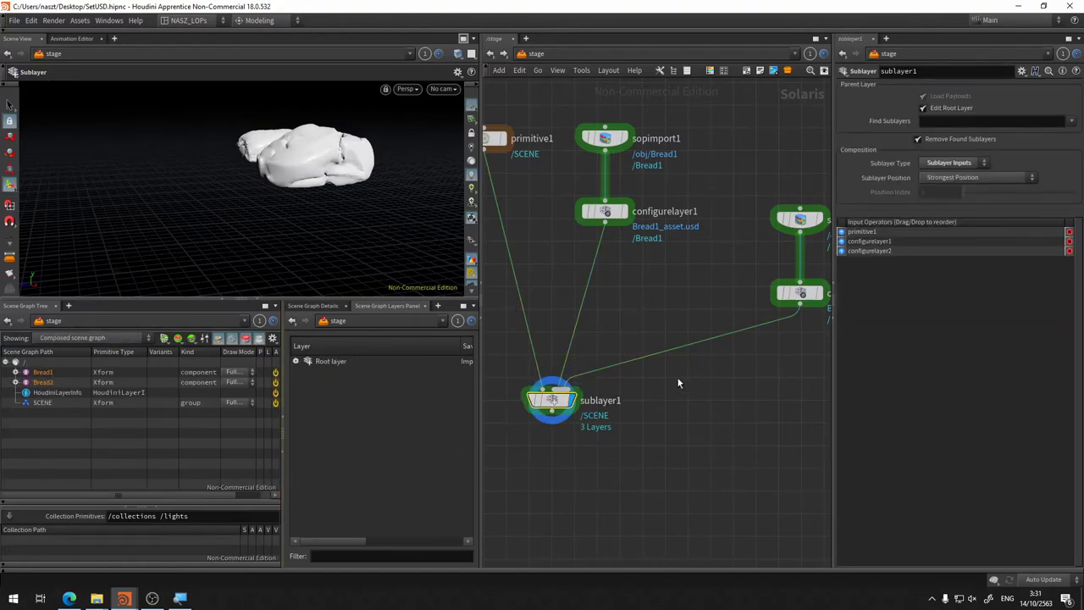
middle_click_drag(750, 256, 683, 305)
left_click_drag(796, 208, 686, 365)
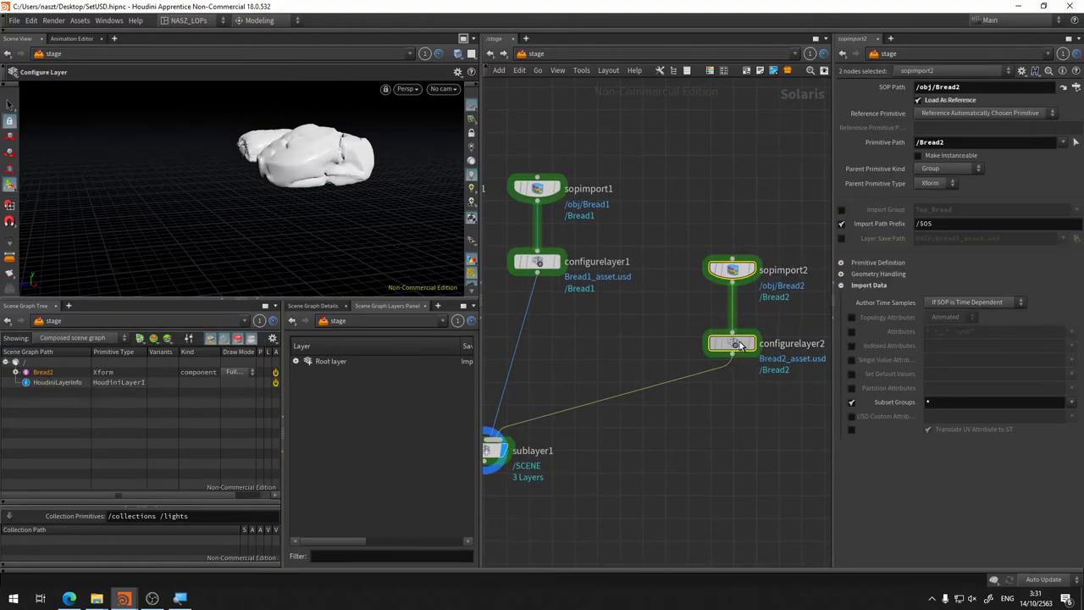
left_click_drag(739, 341, 668, 270)
mouse_move(543, 277)
middle_mouse_down()
mouse_move(719, 193)
mouse_move(648, 227)
middle_mouse_up()
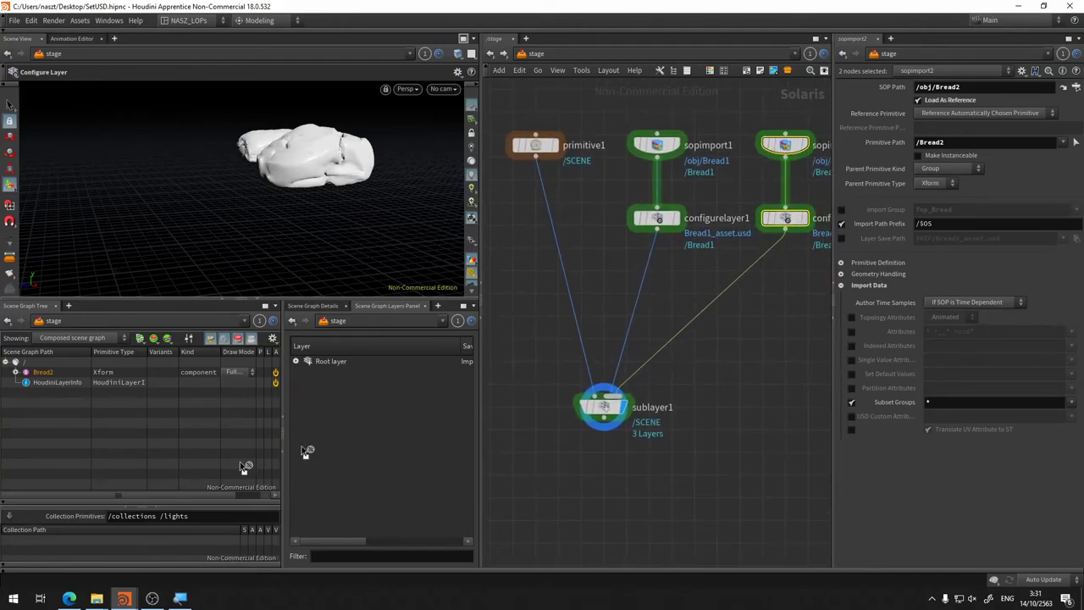
Step: Change sopimport1's Primitive Path to /SCENE/Bread1 and check it under SCENE in the tree
left_click(604, 407)
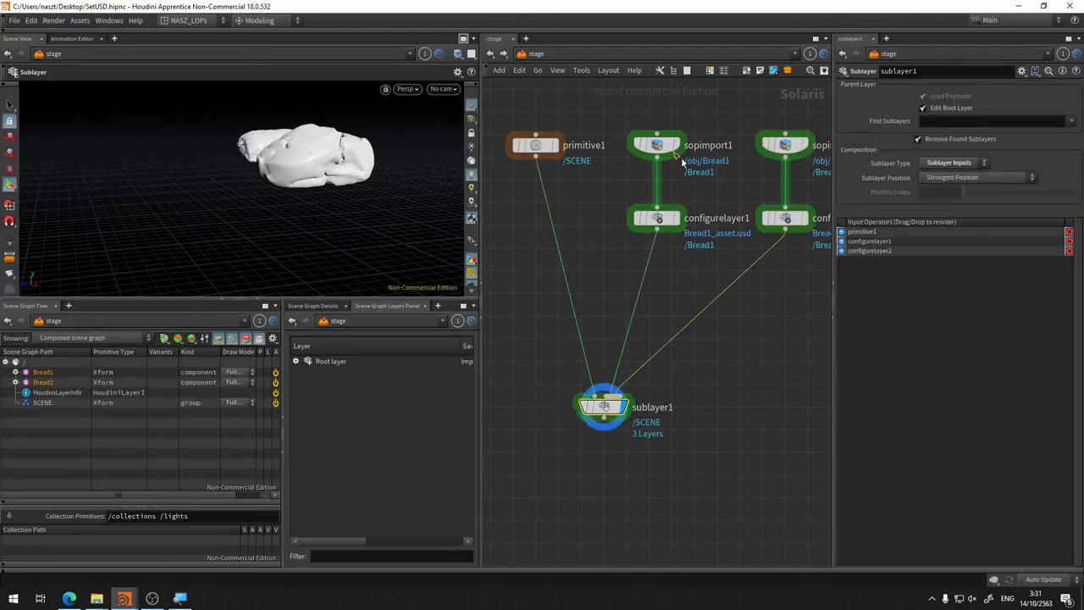
left_click(657, 144)
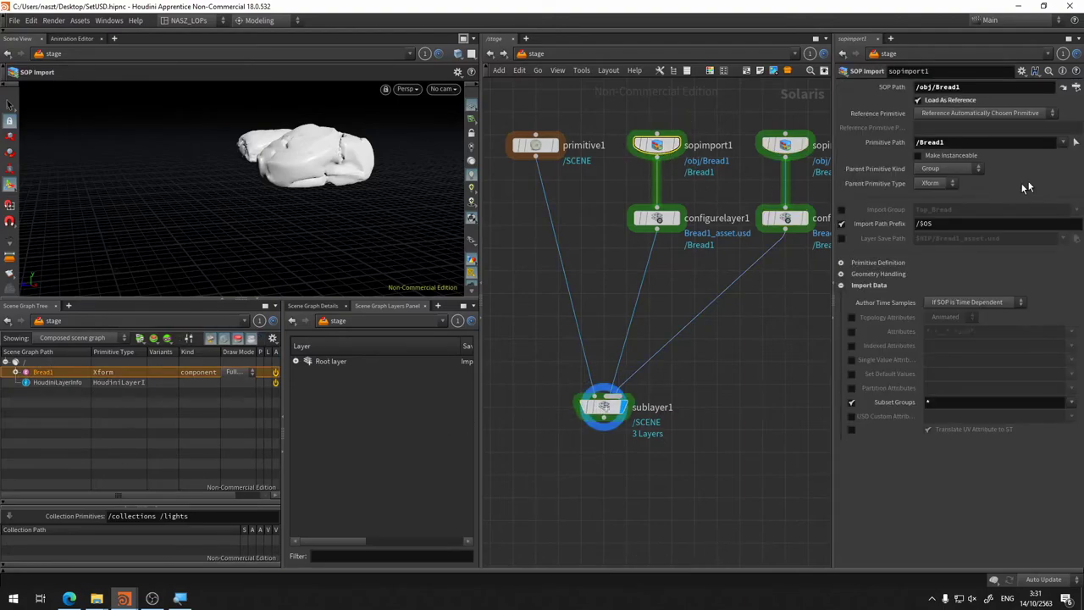
left_click(918, 142)
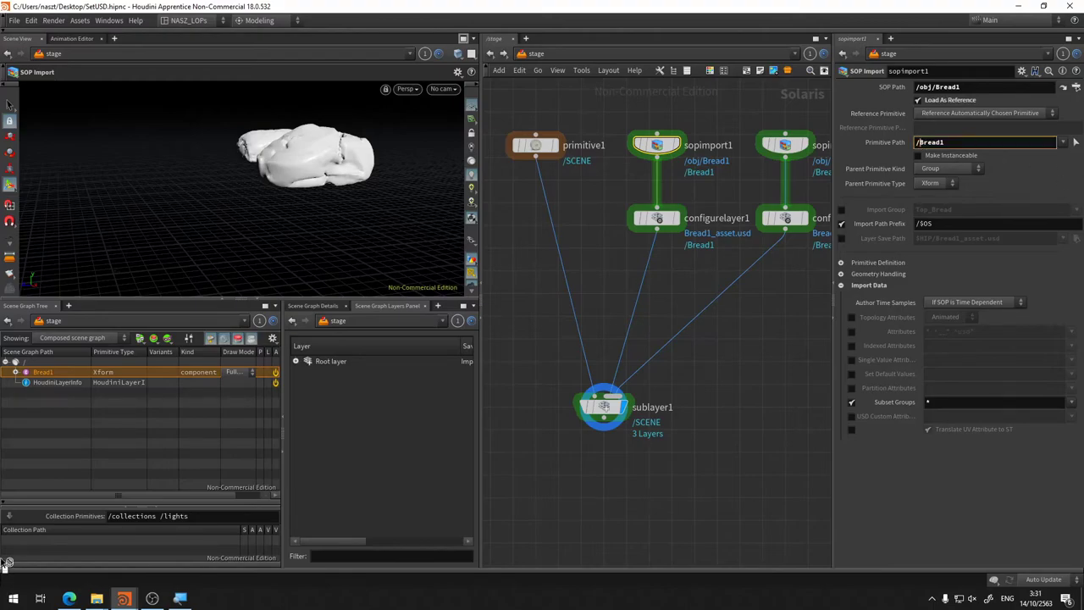
left_click(624, 397)
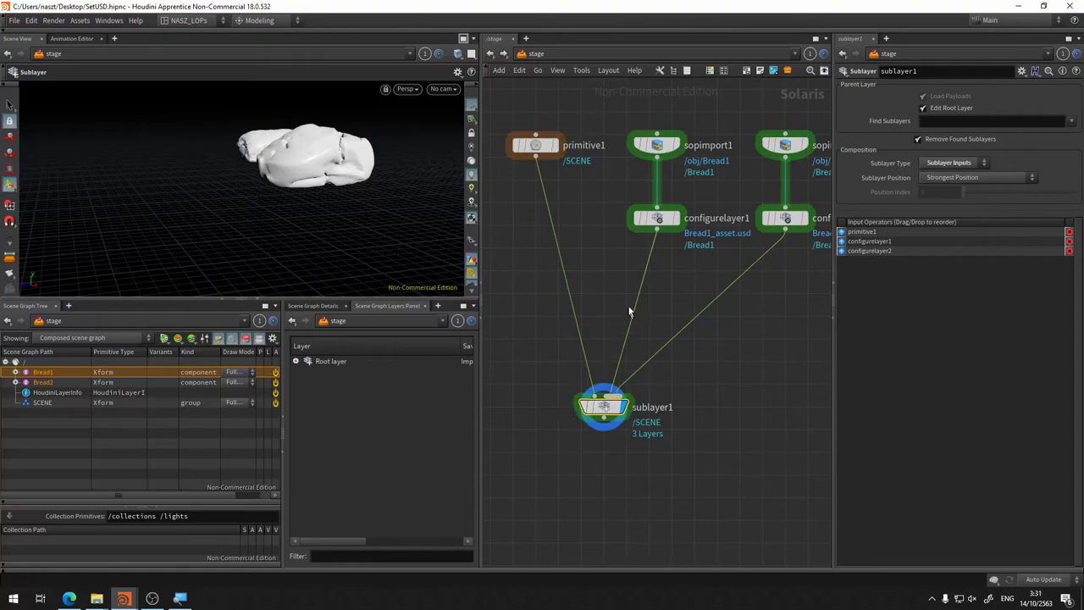
left_click(657, 144)
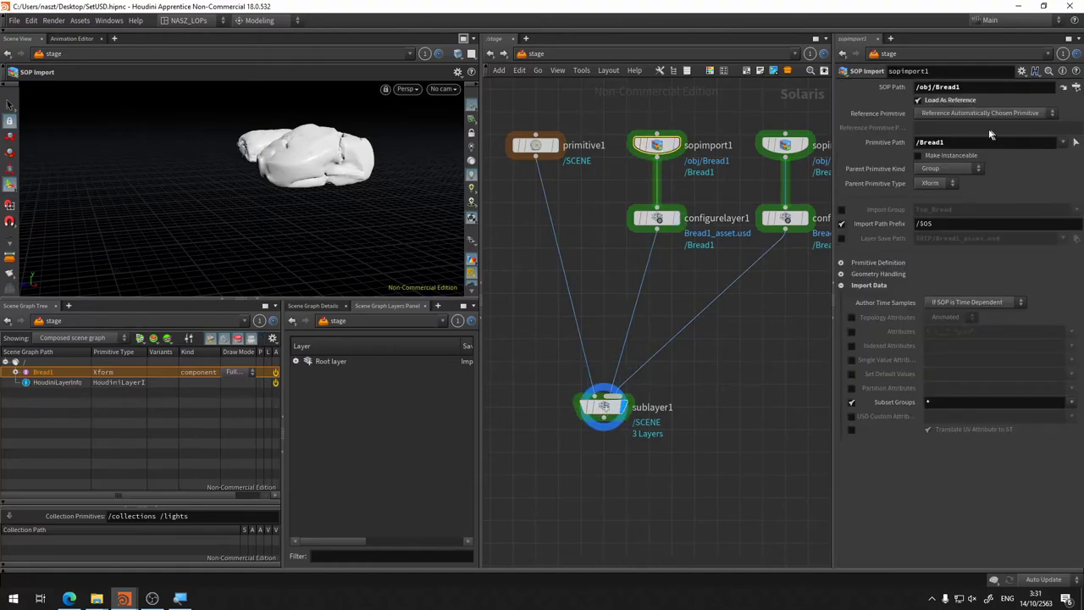
left_click(925, 144)
type("SC")
type("ENE")
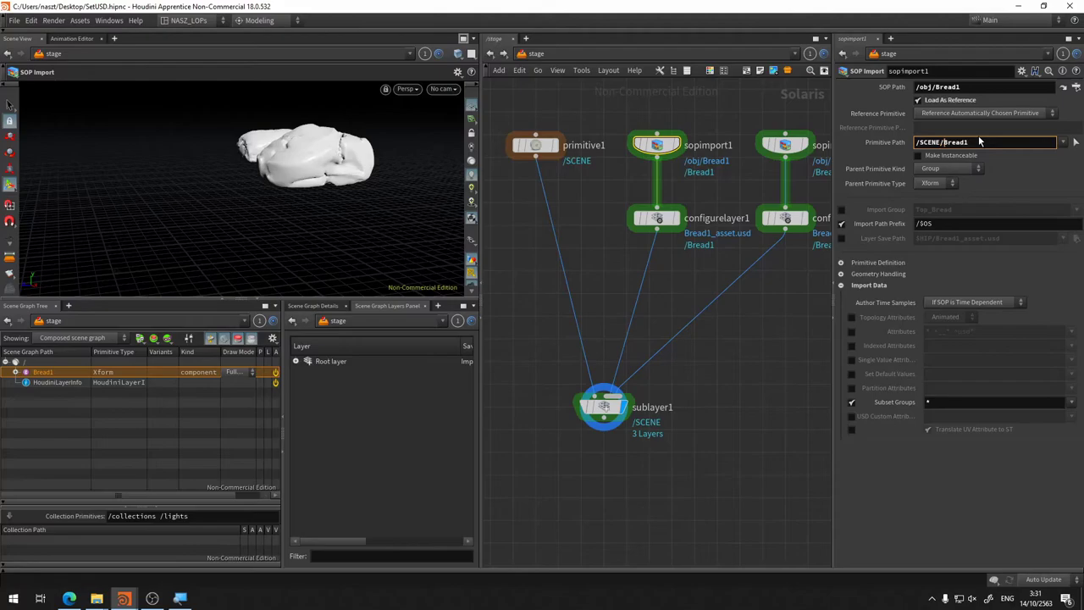
key("Return")
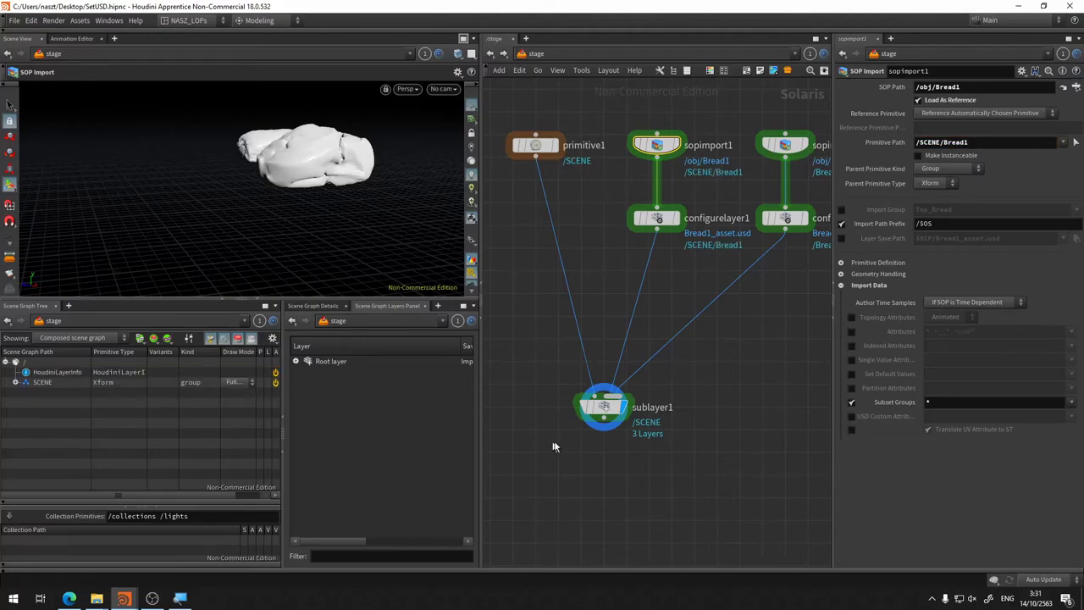
left_click(603, 406)
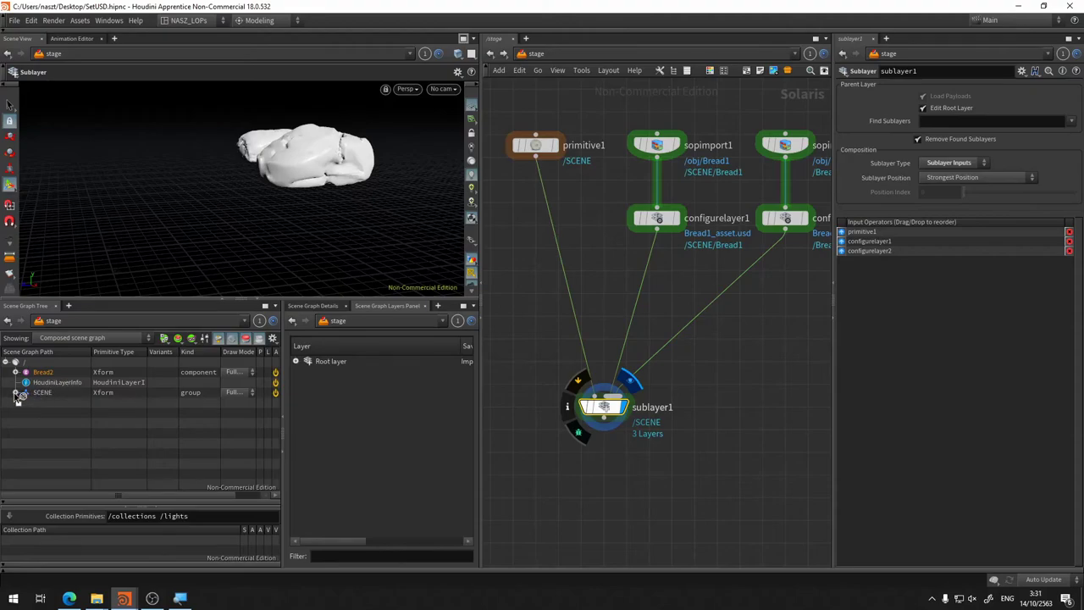
left_click(15, 392)
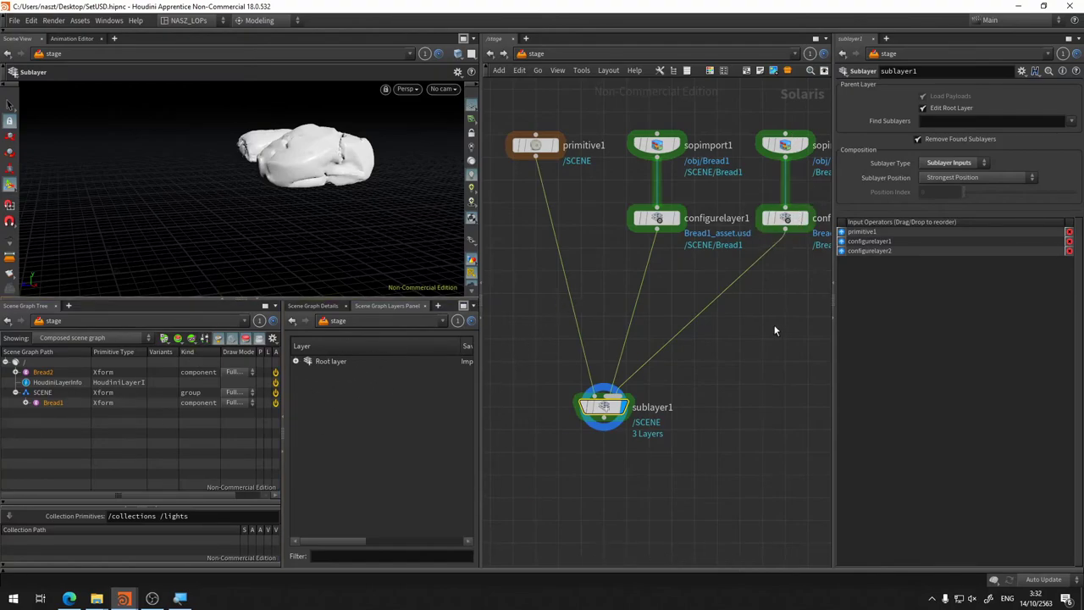
Step: Edit the Primitive Path to /SCENE/Geom/Bread1 and verify Bread1 sits under Geom
left_click(653, 145)
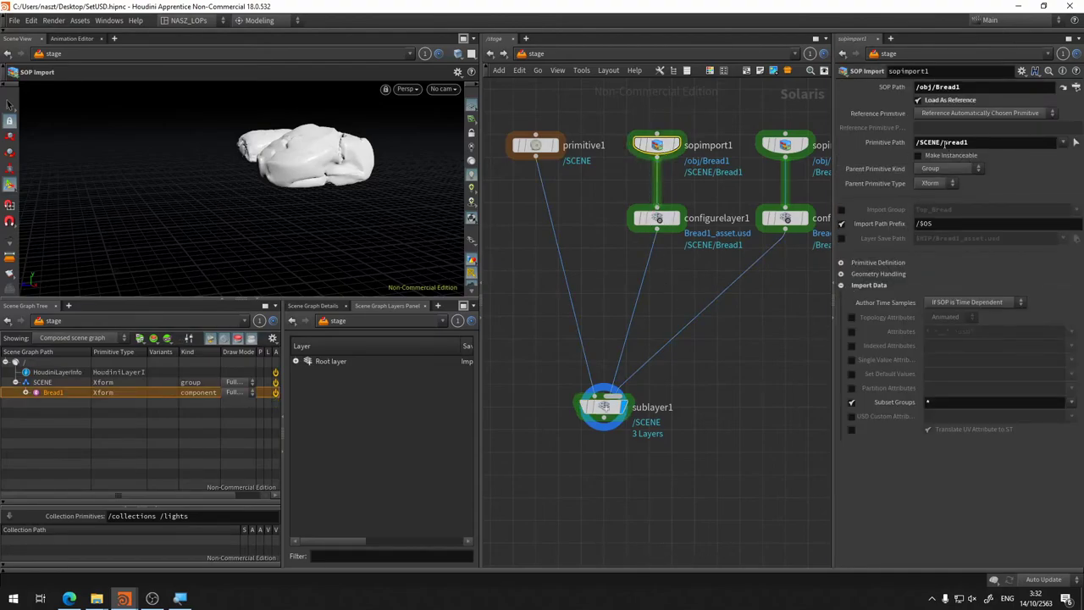
left_click(943, 144)
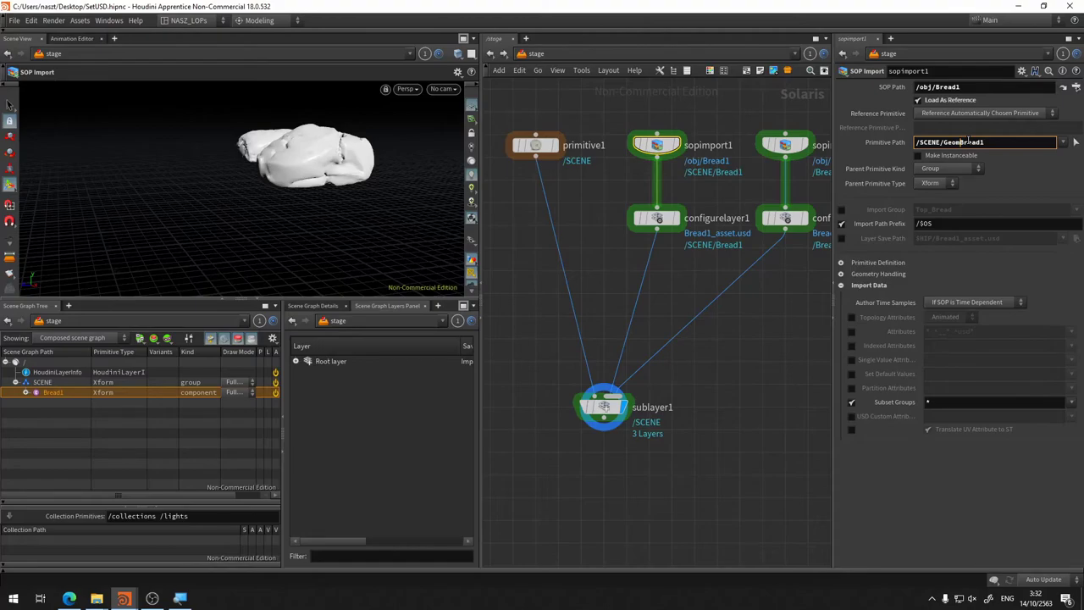
type("/")
key("Return")
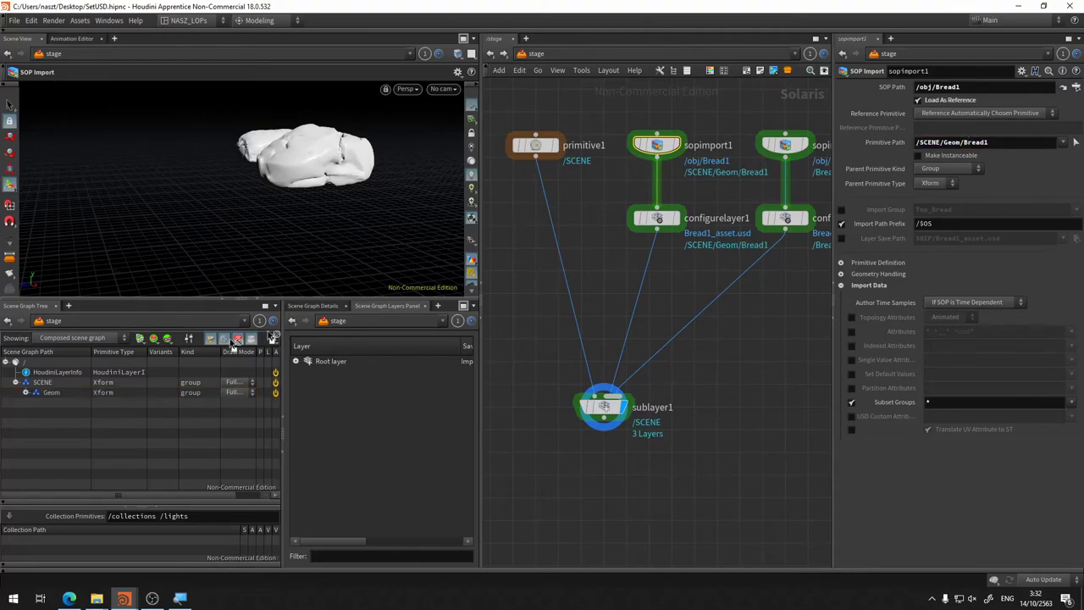
left_click(26, 392)
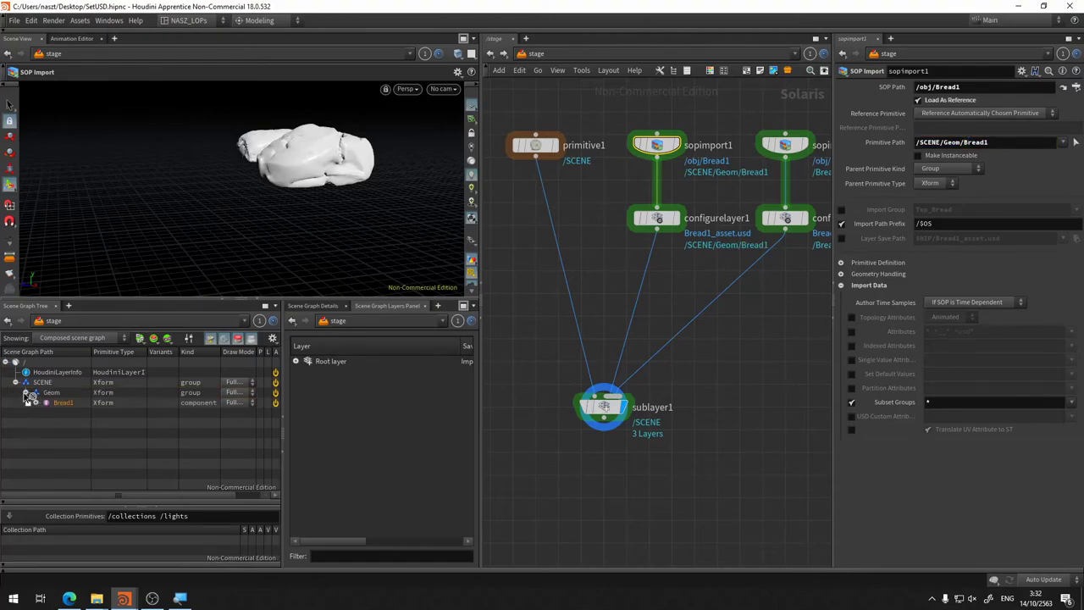
left_click(26, 393)
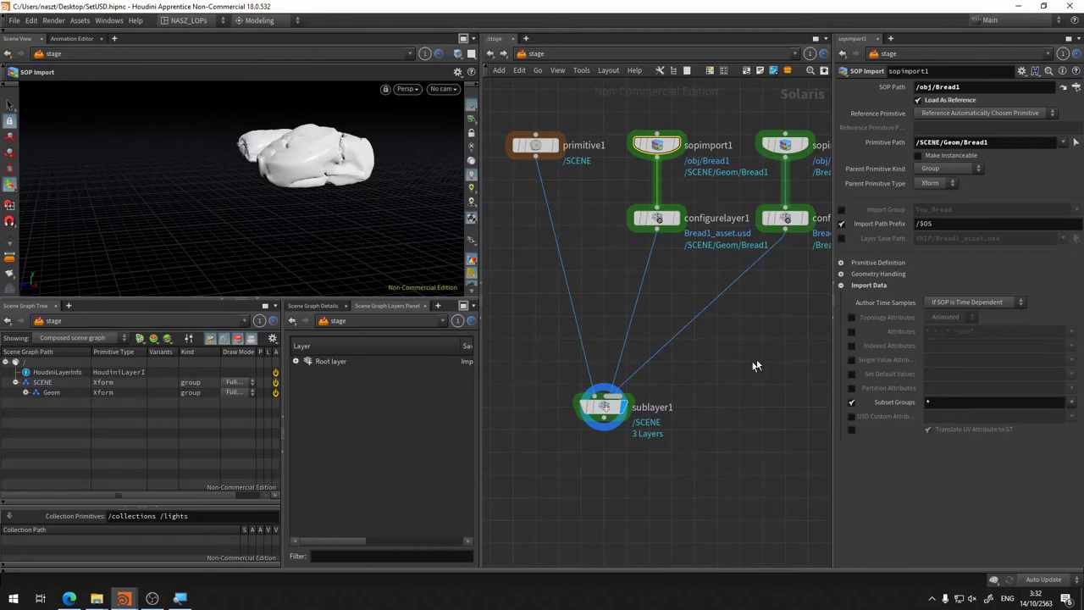
middle_click_drag(756, 366, 679, 391)
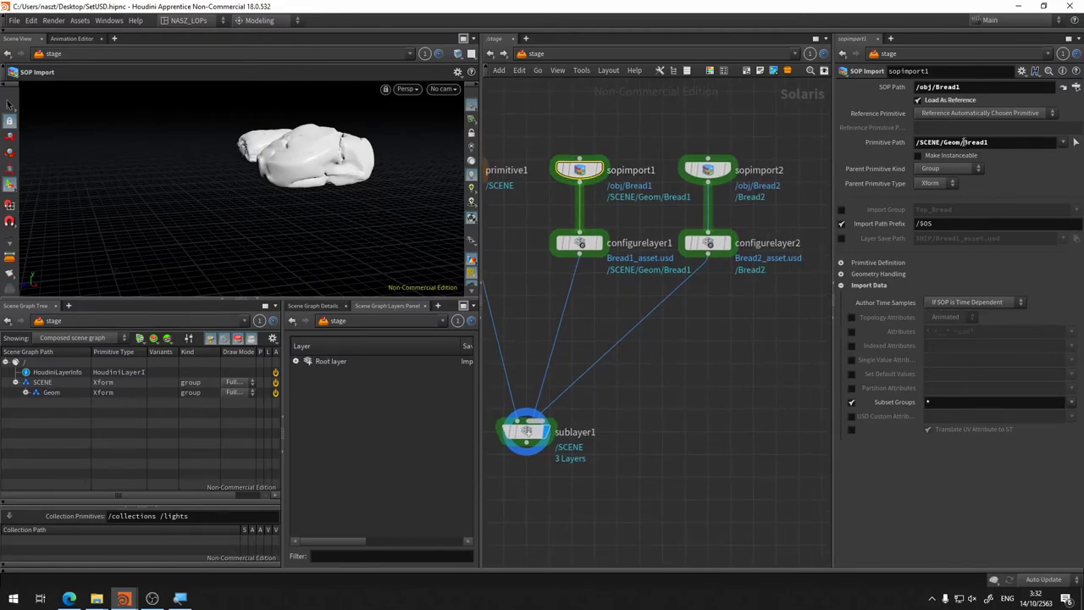
Step: Copy the /SCENE/Geom/ prefix into sopimport2's Primitive Path to make it /SCENE/Geom/Bread2
left_click_drag(965, 142, 915, 142)
key("ctrl+c")
left_click(966, 142)
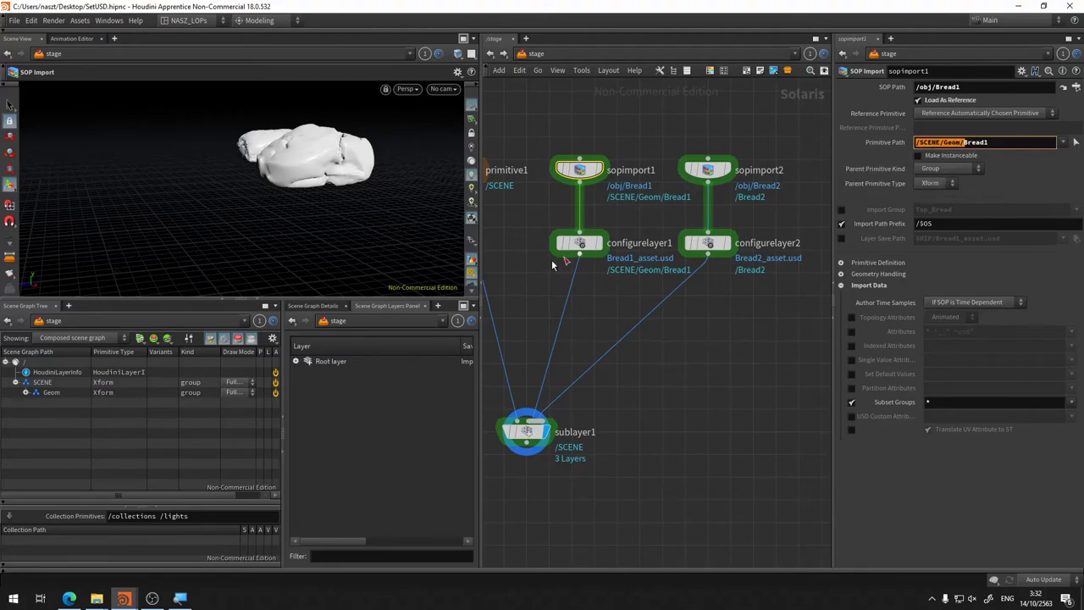
left_click(720, 171)
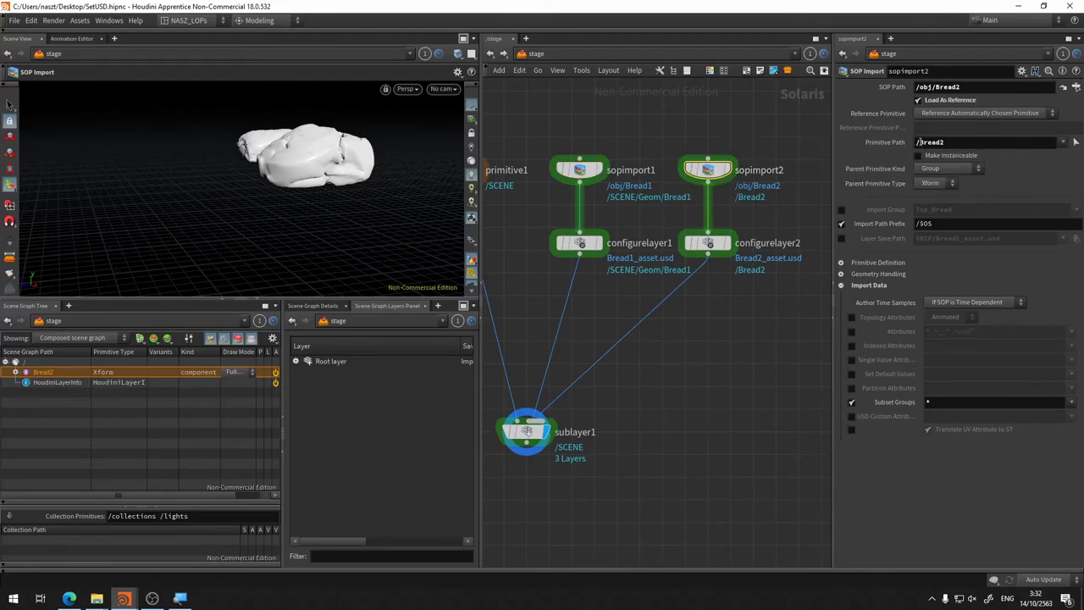
left_click(921, 142)
key("ctrl+v")
key("Return")
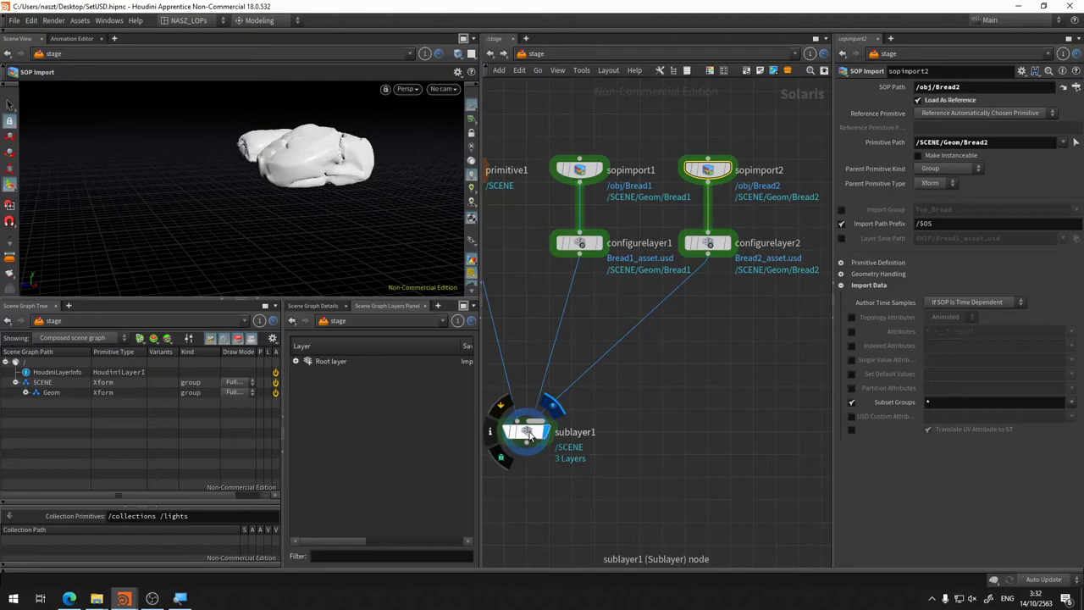
Step: Expand Geom in sublayer1's scene tree and tumble the viewport to see both breads
left_click(527, 432)
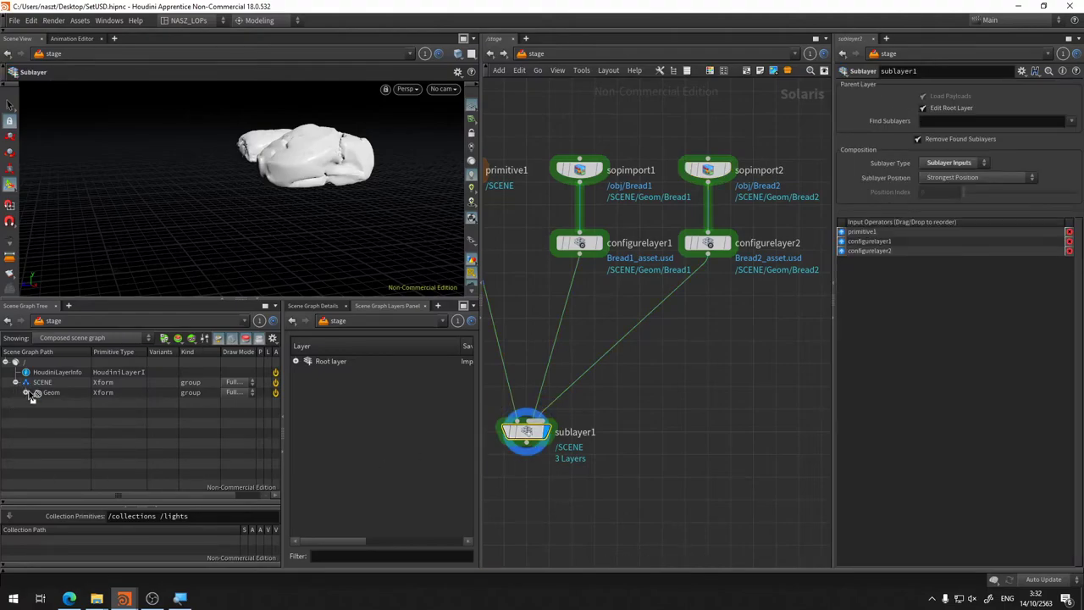
left_click(26, 392)
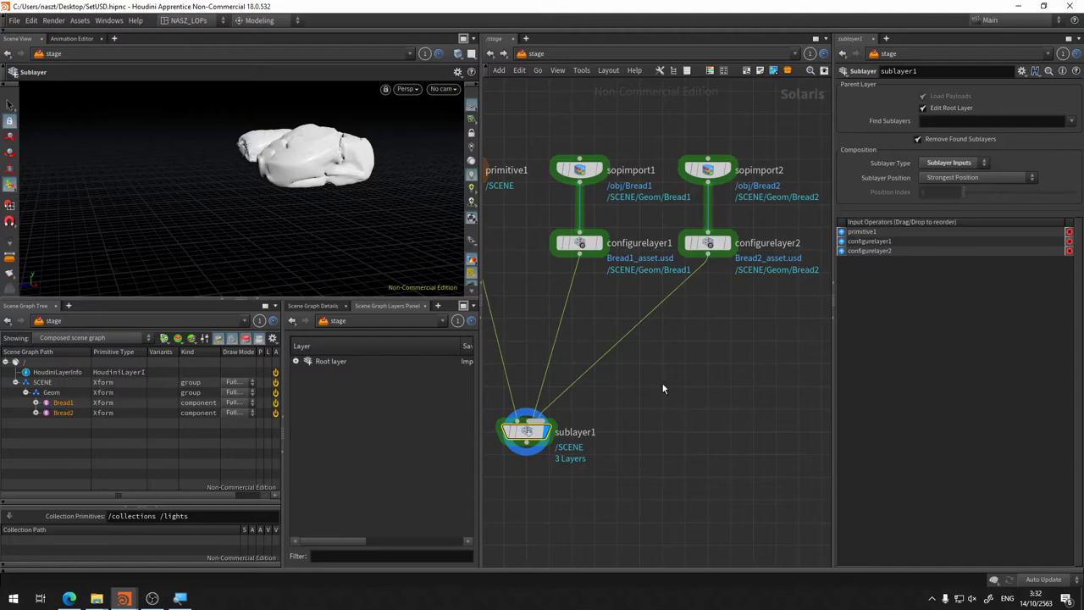
middle_click_drag(600, 522, 682, 463)
left_click_drag(624, 383, 670, 338)
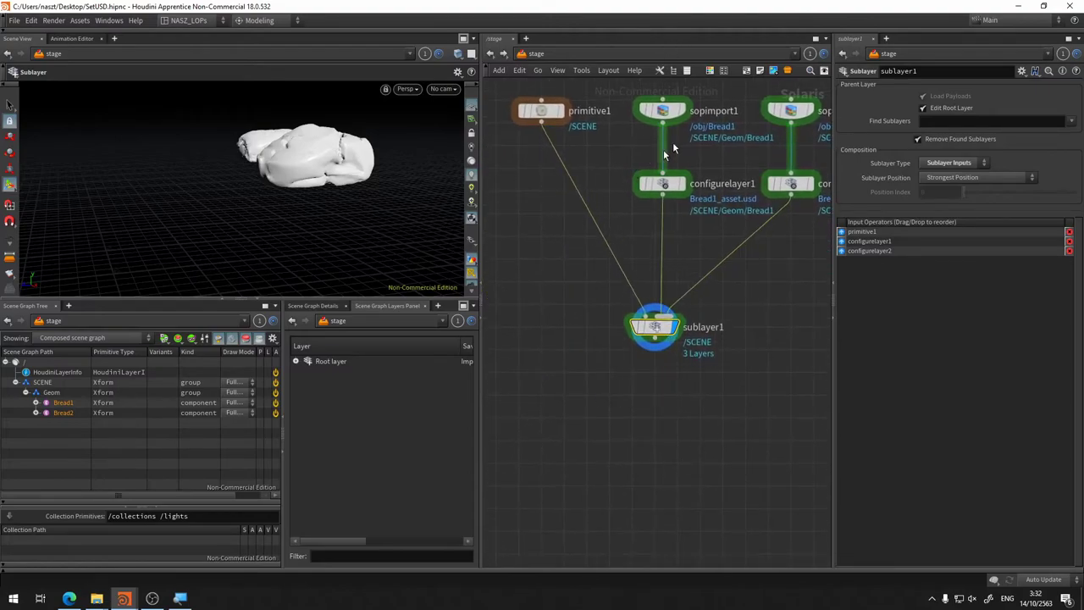
middle_click_drag(826, 229, 766, 266)
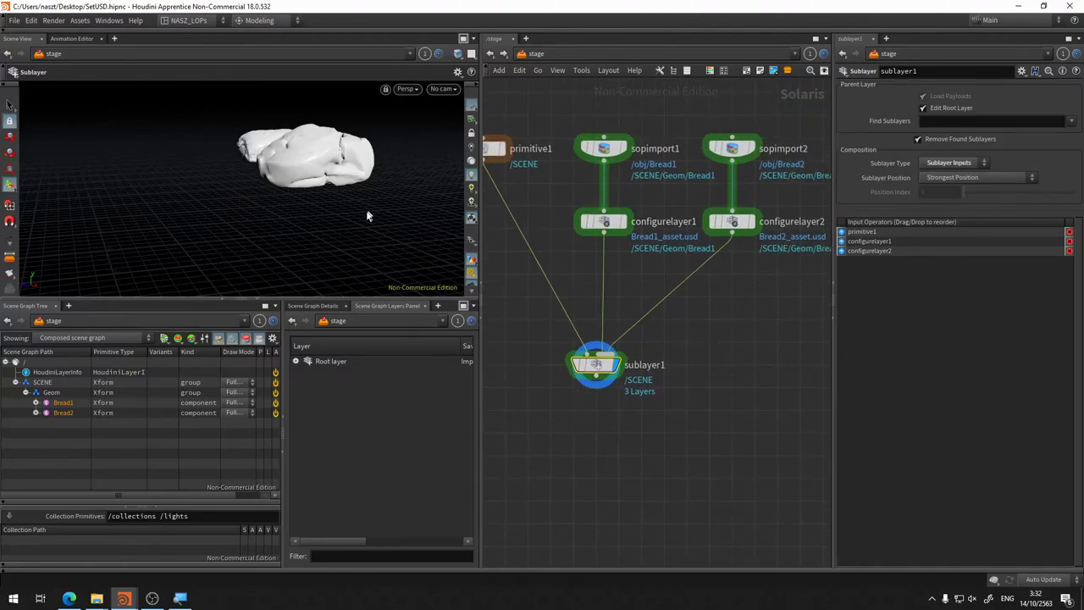
key("Escape")
mouse_move(266, 248)
left_mouse_down()
mouse_move(296, 235)
mouse_move(246, 212)
mouse_move(327, 220)
mouse_move(283, 230)
mouse_move(331, 225)
left_mouse_up()
key("Return")
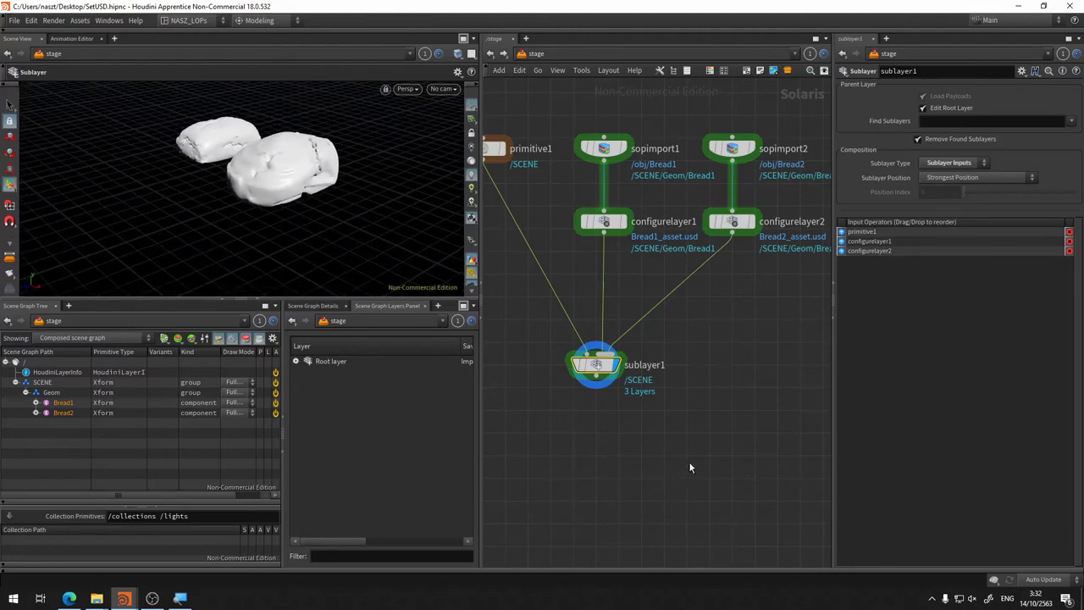
key("Tab")
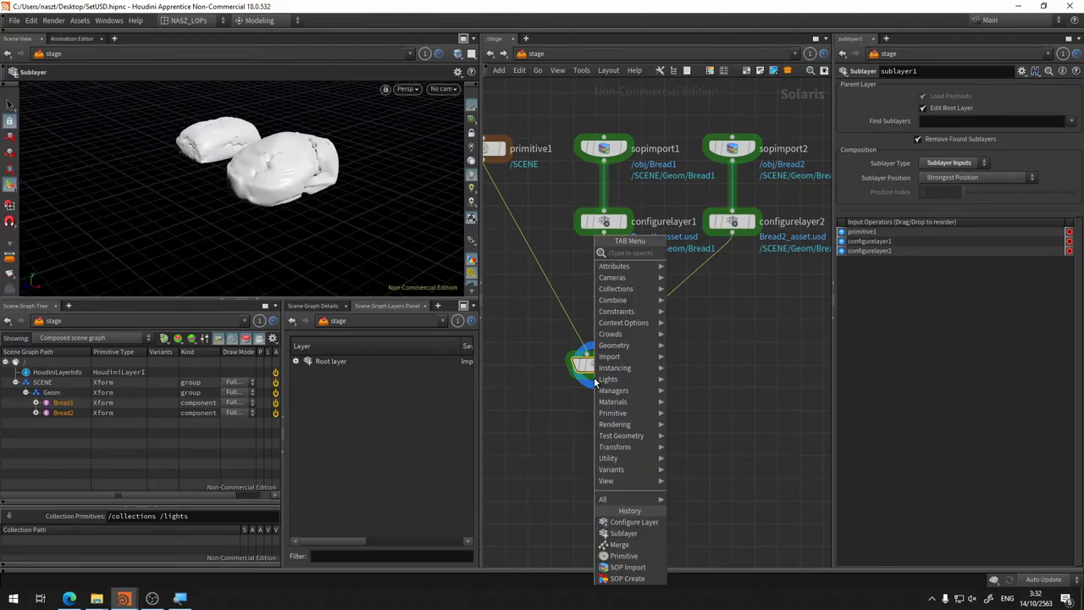
Step: Place a usd_rop1 USD ROP node below sublayer1 and run Save to Disk
type("usd")
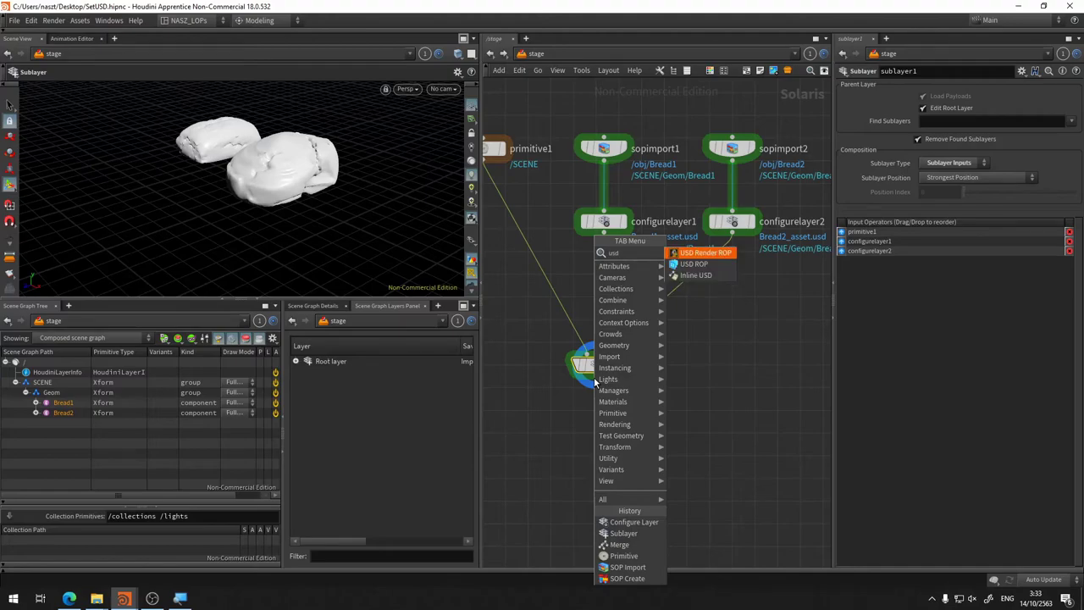
left_click(694, 263)
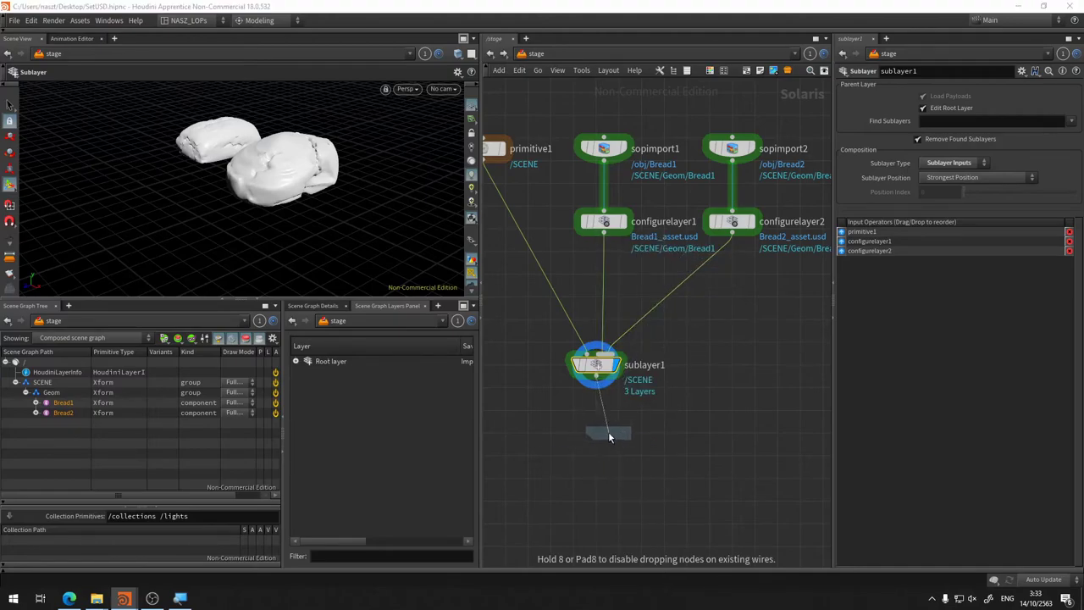
left_click(581, 430)
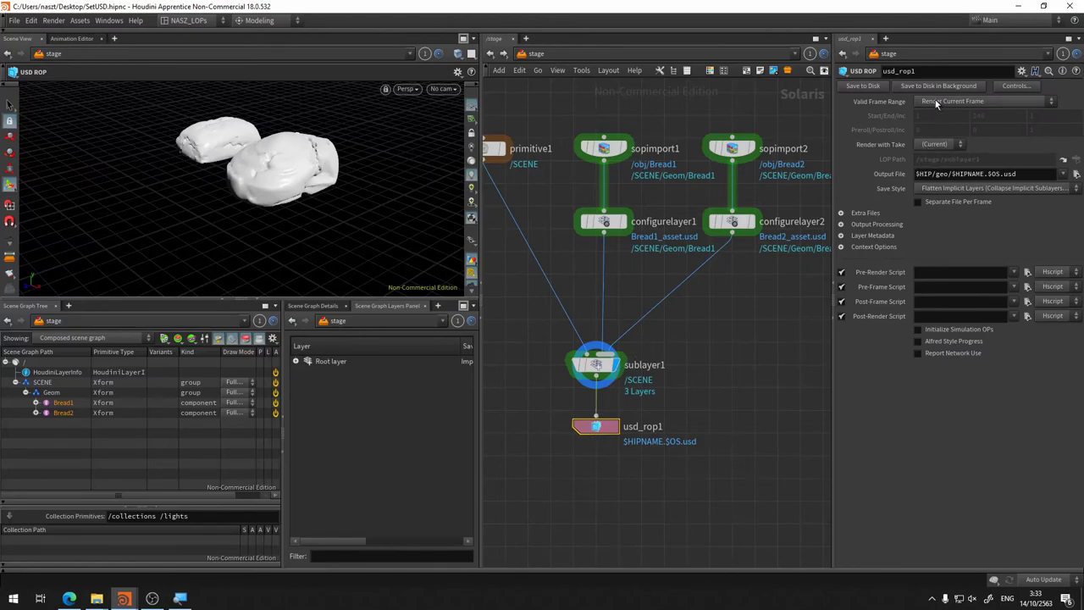
left_click(870, 89)
mouse_move(596, 427)
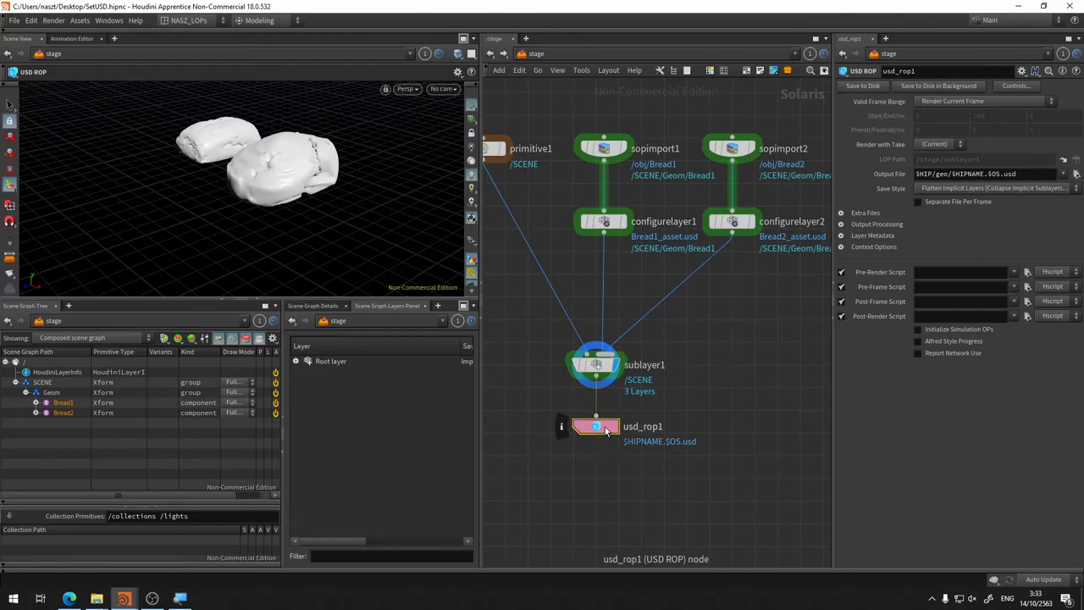
left_click_drag(606, 430, 606, 460)
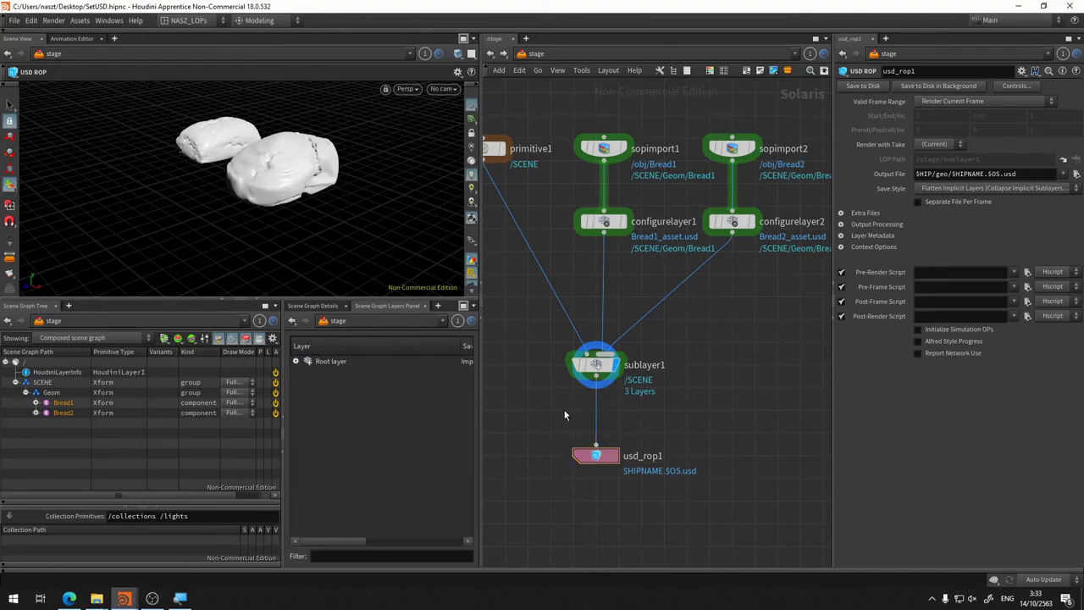
key("Tab")
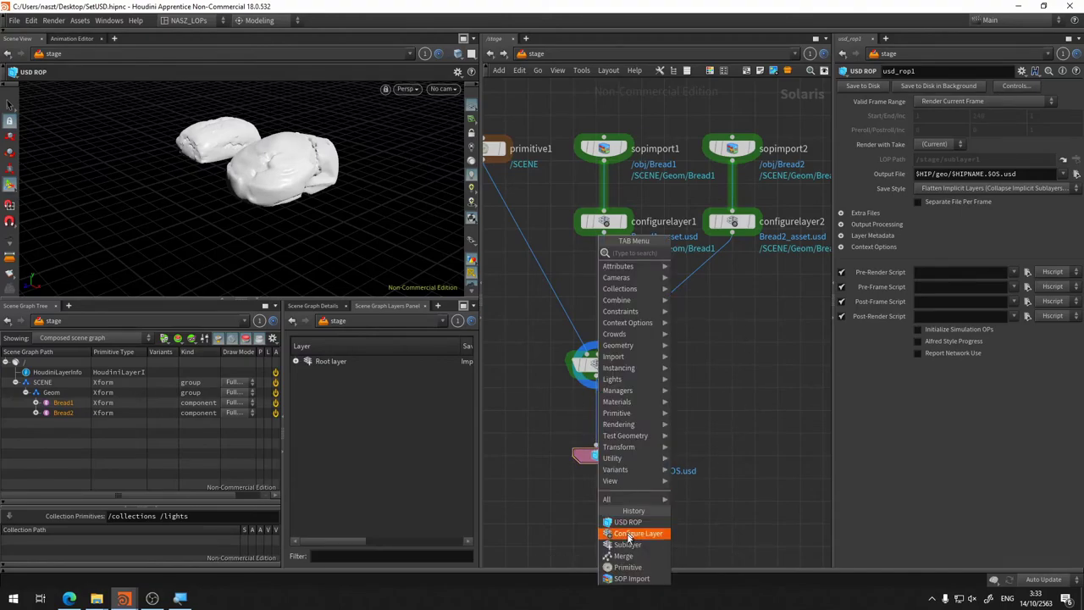
Step: Insert configurelayer3 above usd_rop1, saving to Scene_asset.usd in a new USDtest folder
left_click(631, 533)
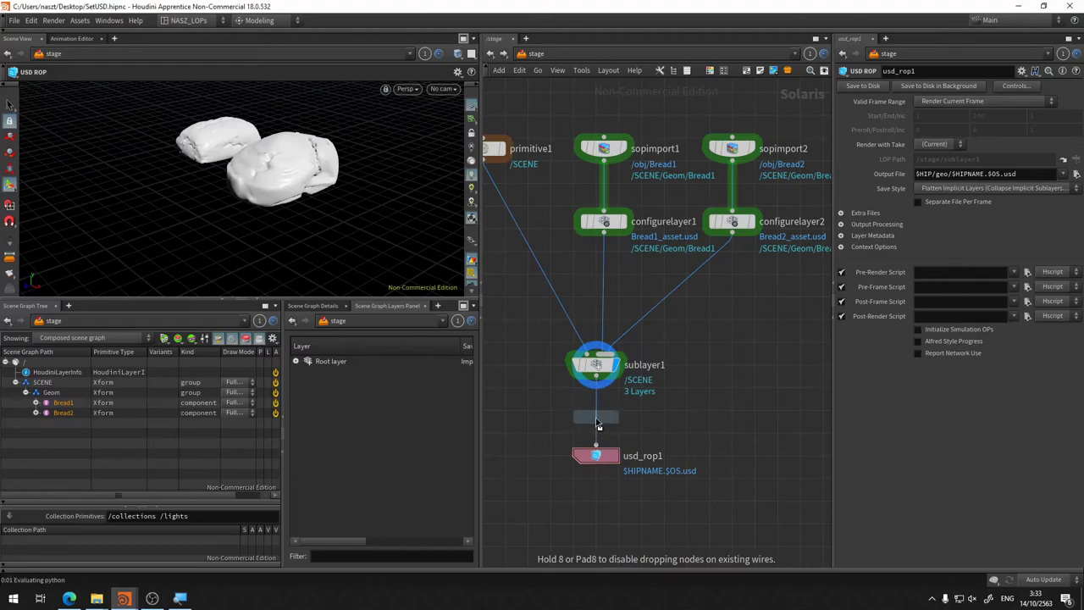
left_click(597, 416)
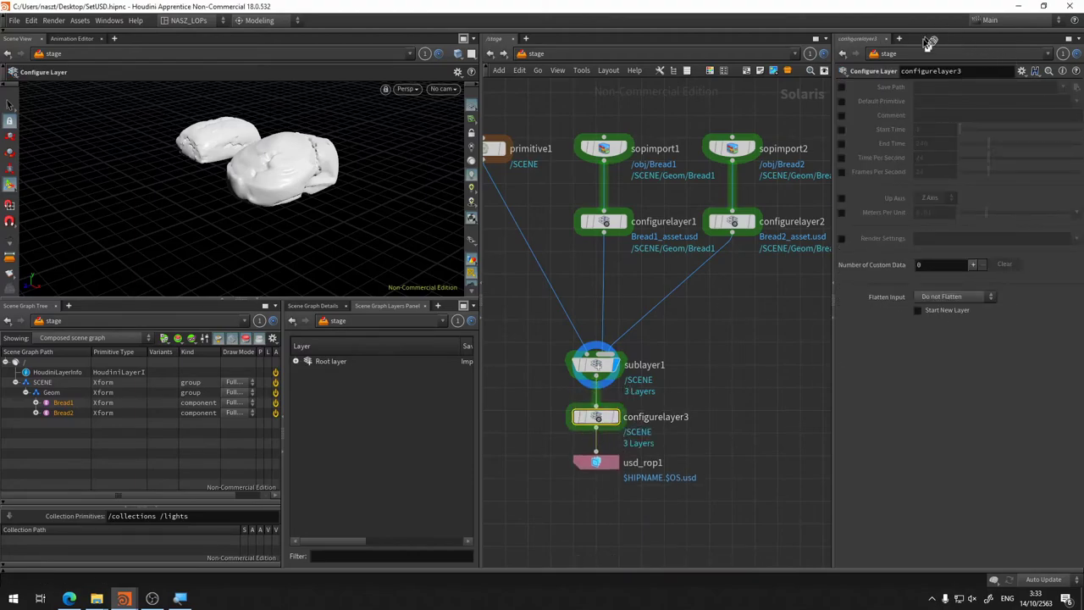
left_click(841, 88)
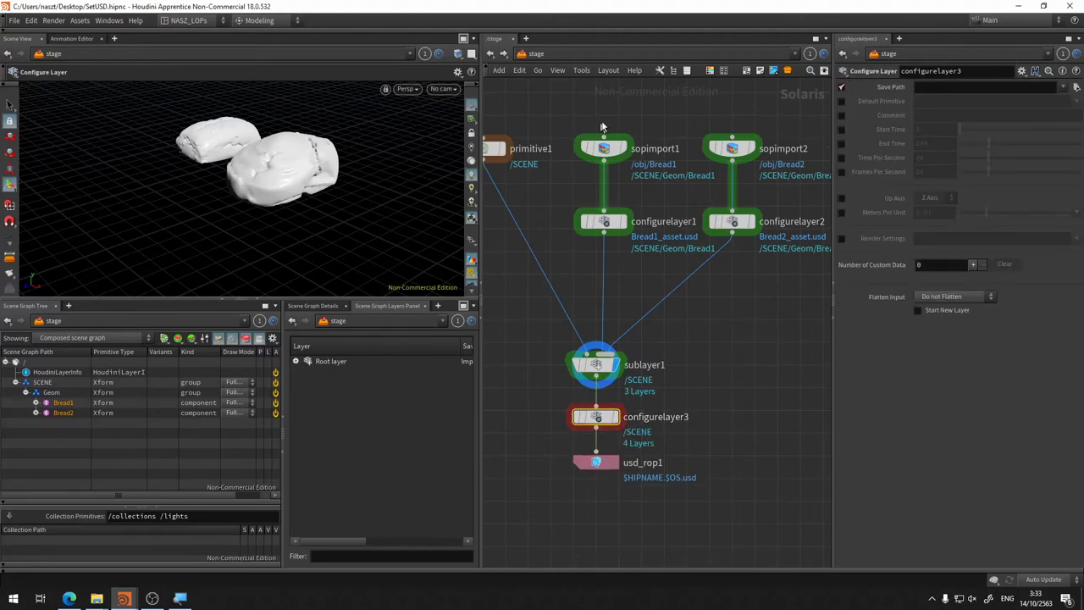
left_click(1063, 88)
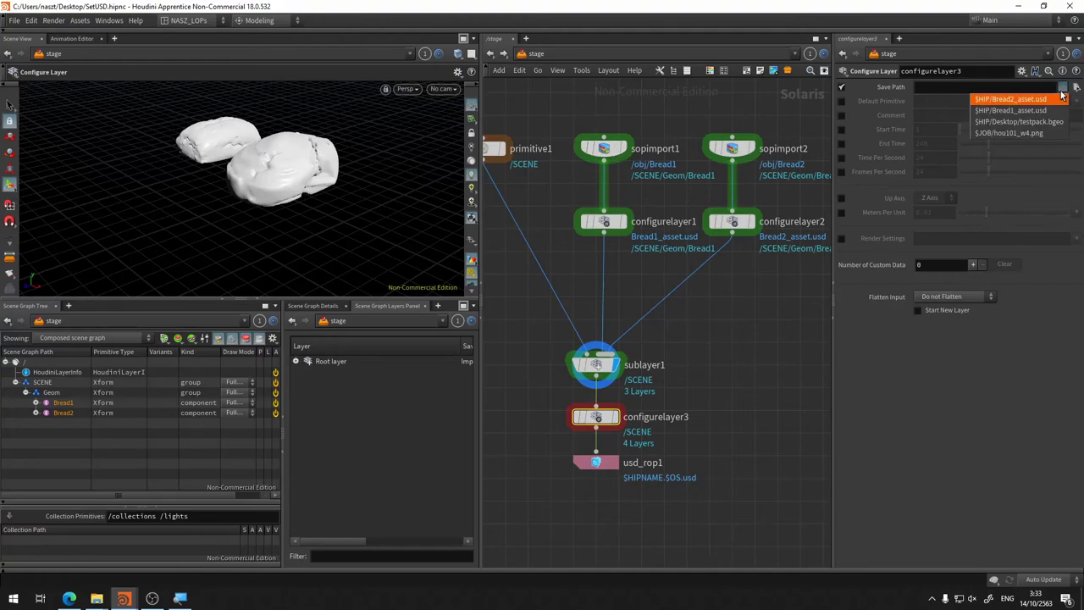
left_click(1076, 87)
type("Scene_asset.usd")
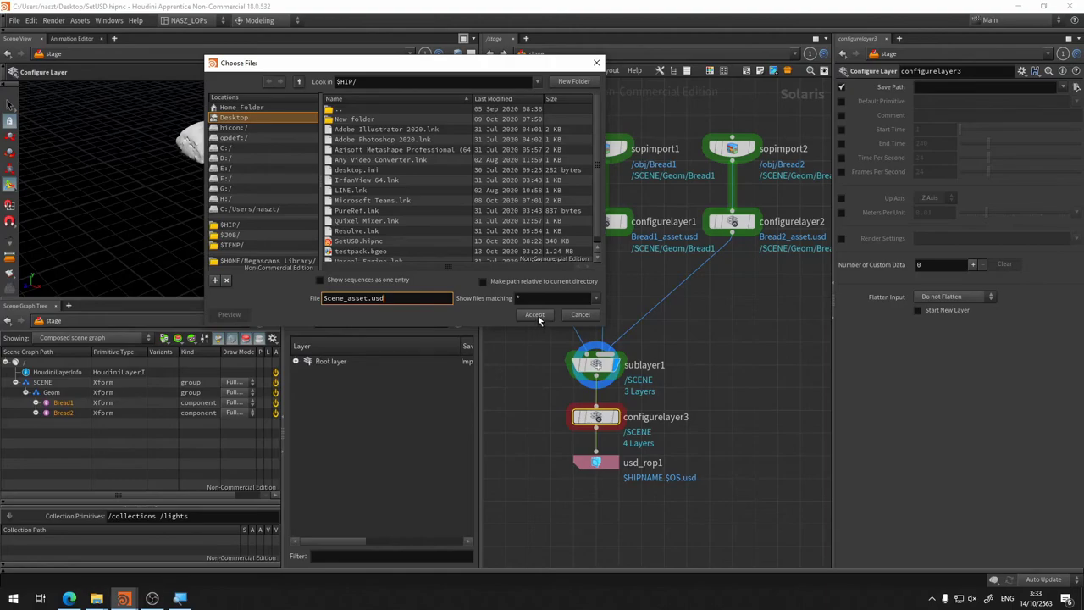
left_click(584, 82)
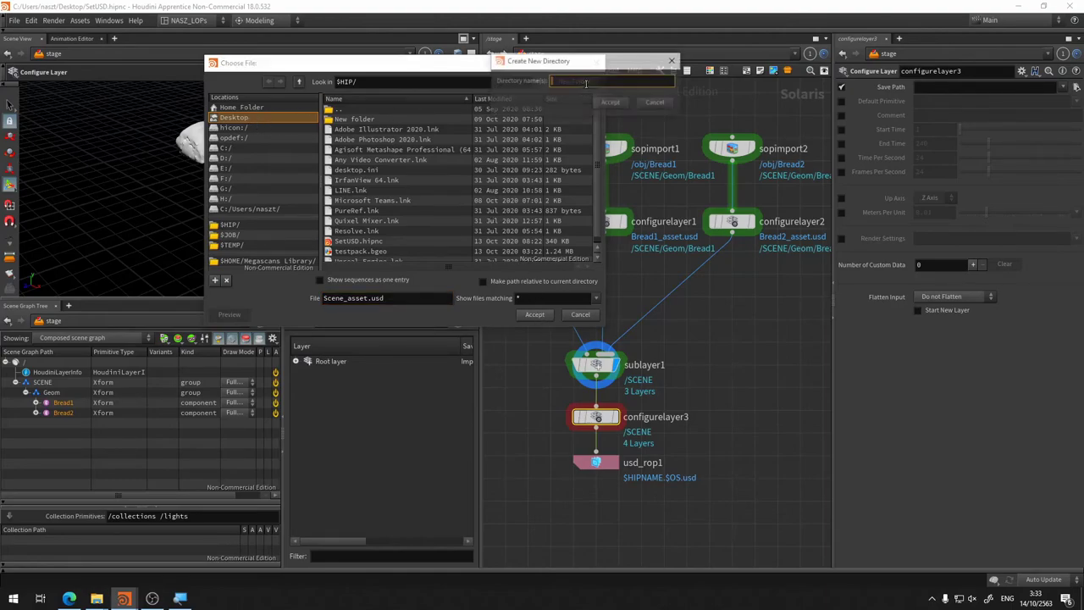
type("U")
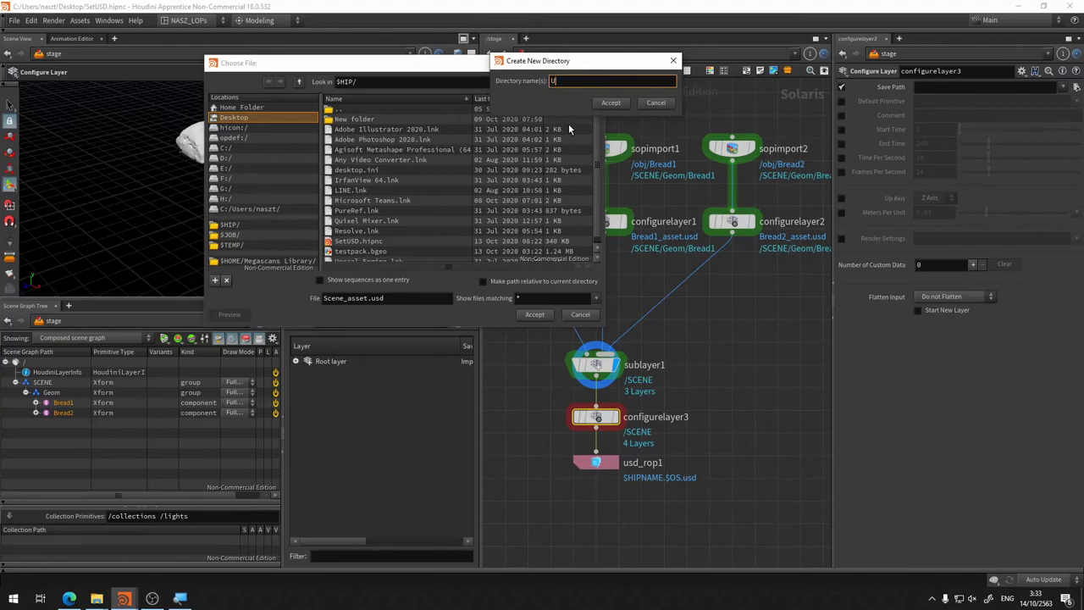
type("SD")
type("test")
left_click(603, 103)
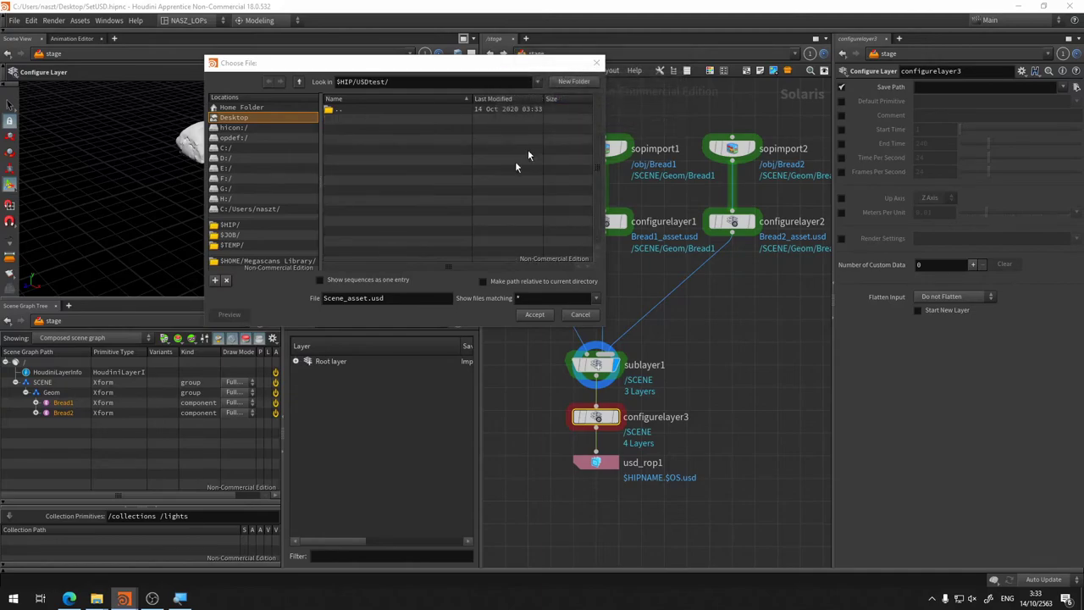
left_click(534, 314)
Step: Change configurelayer1's save path to $HIP/USDtest/Bread1_asset.usd
left_click(603, 149)
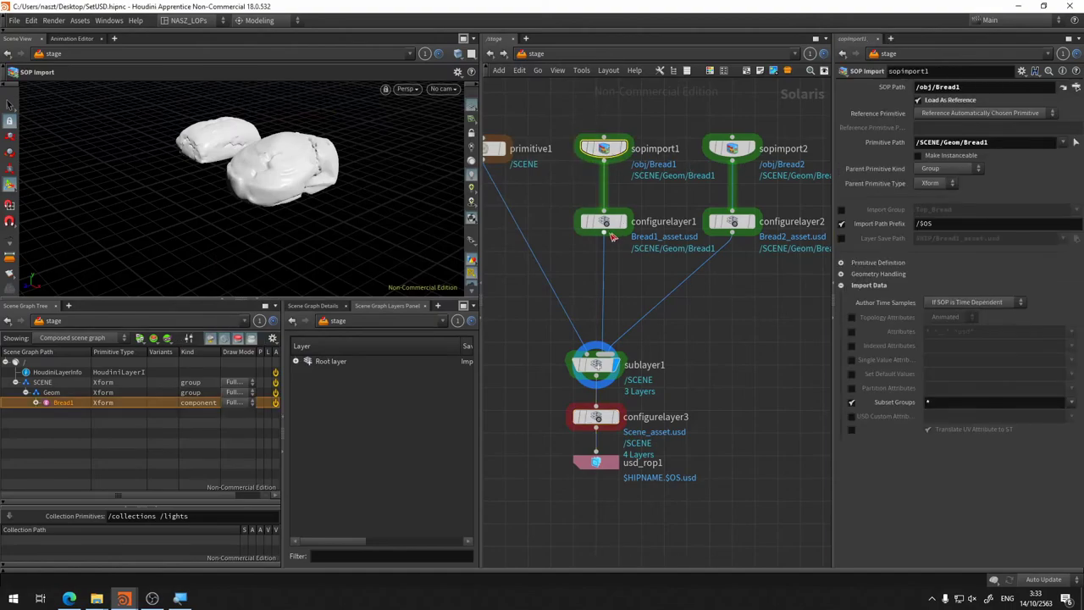
left_click(604, 223)
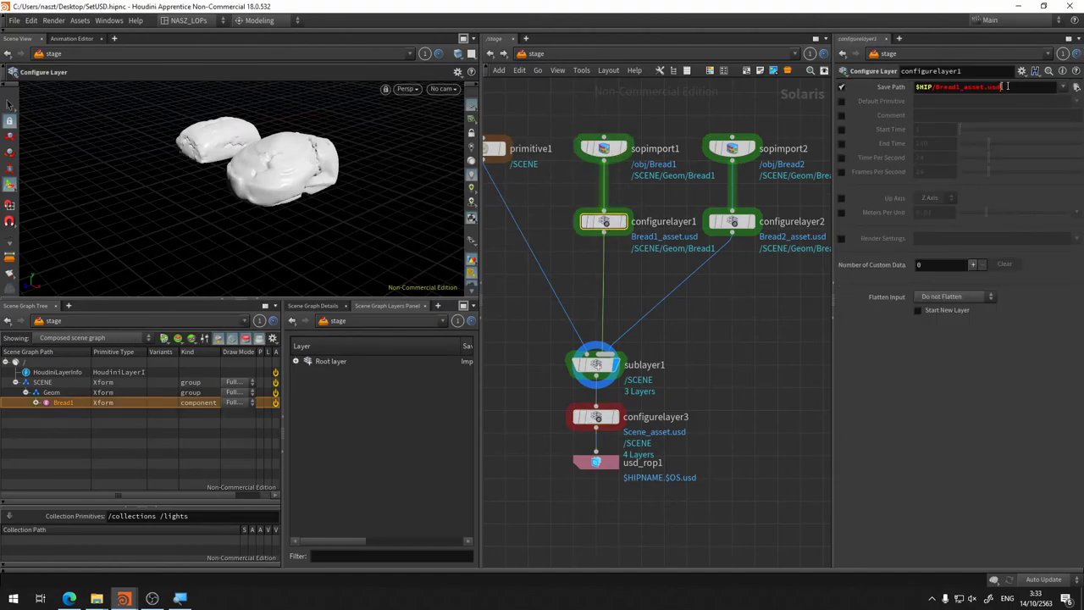
left_click_drag(1002, 87, 935, 88)
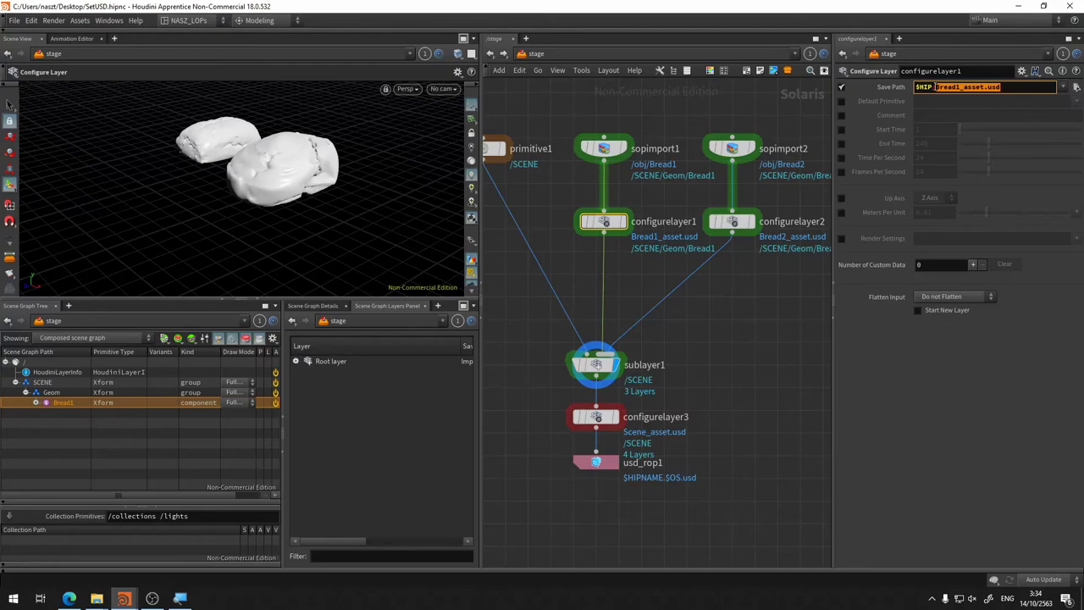
left_click(1067, 89)
left_click(1013, 99)
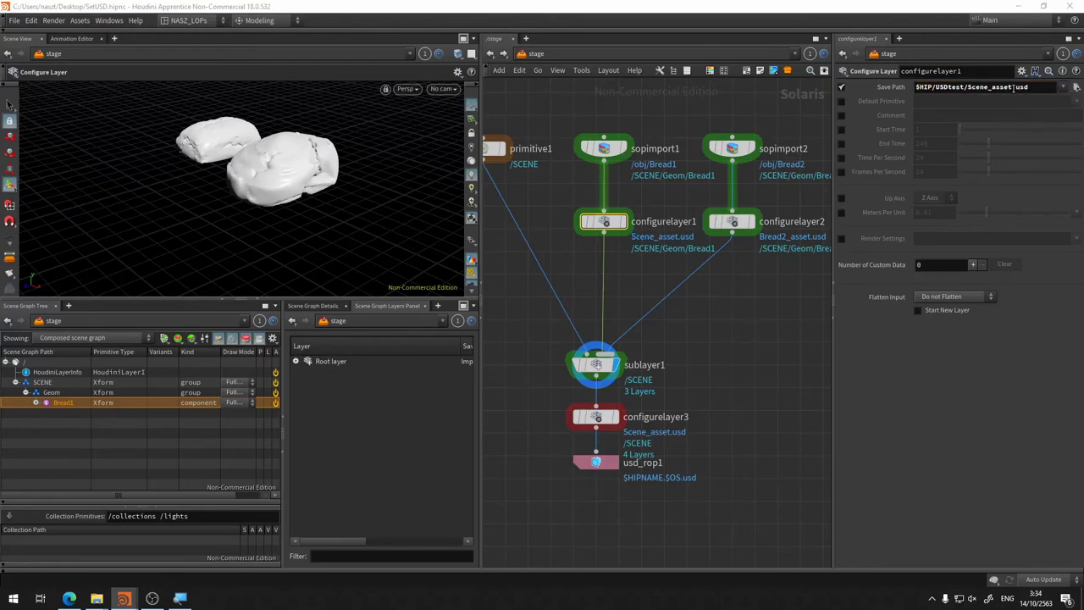
left_click_drag(1028, 87, 971, 87)
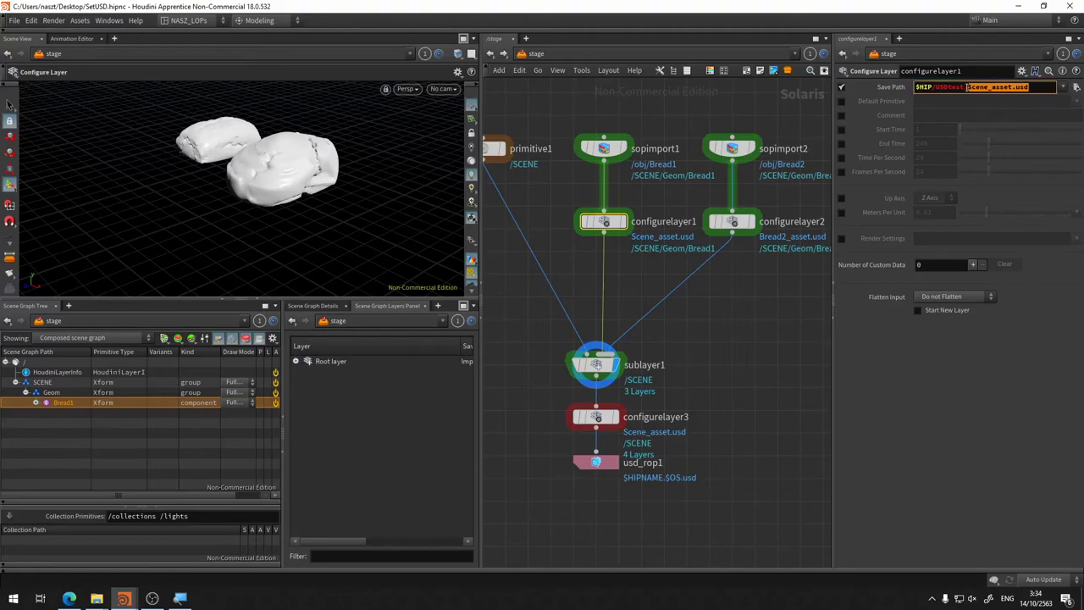
type("Bread1_asset.usd")
key("Return")
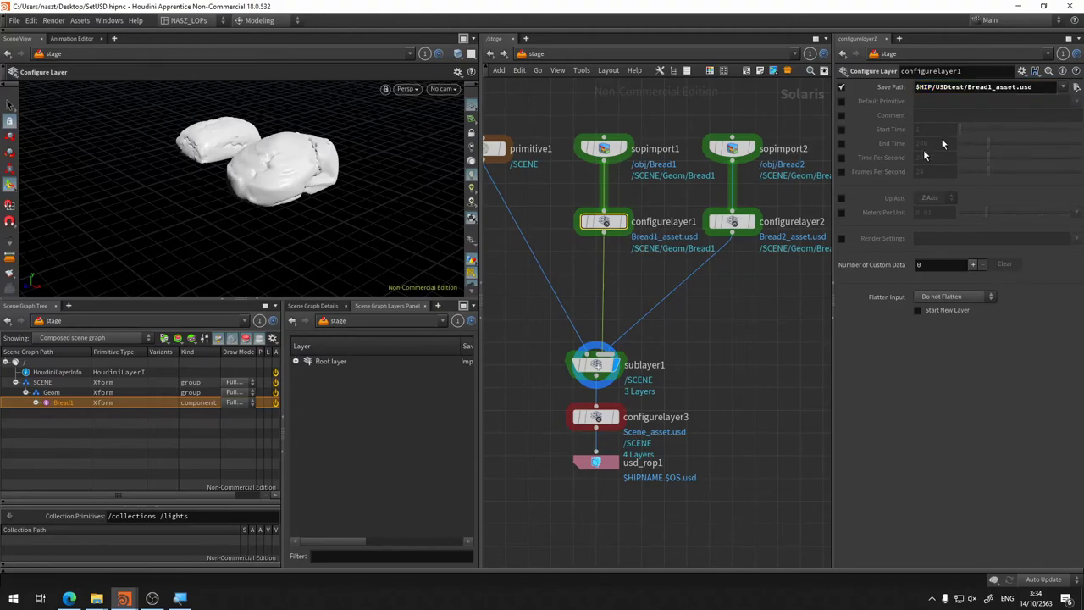
Step: Set configurelayer2's save path to $HIP/USDtest/Bread2_asset.usd
left_click(730, 221)
left_click(1063, 88)
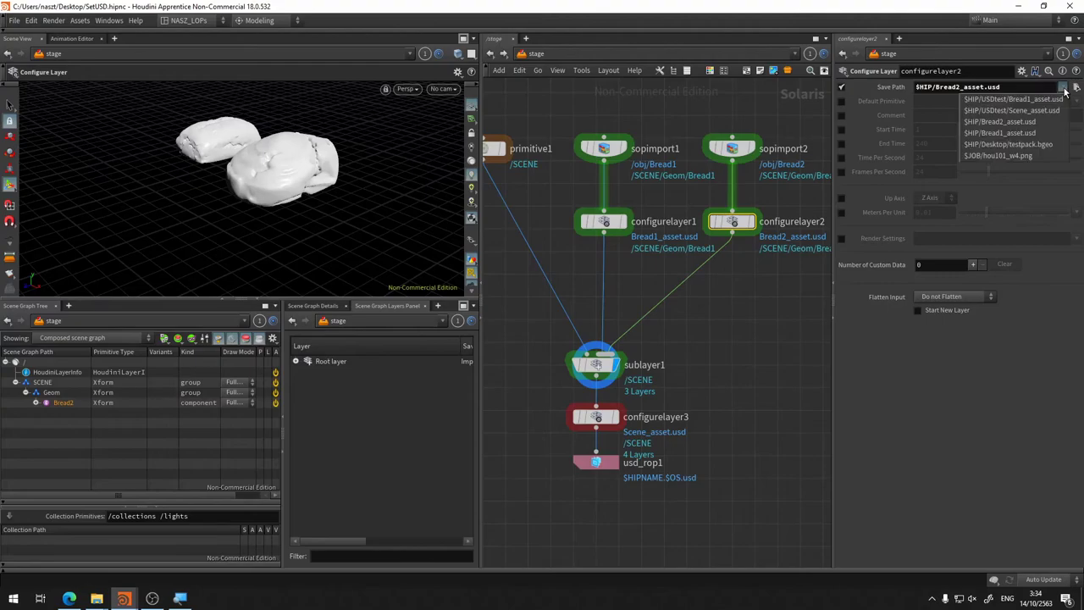
left_click(1011, 98)
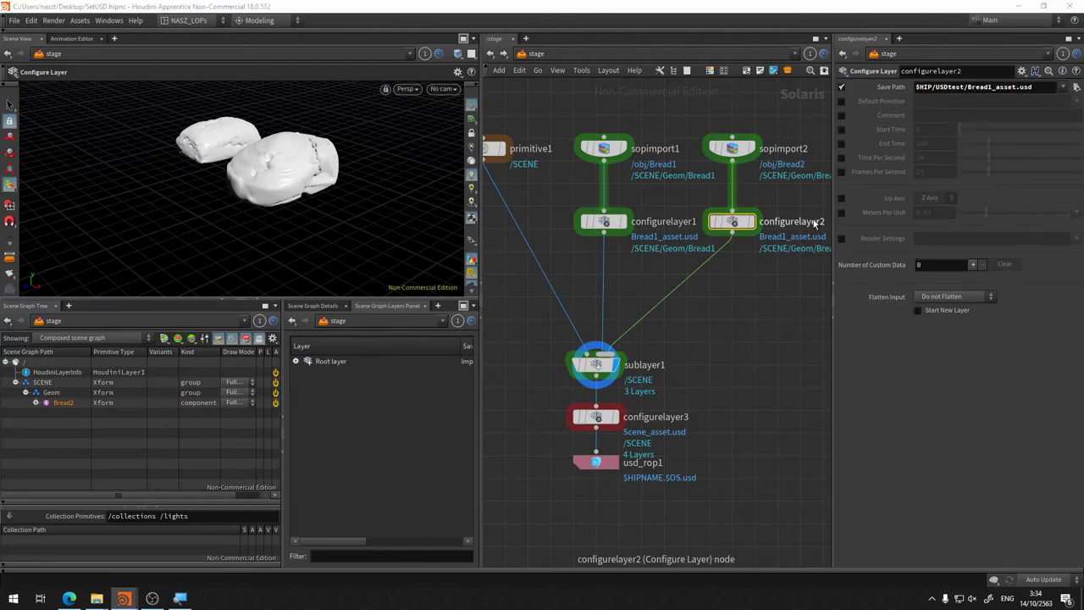
left_click(1012, 88)
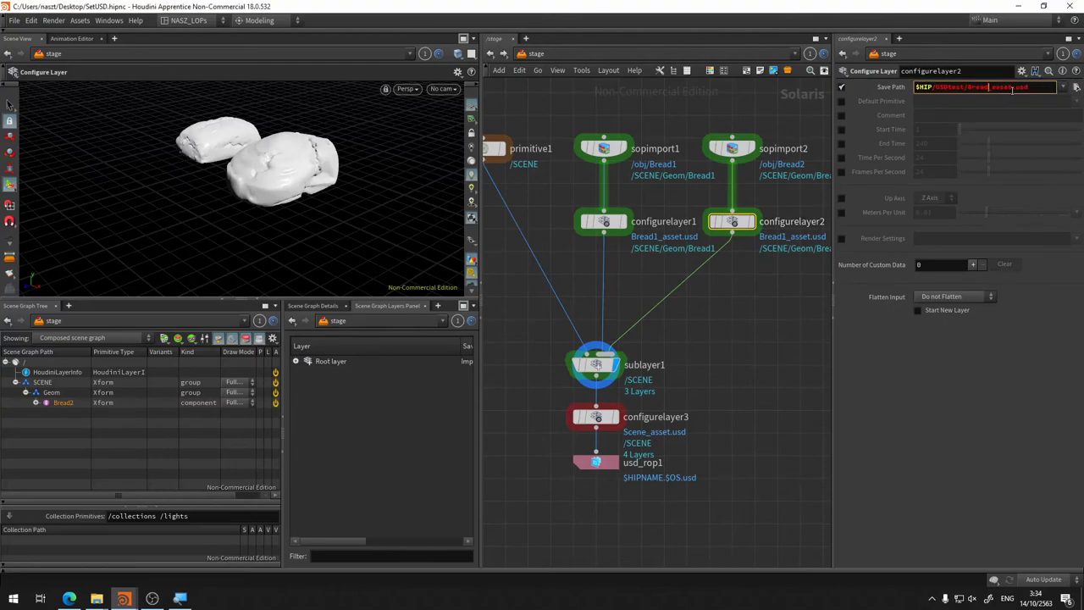
type("2")
key("Return")
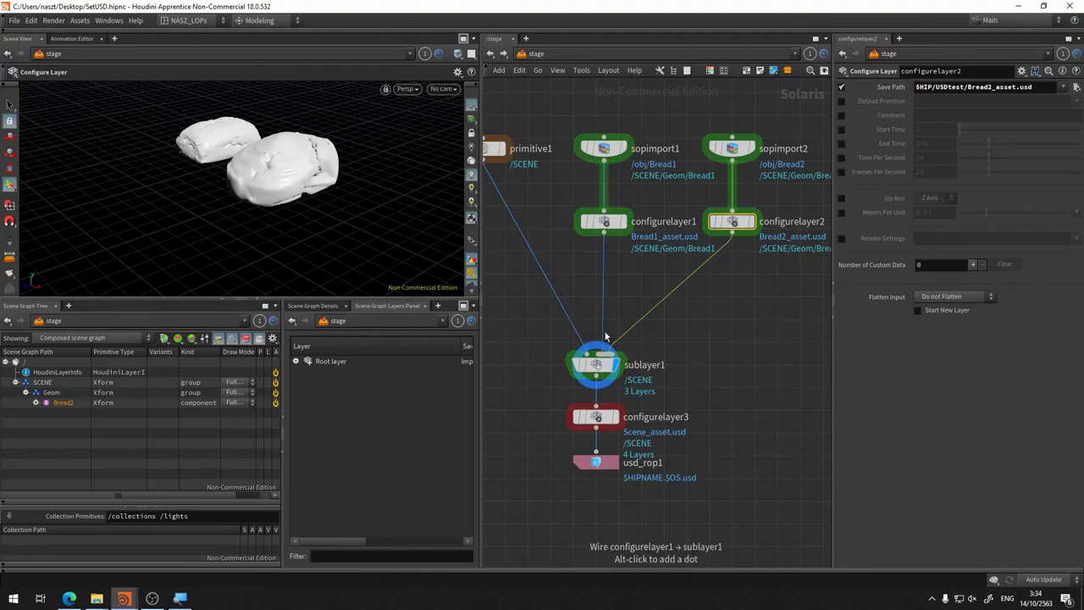
Step: Set usd_rop1's output file to Scene_Final in the Desktop USDtest folder and export the stage
left_click(598, 466)
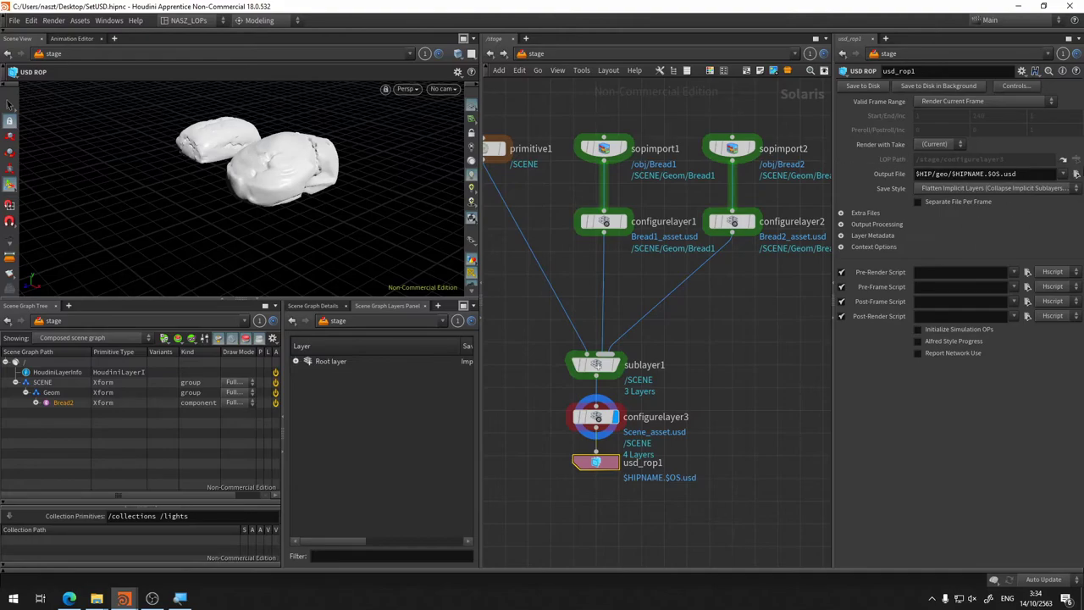
left_click(596, 416)
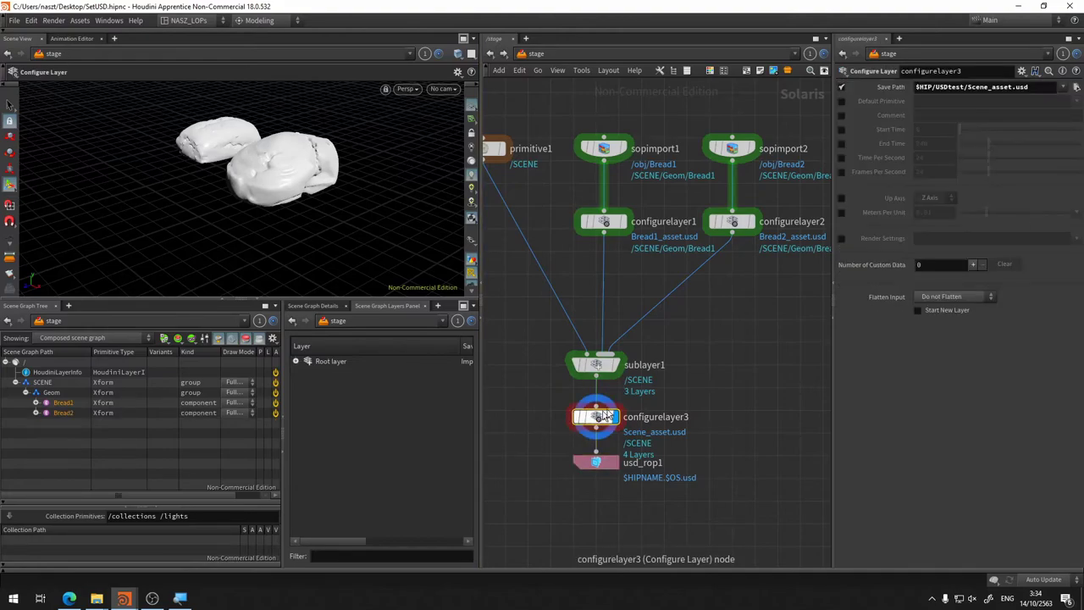
left_click(597, 464)
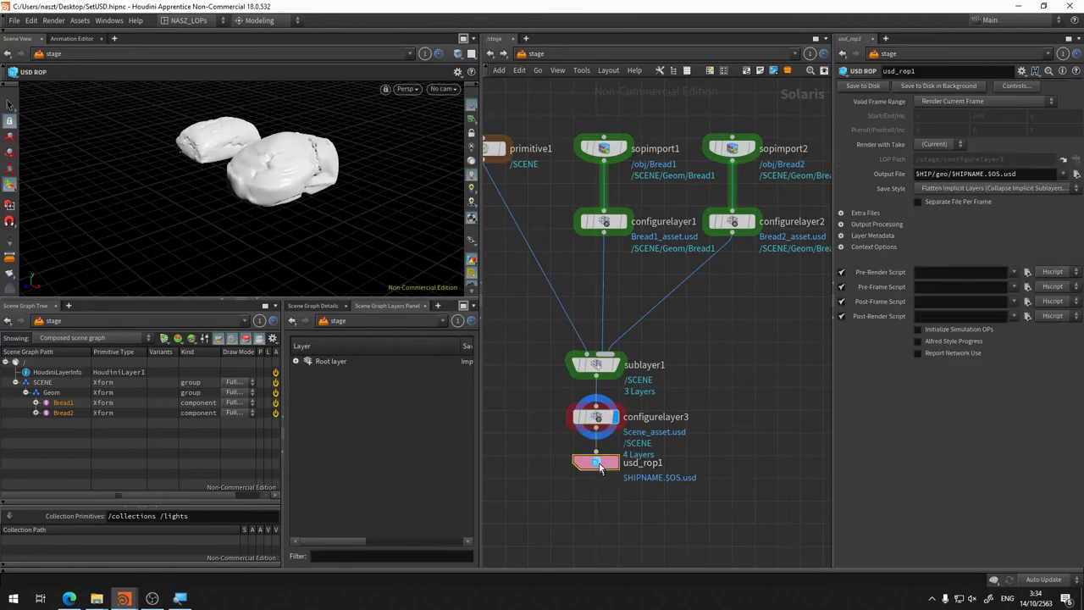
left_click(1062, 173)
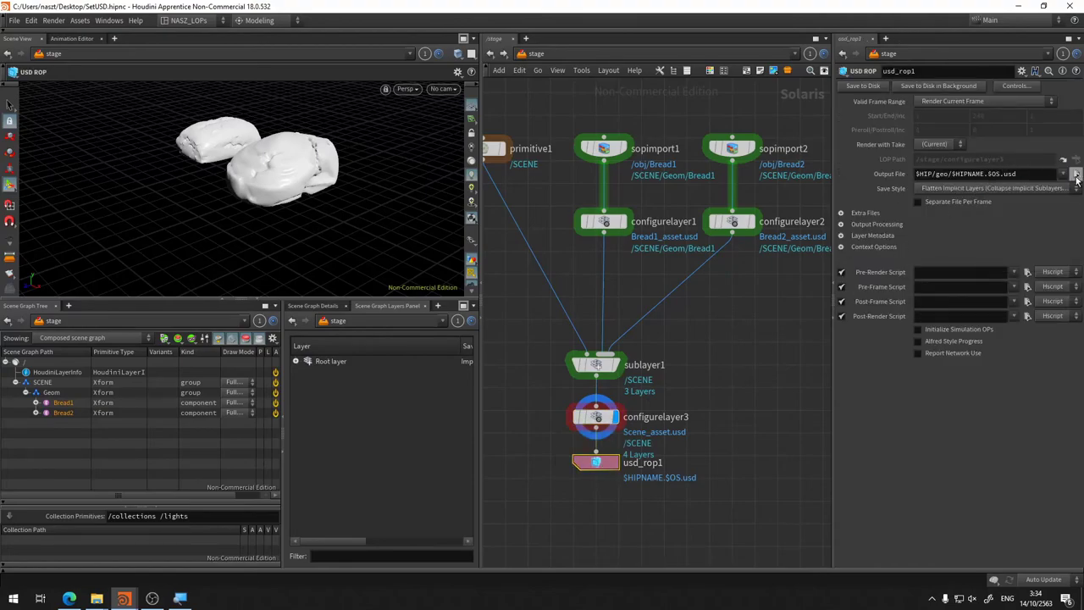
left_click(1075, 174)
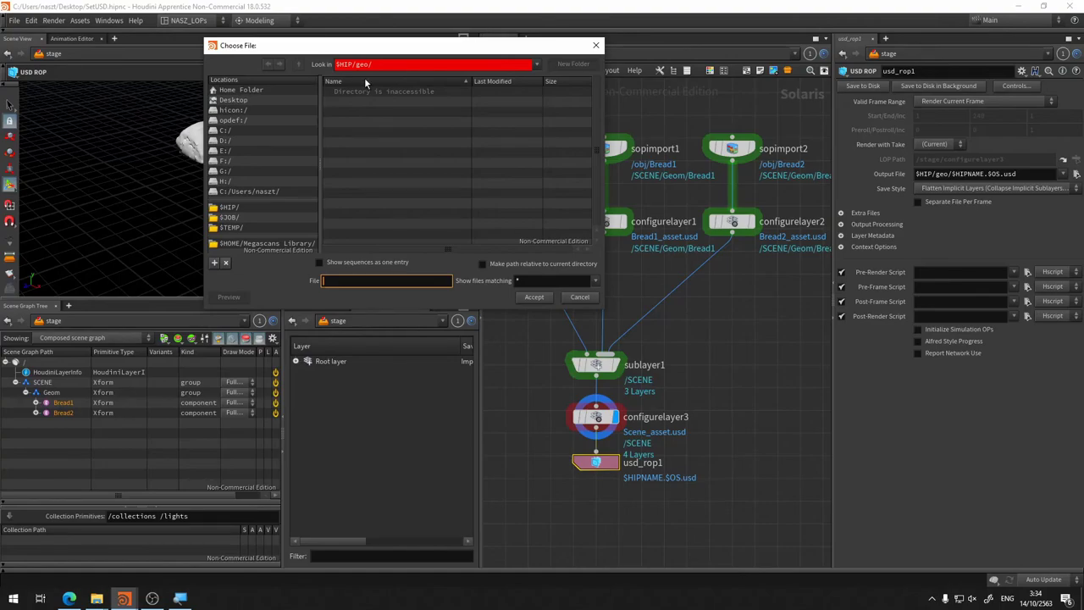
left_click(250, 100)
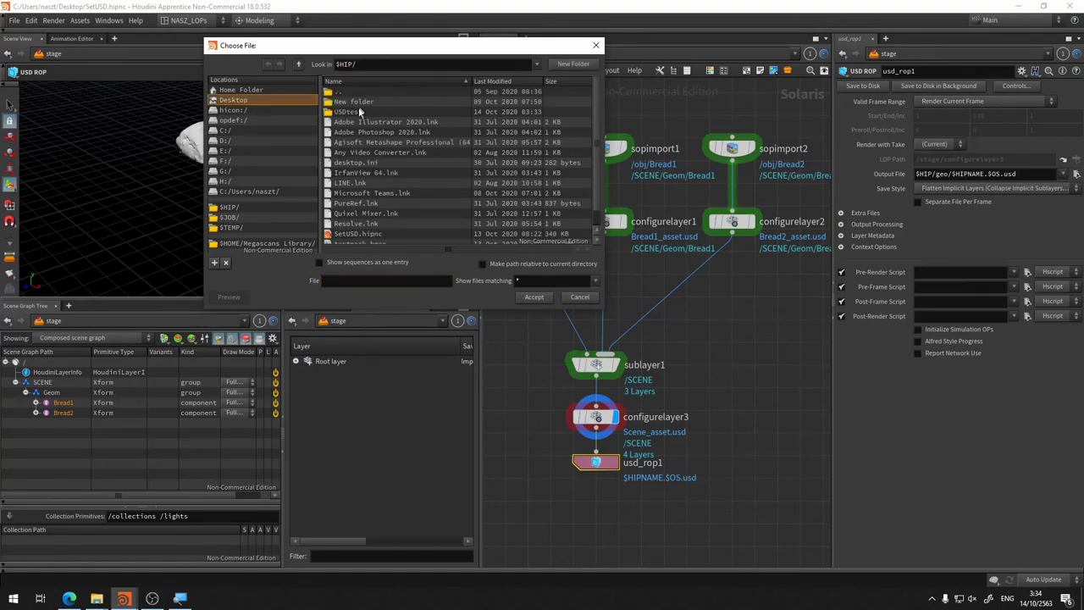
double_click(402, 110)
left_click(390, 277)
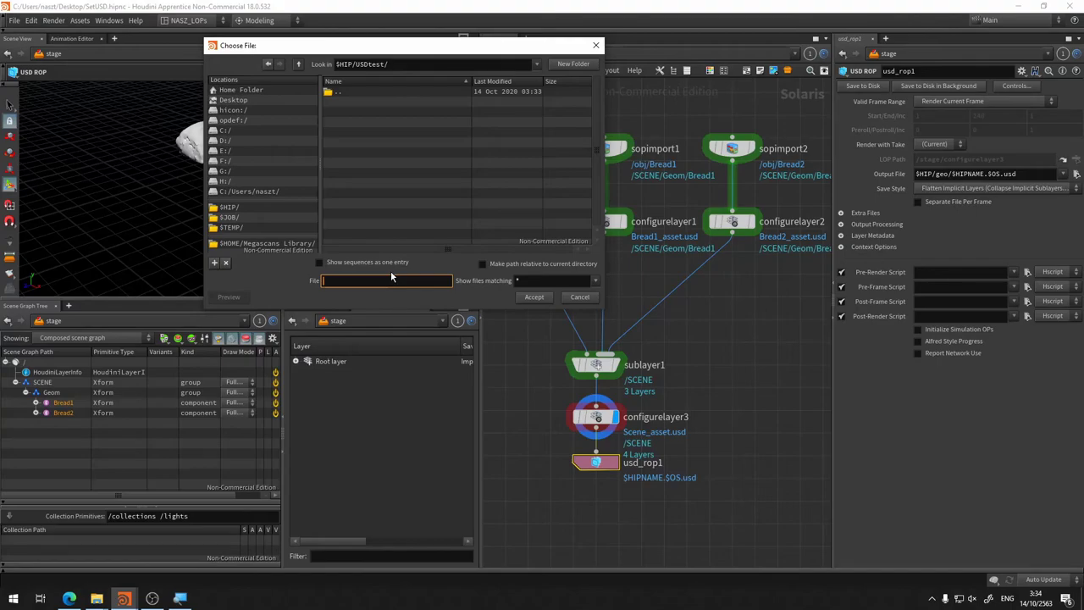
type("Sce")
type("ne")
type("_Final.usd")
left_click(533, 296)
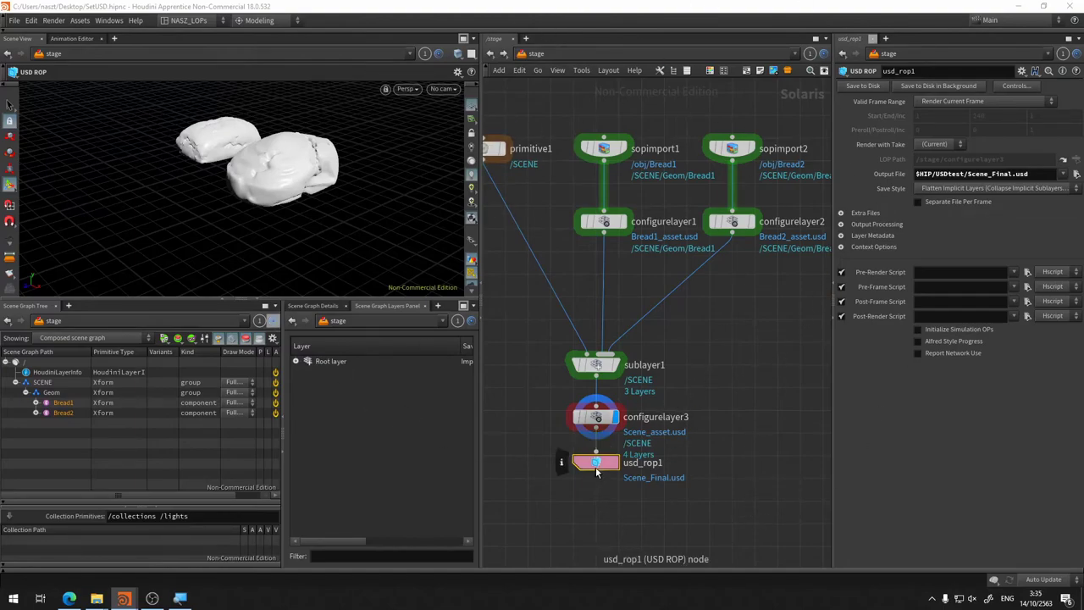
left_click(880, 88)
mouse_move(562, 462)
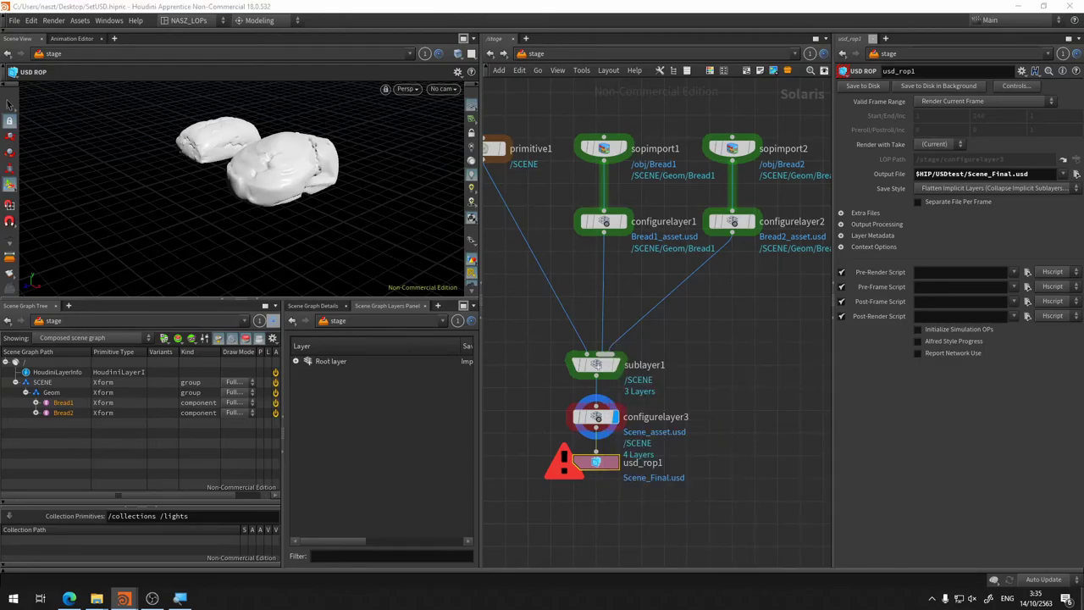
left_click(1081, 599)
Step: Check USDtest for the Bread1, Bread2, Scene_asset and Scene_Final .usdnc files, then close the console
double_click(21, 135)
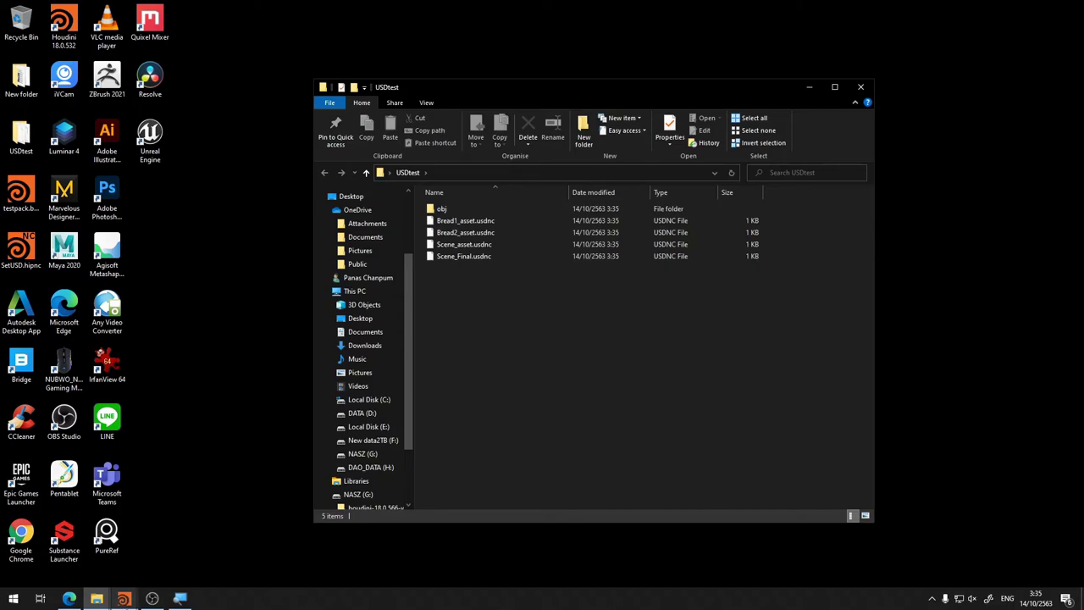
mouse_move(124, 599)
left_click(178, 561)
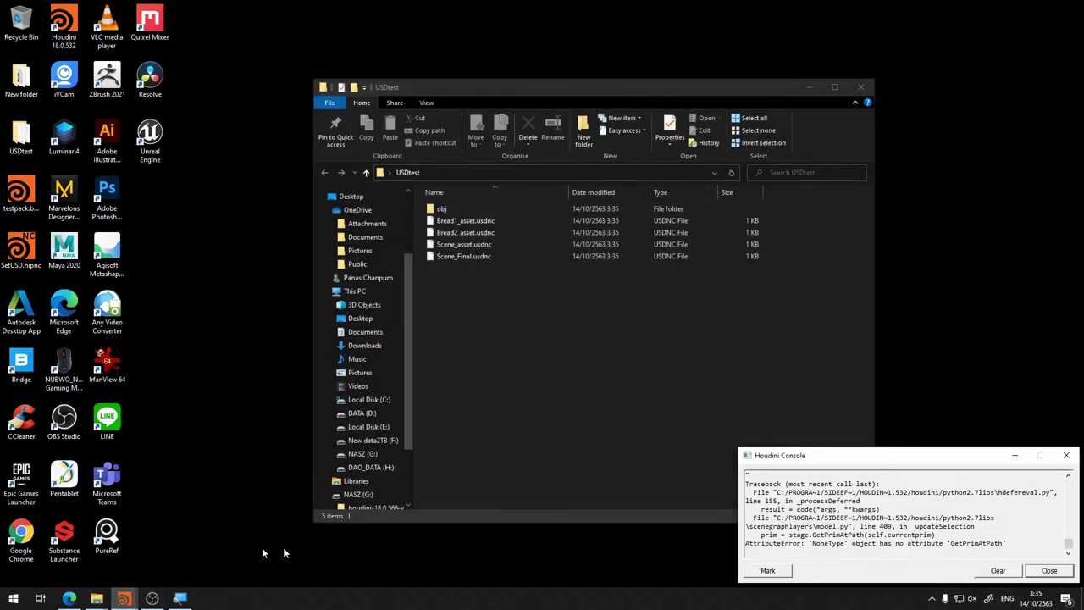
left_click(1066, 454)
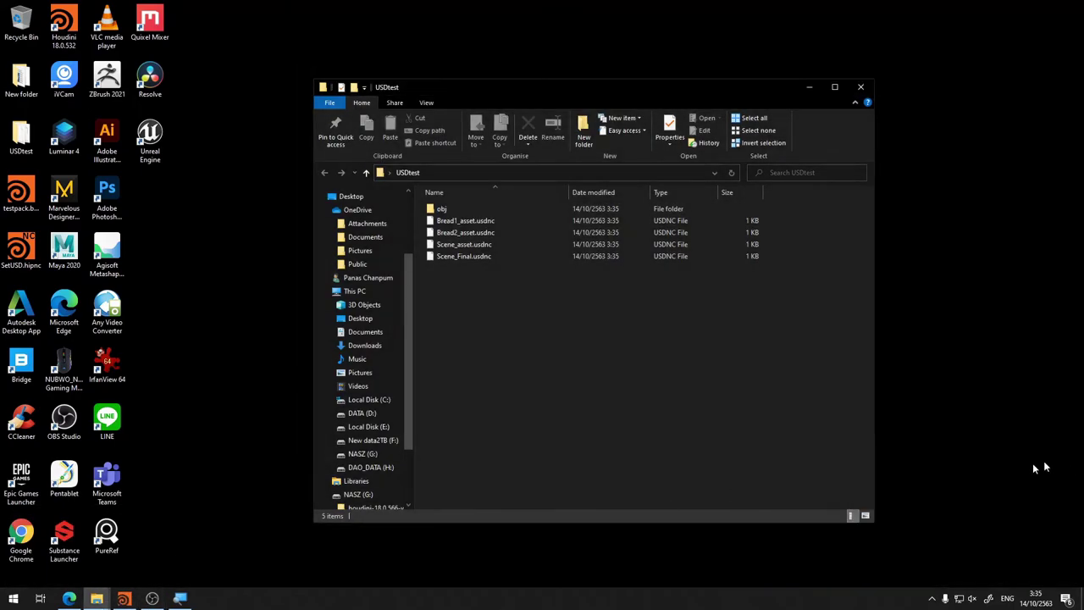
left_click(118, 600)
Step: Add a reference1 node in empty network space and dismiss the console error
scroll(636, 387, "up", 2)
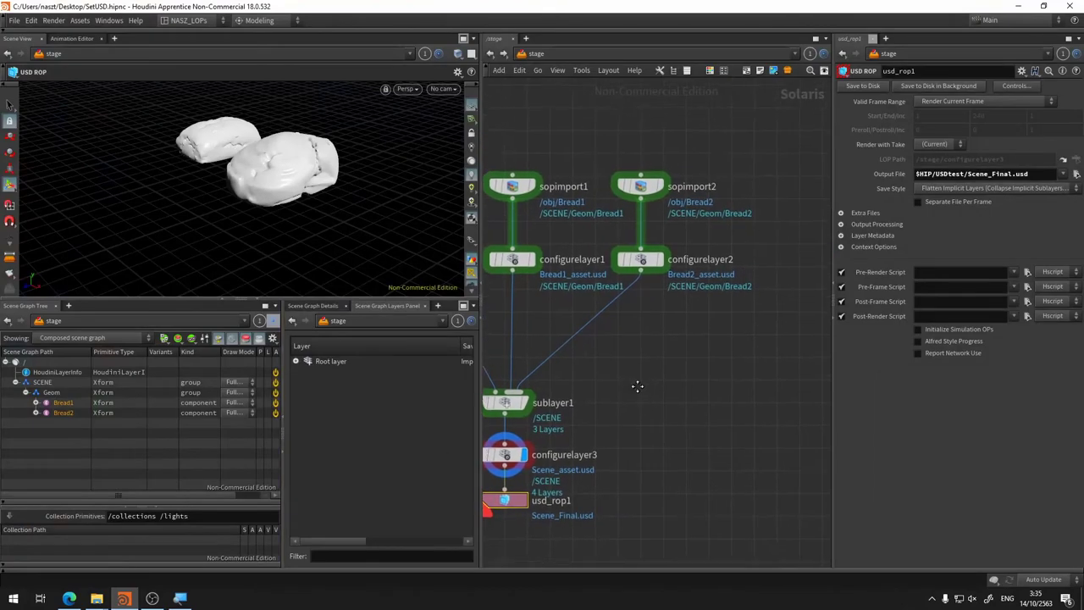
scroll(592, 296, "up", 1)
middle_click_drag(767, 297, 655, 290)
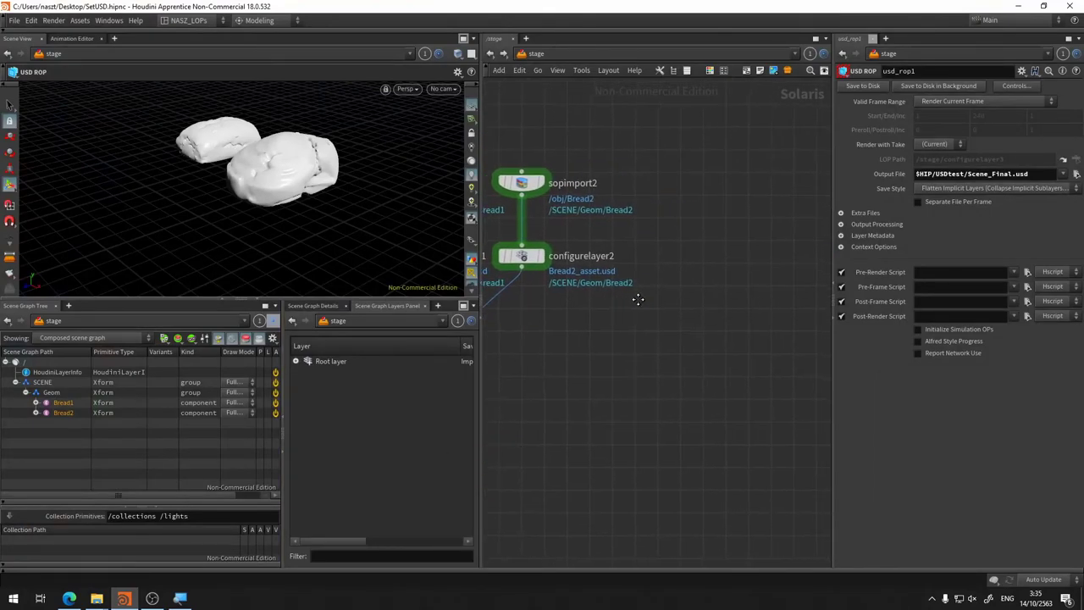
key("Tab")
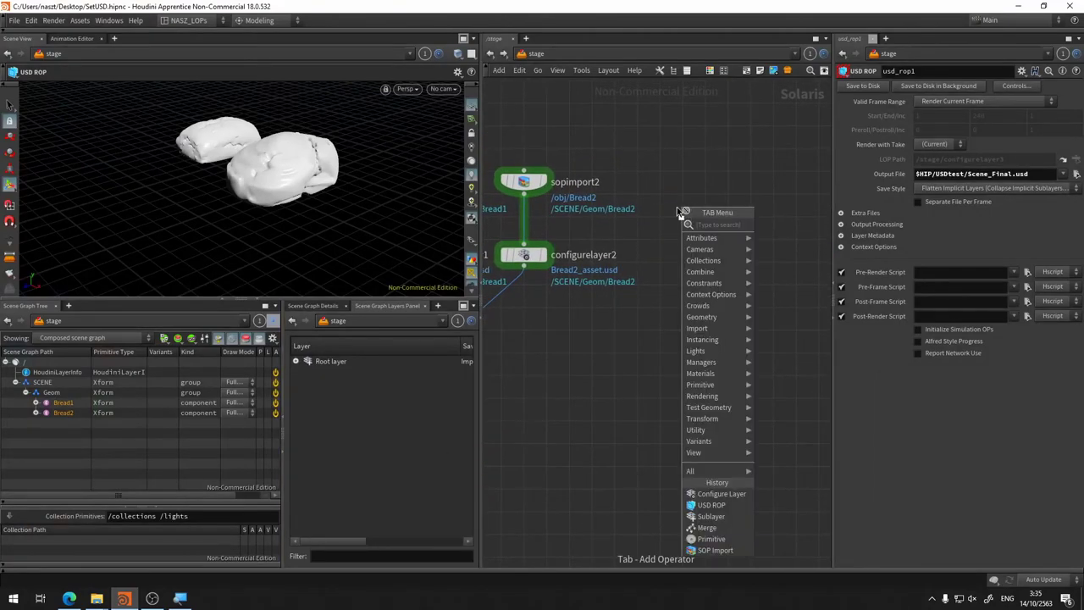
type("merge")
key("Return")
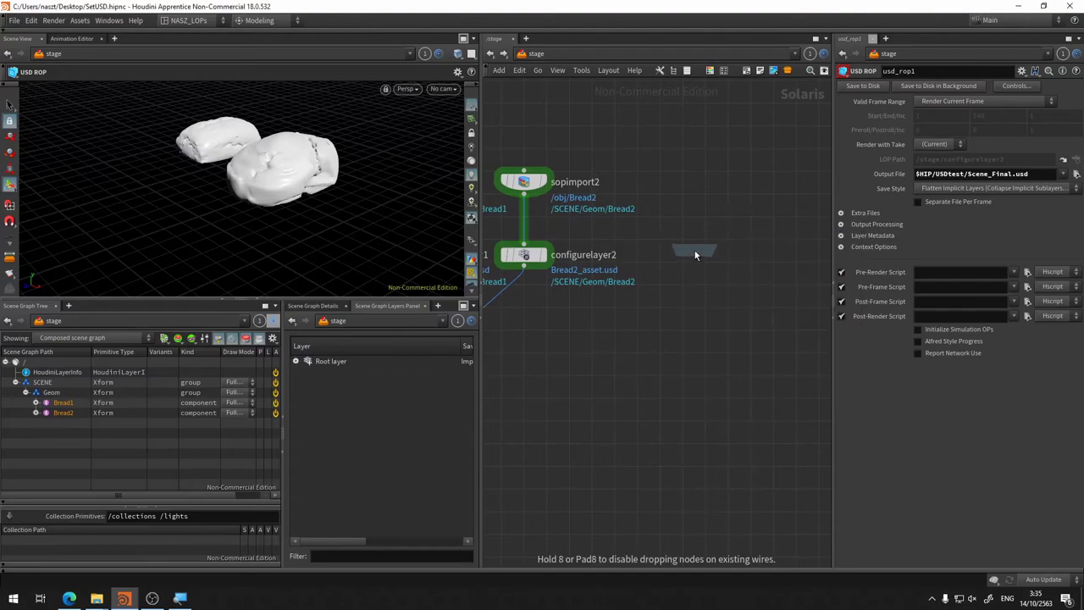
left_click(695, 253)
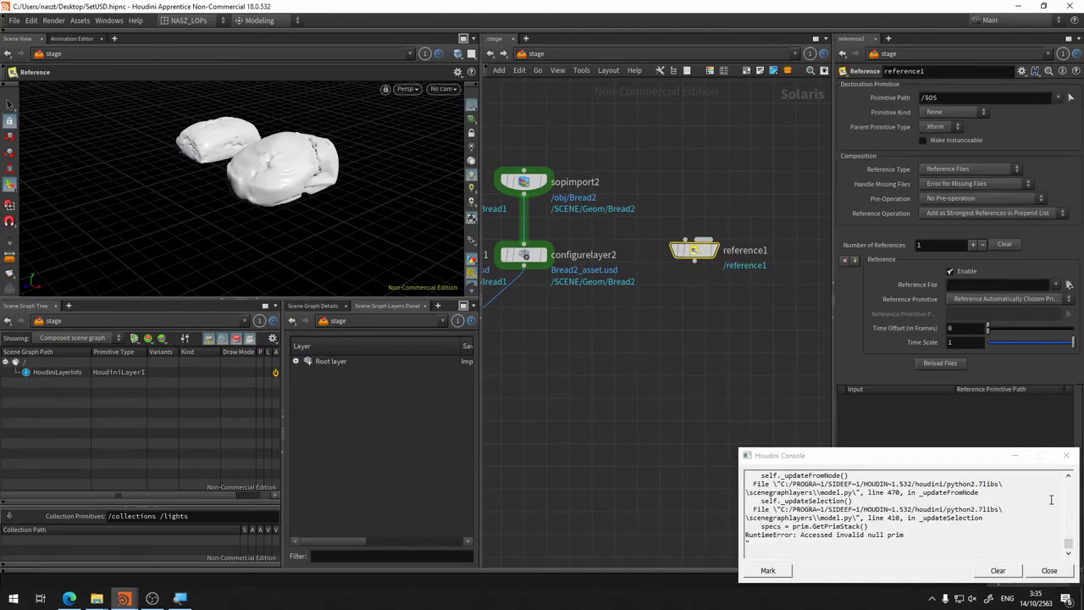
left_click(1065, 455)
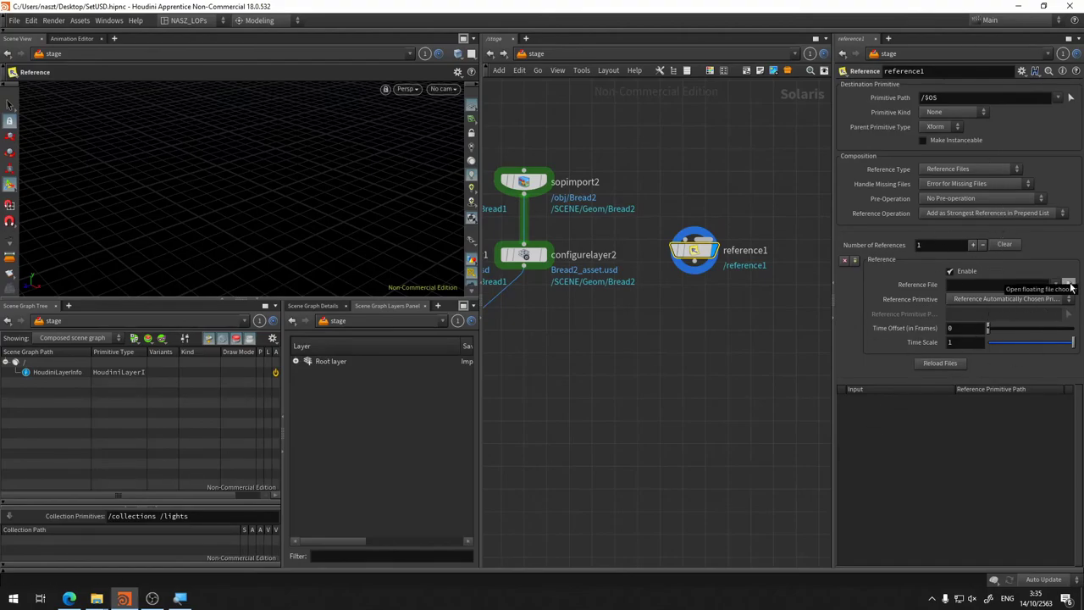
Step: Set reference1's file to USDtest/Scene_asset.usdnc and review its unresolved defaultPrim warning
left_click(1068, 284)
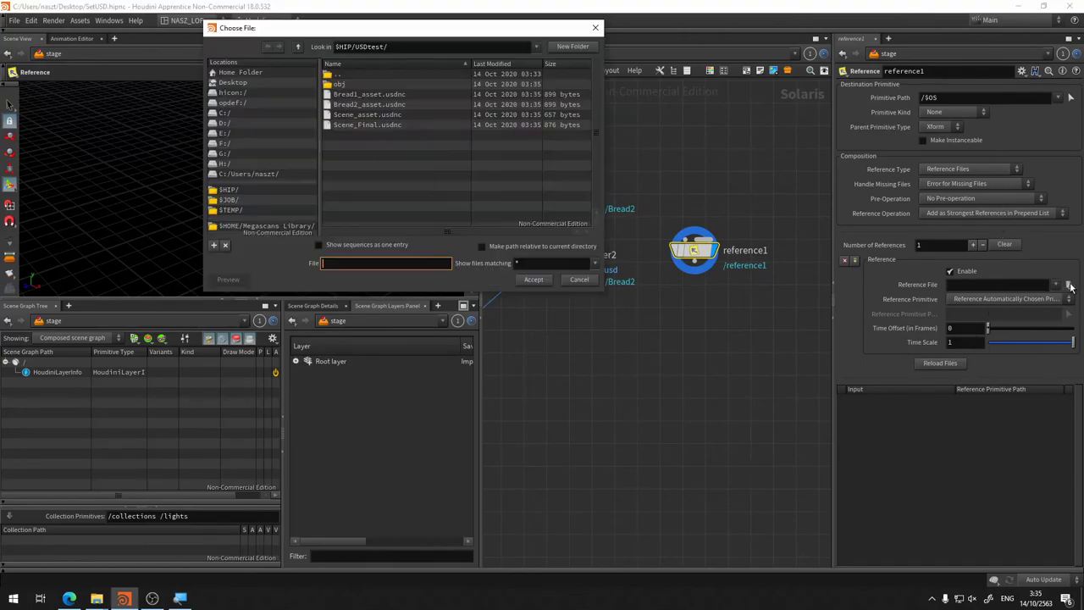
left_click(381, 116)
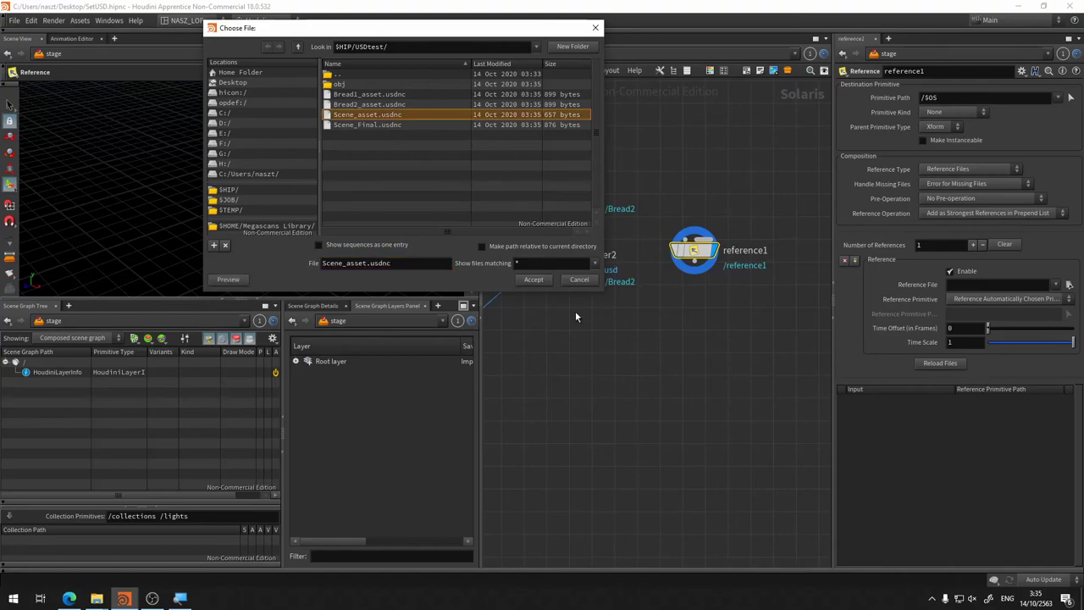
left_click(534, 280)
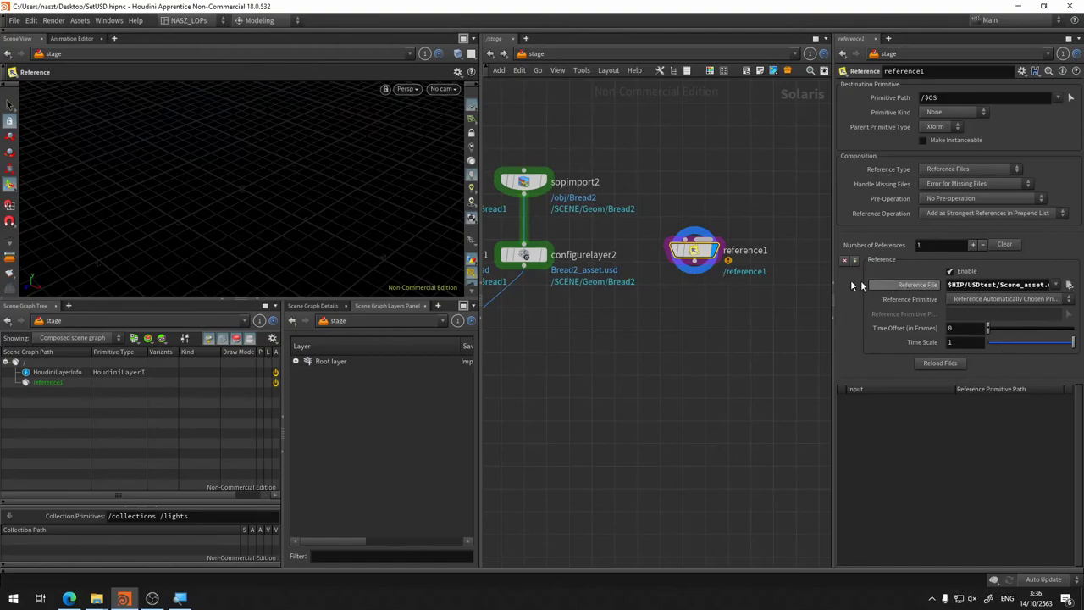
middle_click(707, 258)
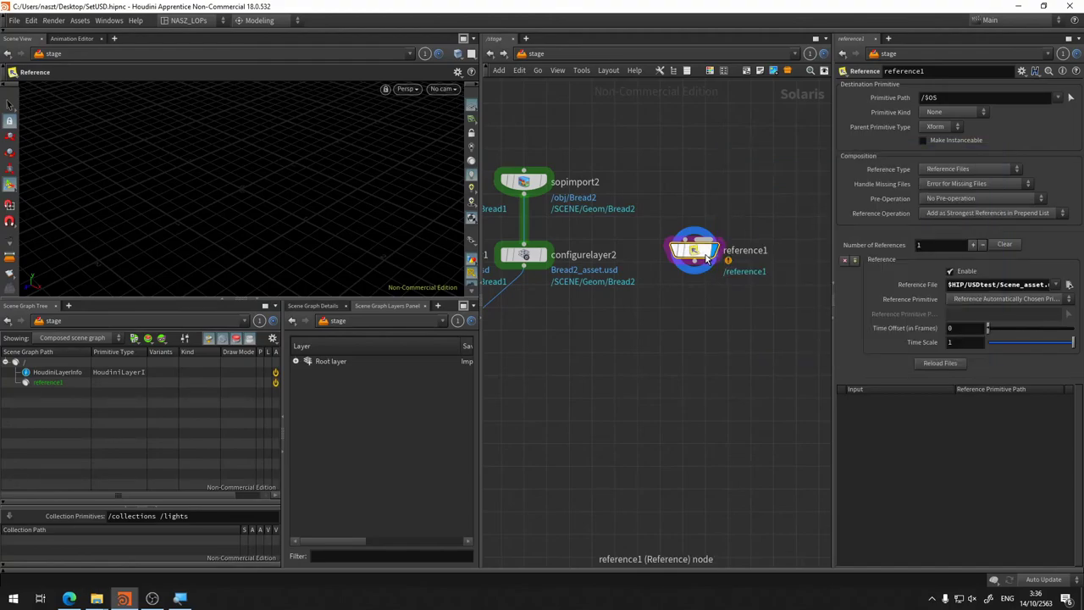
middle_click(707, 258)
middle_click(707, 258)
Step: Change the three configure layers' save paths to Bread1_asset.usdnc, Bread2_asset.usdnc and Scene_asset.usdnc
mouse_move(707, 258)
middle_mouse_down()
mouse_move(790, 346)
mouse_move(687, 336)
middle_mouse_up()
left_click(598, 149)
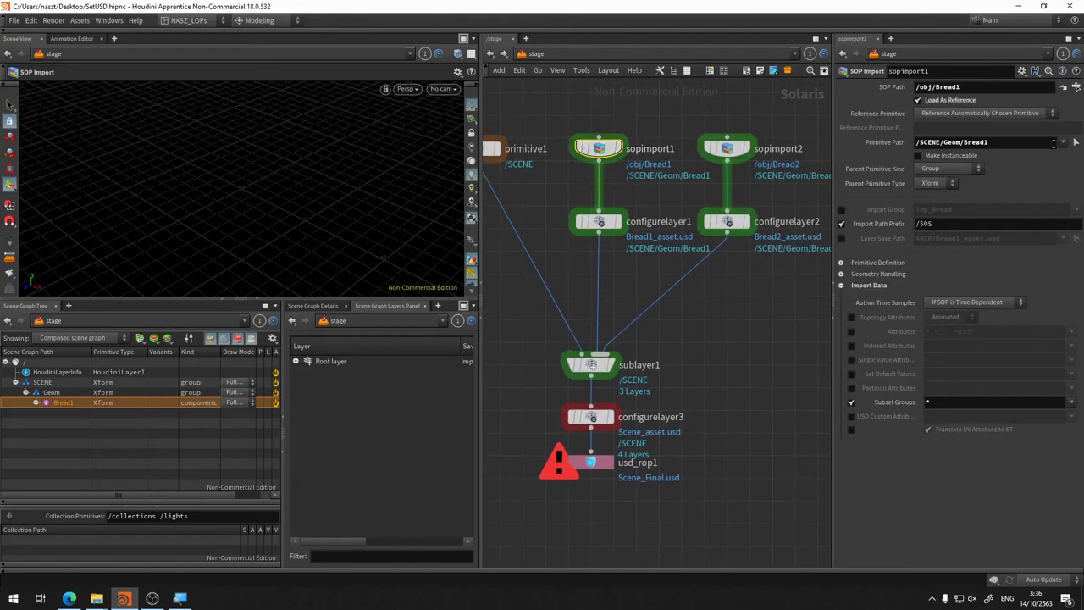
left_click(599, 221)
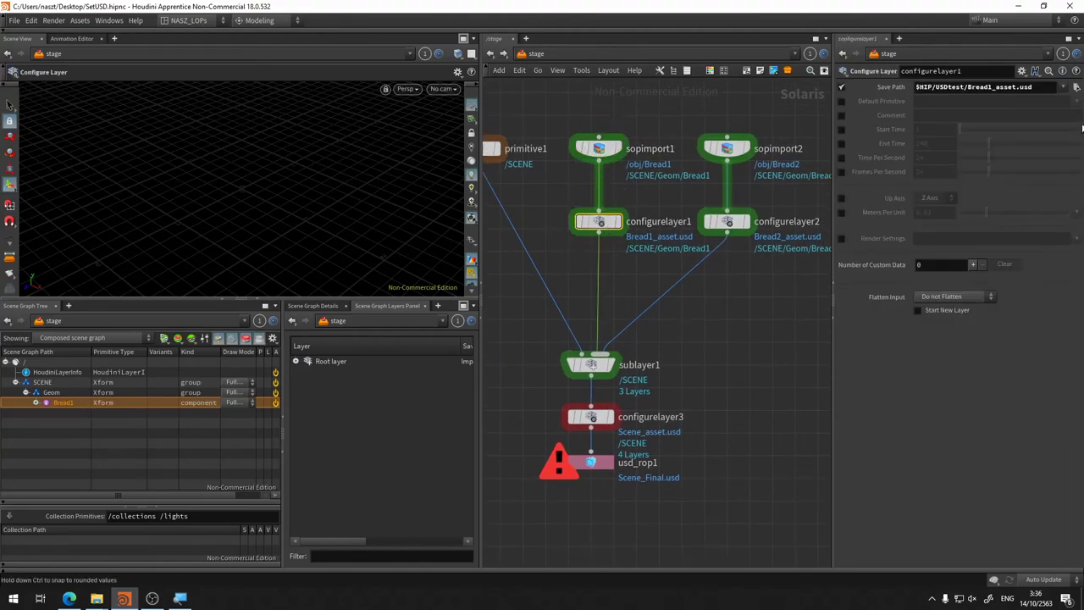
left_click(1033, 88)
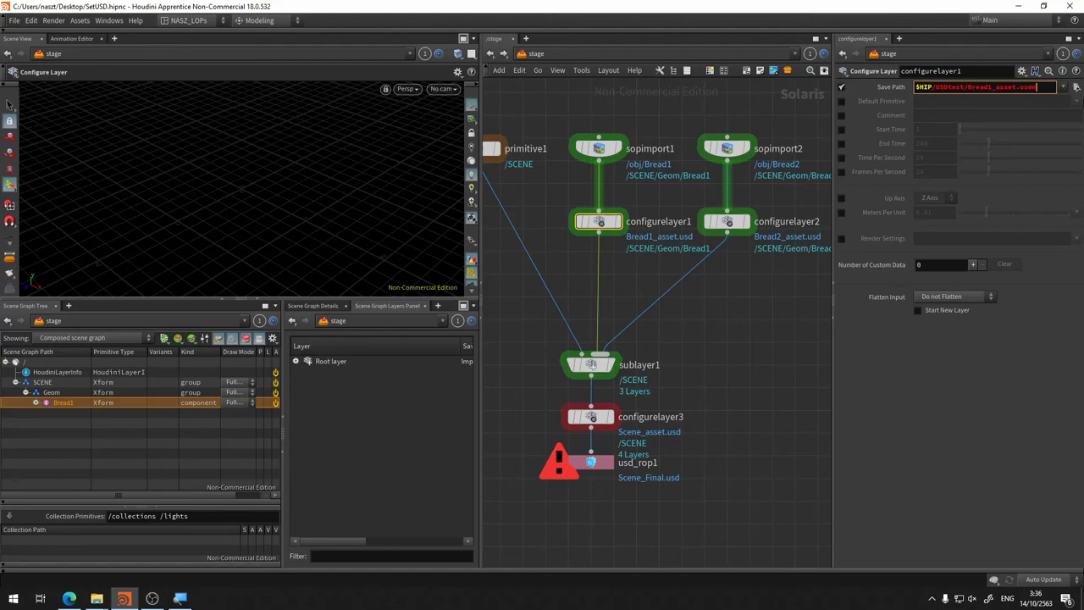
left_click(722, 221)
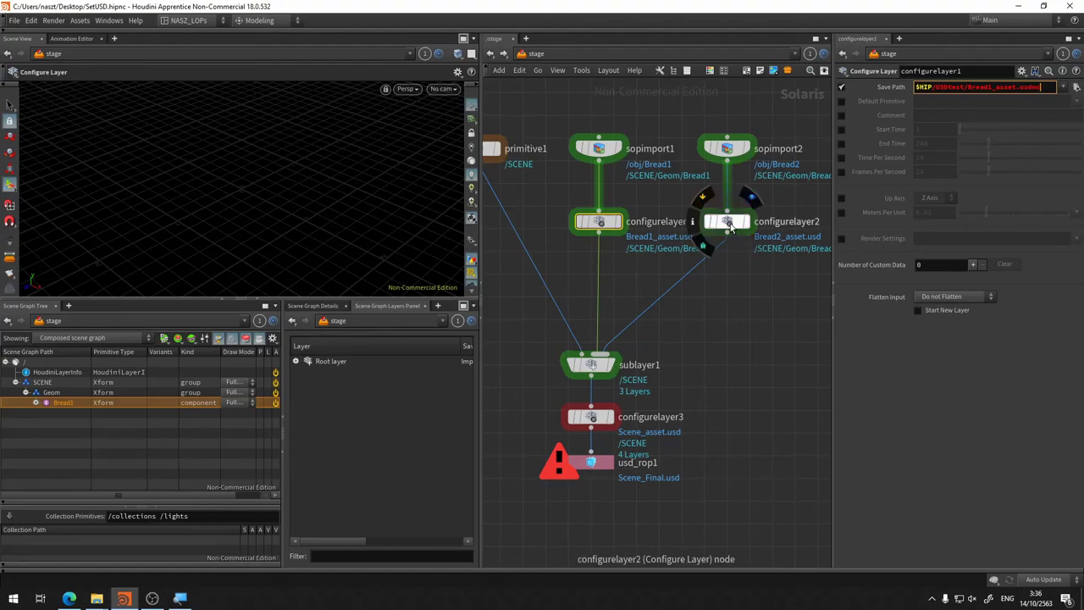
left_click(1036, 87)
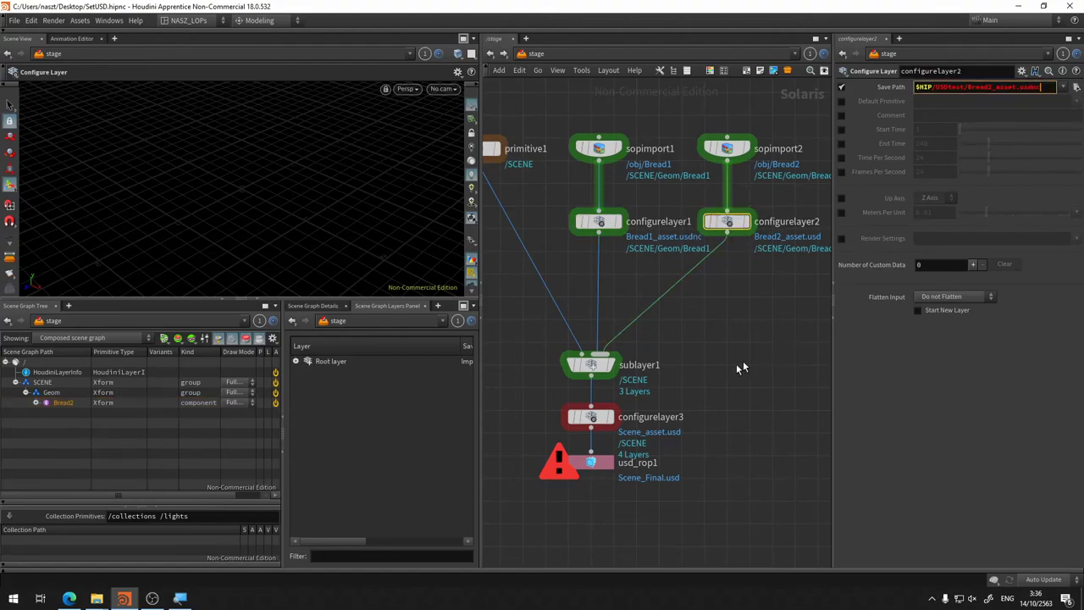
left_click(591, 364)
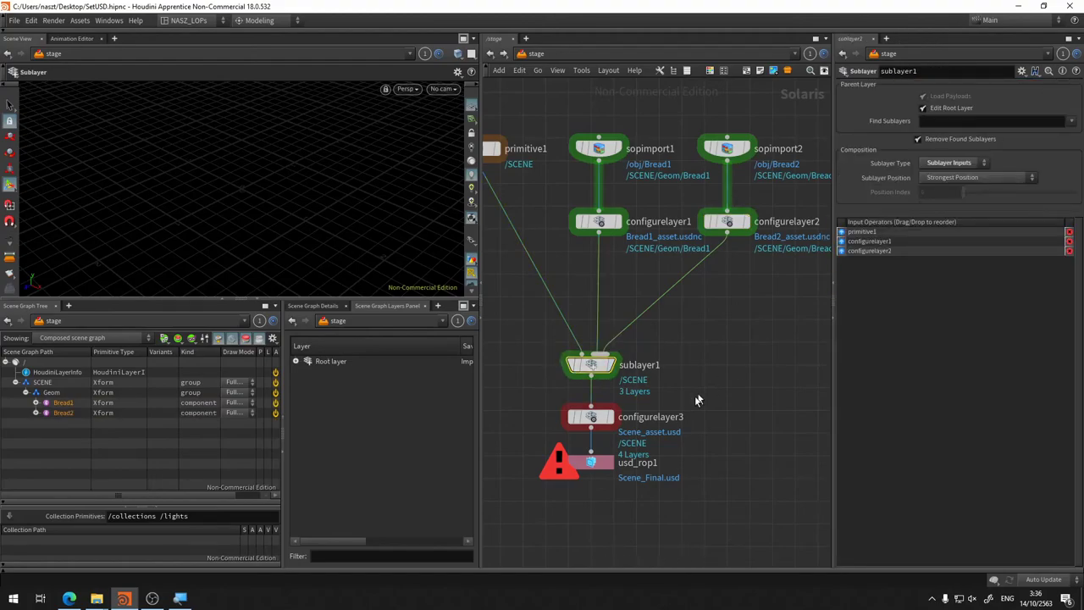
left_click(590, 416)
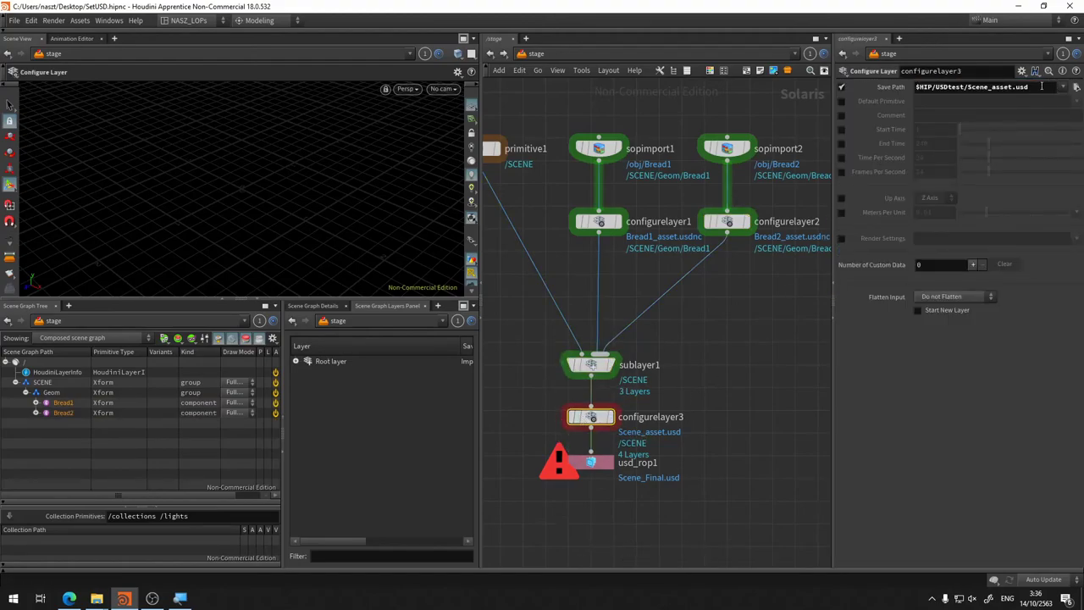
left_click(1038, 87)
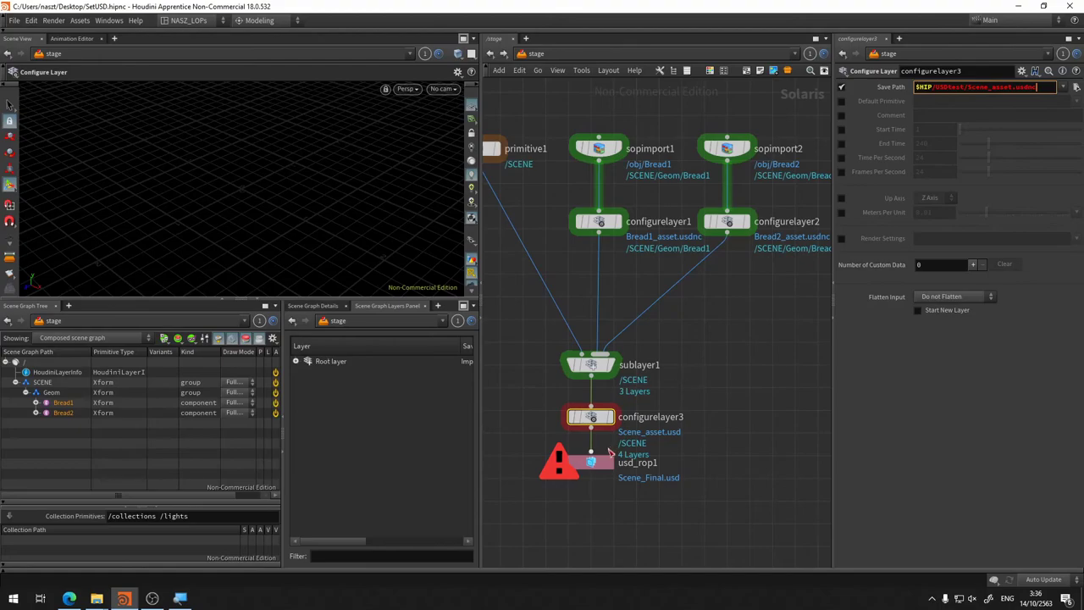
Step: Change usd_rop1's output file to $HIP/USDtest/Scene_Final.usdnc
left_click(602, 461)
left_click(1025, 173)
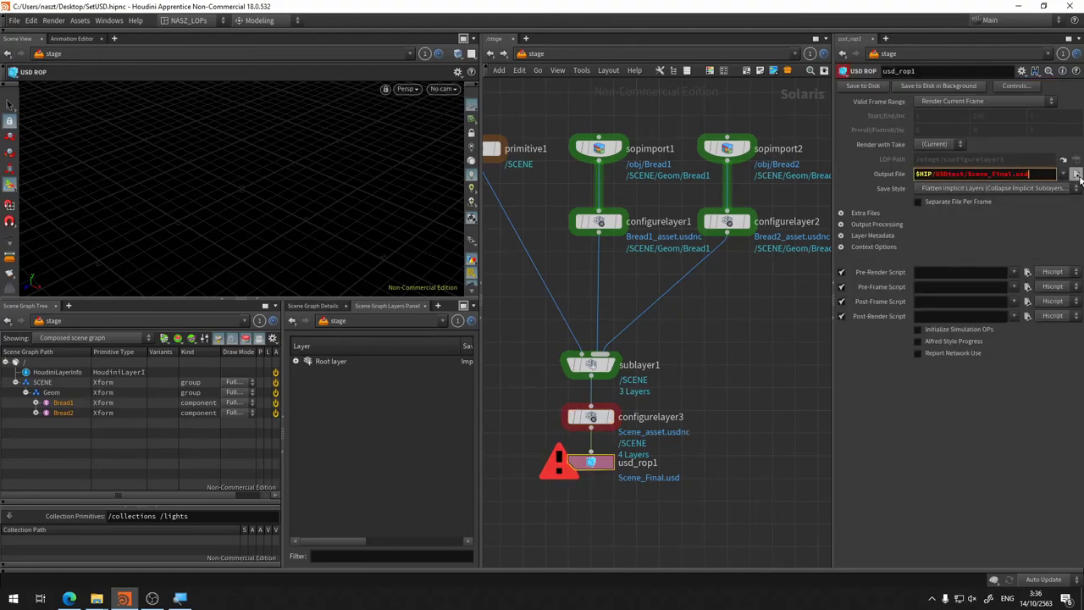
key("Return")
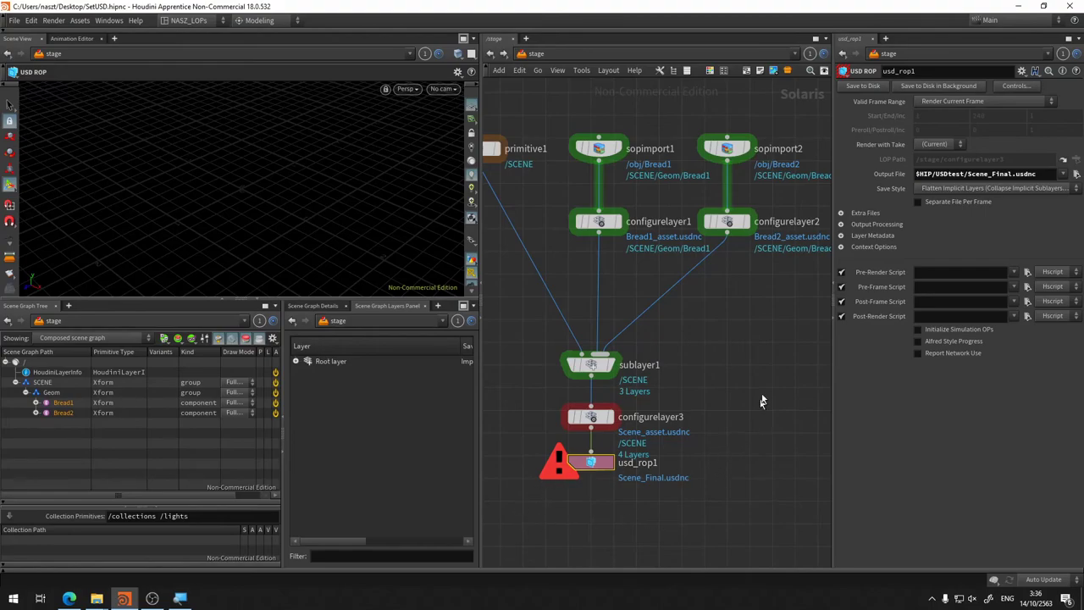
left_click(783, 271)
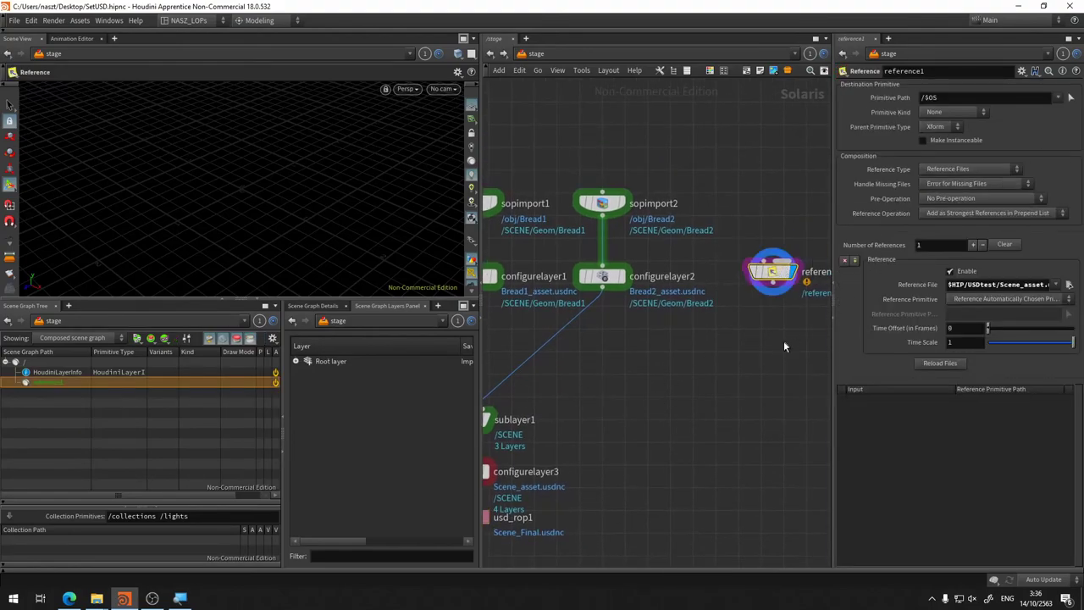
Step: Add a stagemanager1 node beside reference1 with the 'stage' search and dismiss the Python errors
middle_click_drag(783, 341, 610, 312)
key("Tab")
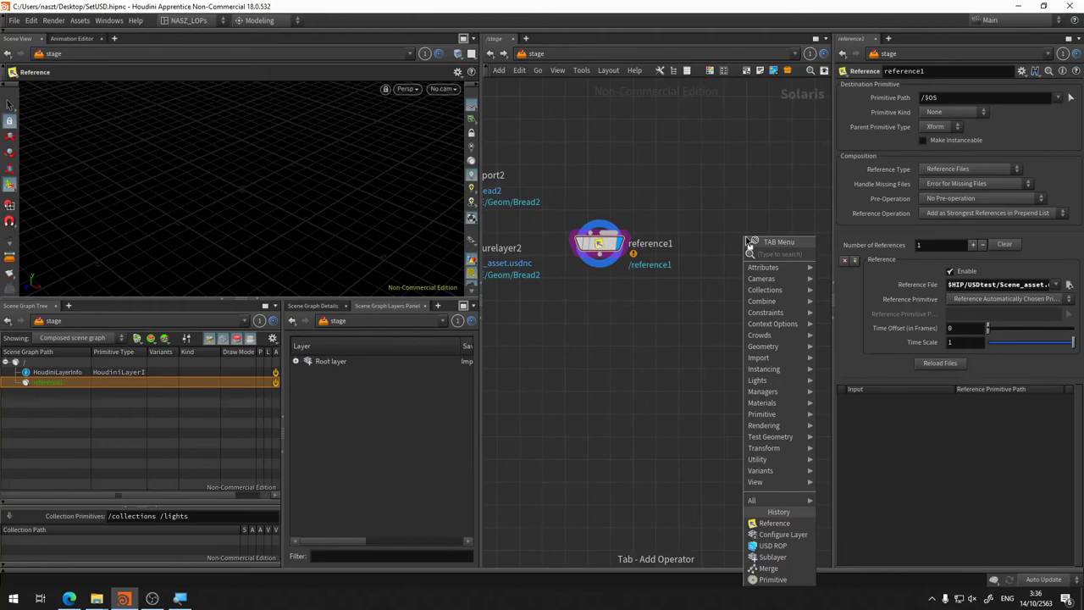
type("stage")
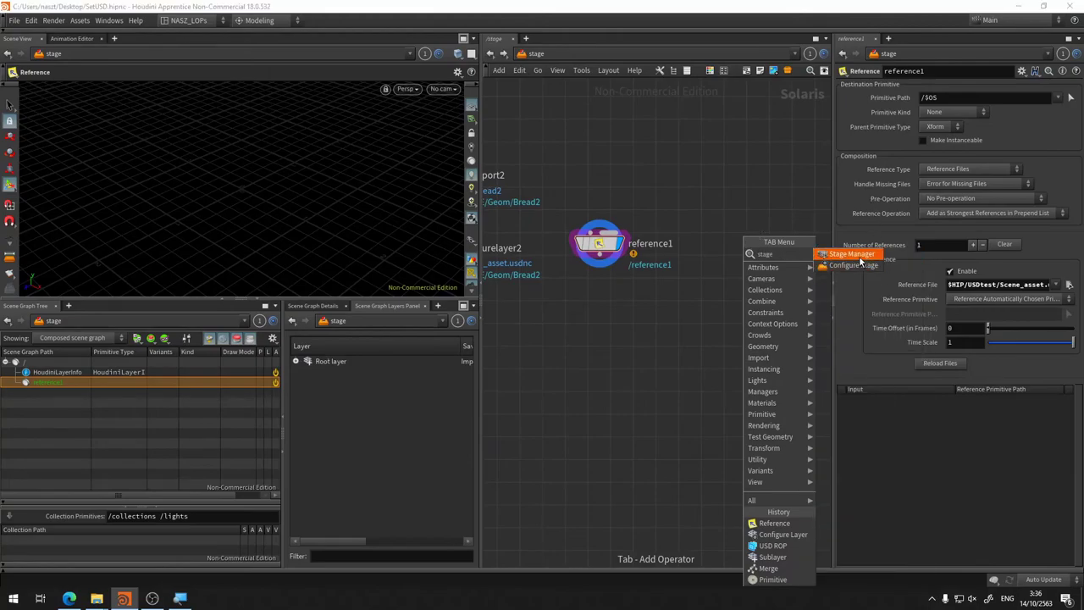
key("Return")
left_click(728, 254)
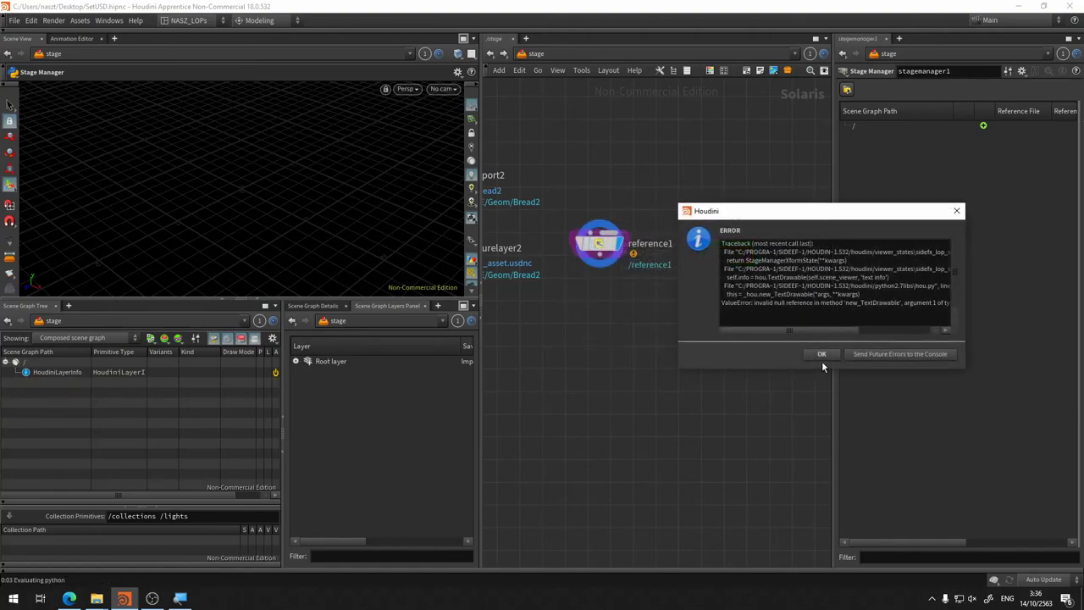
left_click(822, 356)
left_click(825, 437)
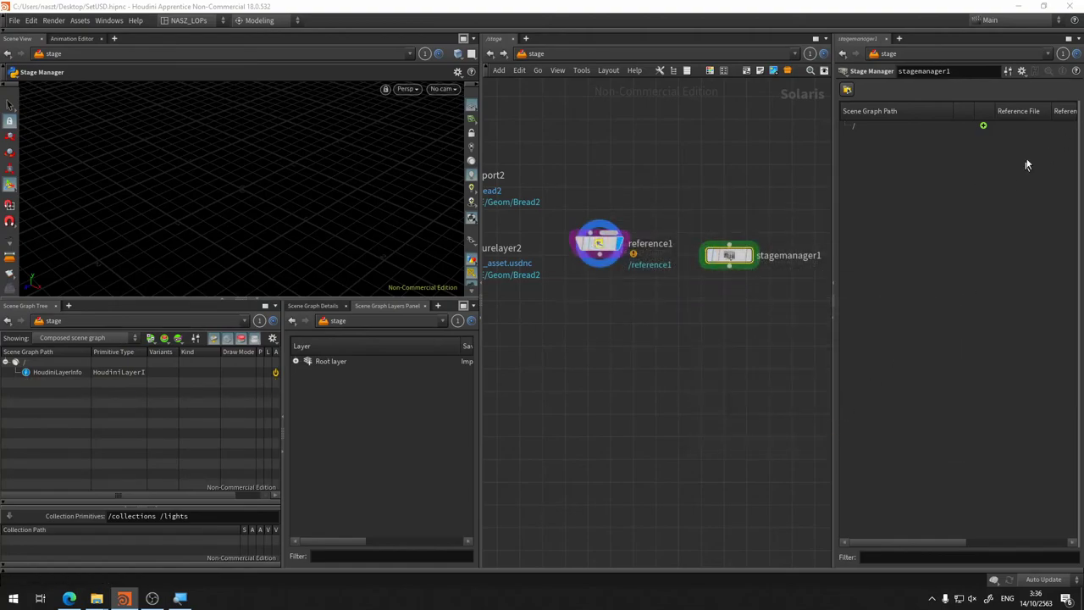
Step: Load Scene_Final.usdnc from USDtest as a prim under root and display stagemanager1
left_click(982, 126)
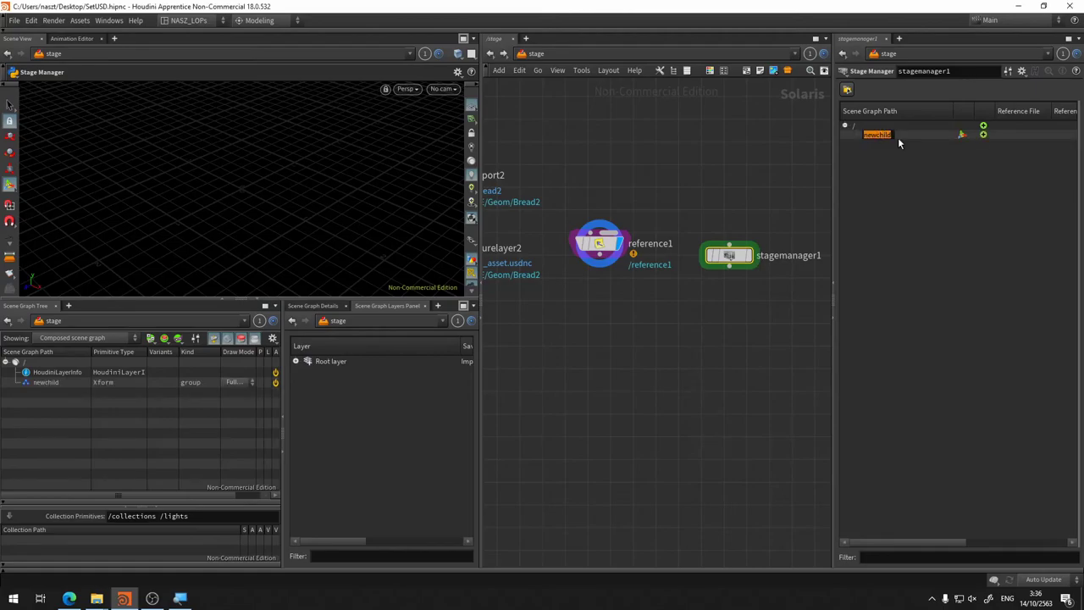
left_click(970, 180)
left_click(847, 89)
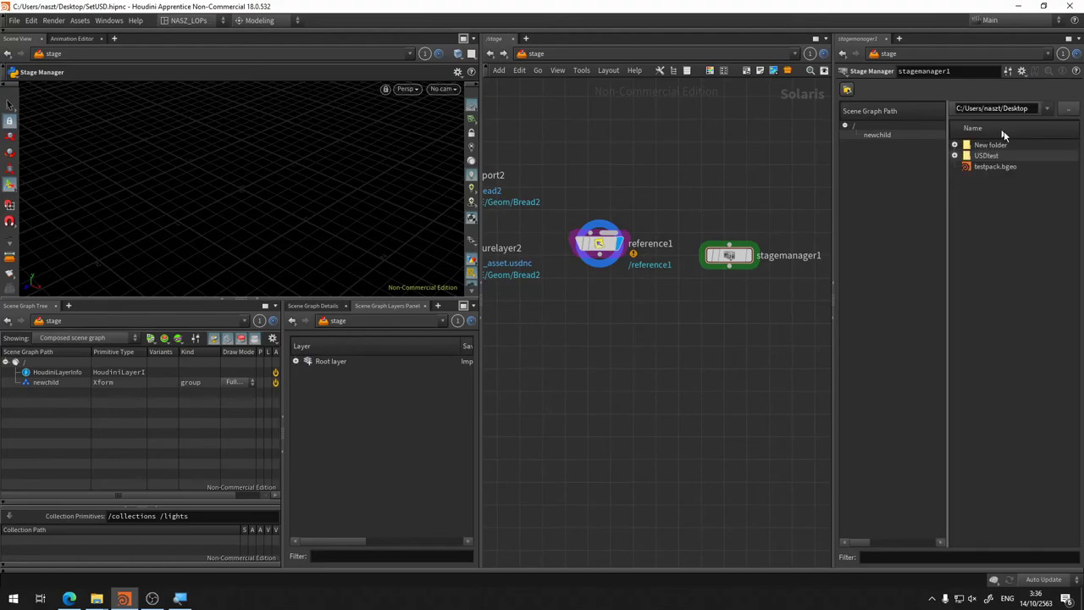
left_click(954, 156)
left_click(1016, 209)
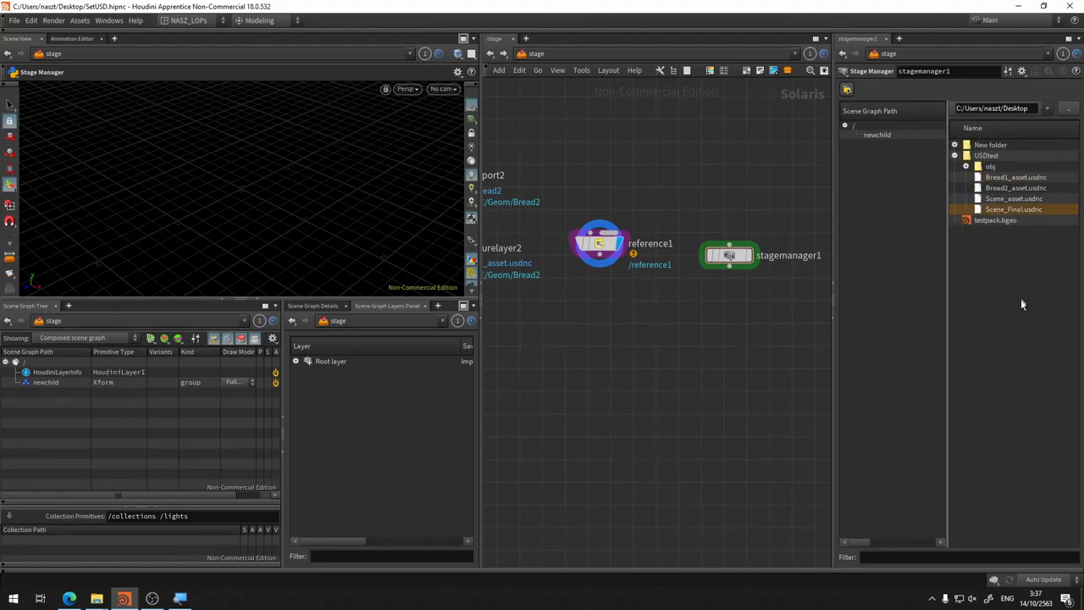
left_click_drag(1013, 209, 885, 135)
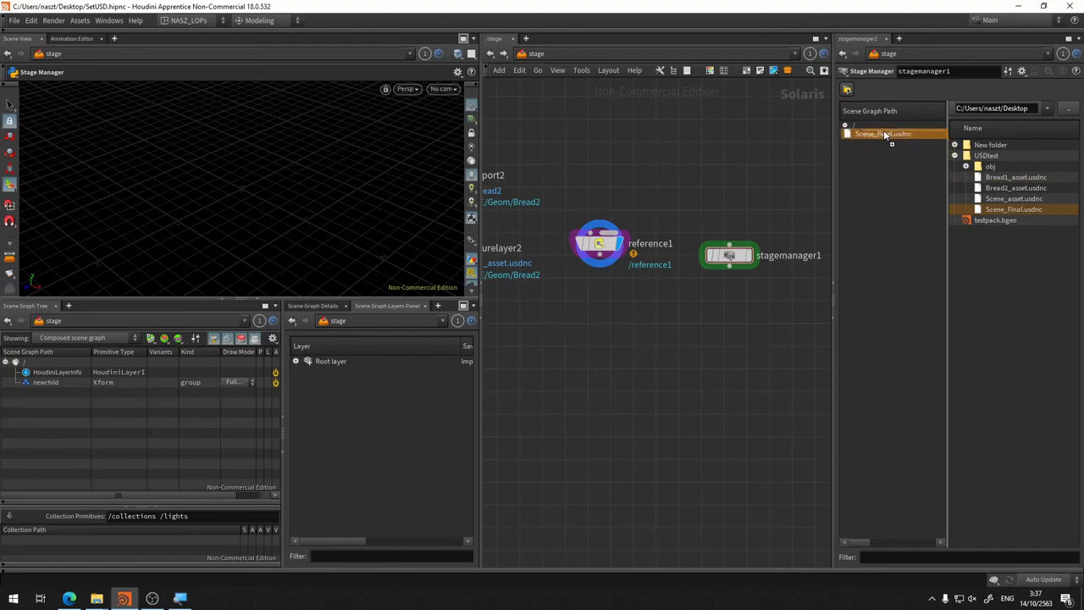
left_click(882, 144)
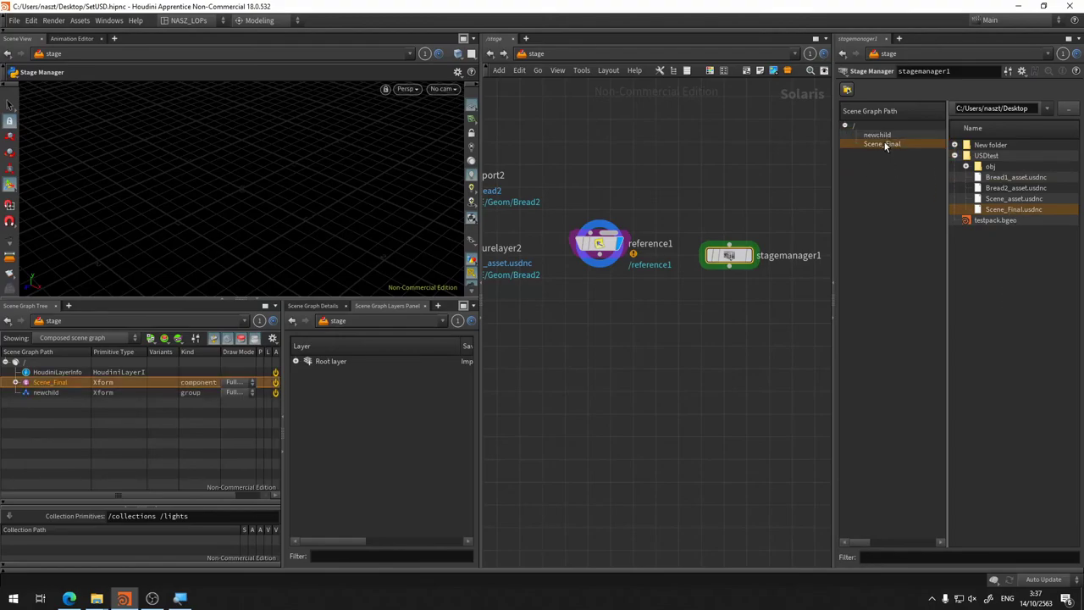
left_click(751, 256)
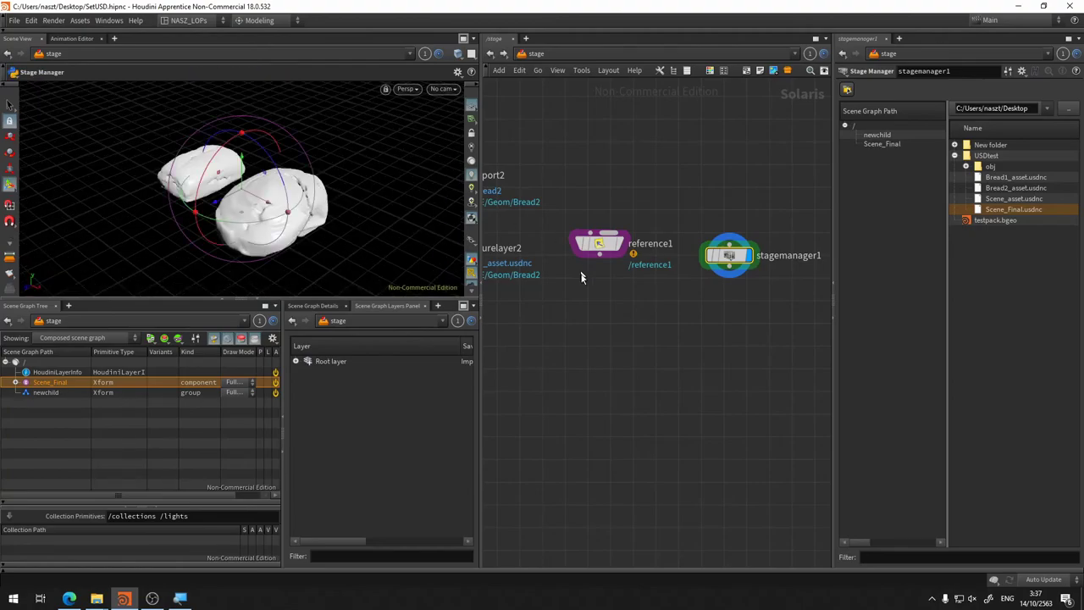
Step: Point reference1's Reference File at USDtest/Scene_Final.usdnc, then select usd_rop1
left_click(593, 246)
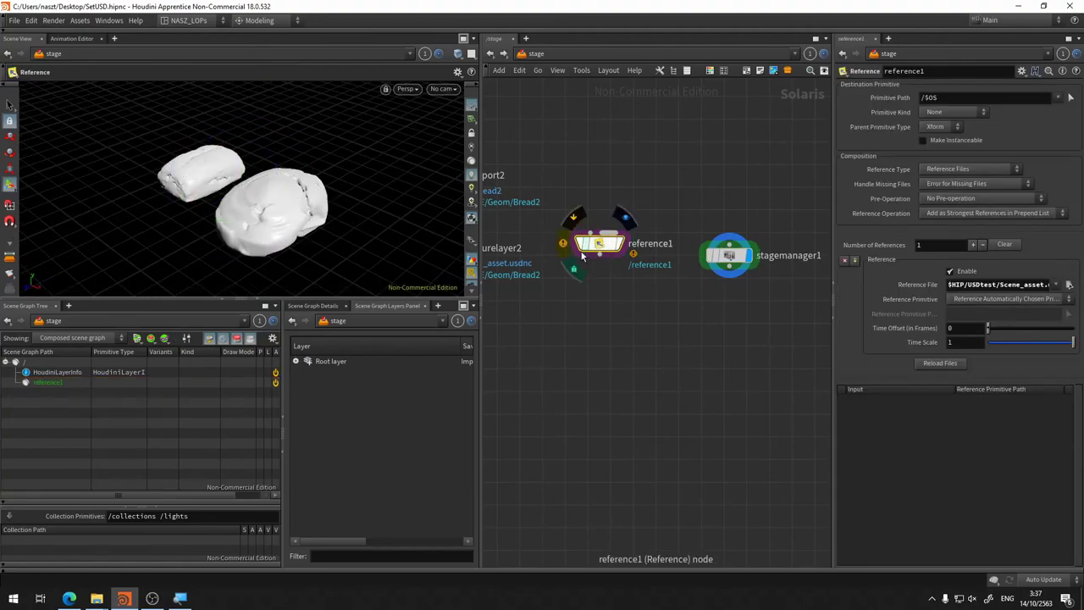
left_click(1057, 286)
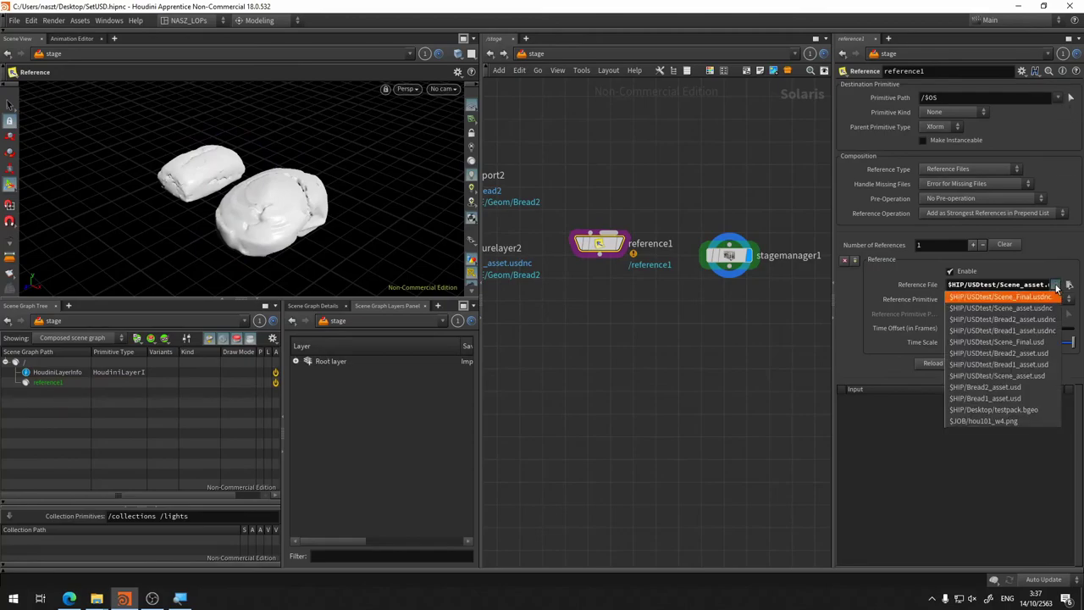
left_click(1070, 288)
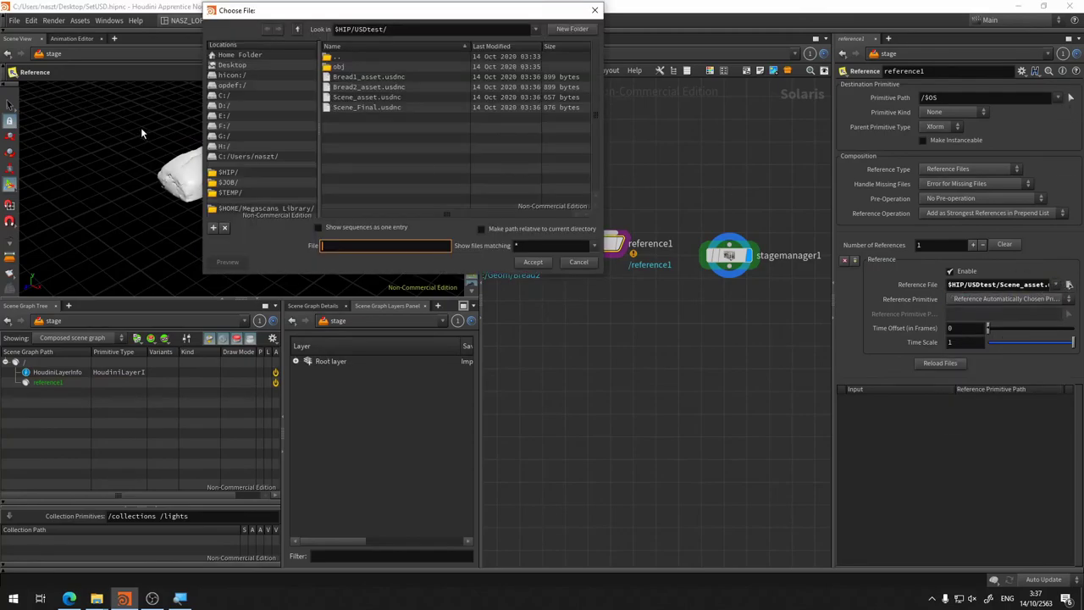
left_click(381, 107)
left_click(532, 263)
mouse_move(600, 243)
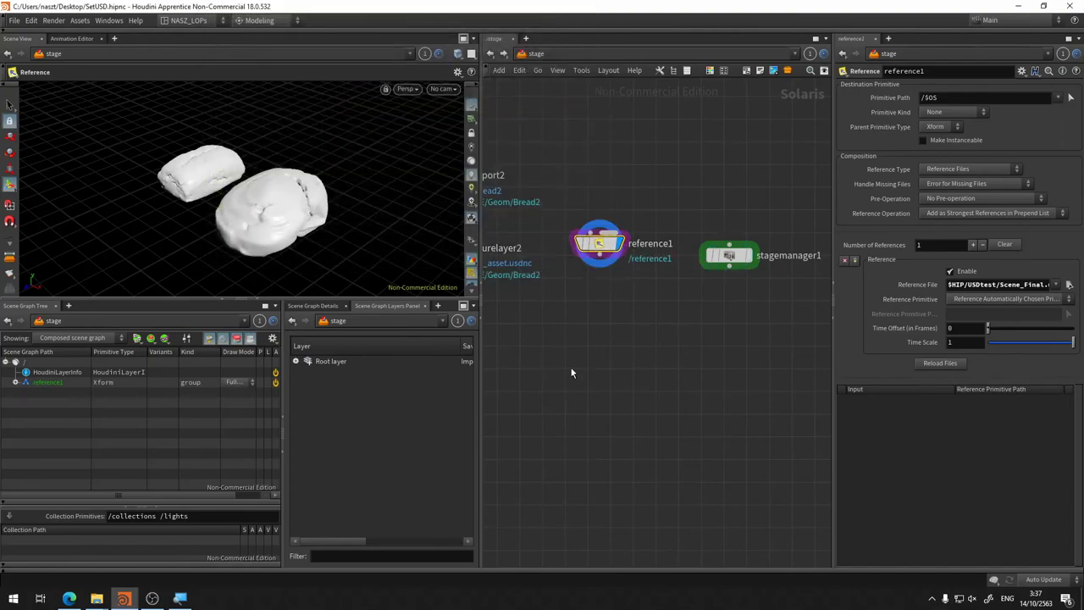
scroll(312, 233, "down", 2)
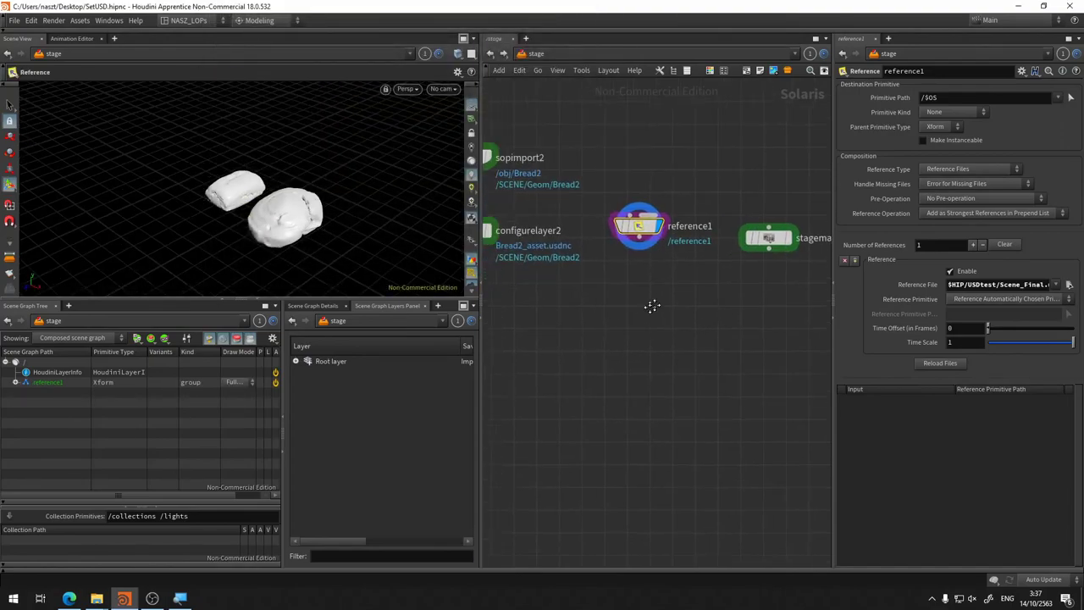
middle_click_drag(591, 344, 635, 296)
left_click(544, 402)
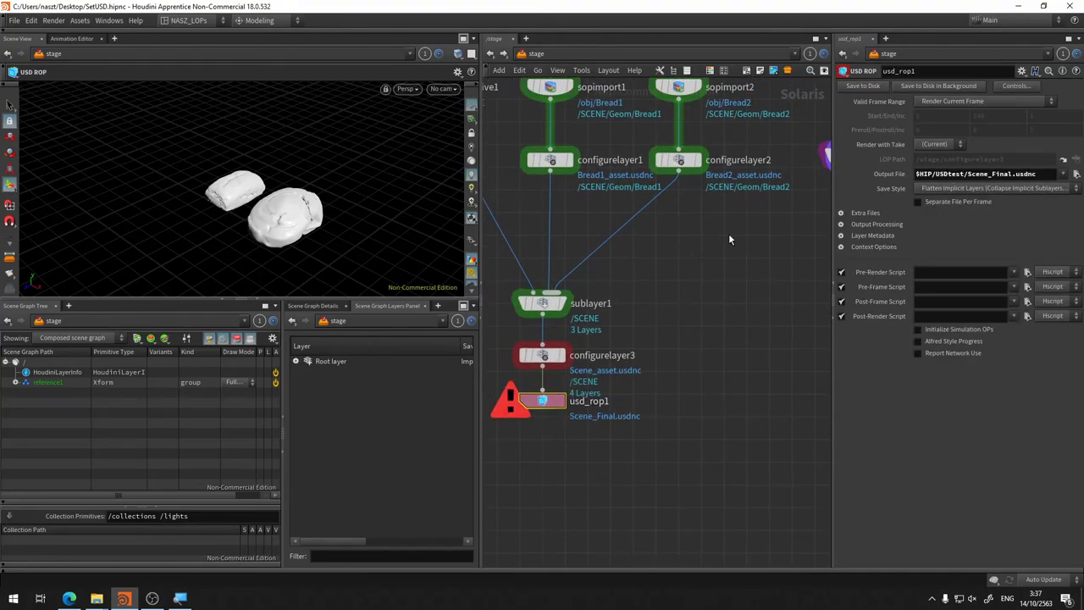
middle_click_drag(728, 240, 607, 295)
left_click(97, 598)
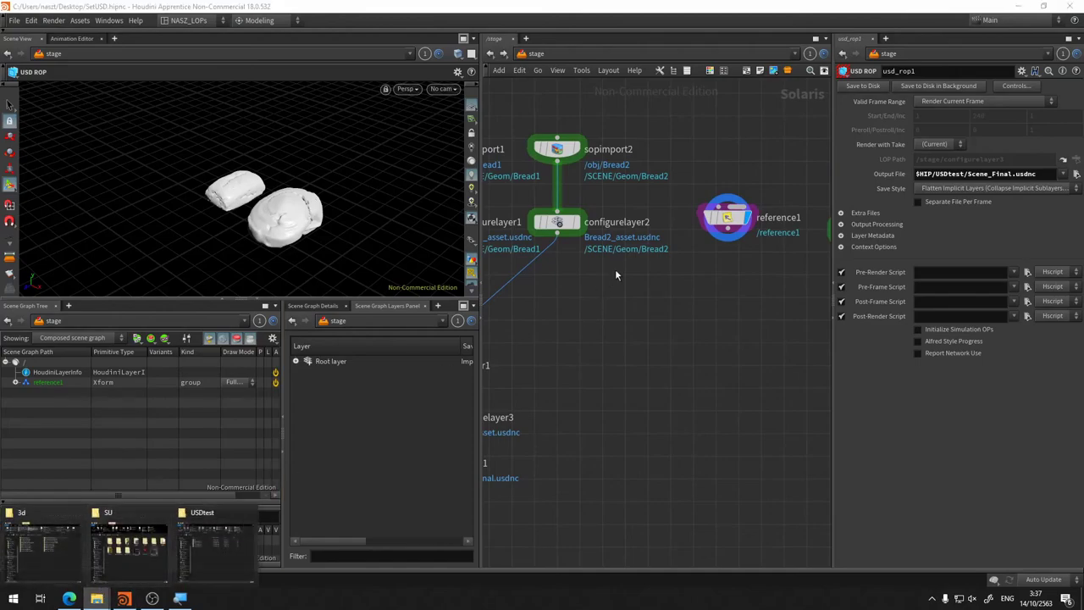
left_click(212, 550)
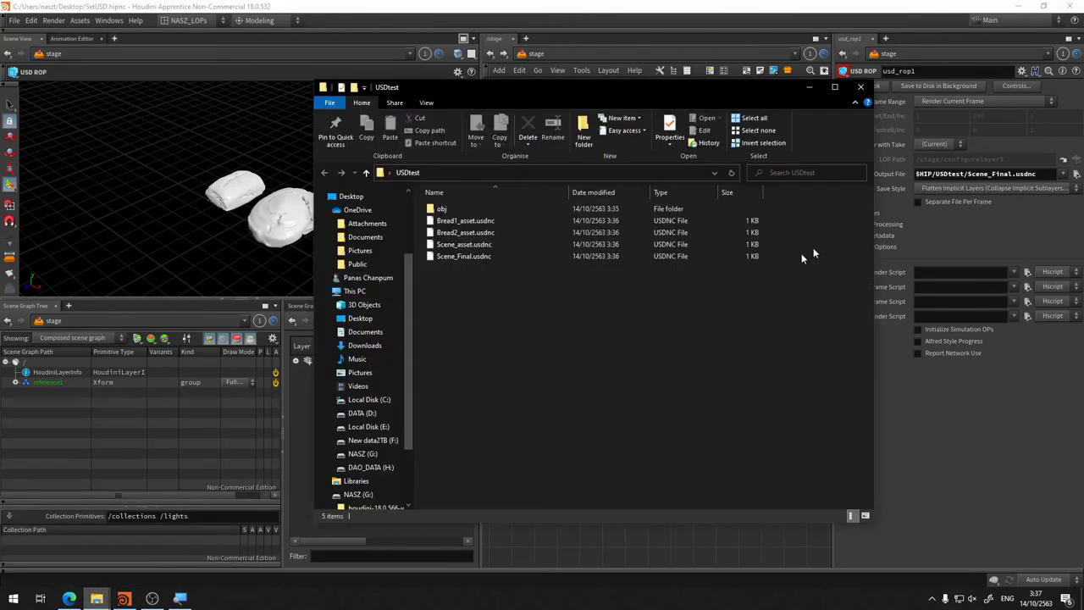
double_click(497, 210)
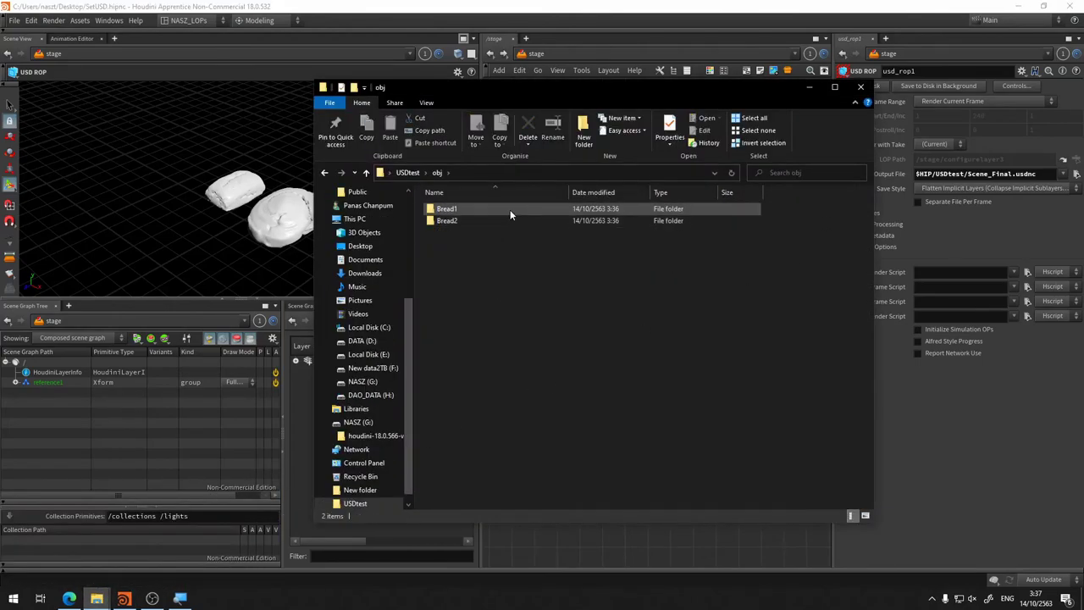
double_click(510, 209)
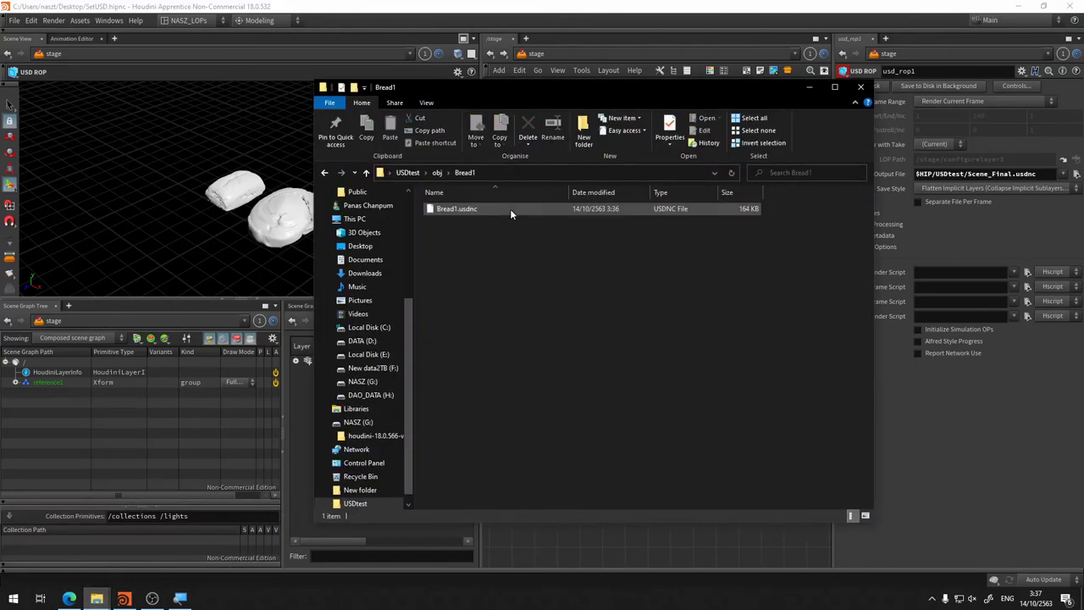
double_click(324, 173)
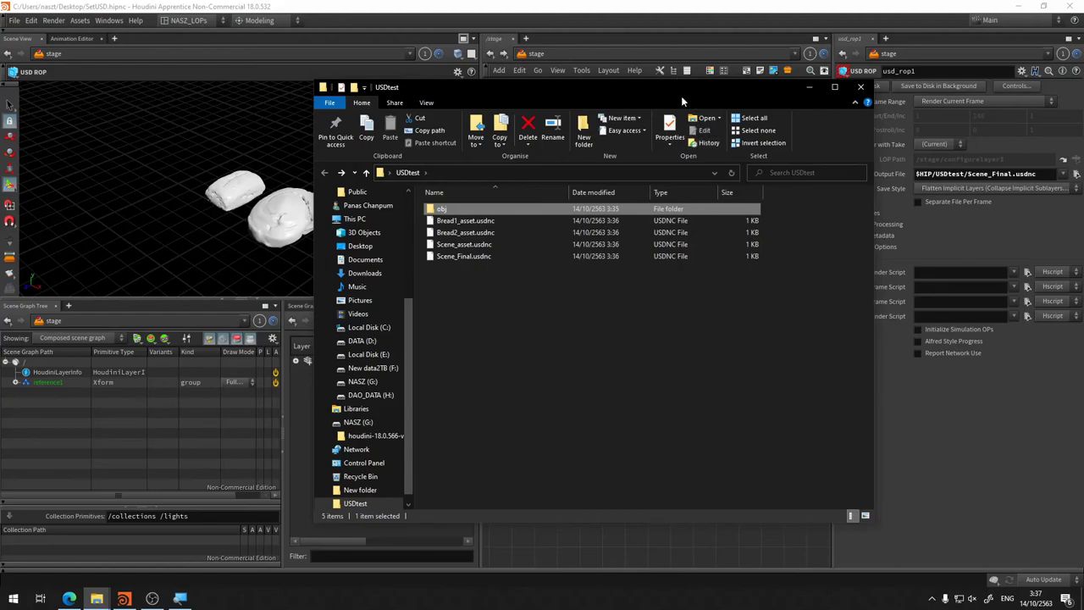
left_click_drag(681, 96, 373, 97)
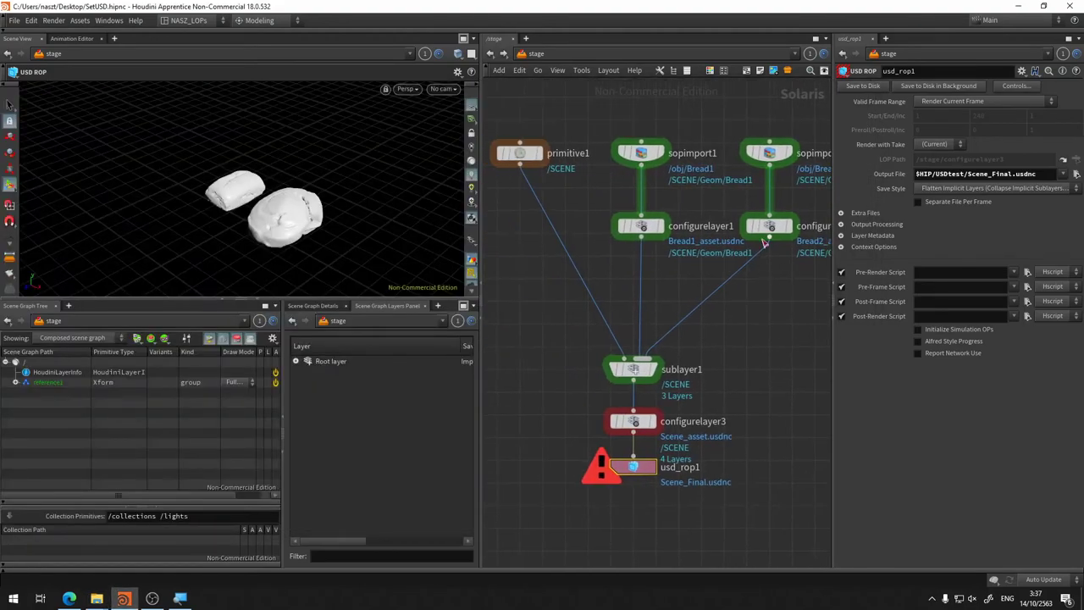
Step: Check configurelayer2's Save Path, then reopen the USDtest folder listing the four .usdnc files
left_click(770, 226)
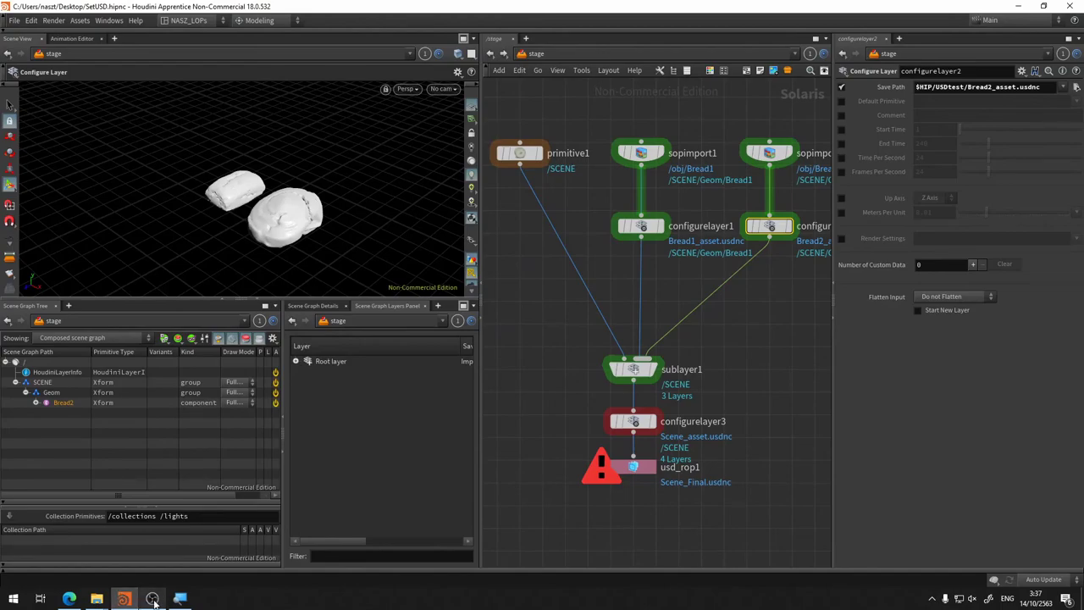
mouse_move(97, 599)
left_click(212, 554)
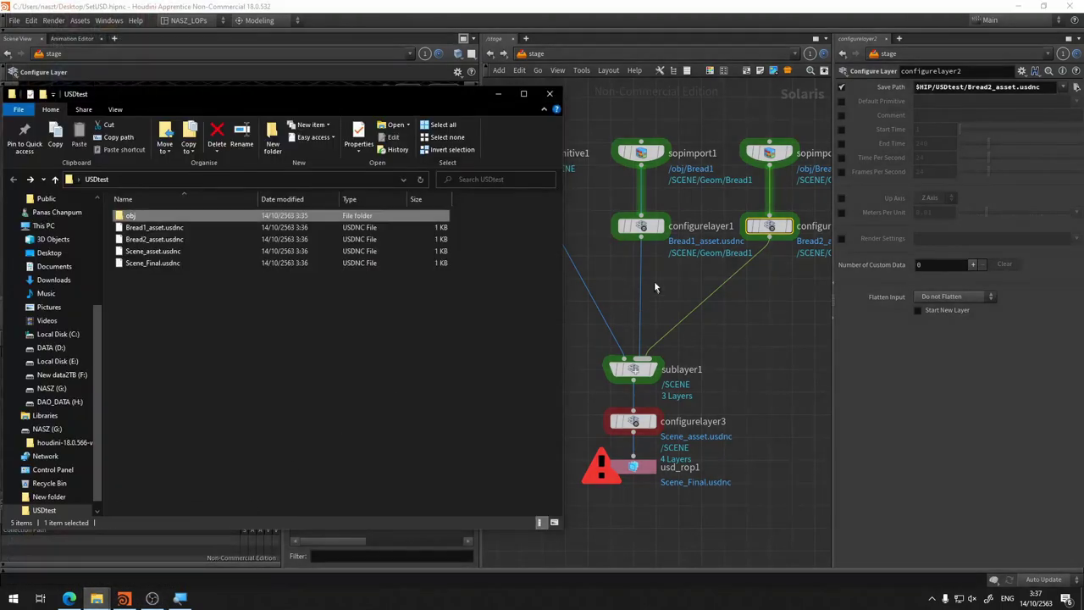
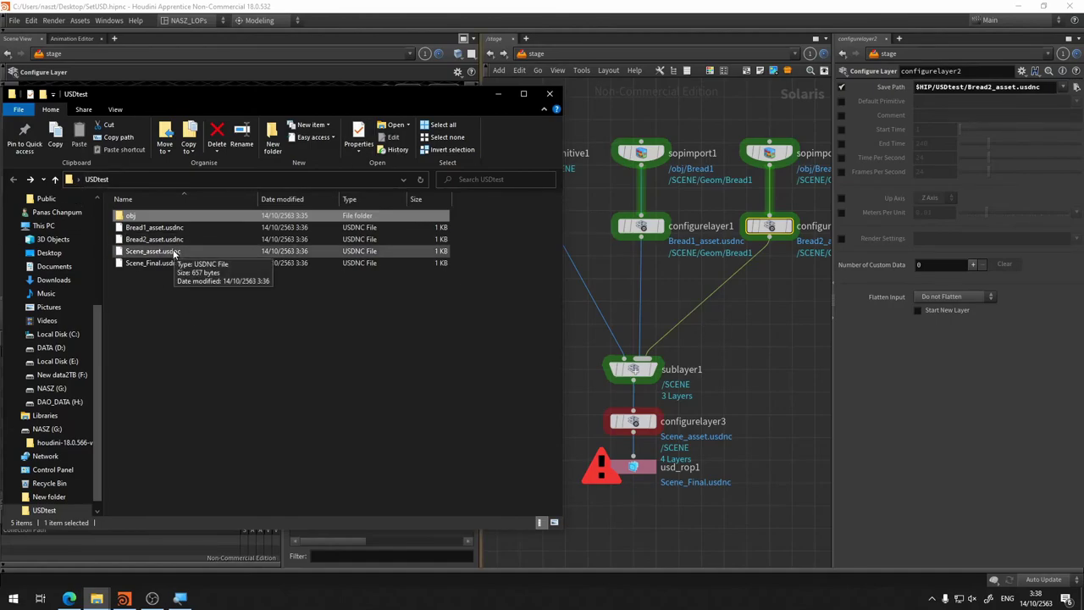
Step: Drop Scene_Final.usdnc from Explorer into the LOP network as a reference1 node
left_click_drag(173, 253, 764, 331)
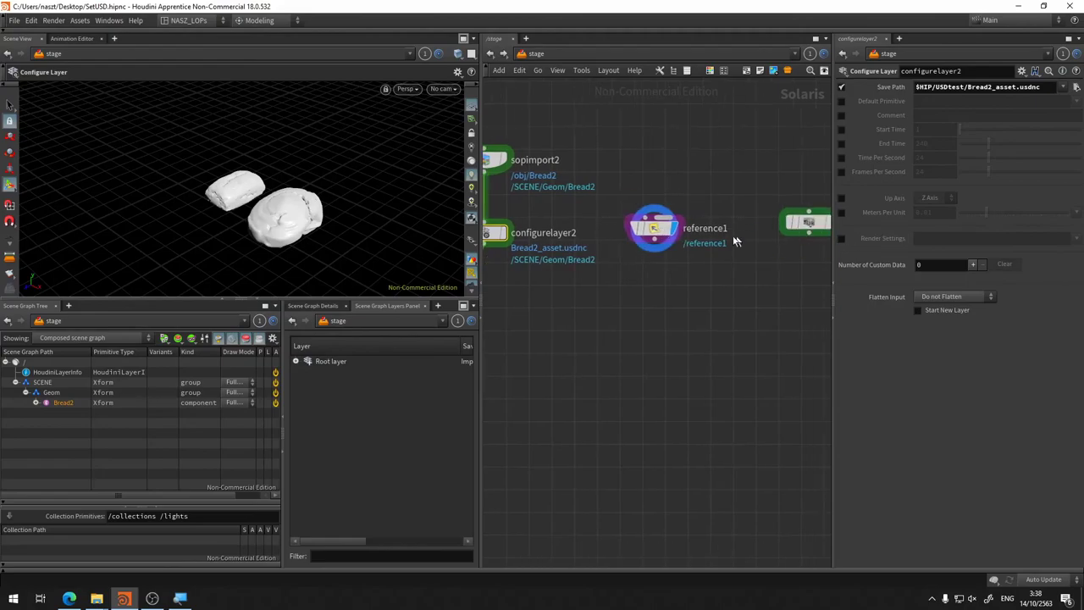
left_click_drag(653, 228, 770, 273)
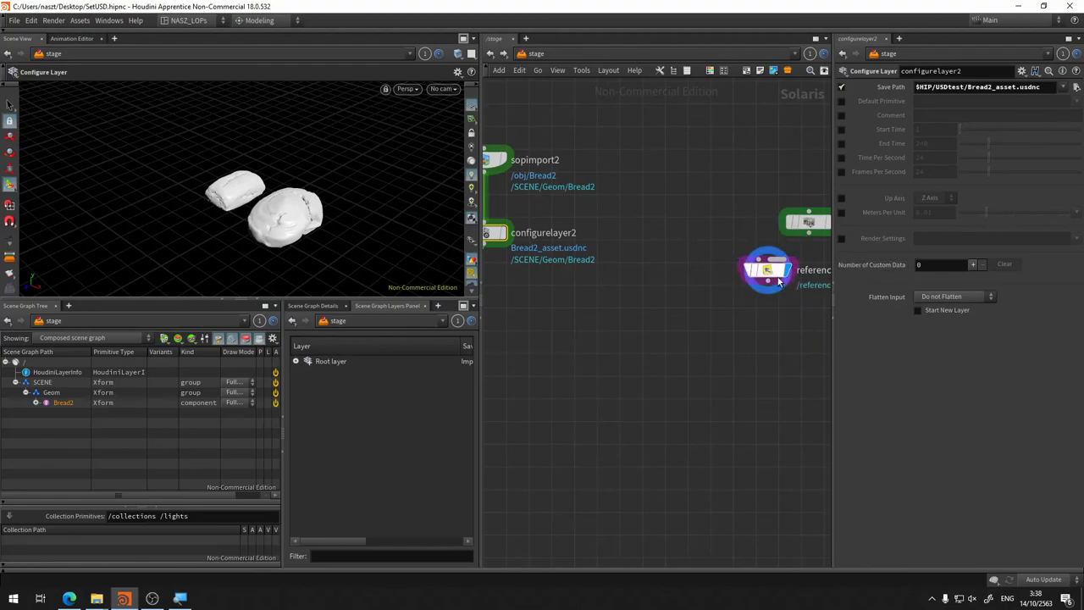
middle_click_drag(754, 327, 629, 319)
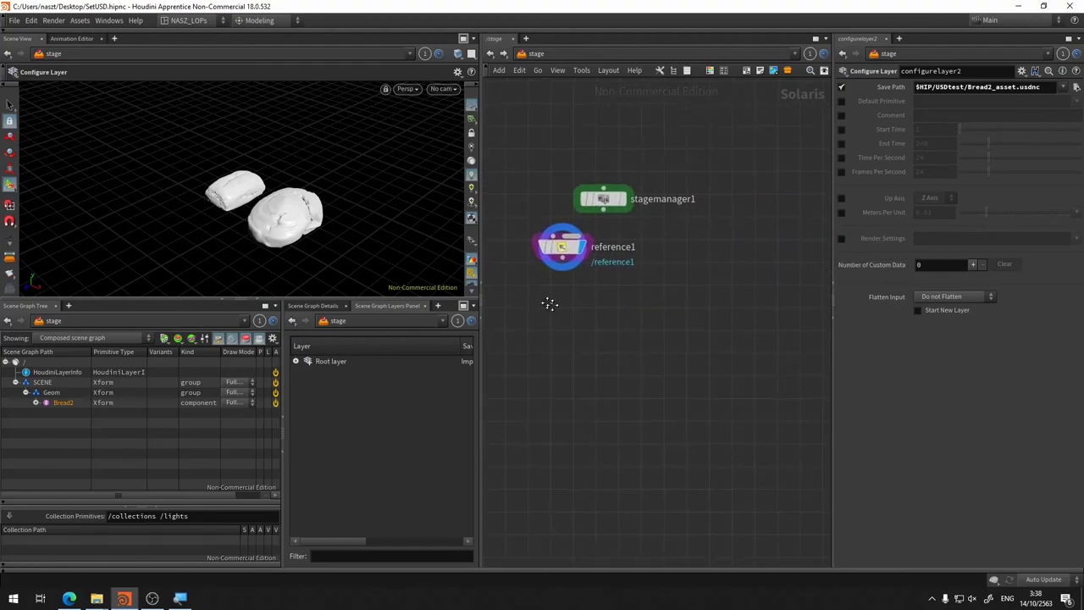
Step: Place reference1 to the left of stagemanager1, with stagemanager1 moved further right
left_click_drag(639, 262, 563, 210)
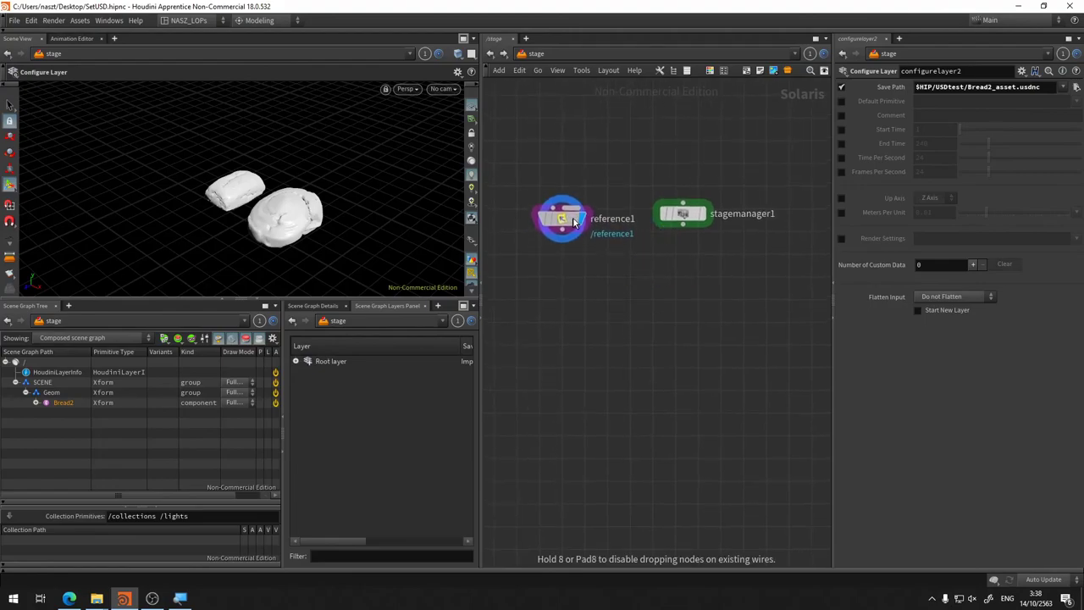
left_click_drag(690, 215, 747, 212)
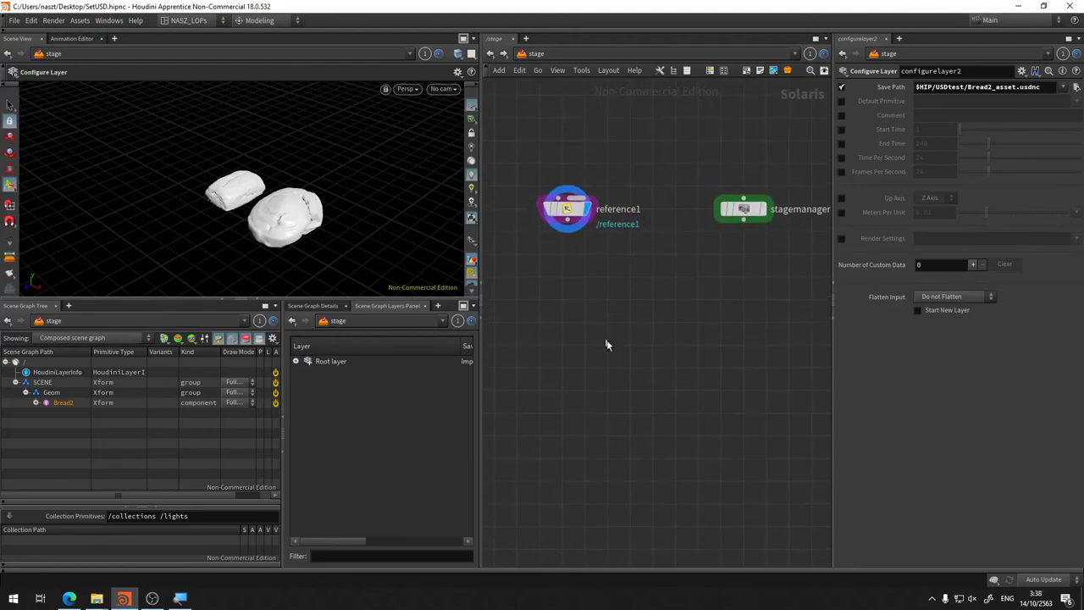
middle_click_drag(605, 344, 791, 358)
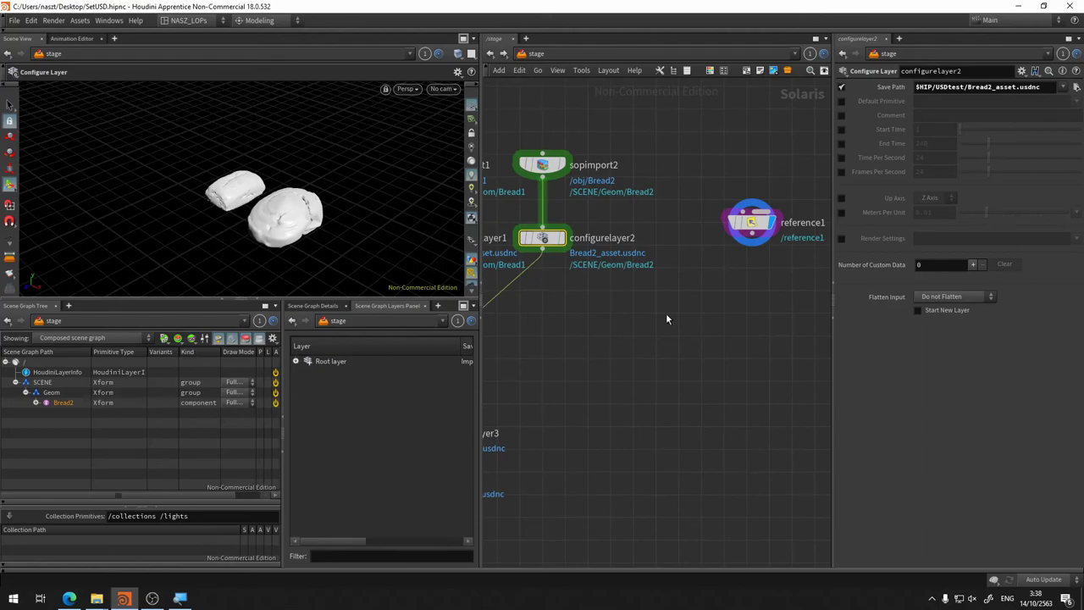
middle_click_drag(666, 313, 531, 339)
Step: Select reference1 and expand it and Geom in the Scene Graph Tree to see Bread1 and Bread2
left_click(619, 254)
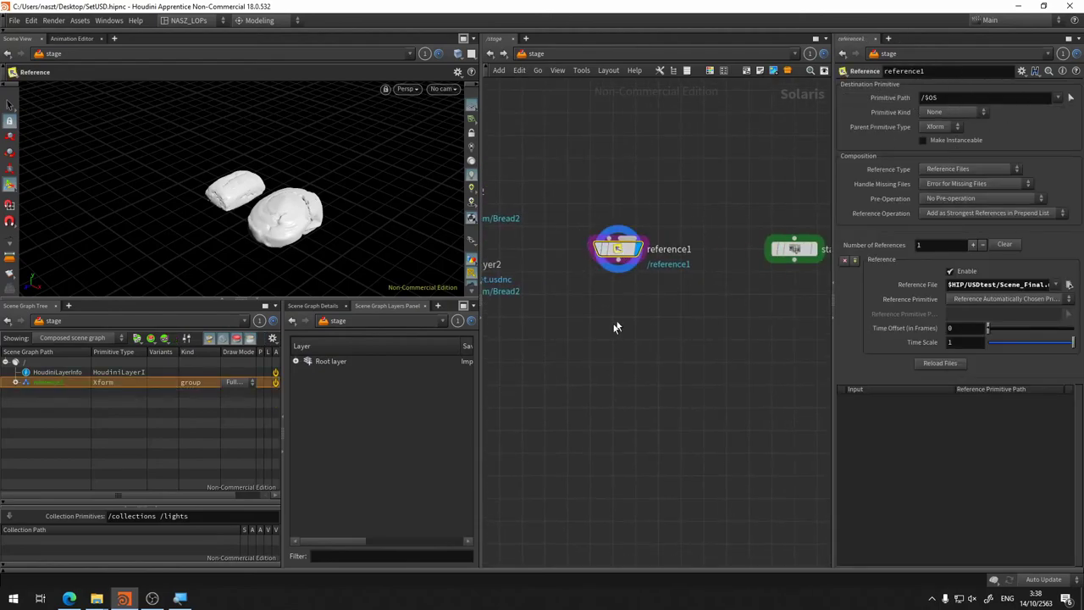
left_click(16, 382)
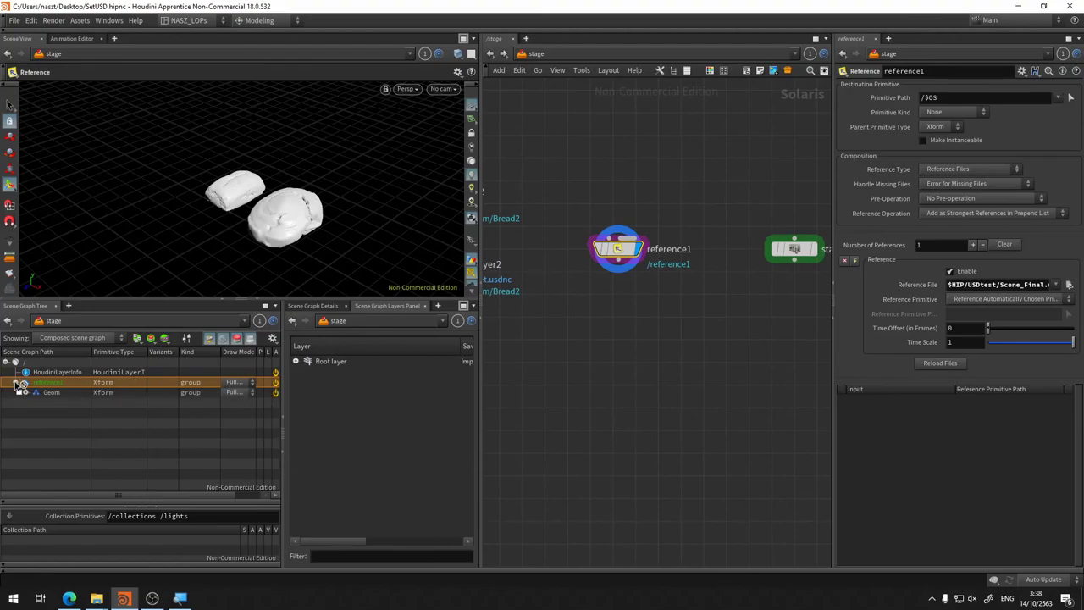
left_click(26, 393)
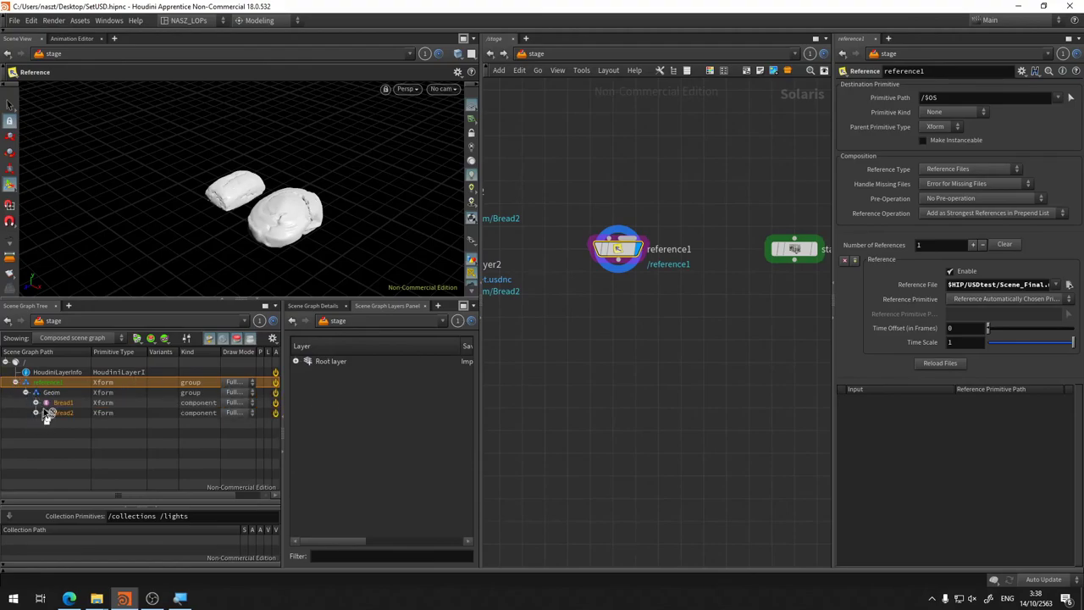
left_click(16, 382)
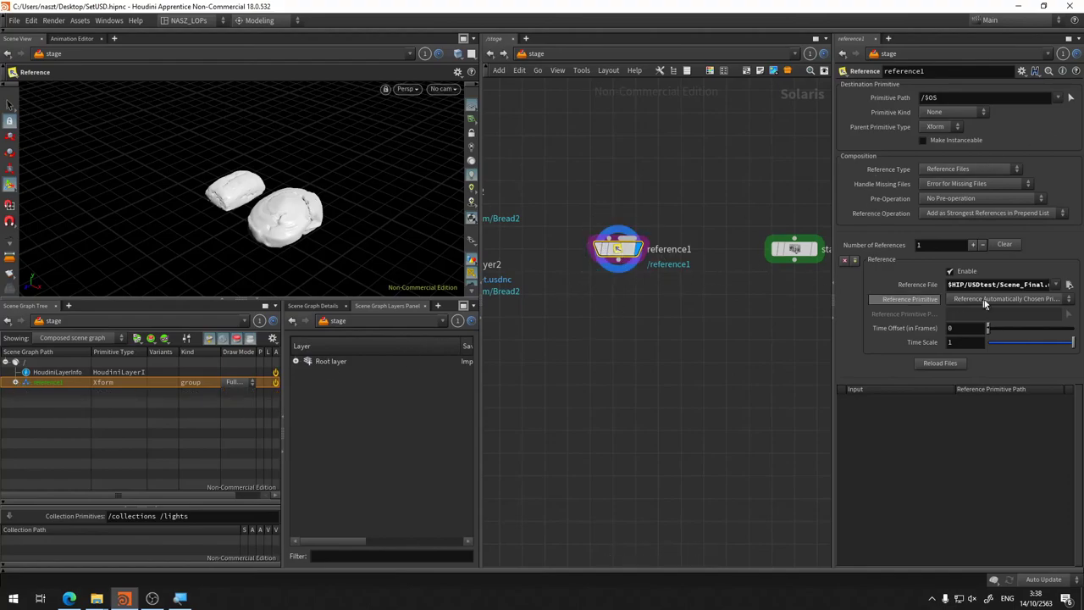
Step: Check that reference1's Reference File path points to Scene_Final.usdnc
left_click(1031, 288)
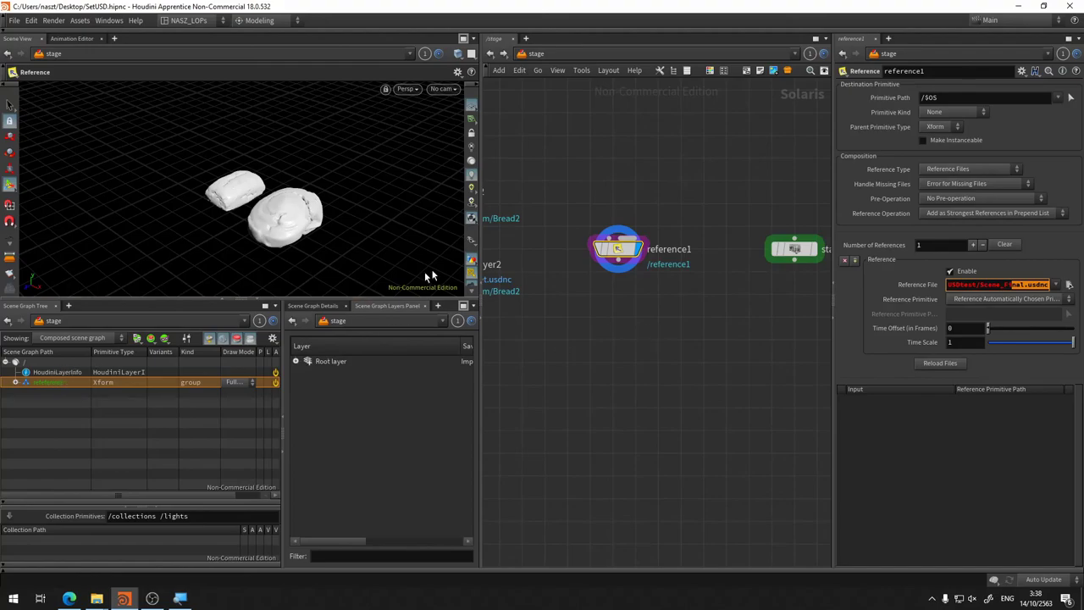
middle_click_drag(639, 363, 600, 353)
middle_click_drag(648, 269, 755, 298)
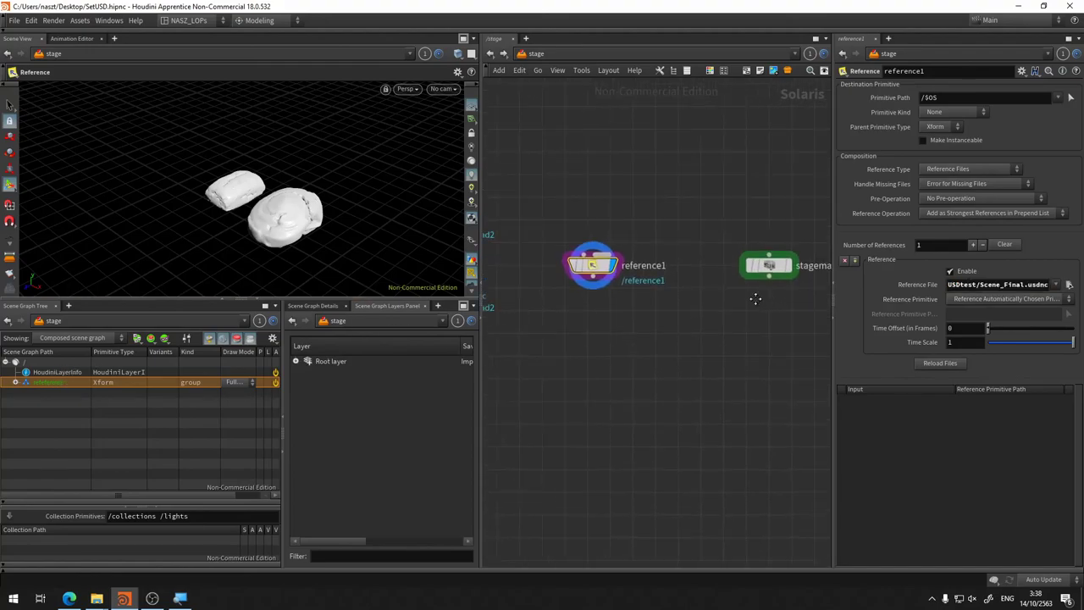
middle_click_drag(732, 362, 673, 356)
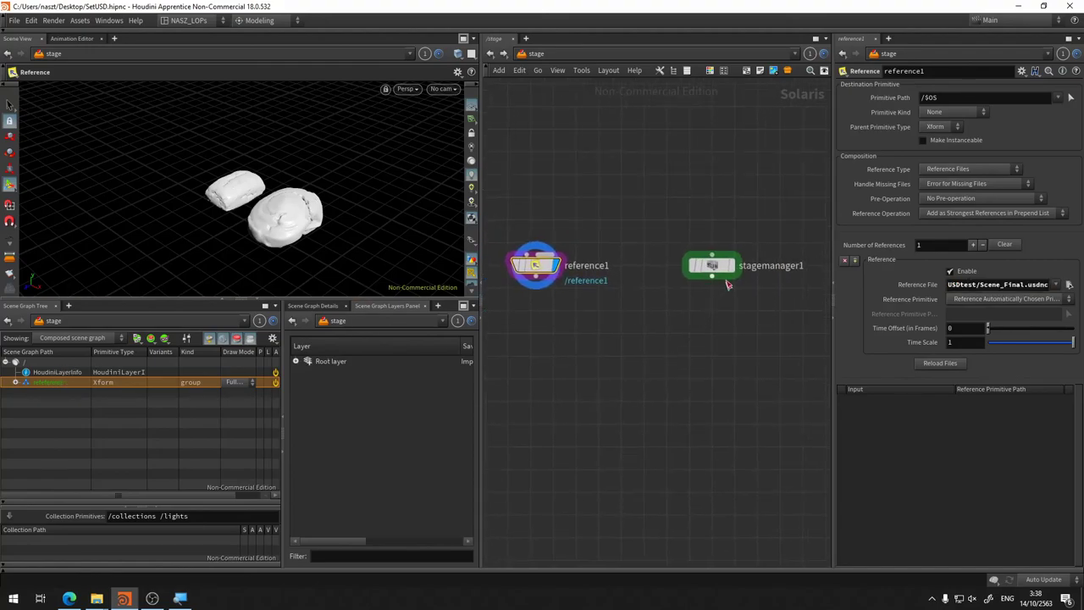
Step: Select stagemanager1 and dismiss the repeated Python error dialogs
left_click(713, 269)
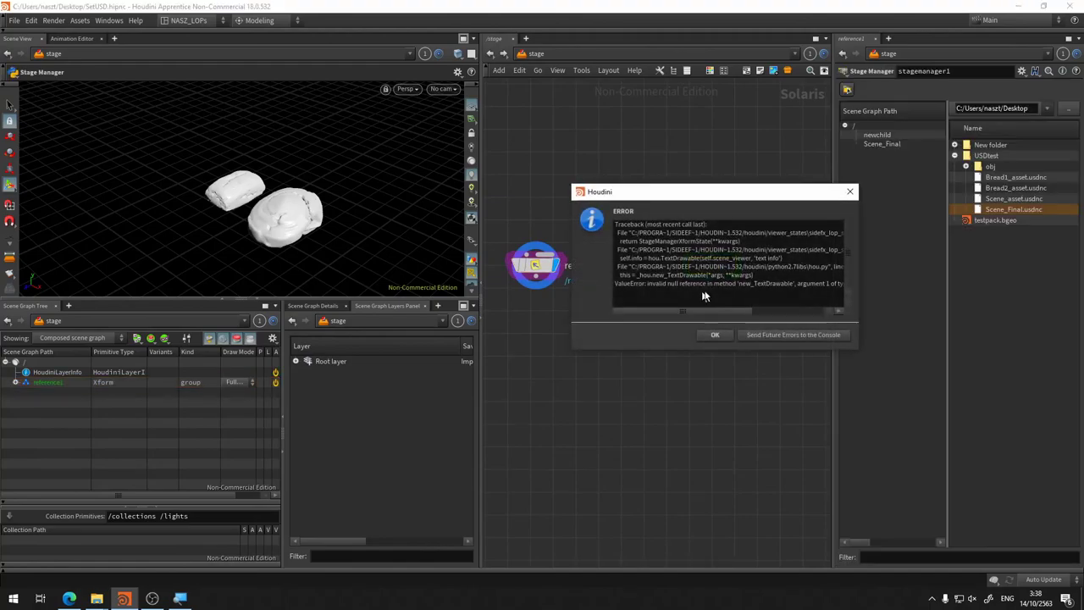
left_click(850, 192)
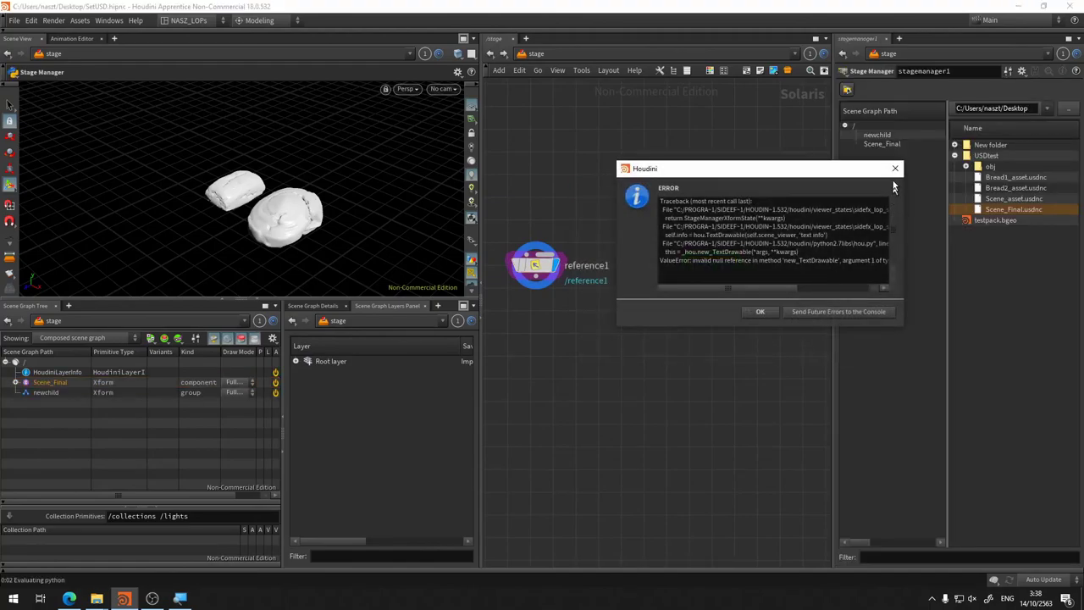
left_click(895, 167)
left_click(859, 257)
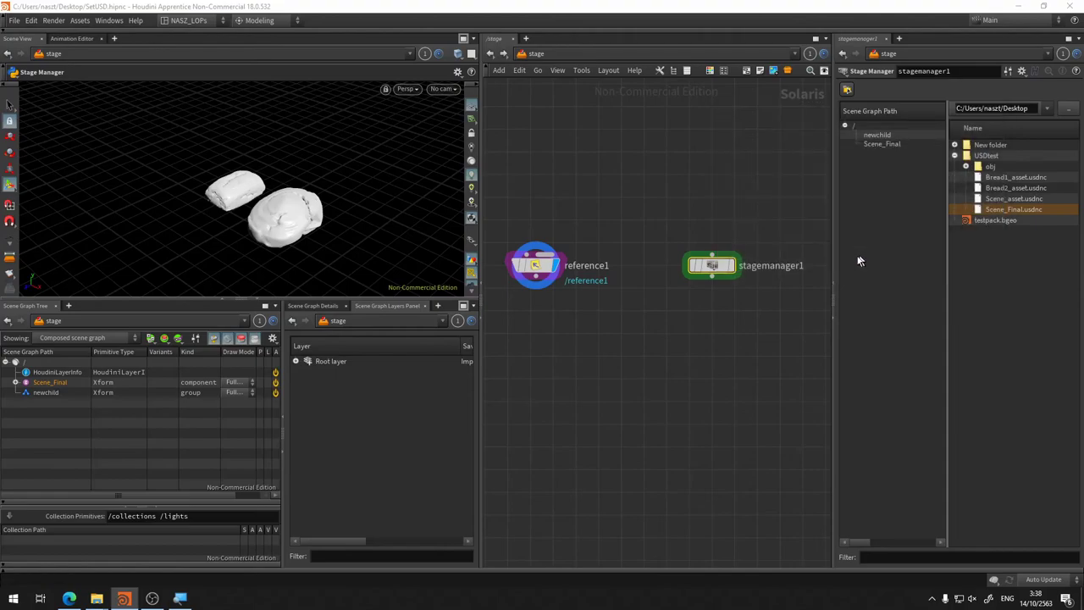
left_click(544, 268)
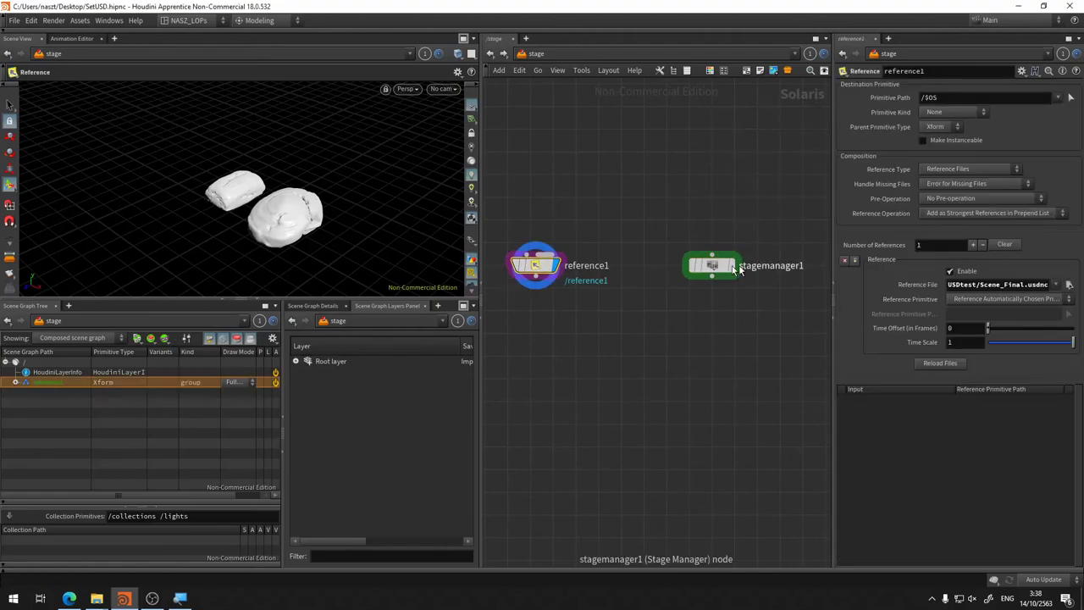
left_click(713, 267)
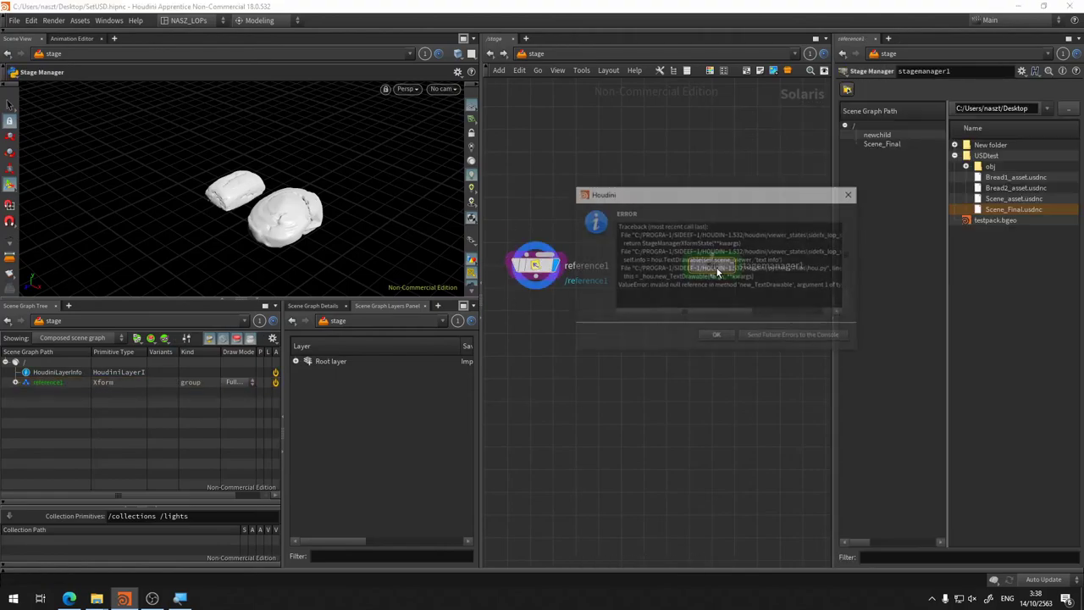
left_click(711, 337)
left_click(852, 261)
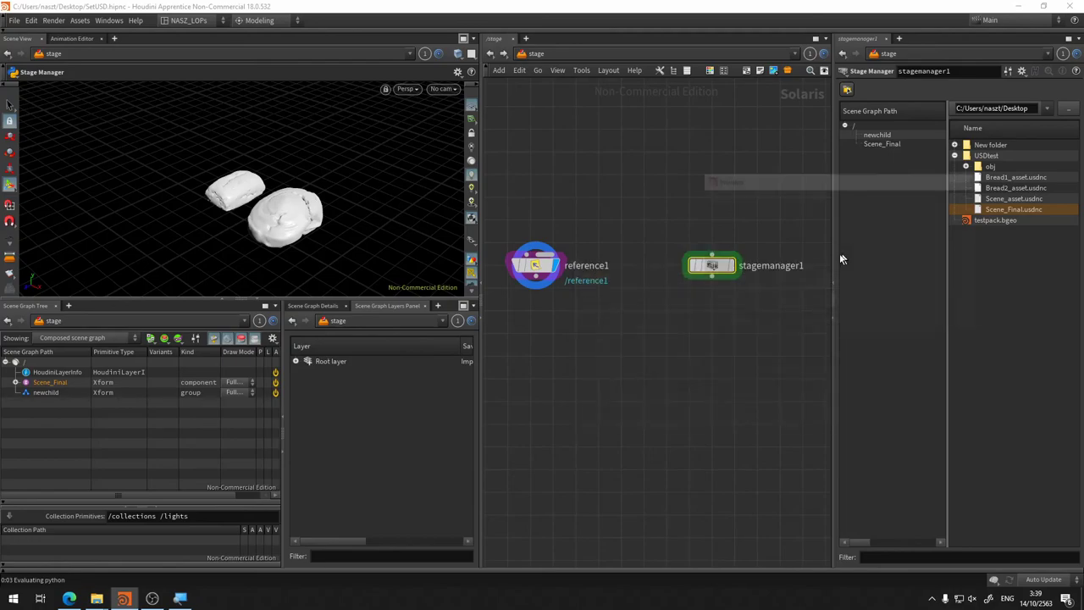
left_click(842, 324)
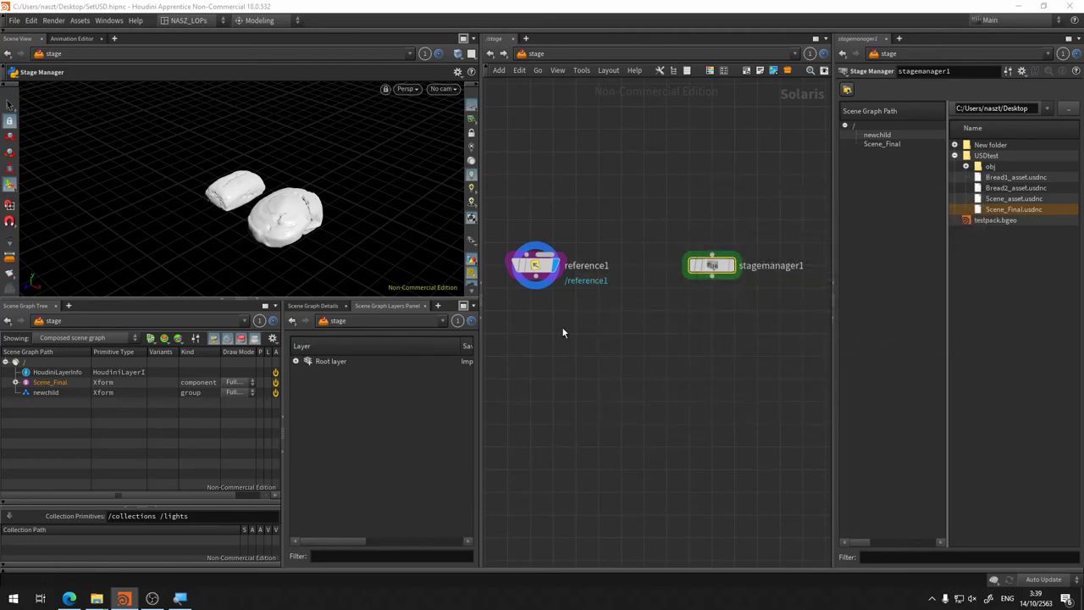
Step: Delete the Scene_Final and newchild entries from the Stage Manager list
left_click(909, 141)
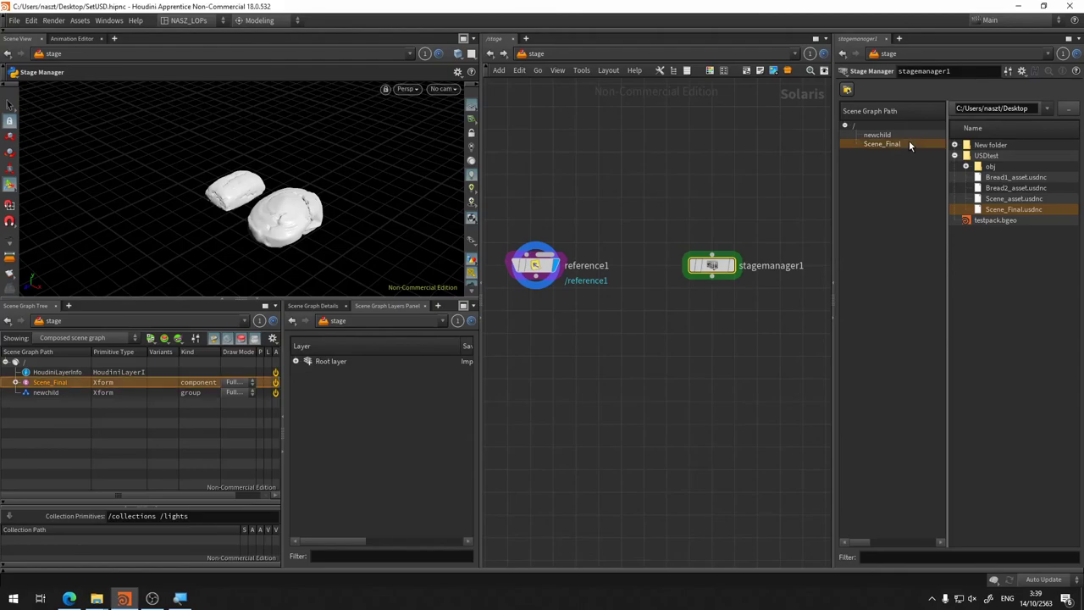
left_click(912, 137)
key("Delete")
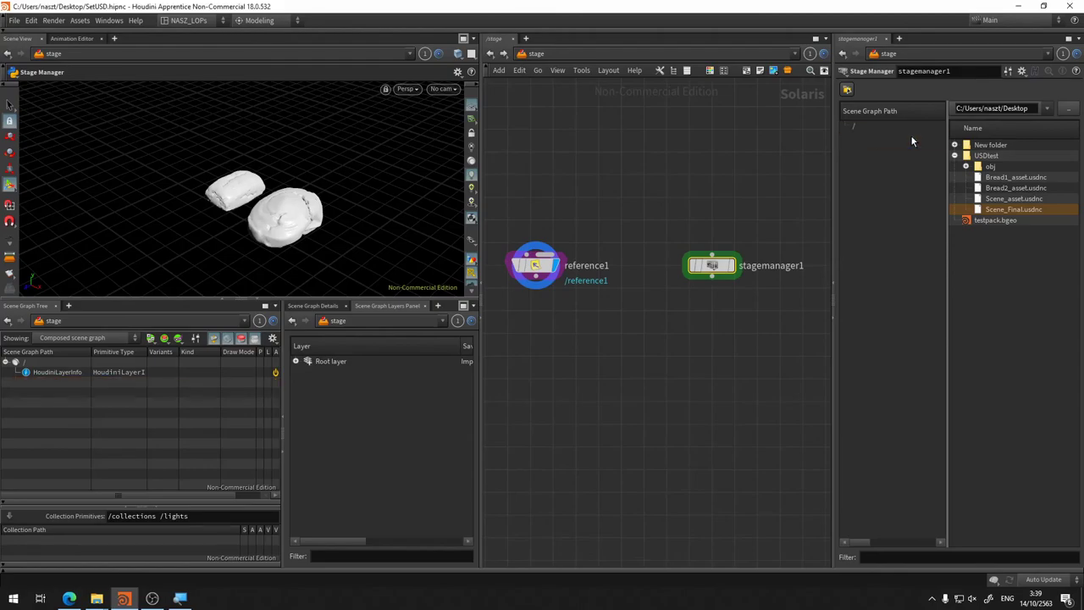
Step: Hide the Stage Manager file browser, set stagemanager1's display flag, and move it up-right
left_click(847, 89)
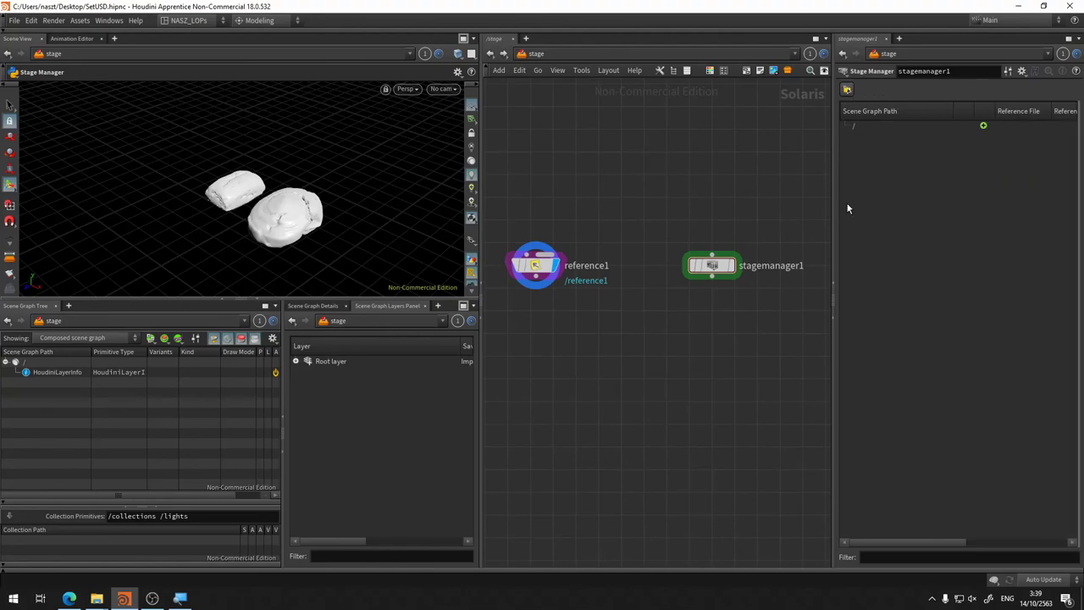
left_click(730, 269)
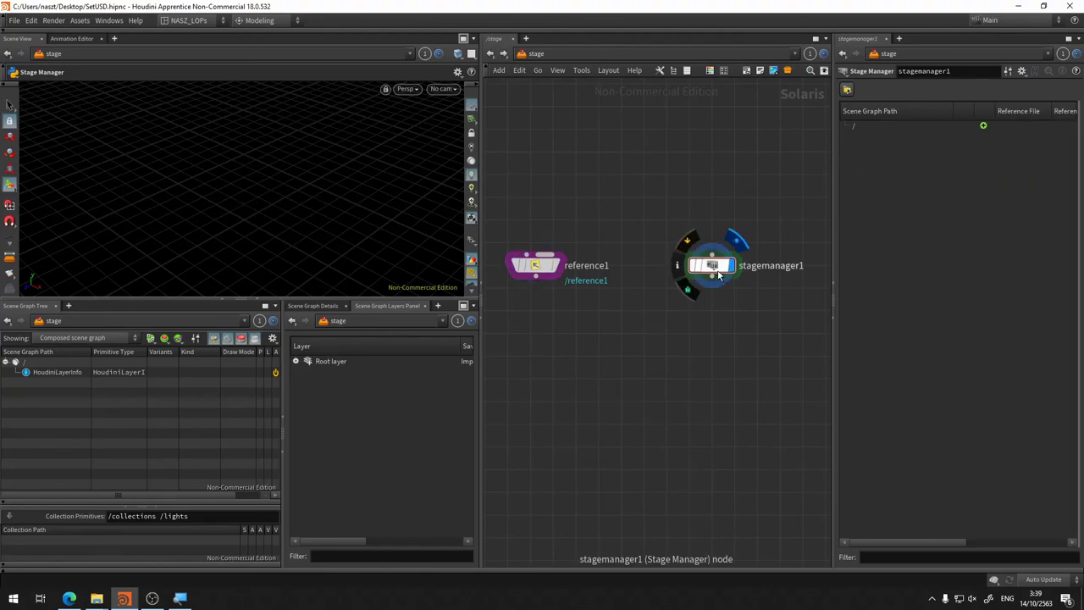
left_click(544, 271)
mouse_move(723, 263)
left_mouse_down()
mouse_move(752, 153)
mouse_move(784, 155)
left_mouse_up()
middle_click_drag(784, 155, 655, 215)
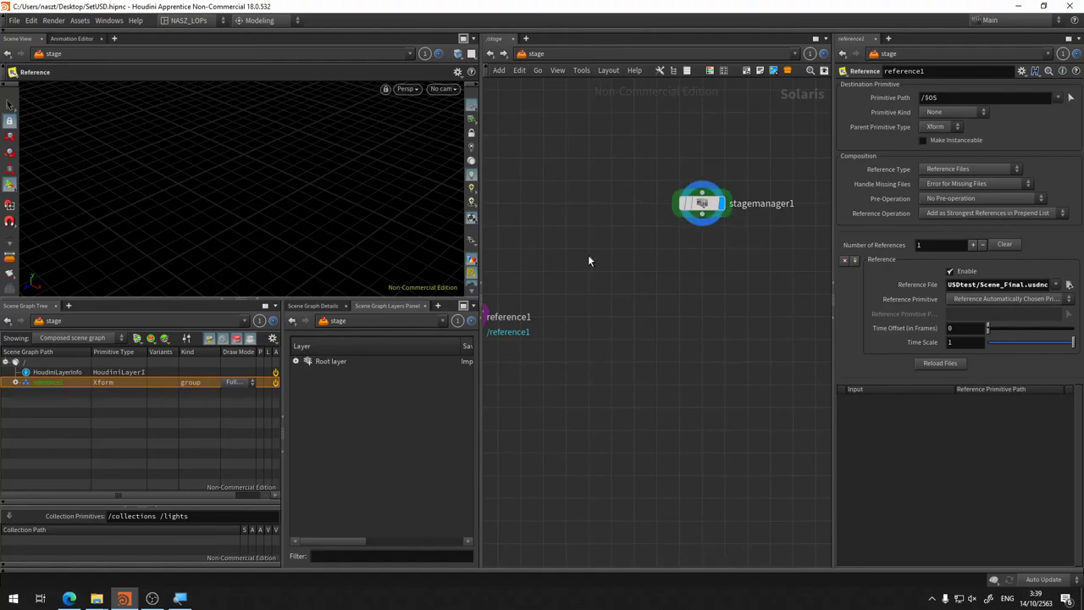
mouse_move(587, 254)
middle_mouse_down()
mouse_move(717, 166)
mouse_move(825, 209)
mouse_move(585, 280)
mouse_move(561, 257)
mouse_move(576, 262)
mouse_move(589, 319)
mouse_move(581, 347)
mouse_move(593, 338)
middle_mouse_up()
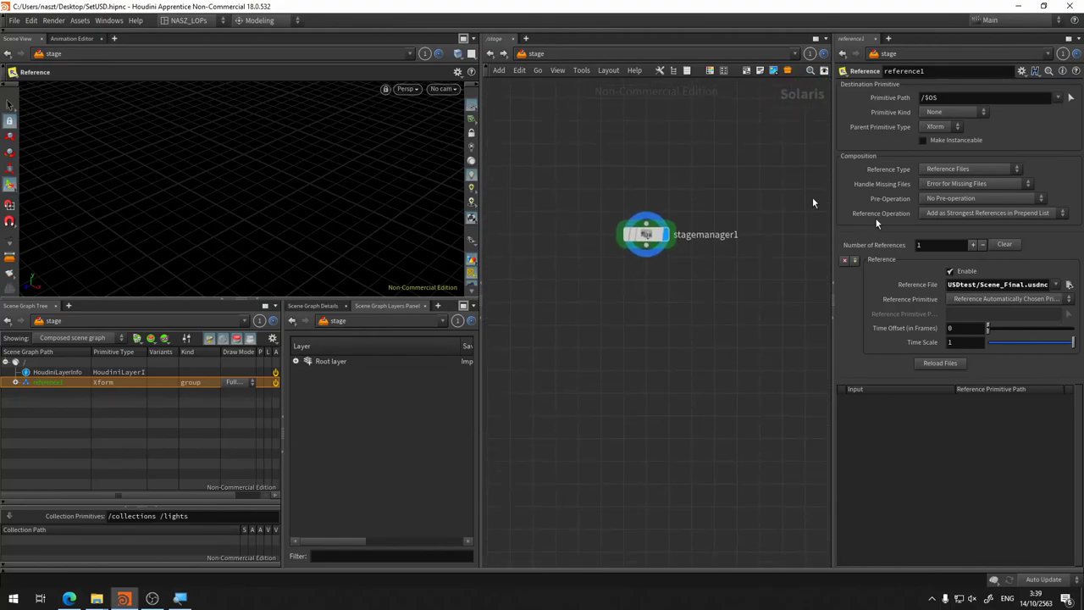
Step: Reselect stagemanager1, clear its error dialogs, and reopen the file browser listing USDtest files
left_click(646, 234)
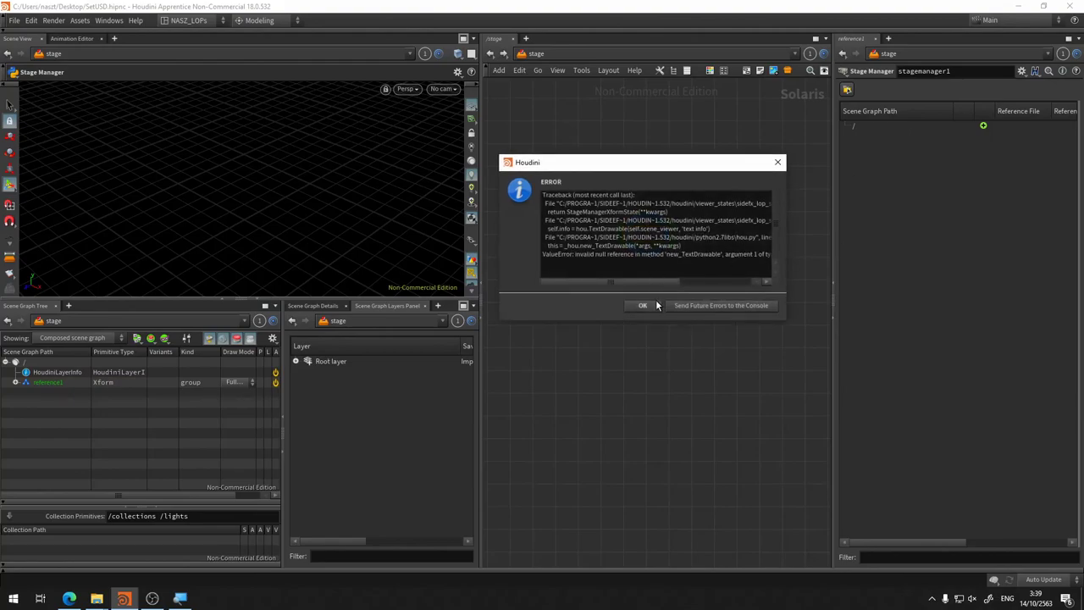
left_click(646, 305)
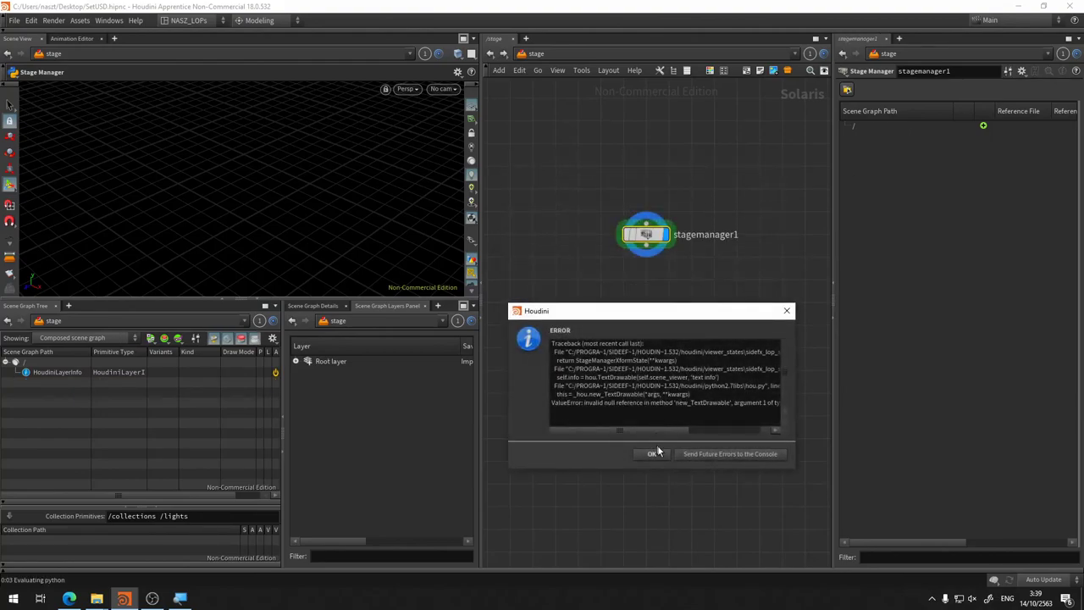
left_click(651, 452)
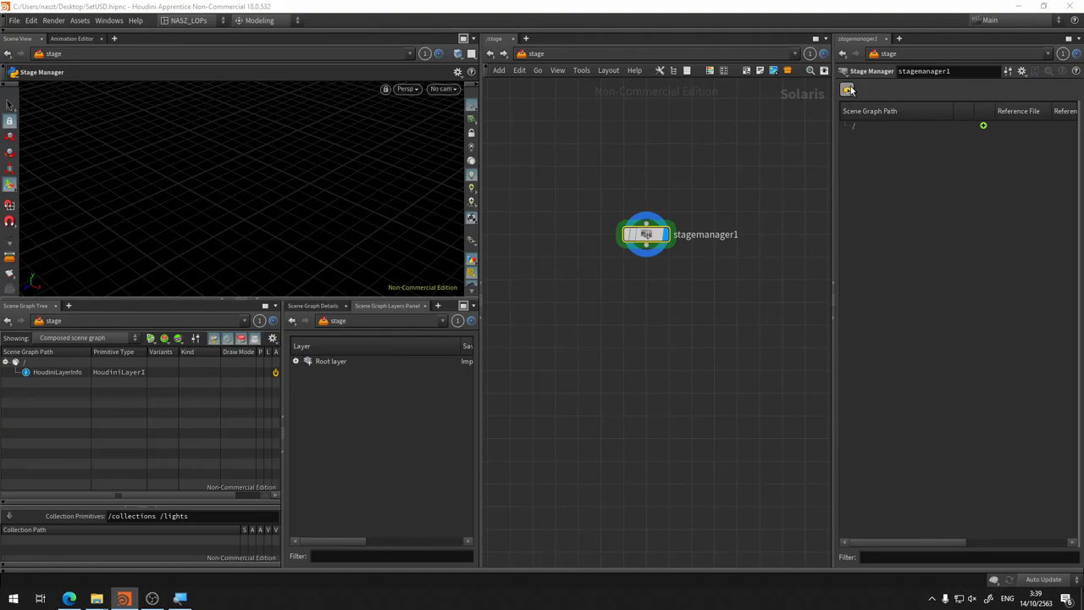
left_click(848, 89)
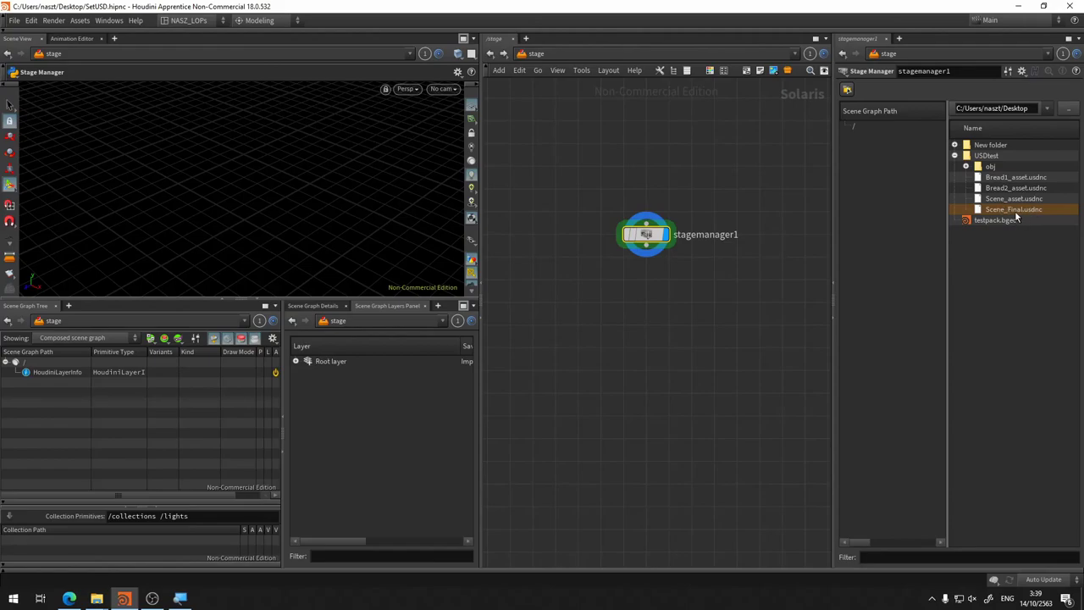
Step: Load Scene_Final.usdnc into stagemanager1, expand Scene_Final > Geom, and add the file as reference1
left_click_drag(1013, 211, 878, 148)
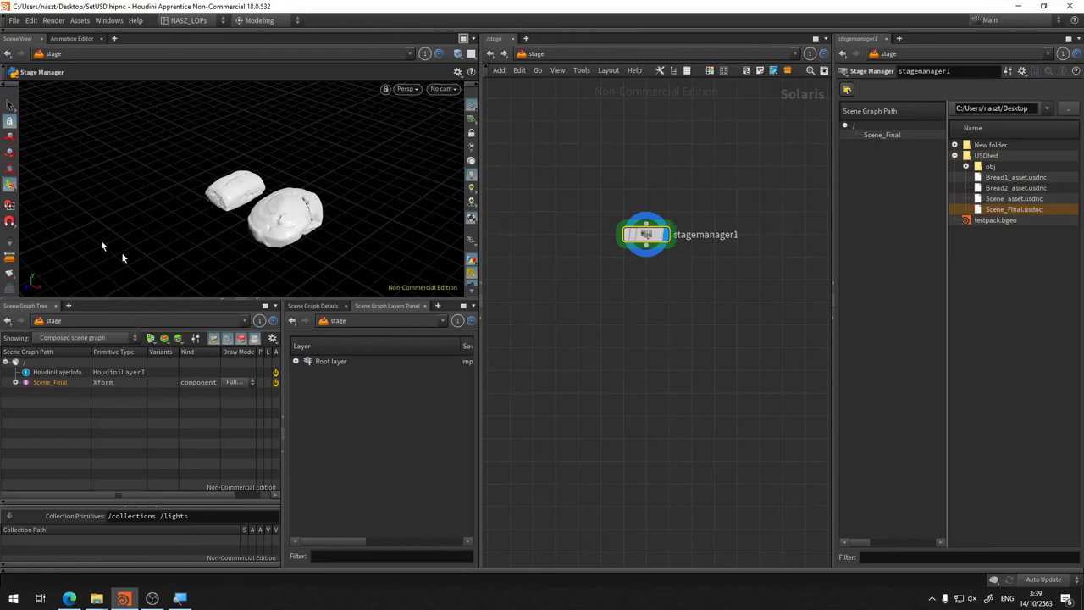
left_click(15, 382)
left_click(26, 392)
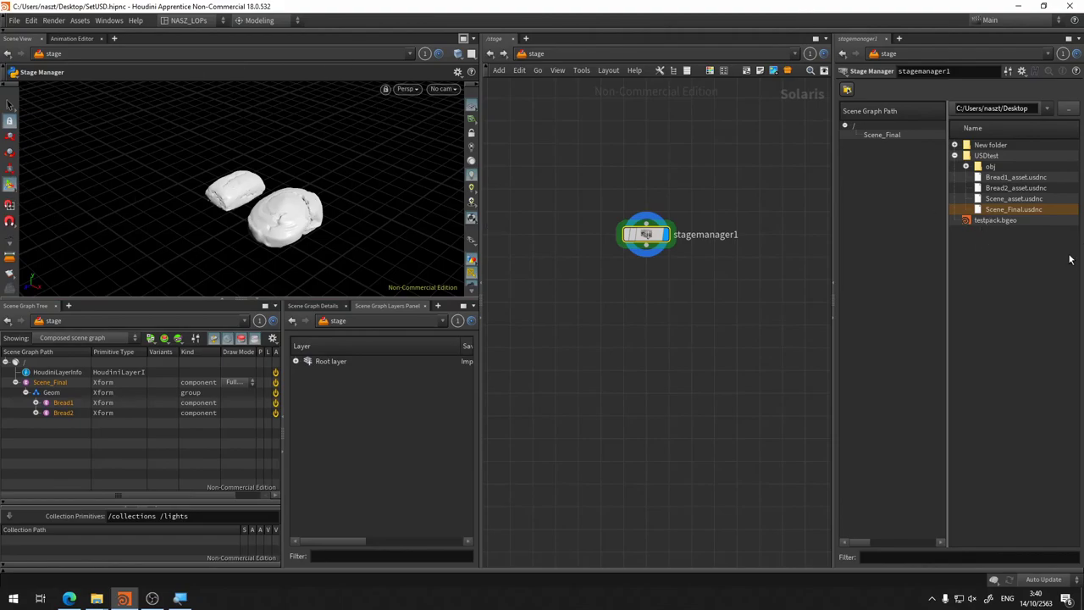
left_click_drag(1067, 215, 786, 205)
middle_click_drag(598, 208, 647, 176)
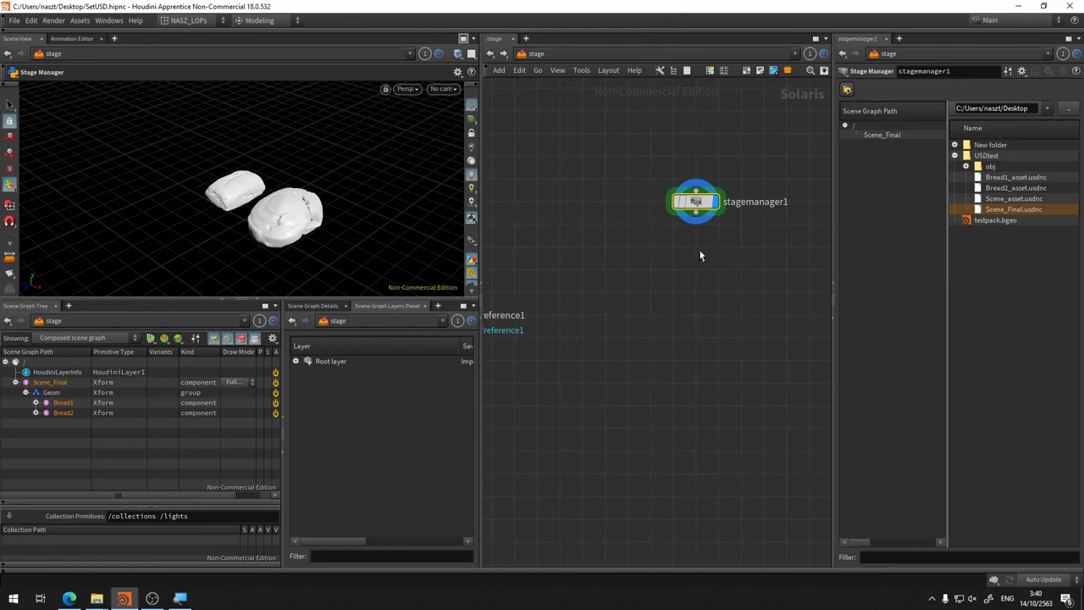
Step: Review configurelayer1's save path, sublayer1's input layers and usd_rop1's output file settings
middle_click_drag(584, 254, 650, 226)
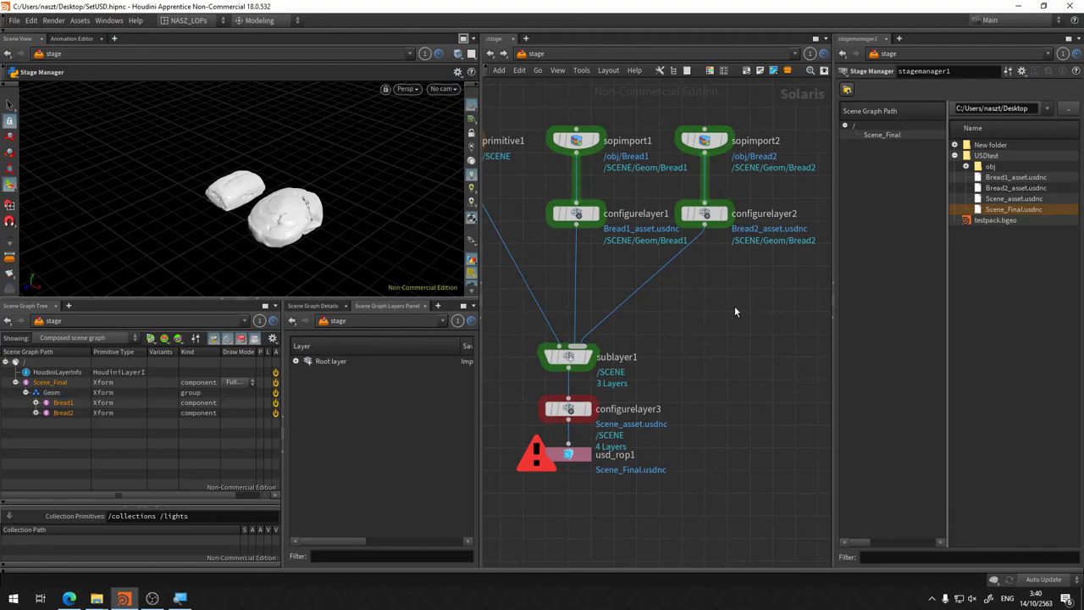
middle_click_drag(735, 312, 801, 321)
scroll(713, 361, "down", 2)
scroll(733, 308, "up", 3)
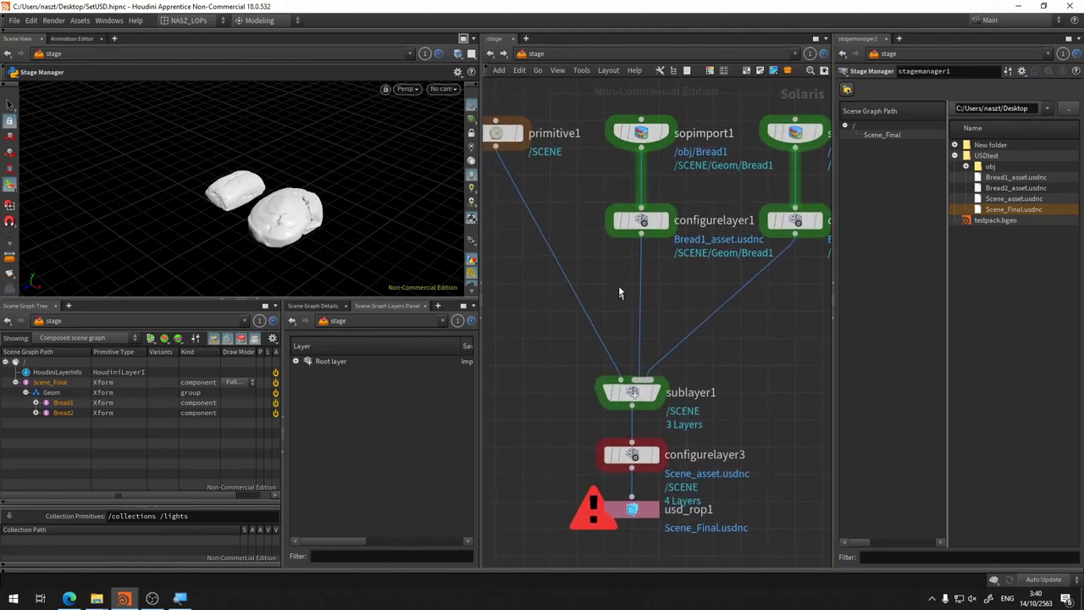
left_click(641, 221)
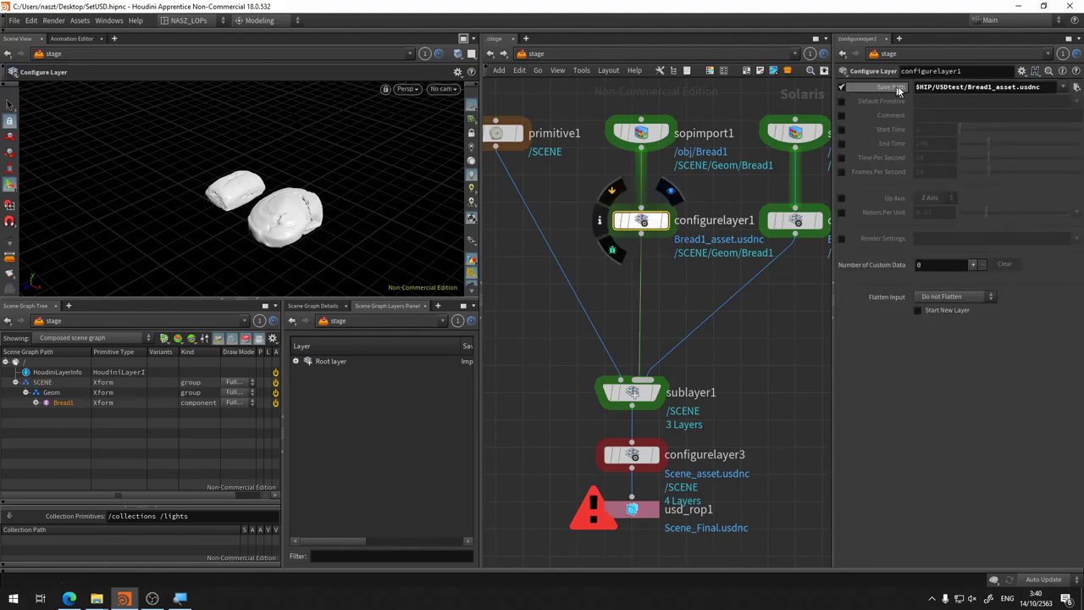
middle_click_drag(745, 438, 768, 318)
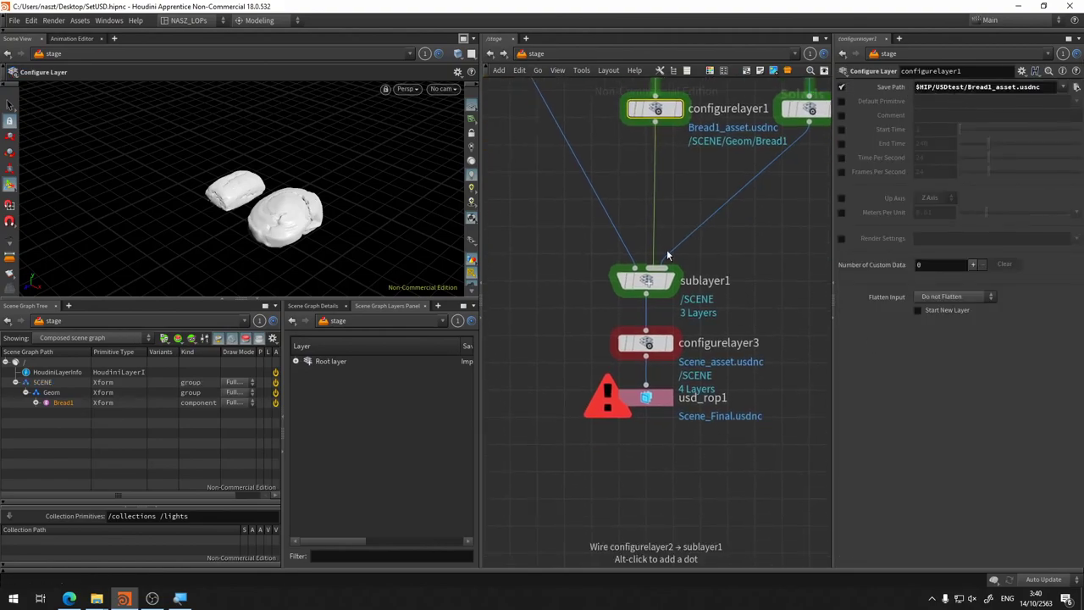
left_click(647, 285)
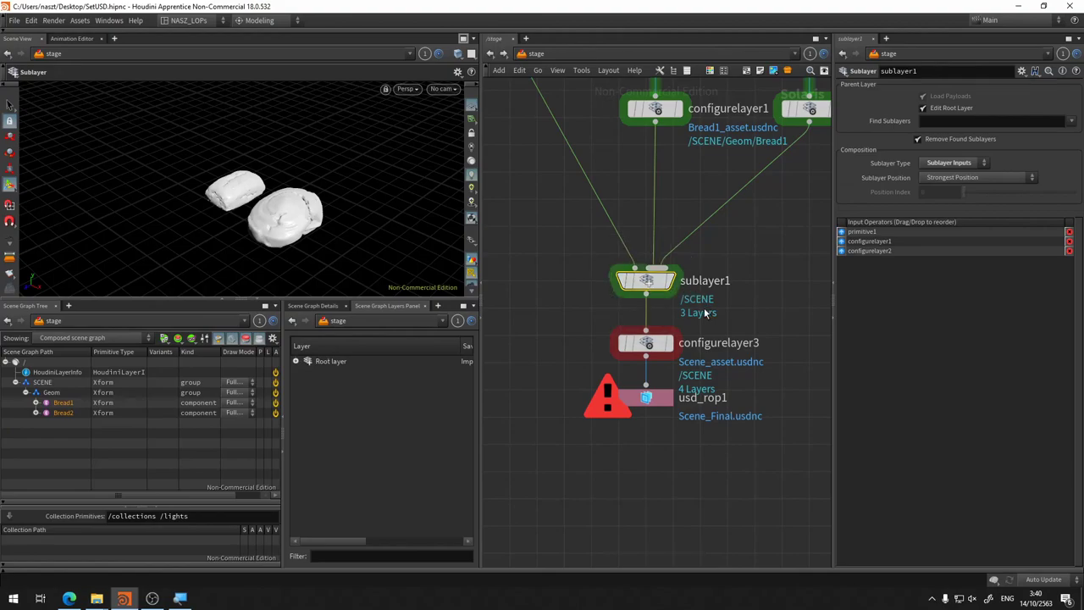
left_click(646, 397)
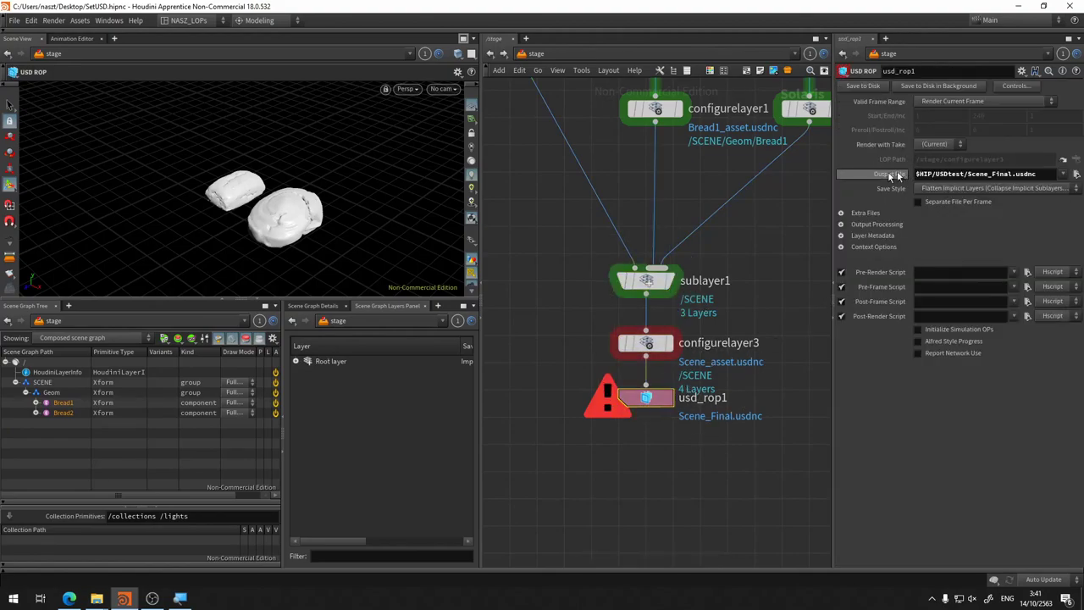
left_click(637, 114)
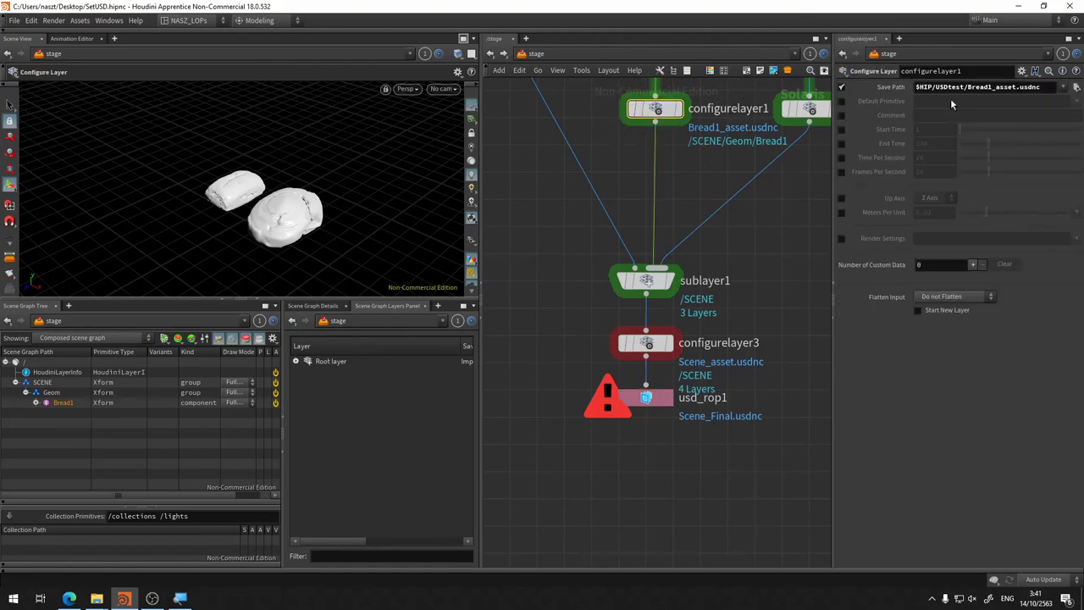
Step: Move reference1 next to stagemanager1 and confirm it references USDtest/Scene_Final.usdnc
middle_click_drag(760, 280, 697, 326)
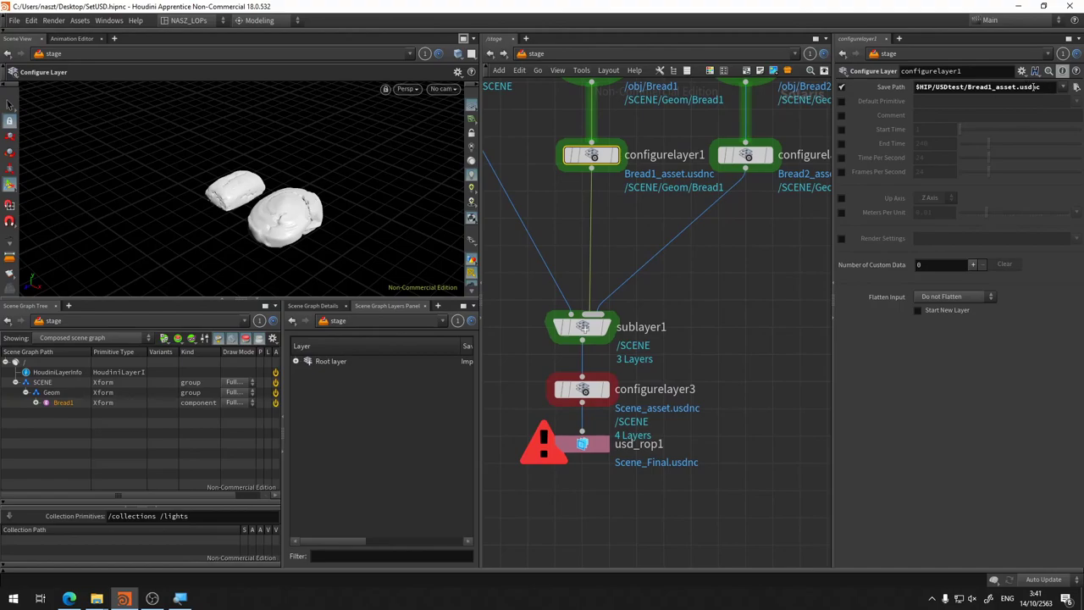
scroll(640, 282, "right", 5)
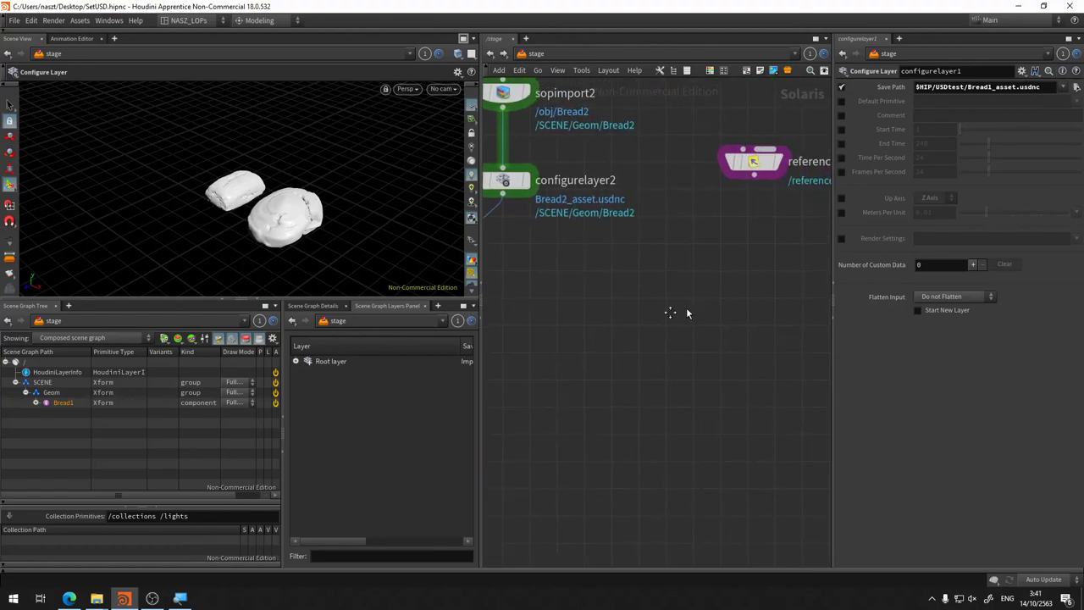
scroll(684, 310, "right", 4)
scroll(716, 251, "right", 3)
scroll(557, 247, "up", 4)
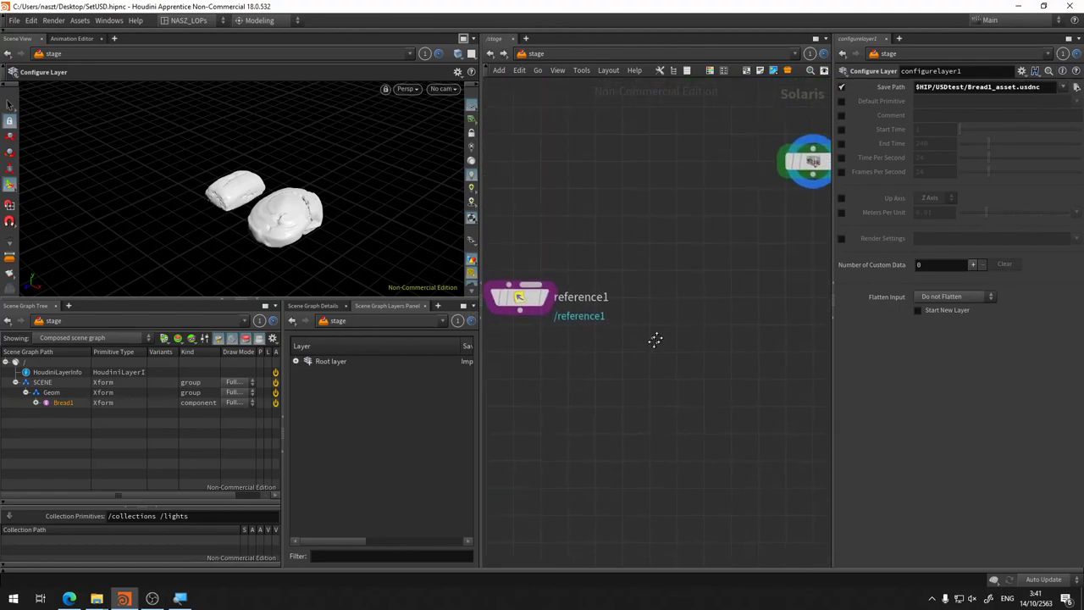
left_click_drag(509, 312, 594, 176)
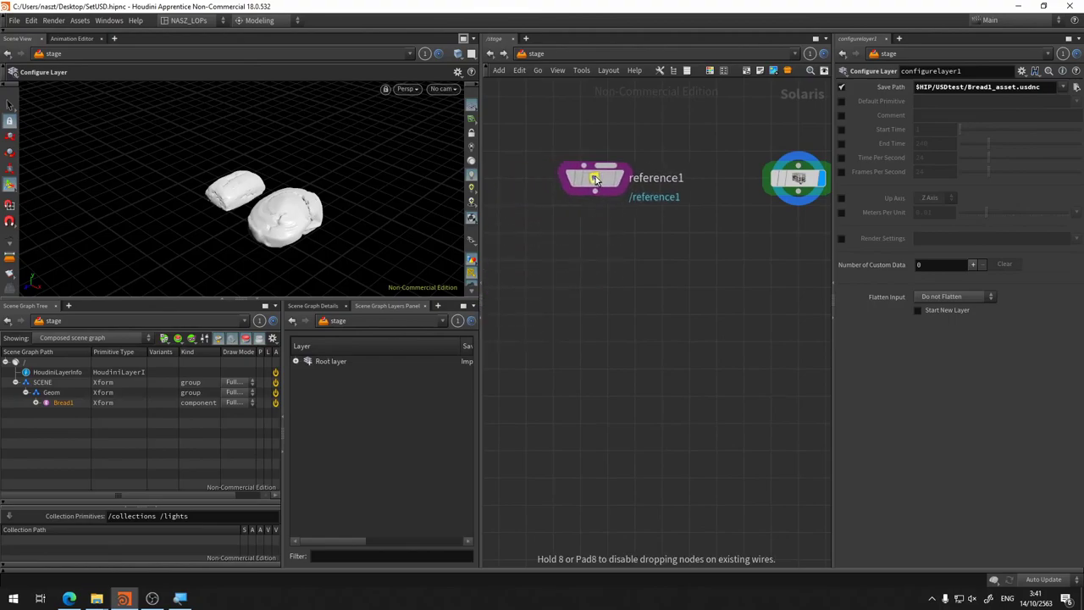
scroll(593, 280, "up", 3)
mouse_move(587, 229)
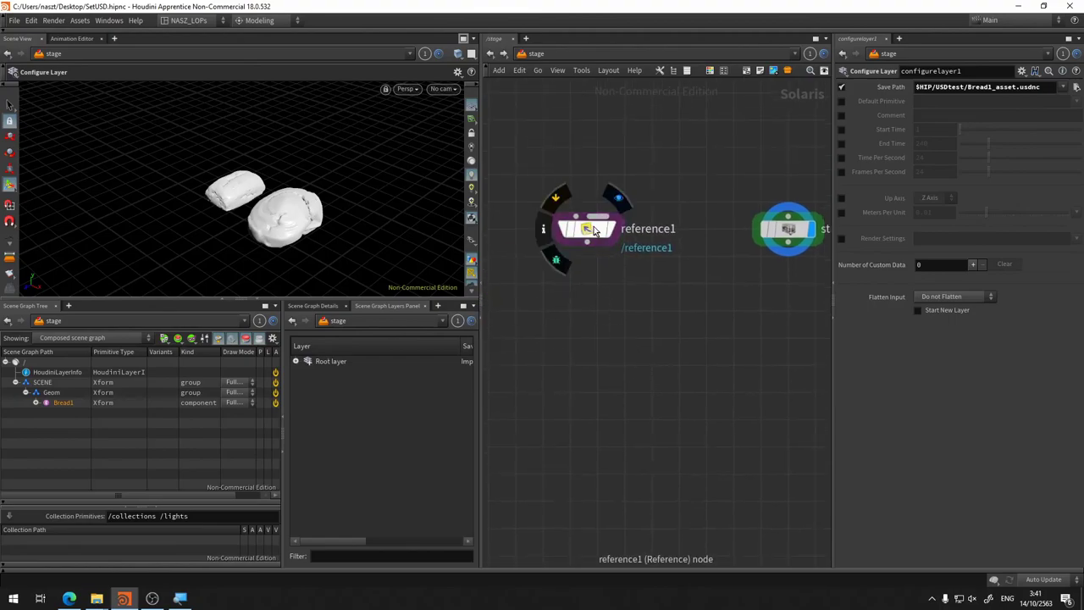
left_click(595, 230)
middle_click_drag(728, 308, 681, 324)
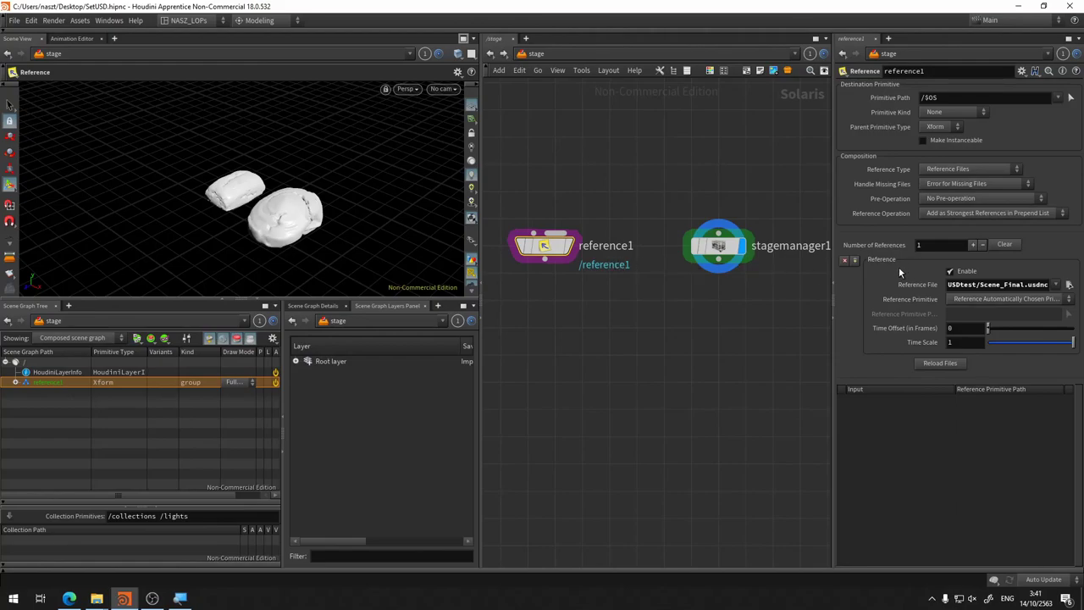
mouse_move(576, 320)
middle_mouse_down()
mouse_move(773, 204)
mouse_move(729, 282)
middle_mouse_up()
mouse_move(641, 297)
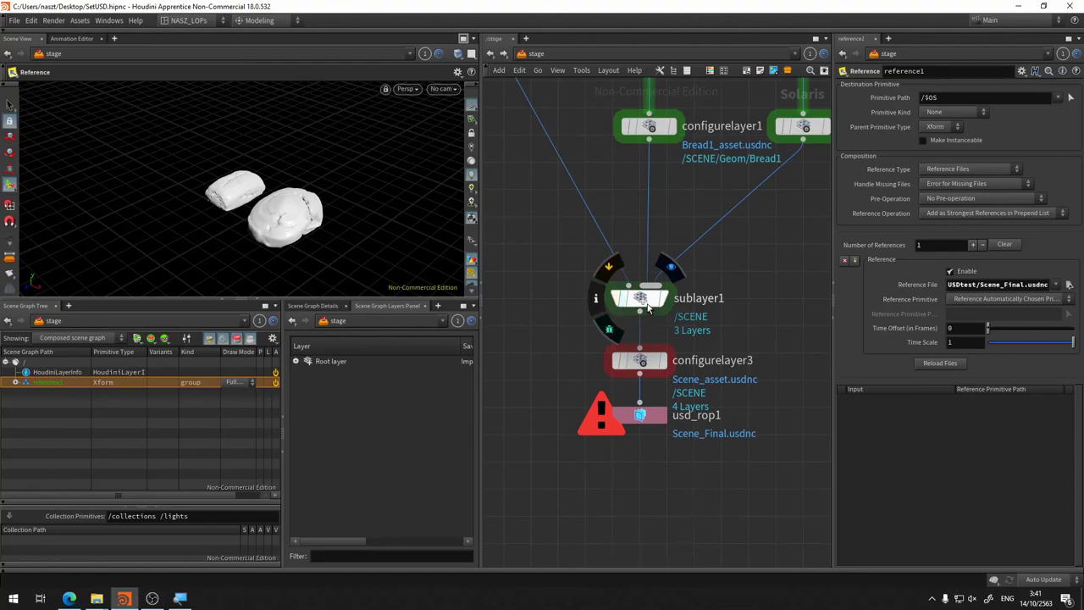
Step: Reconnect primitive1 as sublayer1's first input, checking sublayer1's warning details
left_click(639, 297)
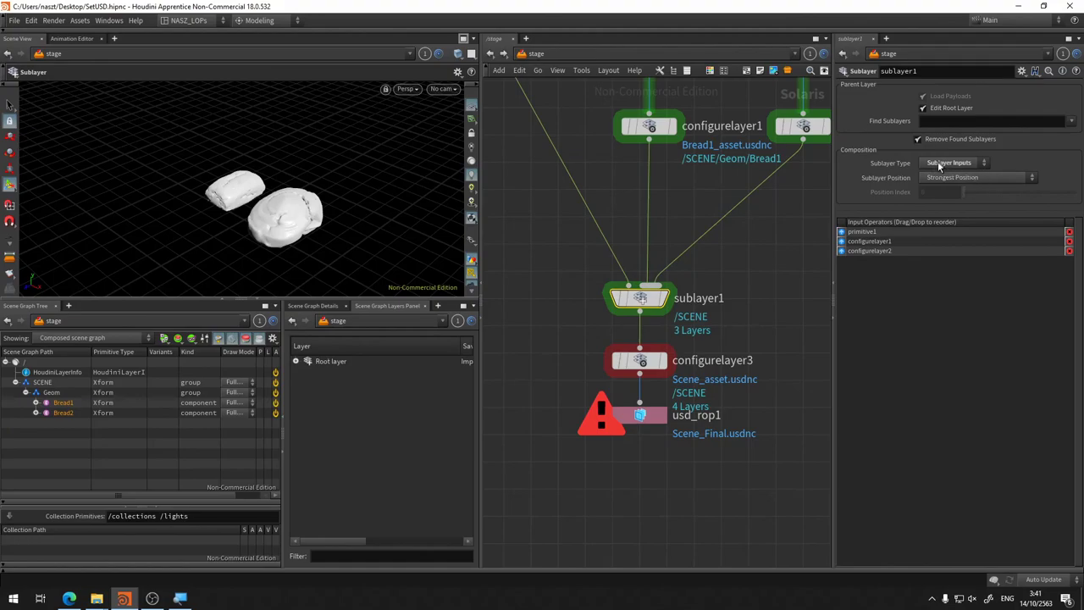
key("h")
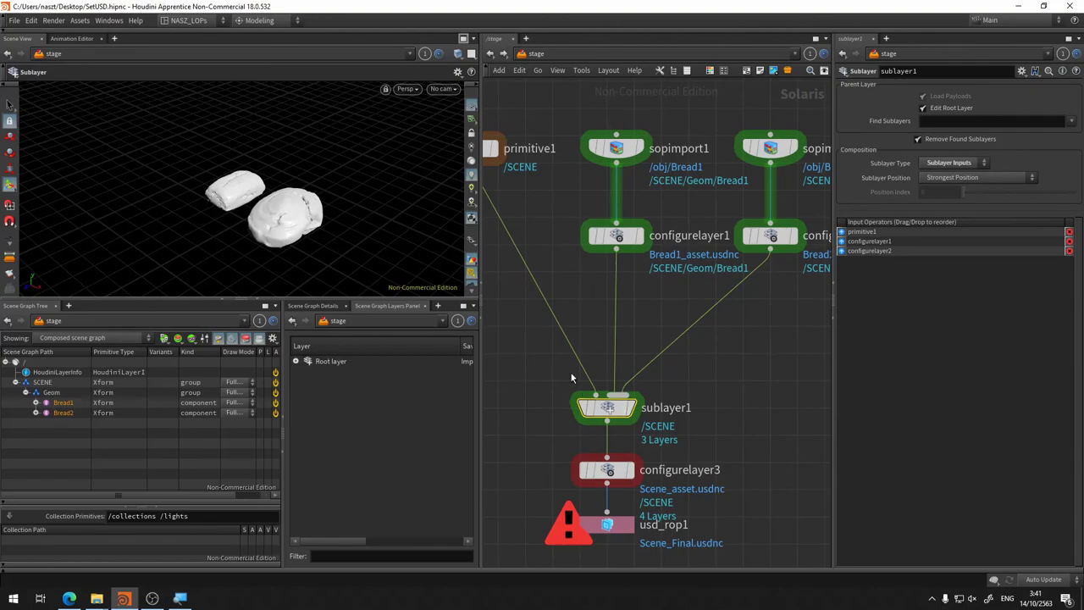
mouse_move(595, 394)
left_mouse_down()
mouse_move(594, 347)
mouse_move(615, 395)
left_mouse_up()
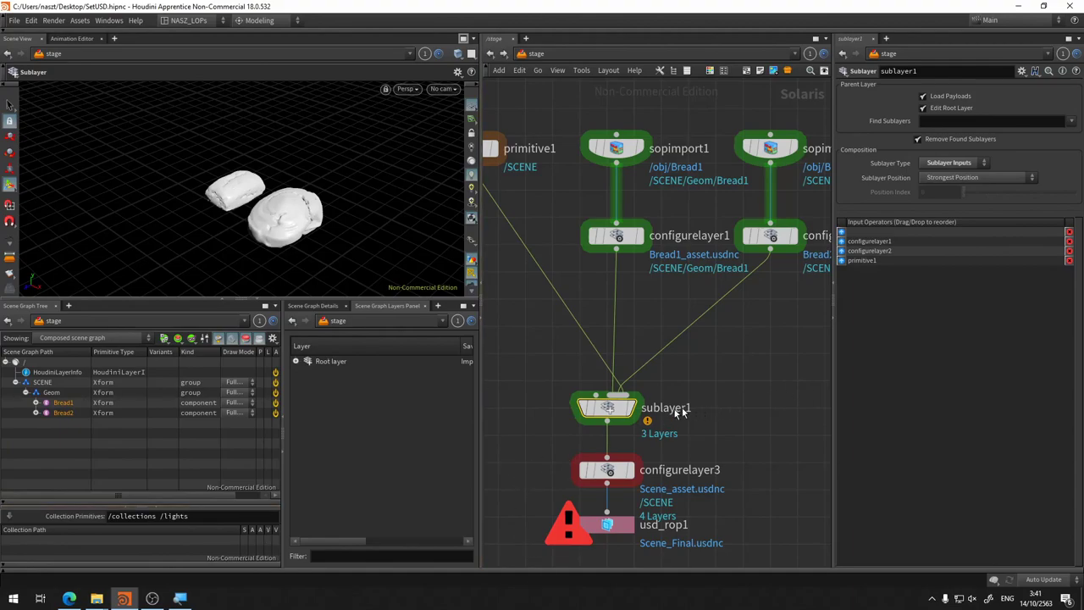
mouse_move(607, 407)
left_click(572, 412)
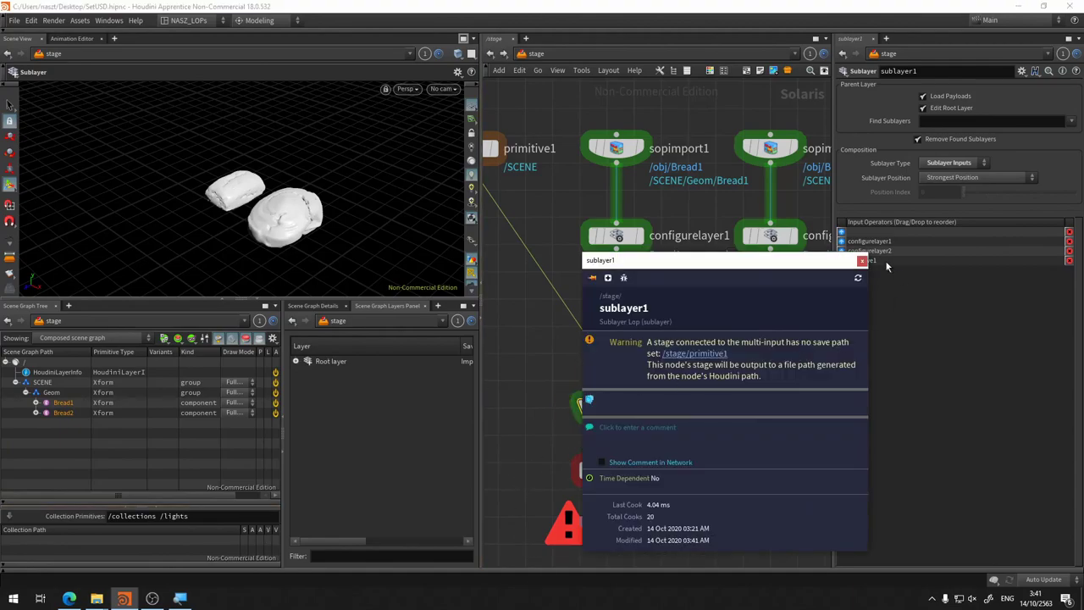
left_click_drag(587, 339, 597, 394)
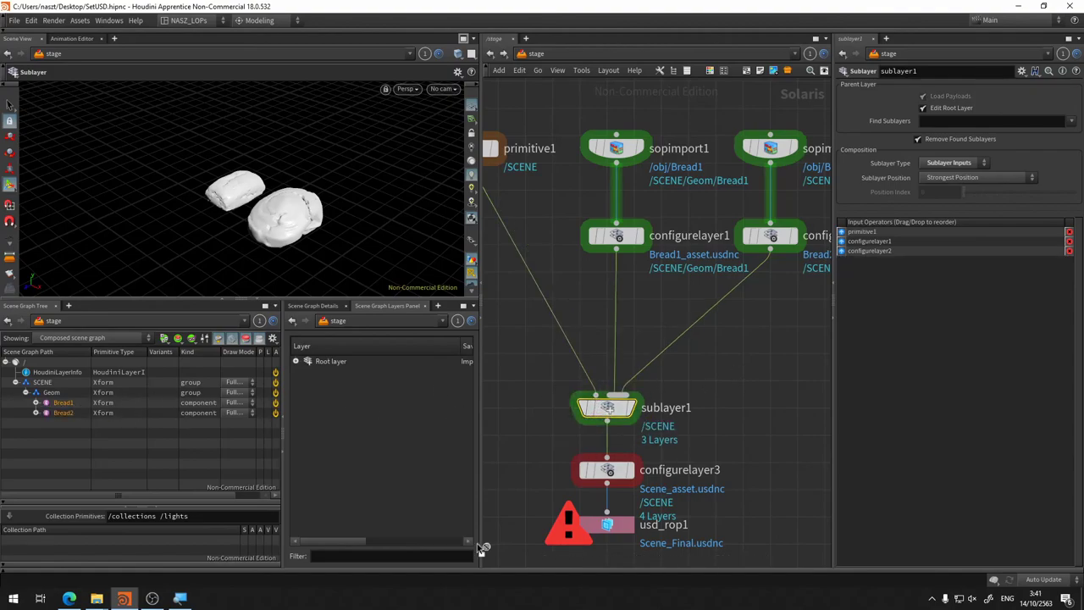
Step: Read usd_rop1's Bread1 and Bread2 layer-path errors and view its Scene_Final.usdnc output settings
middle_click_drag(661, 449, 668, 326)
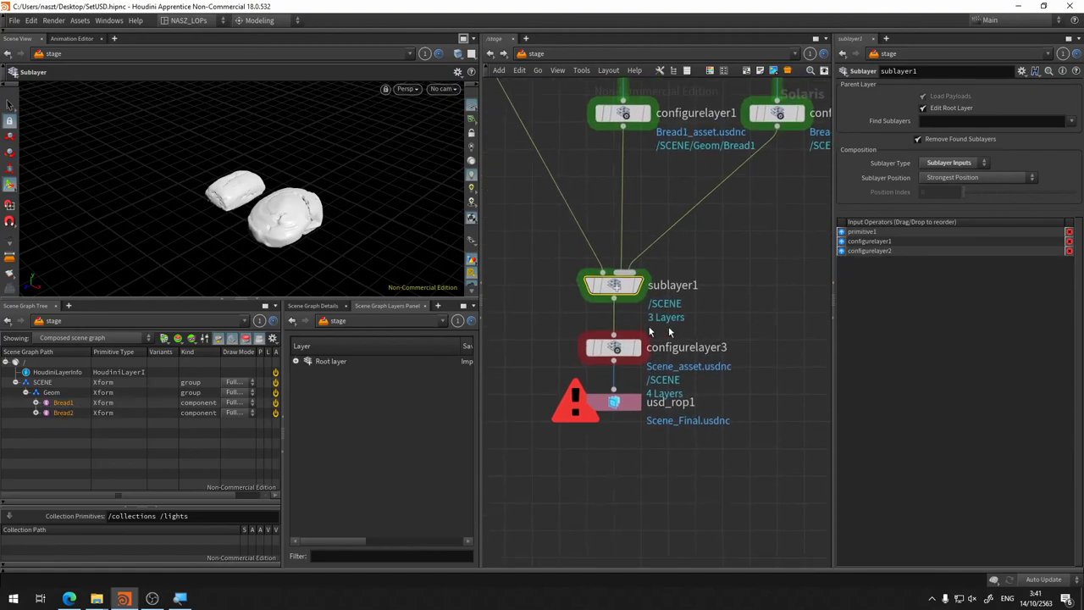
left_click(575, 398)
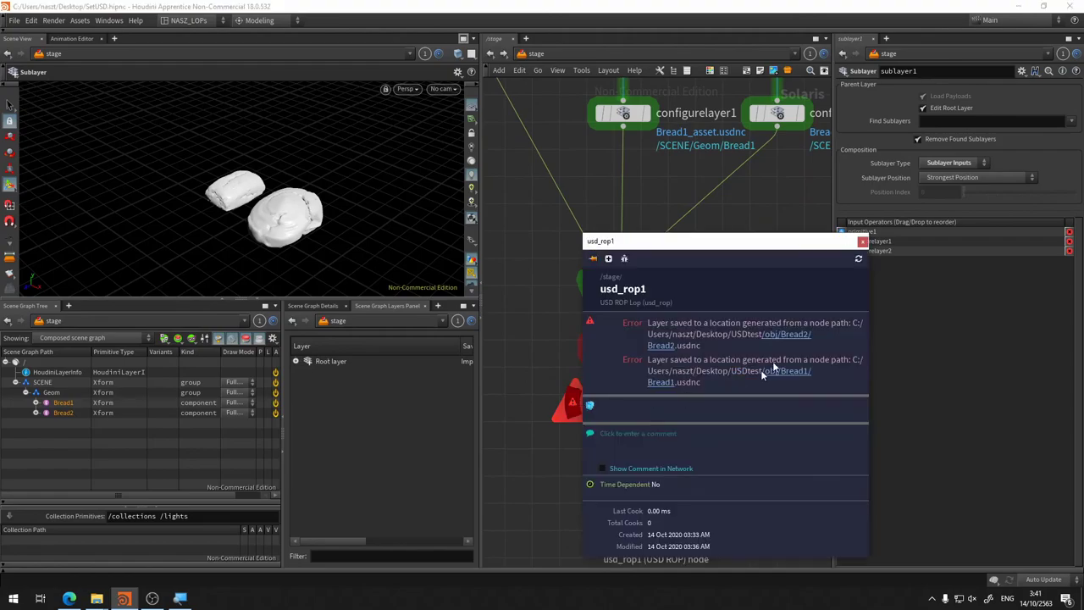
left_click(858, 260)
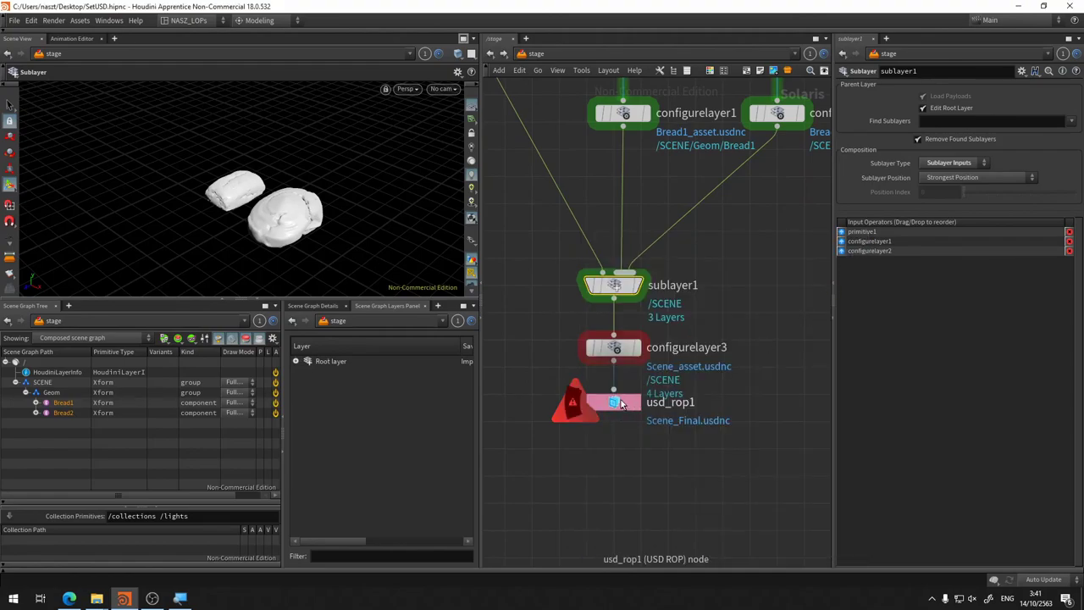
left_click(620, 404)
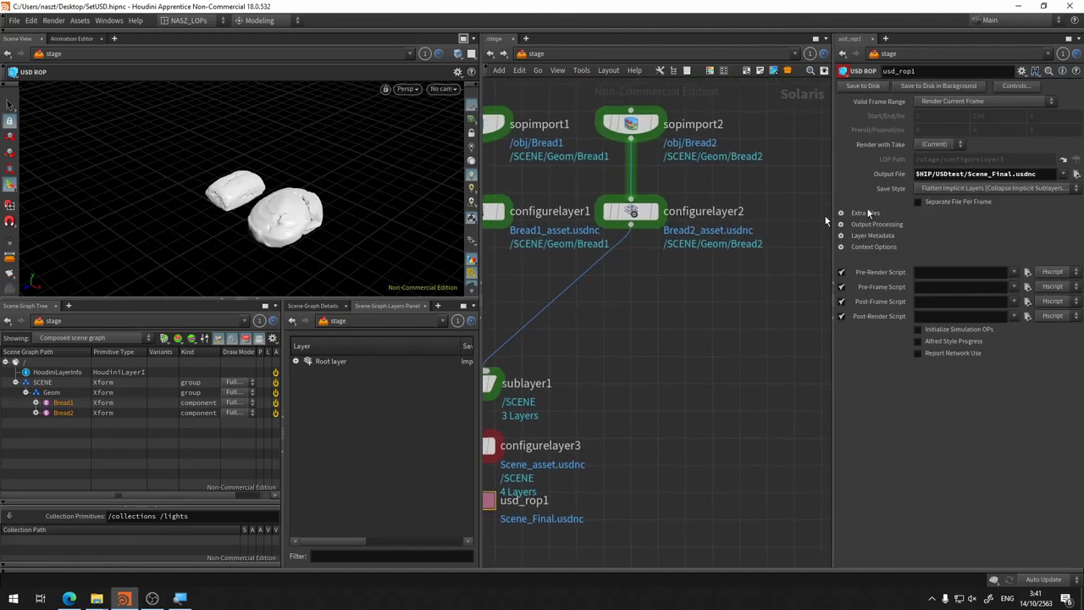
middle_click_drag(782, 199, 726, 215)
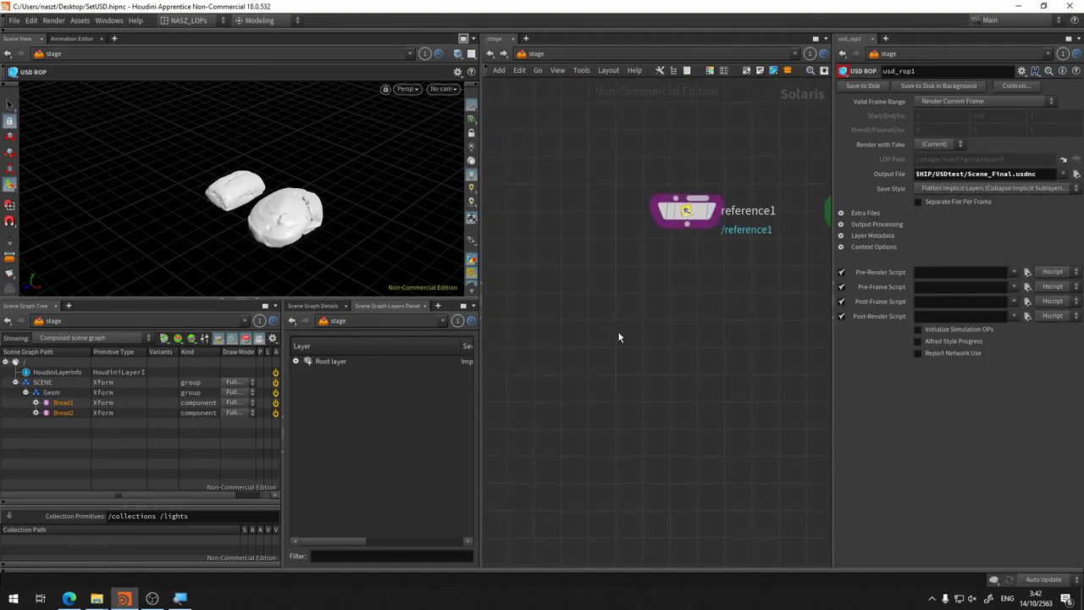
middle_click_drag(619, 333, 562, 435)
scroll(756, 322, "up", 3)
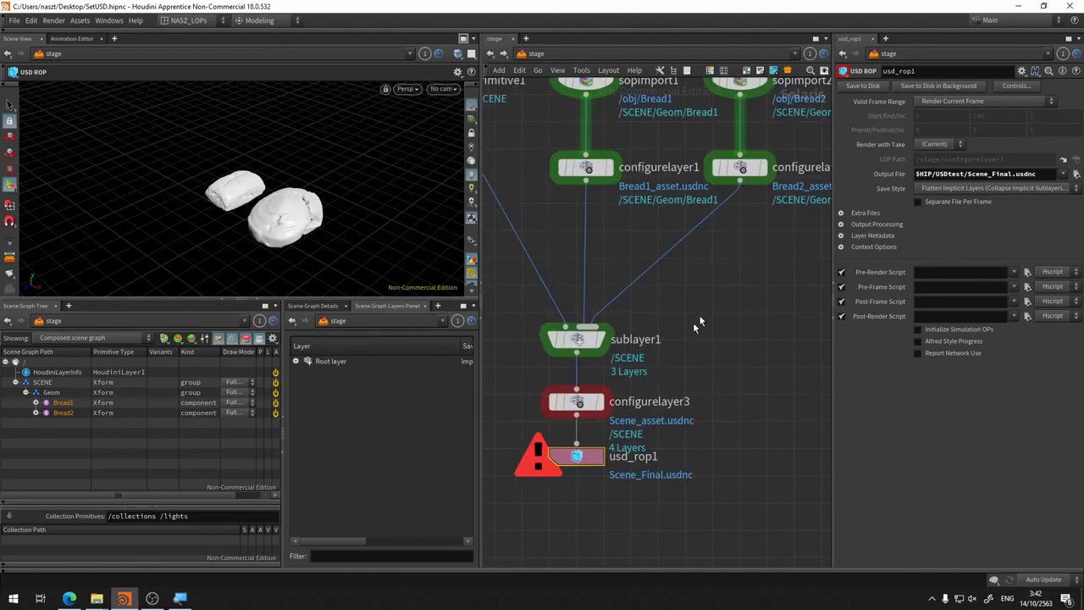
middle_click_drag(737, 329, 714, 355)
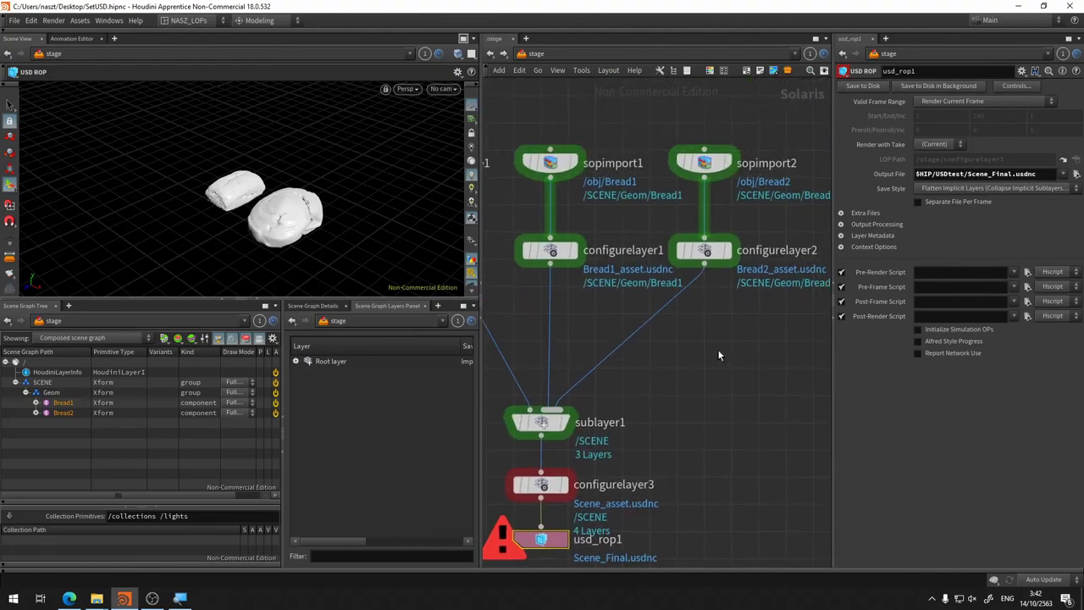